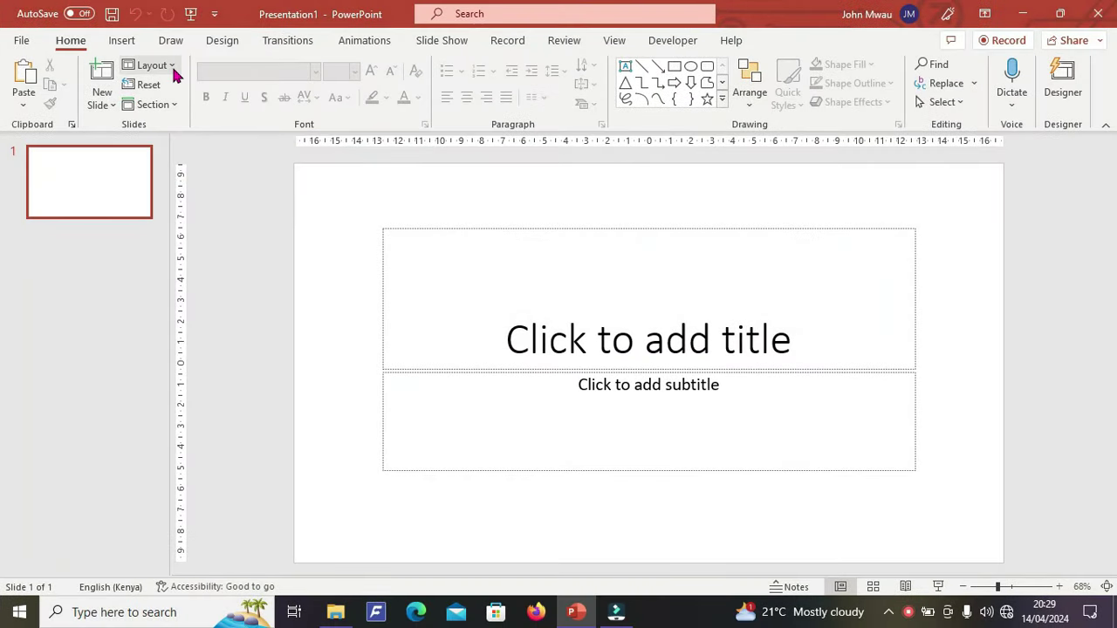
Switch slide 1 to the Blank layout so its title and subtitle placeholders disappear
click(173, 68)
click(157, 285)
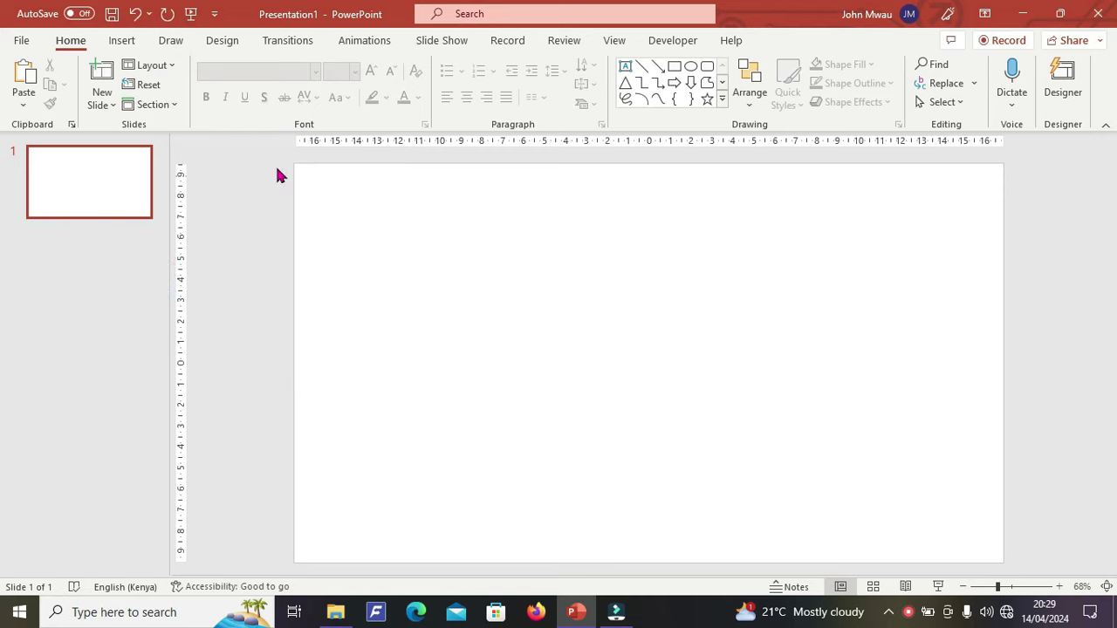
click(105, 189)
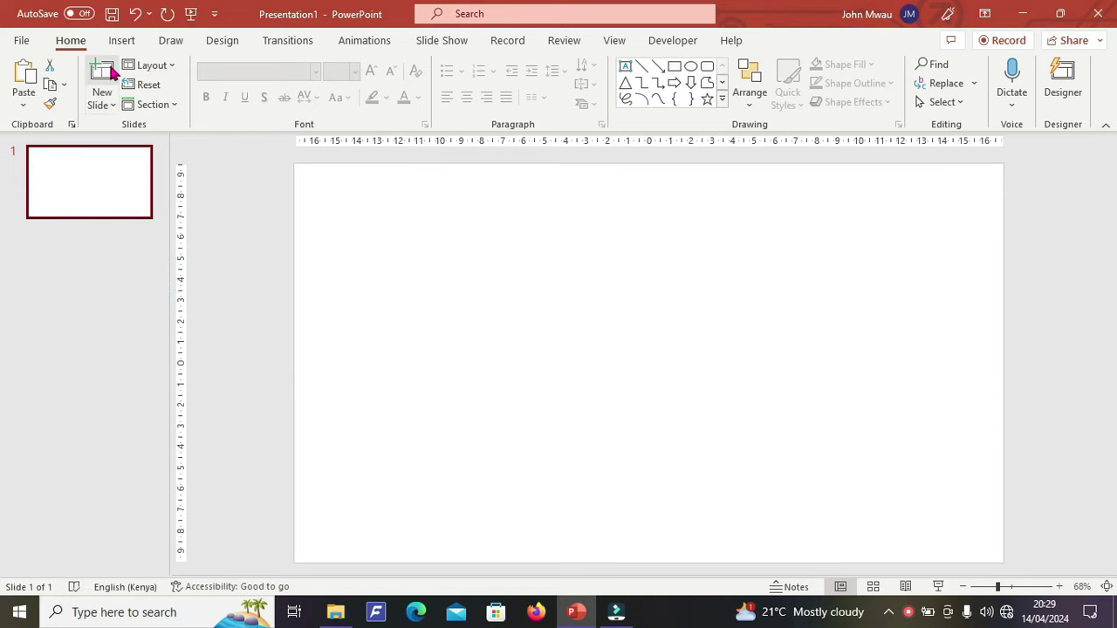
Browse pictures on this device and open the NATURE VIEW folder
click(125, 41)
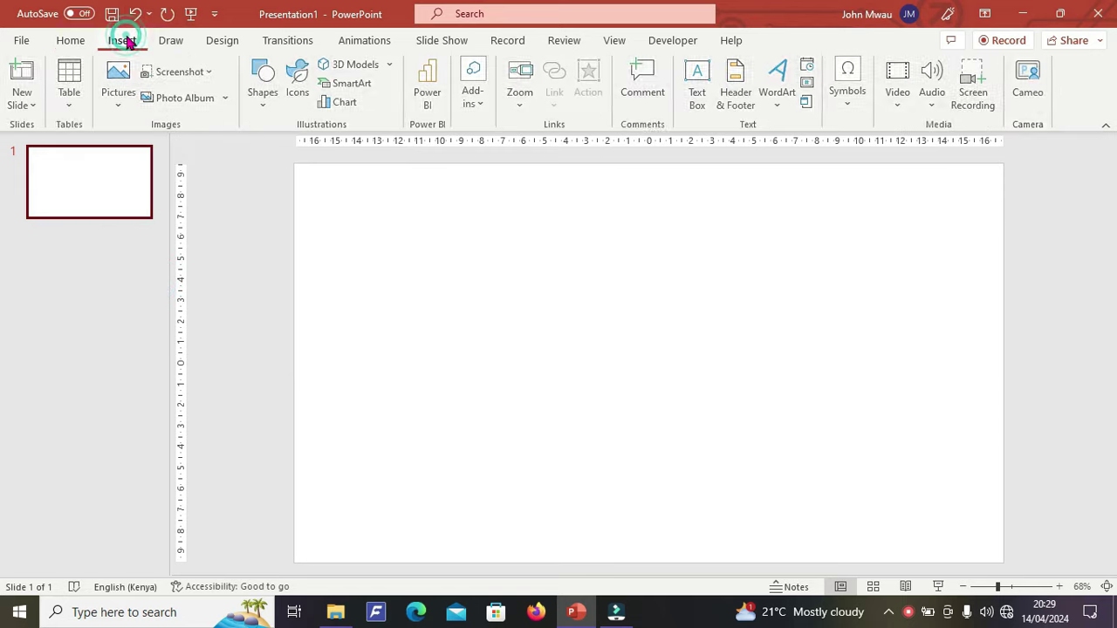
click(121, 95)
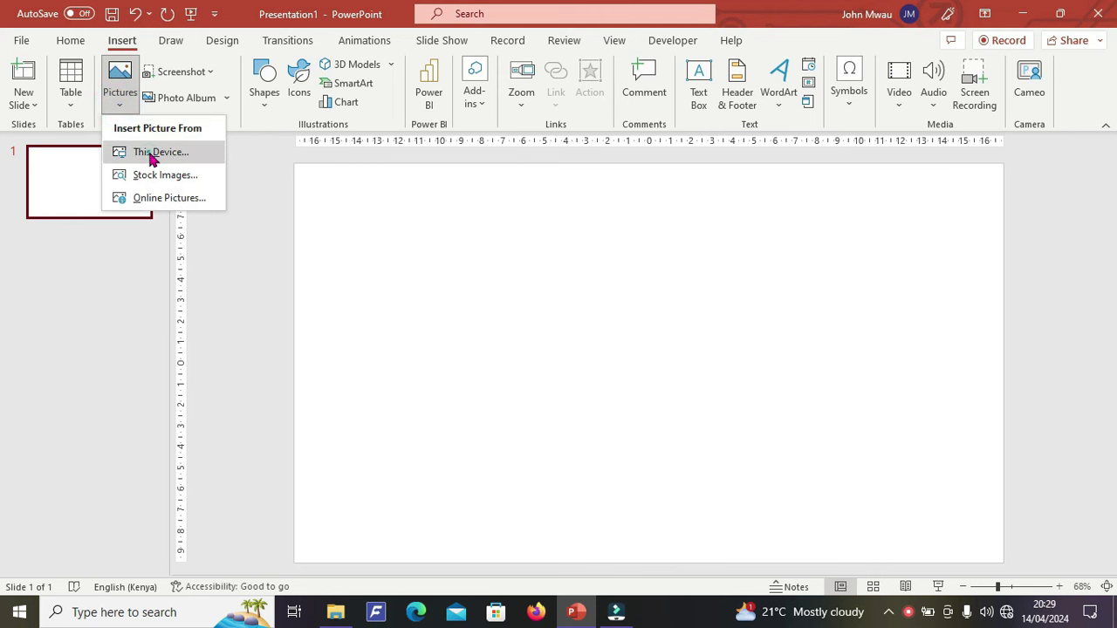
click(150, 154)
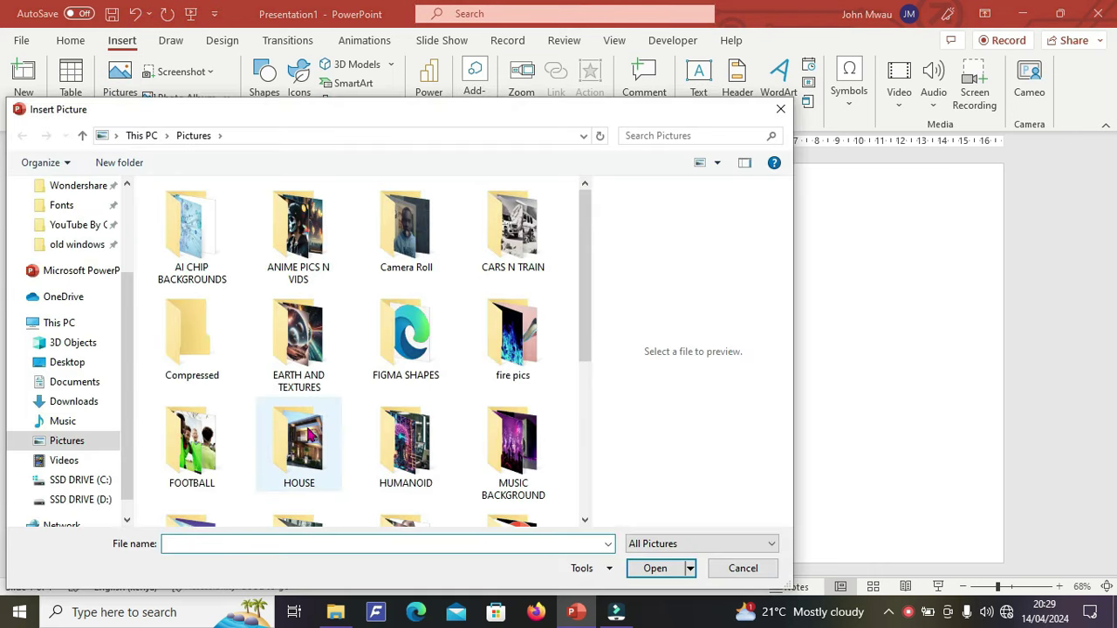
scroll(297, 462, down, 3)
double_click(297, 340)
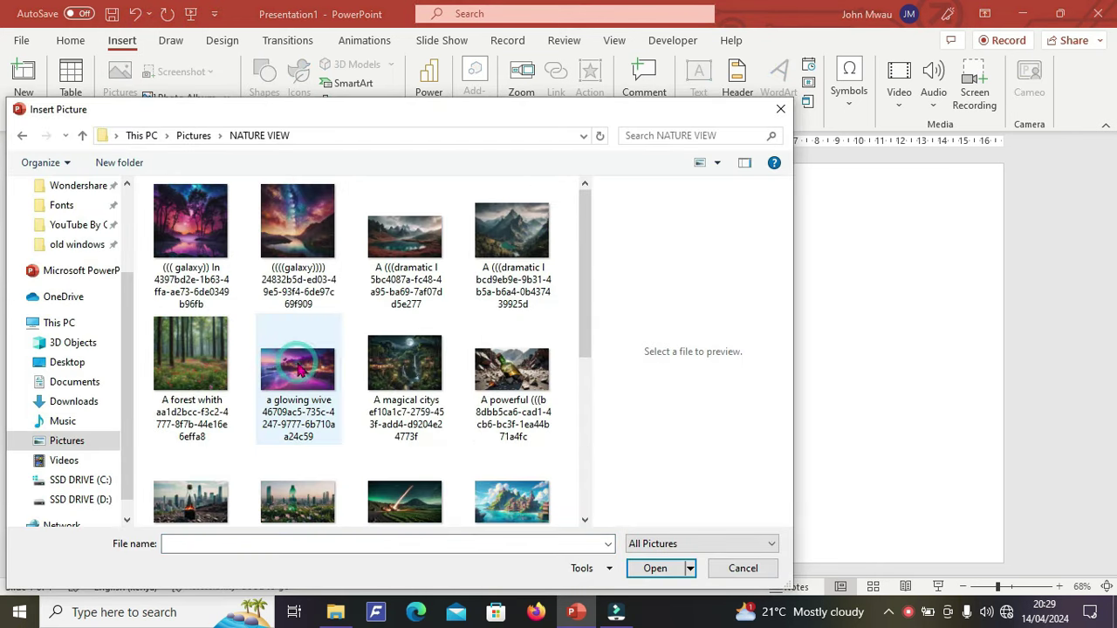
Insert the mountain valley, meteor landscape and island town pictures together
click(515, 262)
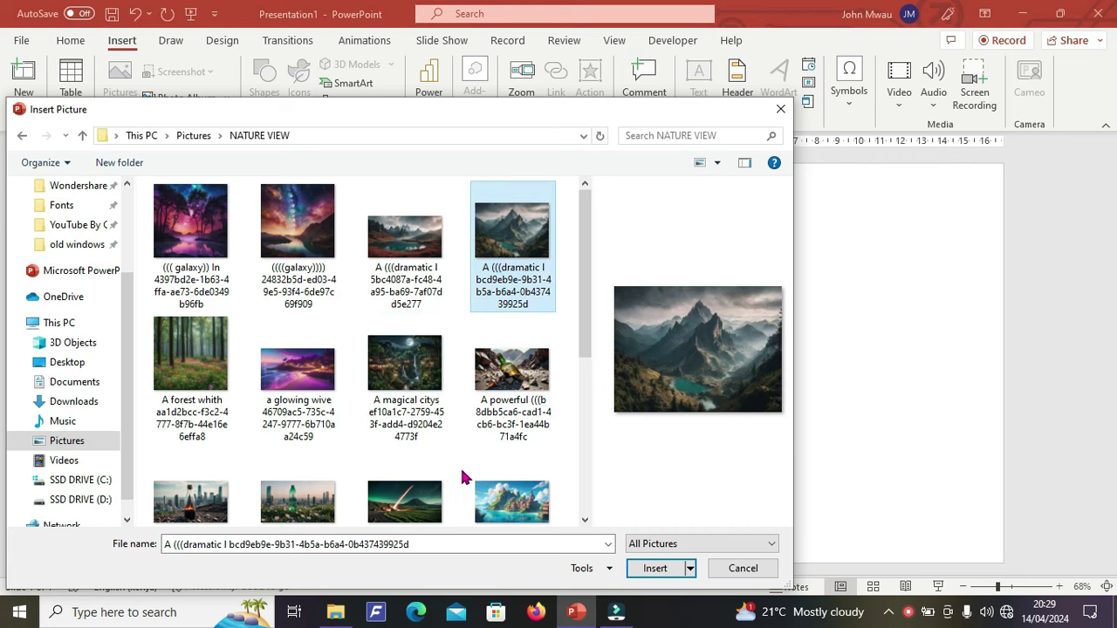
ctrl+click(421, 503)
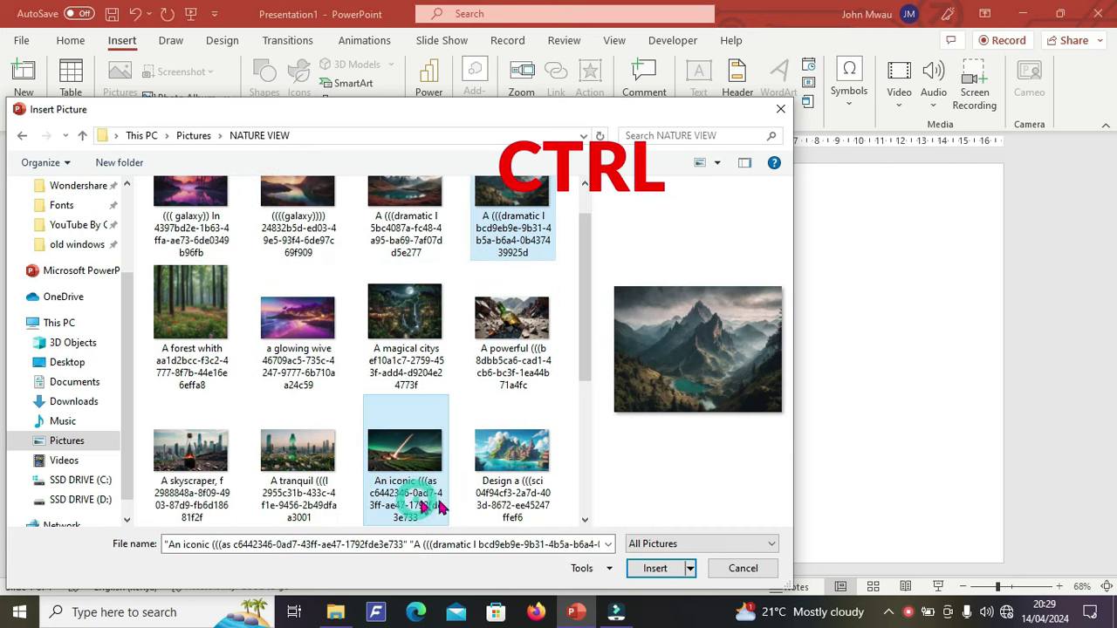
ctrl+click(502, 487)
click(664, 568)
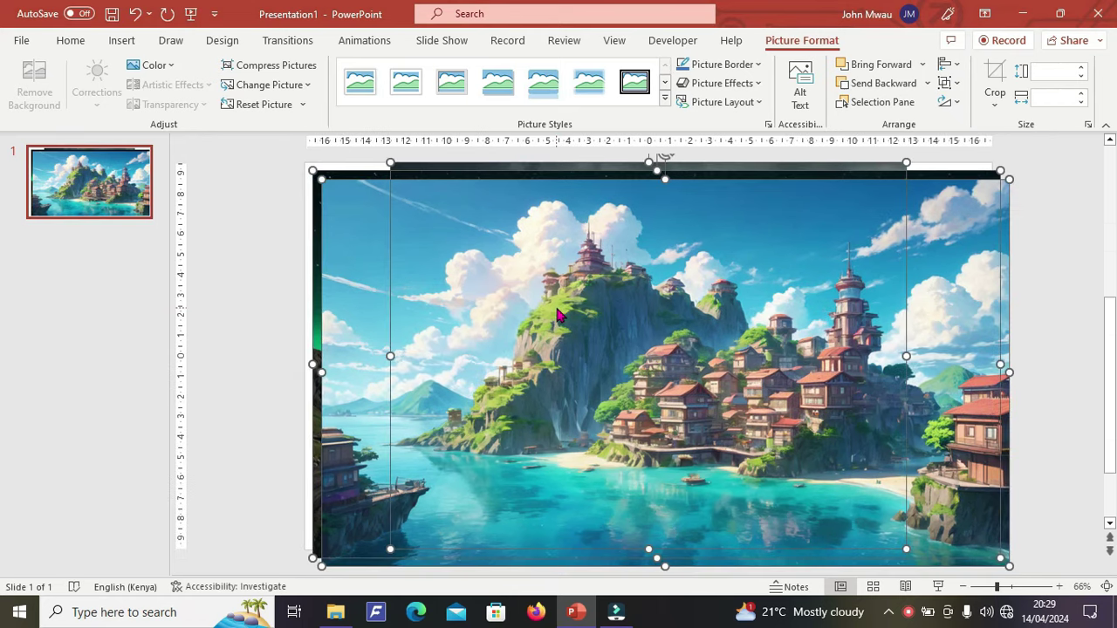
Move the island picture left, the meteor picture down-right and the mountain picture to the top right
scroll(559, 316, down, 3)
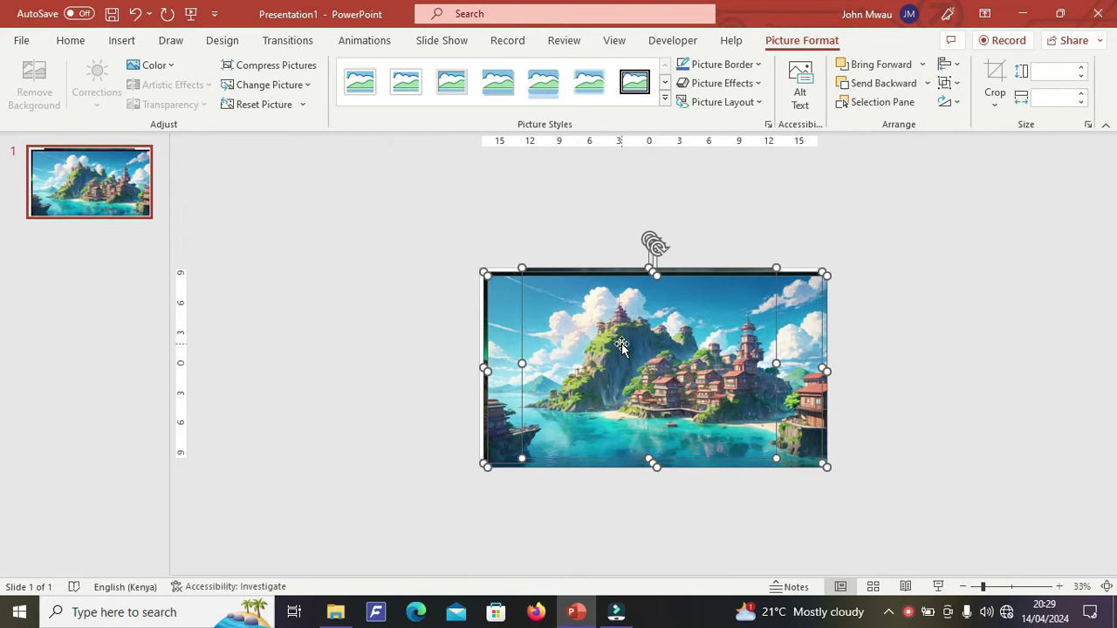
click(362, 328)
drag(532, 303, 282, 364)
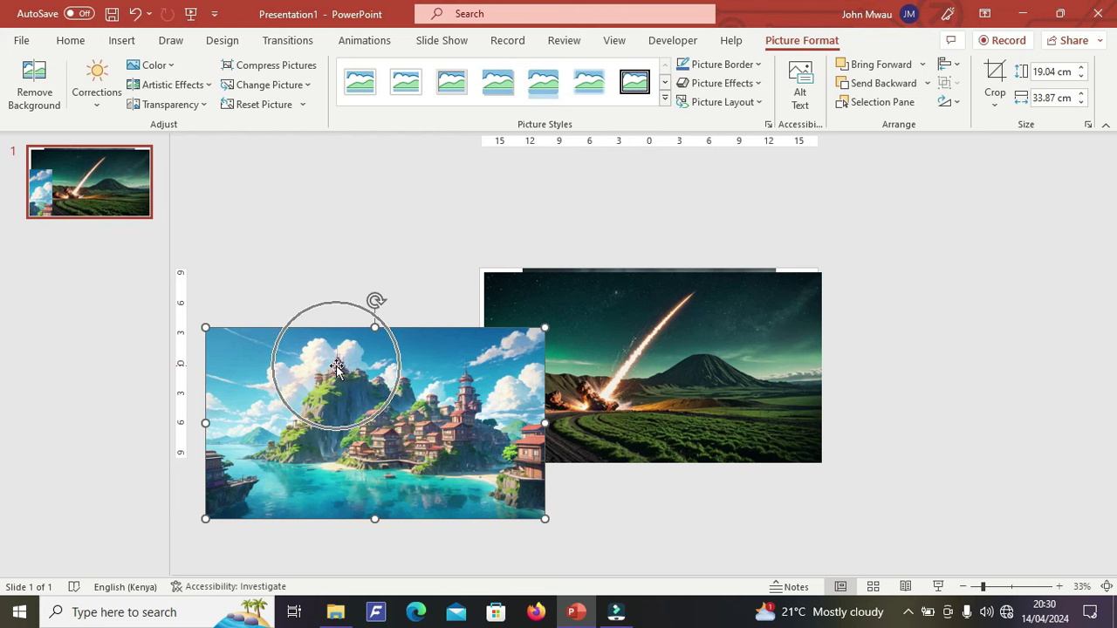
click(631, 324)
drag(631, 324, 667, 454)
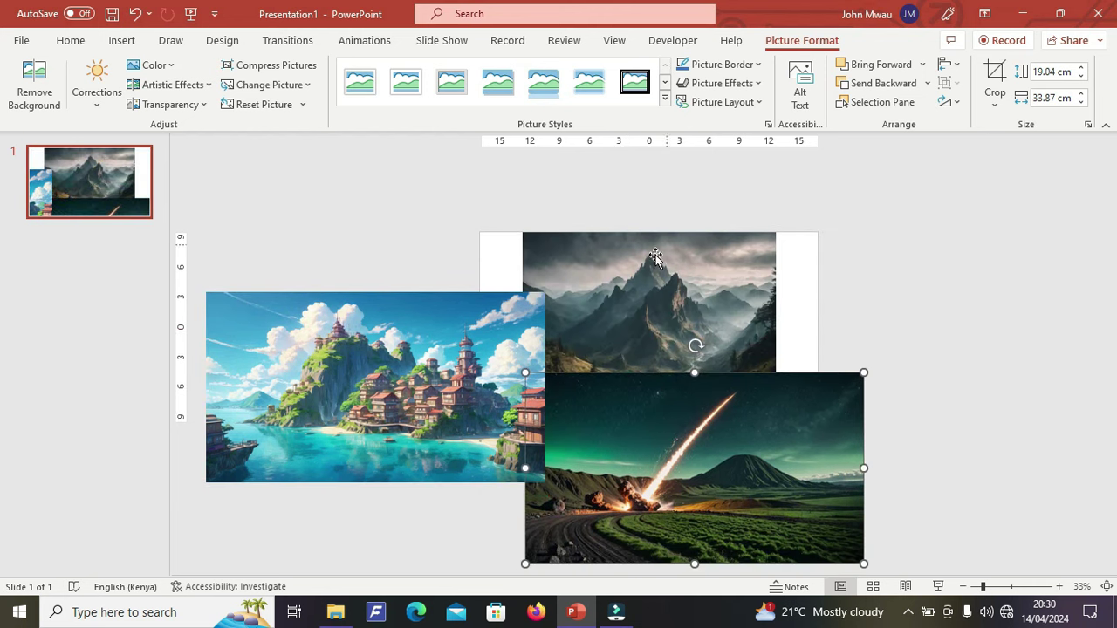
click(637, 306)
drag(636, 306, 836, 227)
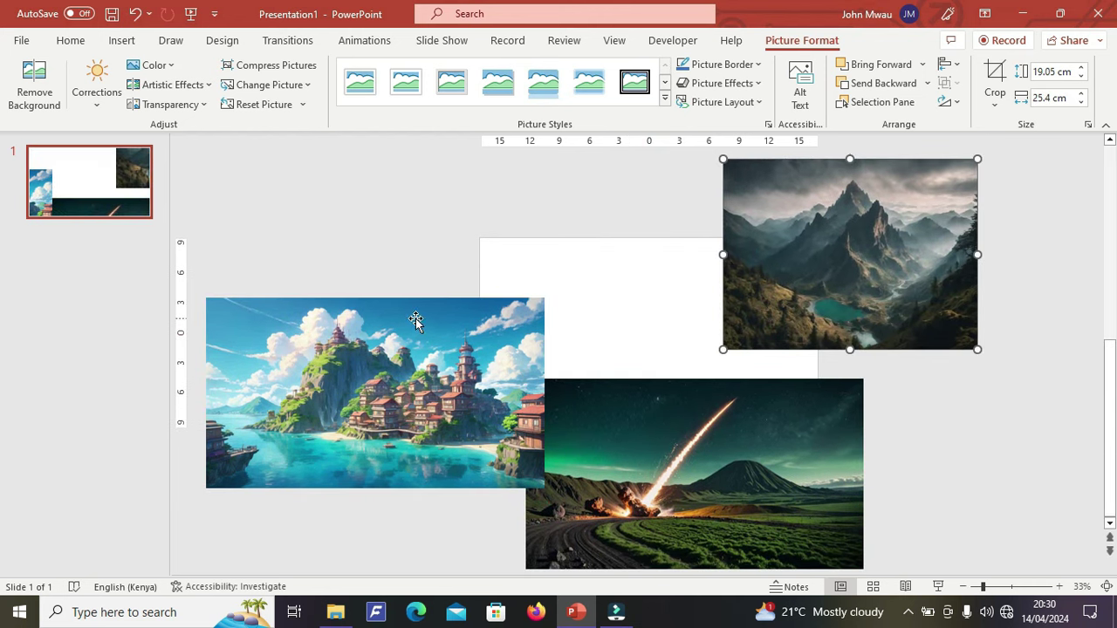
click(94, 154)
Add five new slides to bring the deck to eight slides
click(101, 77)
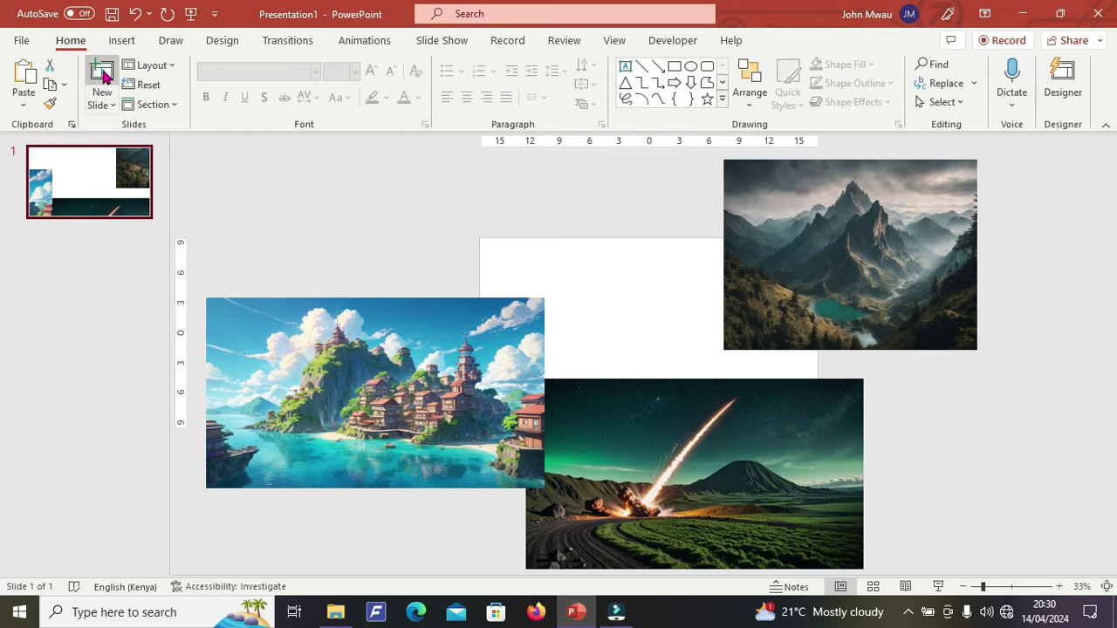
click(101, 77)
click(101, 77)
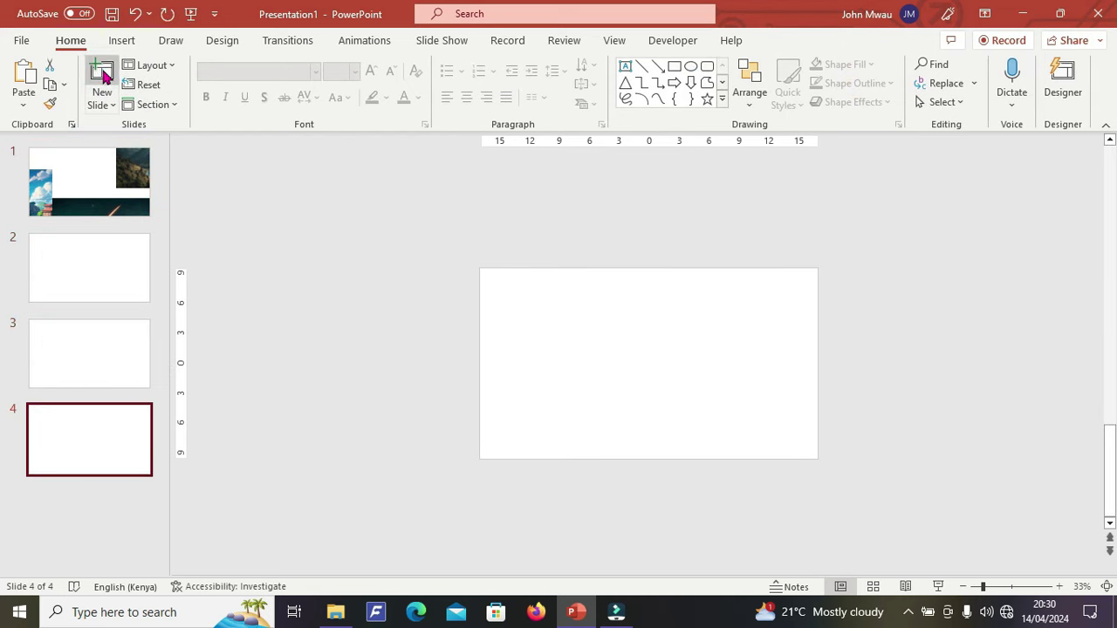
click(101, 77)
click(101, 77)
click(101, 77)
click(102, 76)
scroll(61, 185, up, 5)
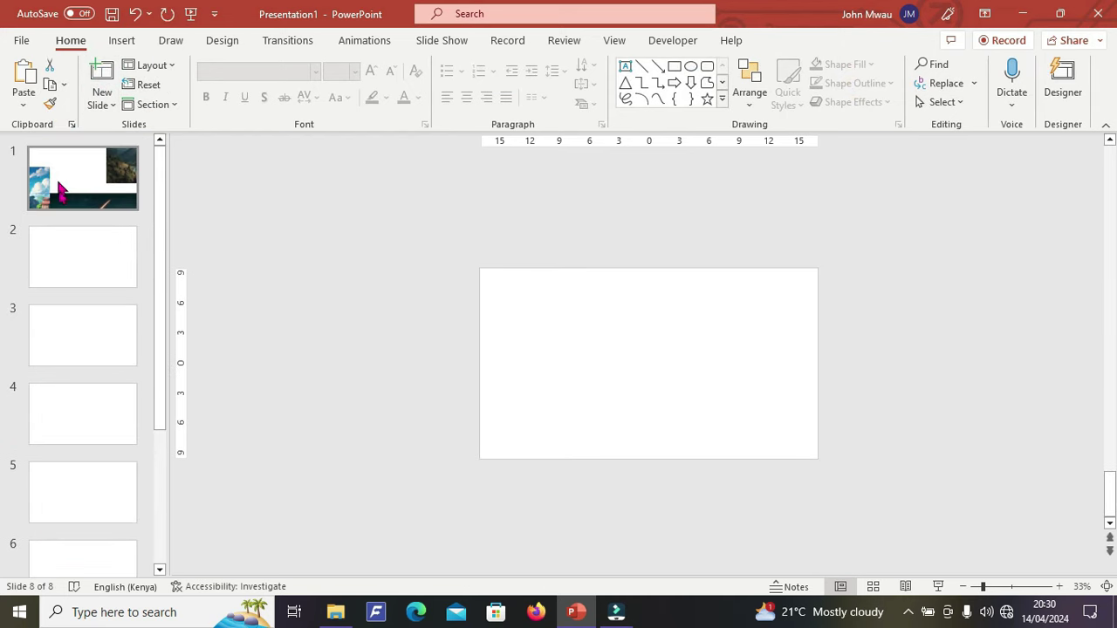
click(77, 187)
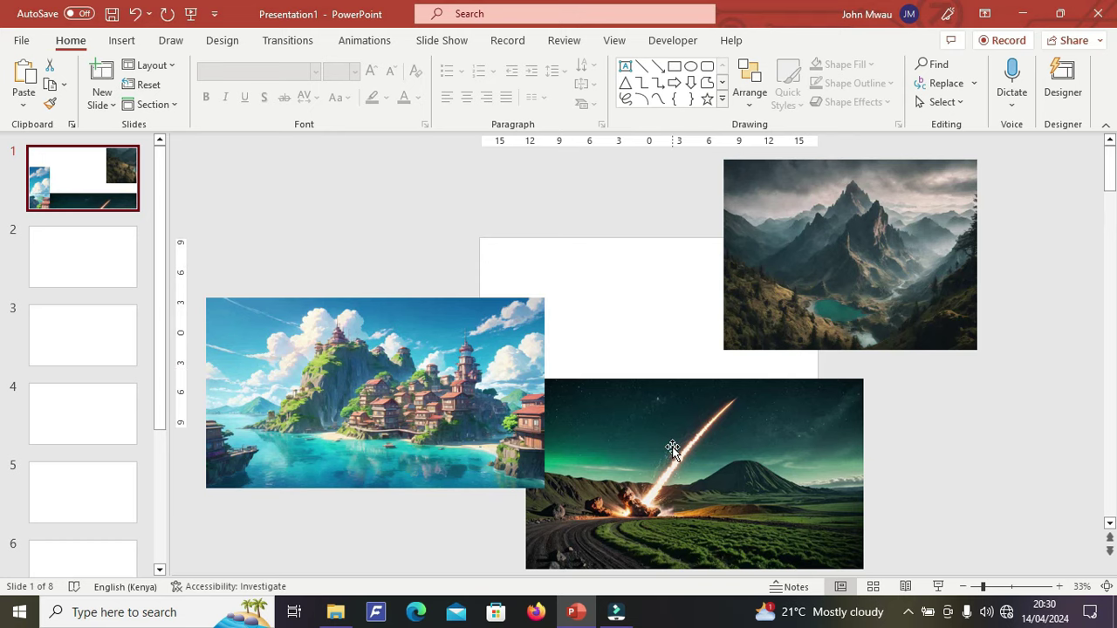
Cut the island picture from slide 1 and paste it onto slide 5
click(446, 403)
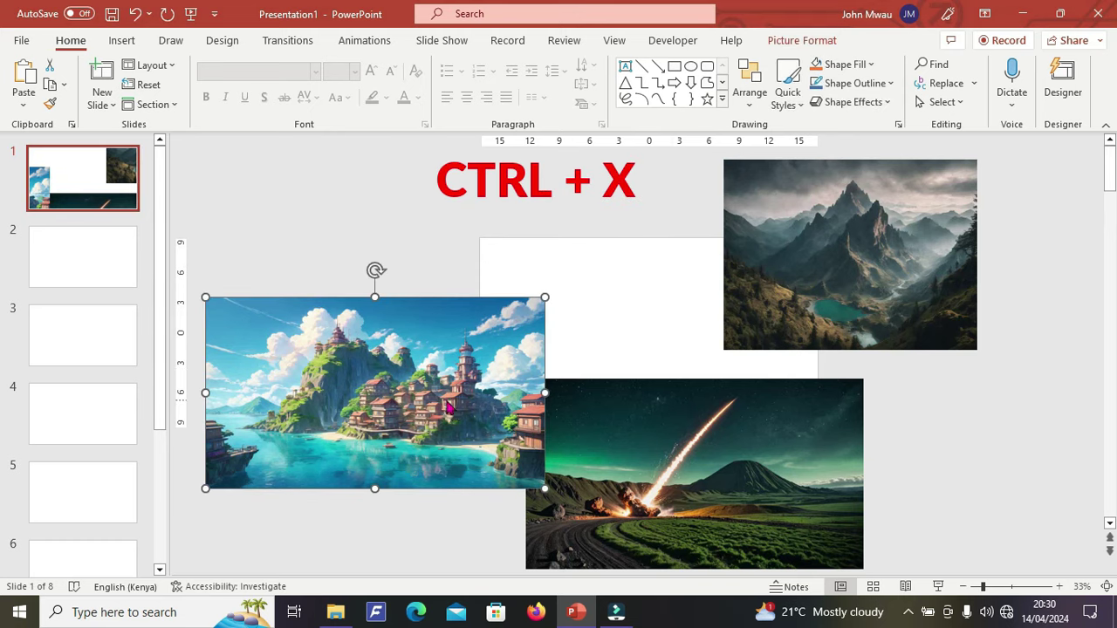
key(ctrl+x)
click(70, 422)
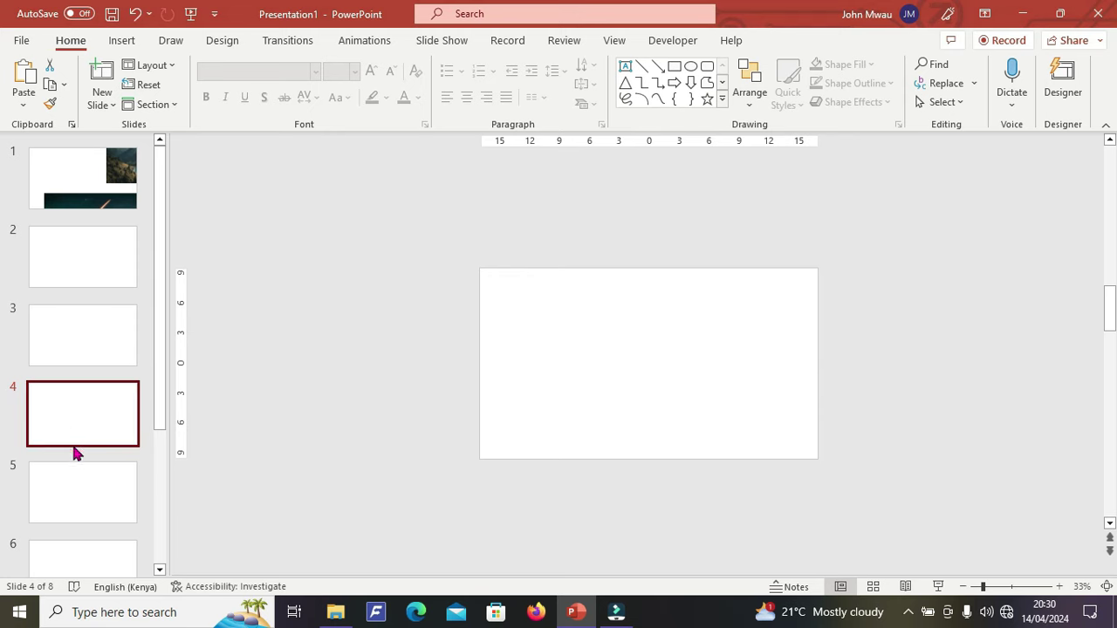
click(69, 502)
key(ctrl+v)
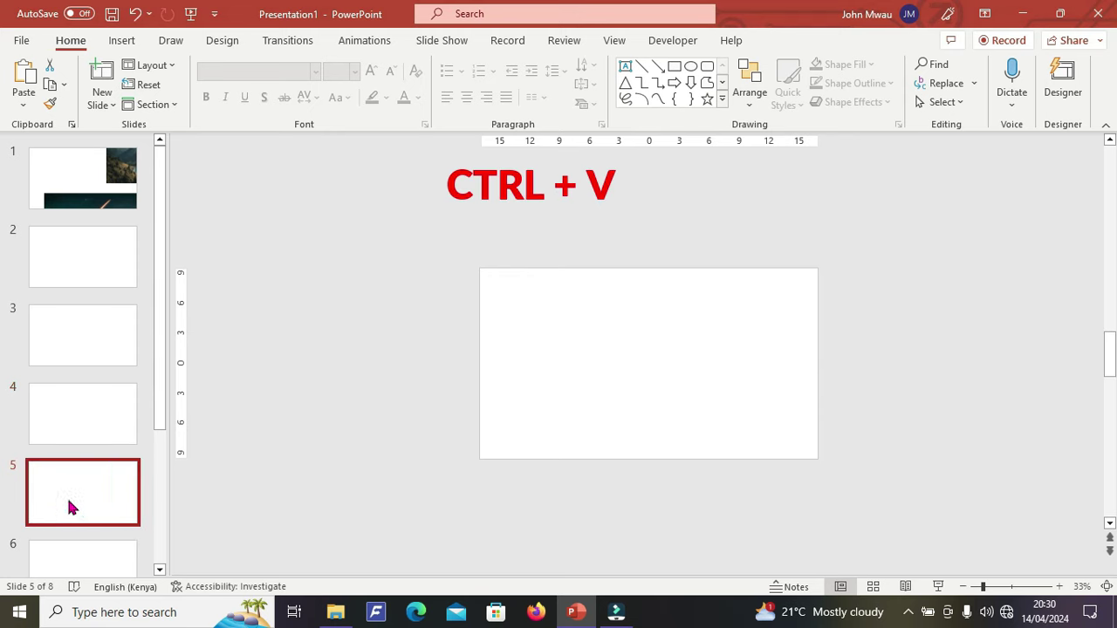
drag(247, 437, 521, 378)
Cut the mountain picture from slide 1, paste it onto slide 2 and centre it
click(79, 175)
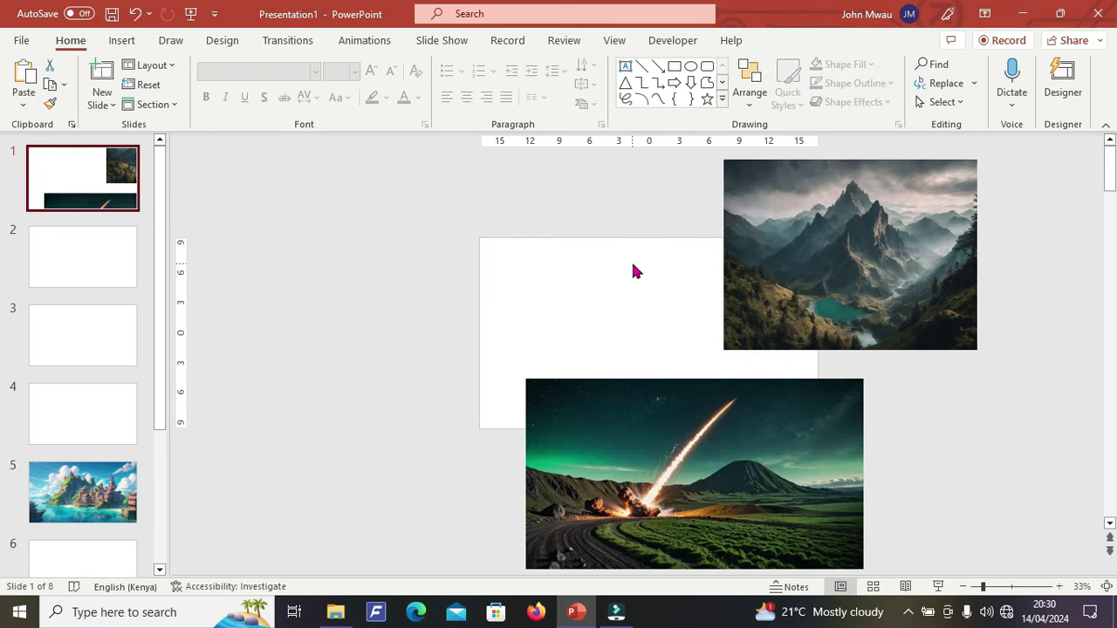
click(804, 290)
key(ctrl+x)
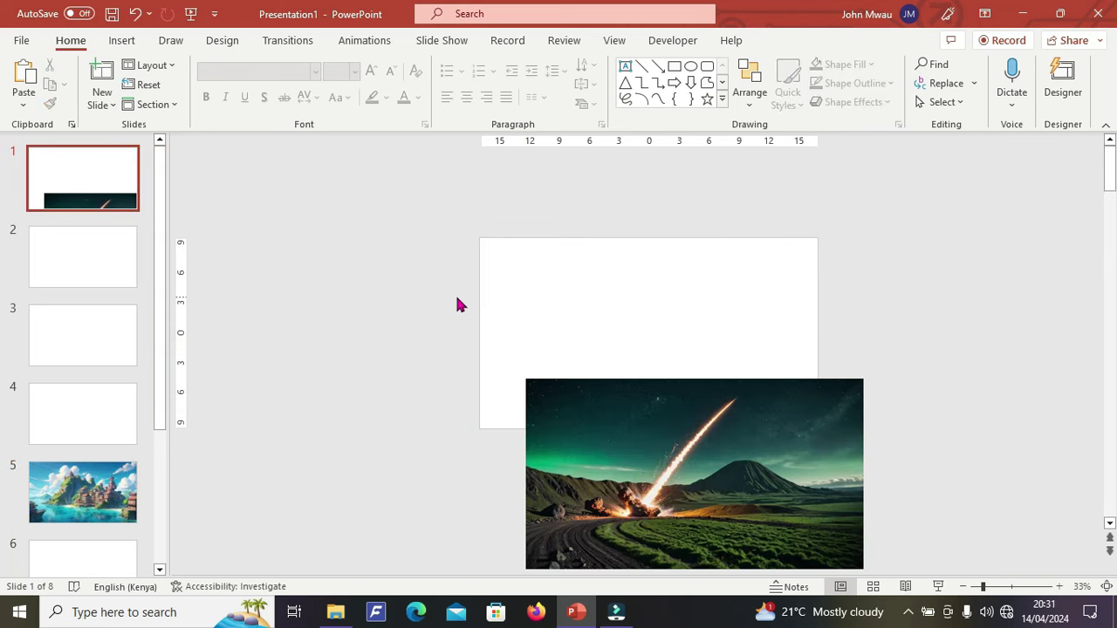
click(65, 266)
key(ctrl+v)
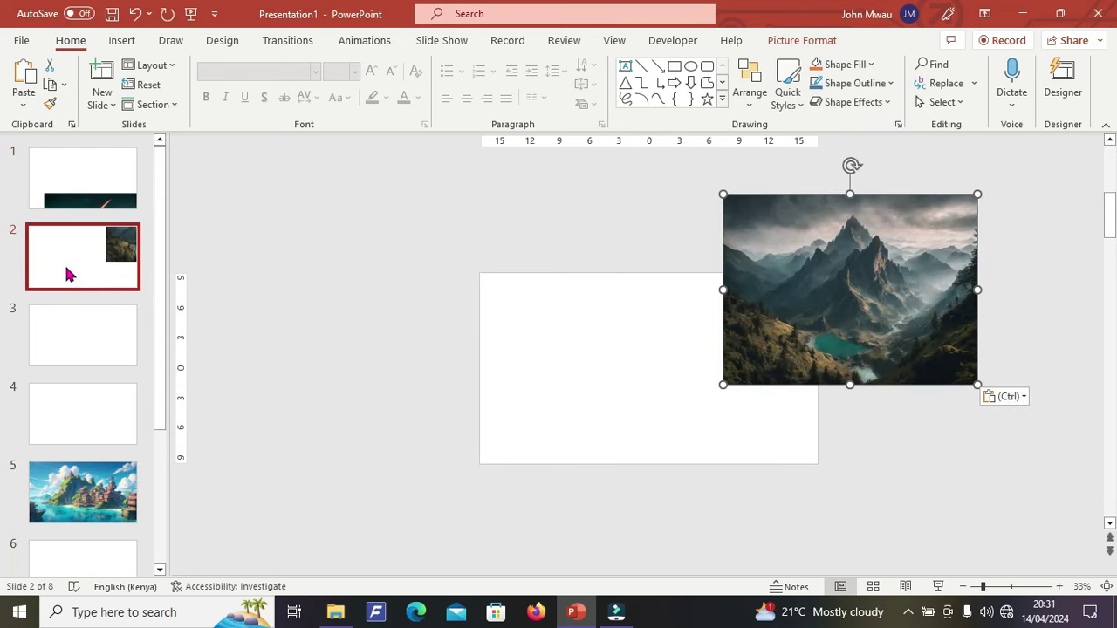
drag(721, 266, 528, 340)
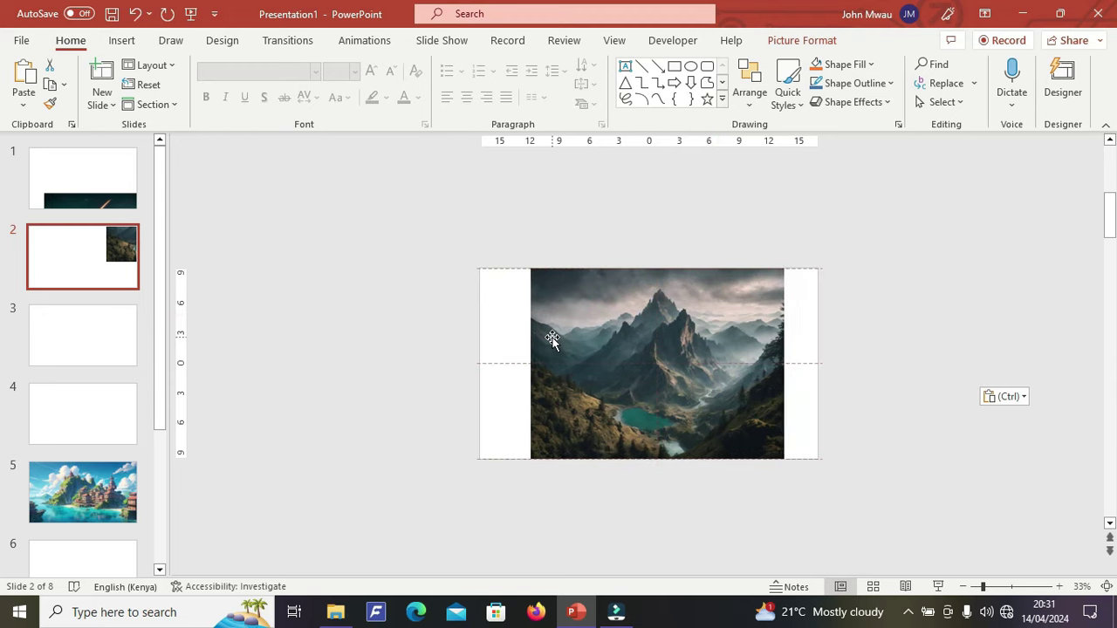
click(98, 171)
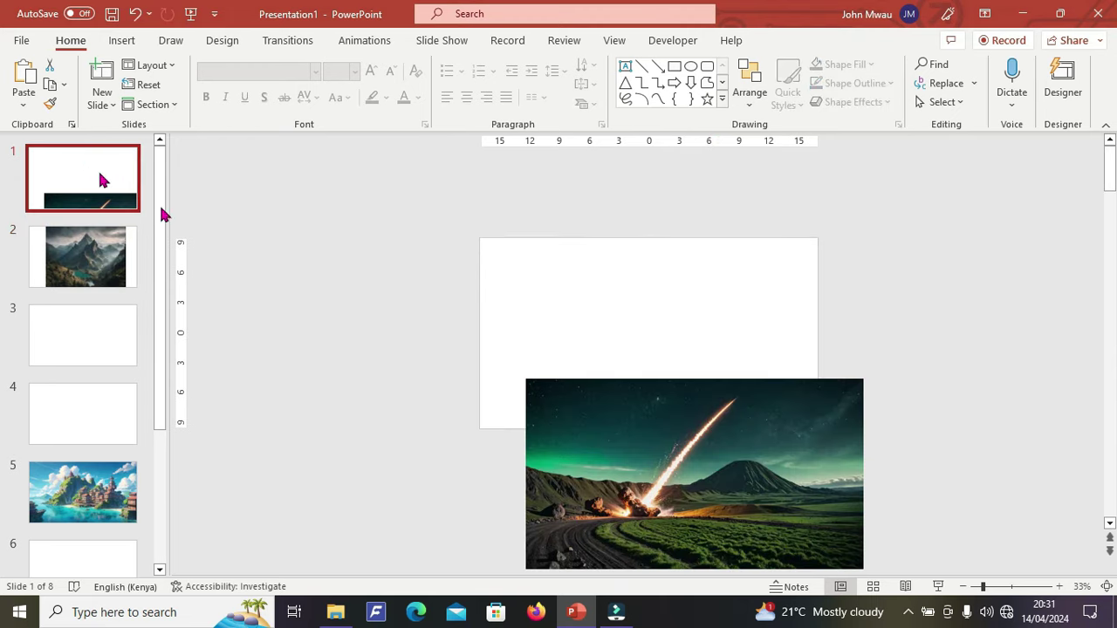
Cut the meteor picture and use it as slide 1's picture fill background
drag(683, 434, 641, 297)
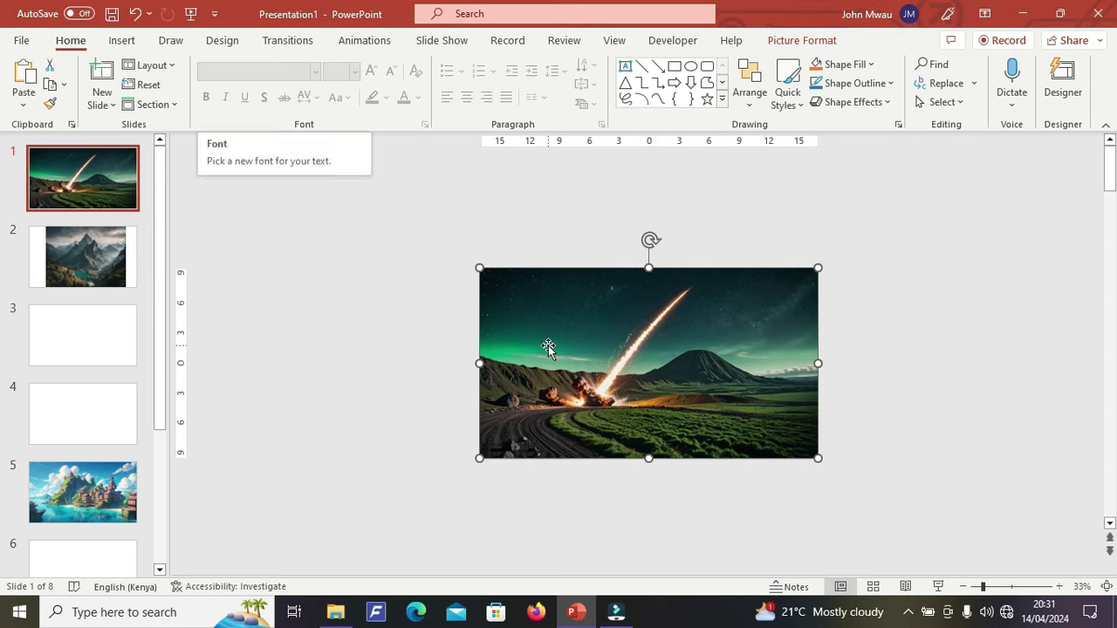
key(ctrl+x)
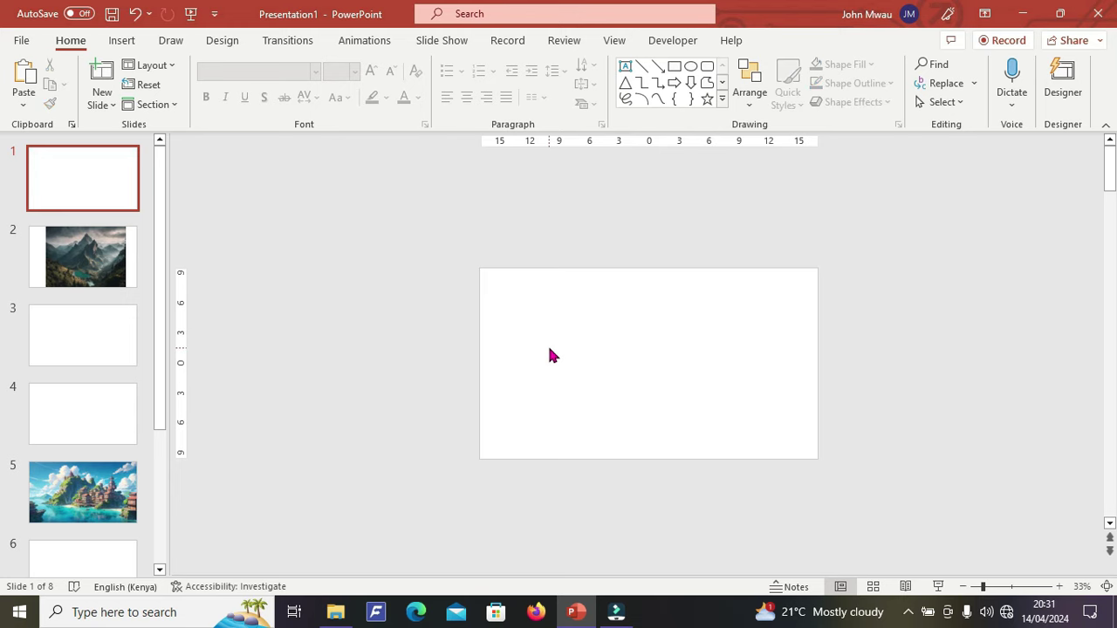
right_click(550, 354)
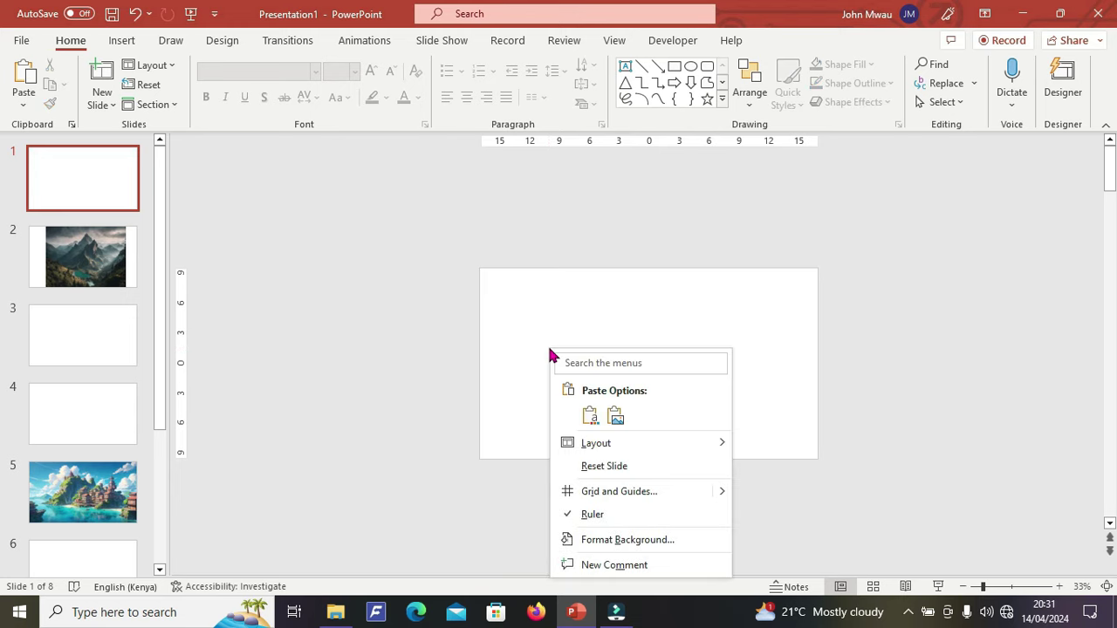
click(592, 542)
click(936, 281)
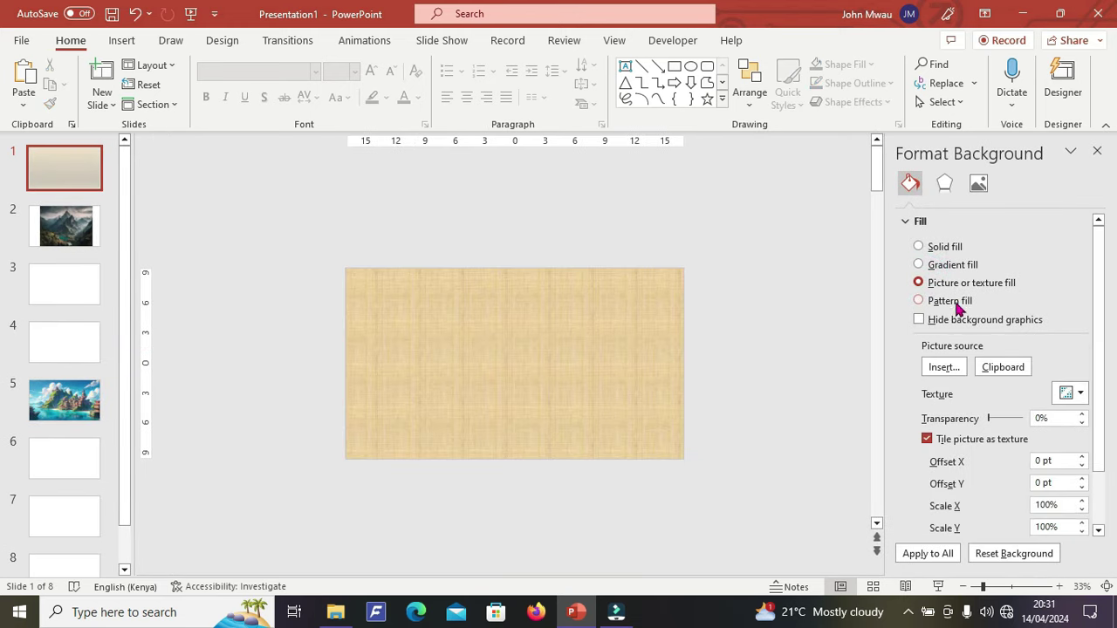
click(980, 370)
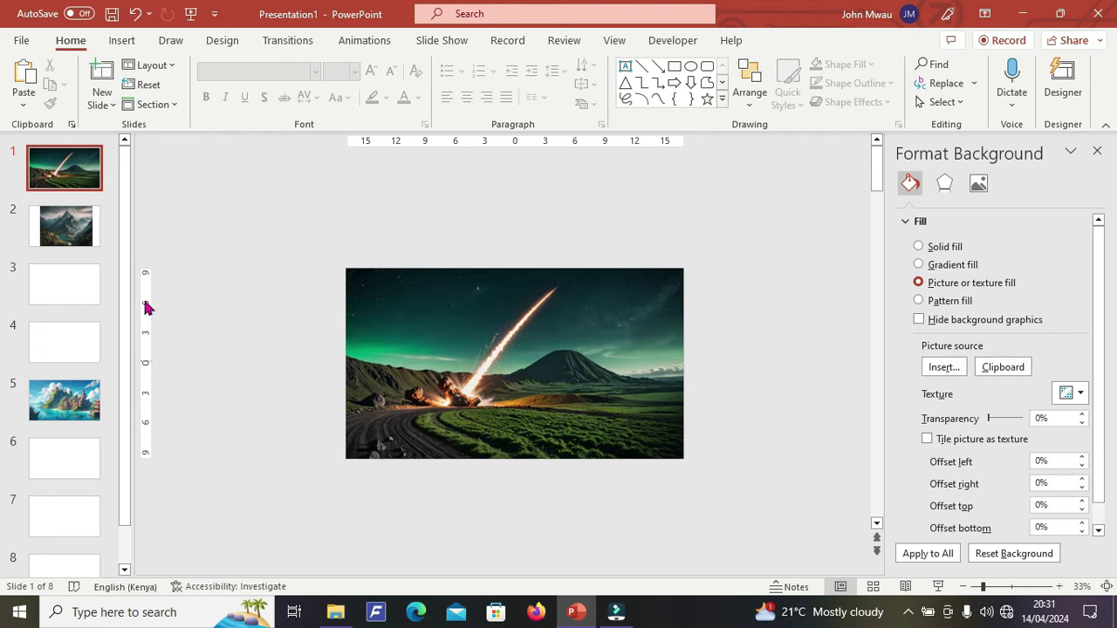
click(122, 41)
Draw a blue diamond, move it left and narrow it to 30.81 cm by 21.25 cm
click(263, 79)
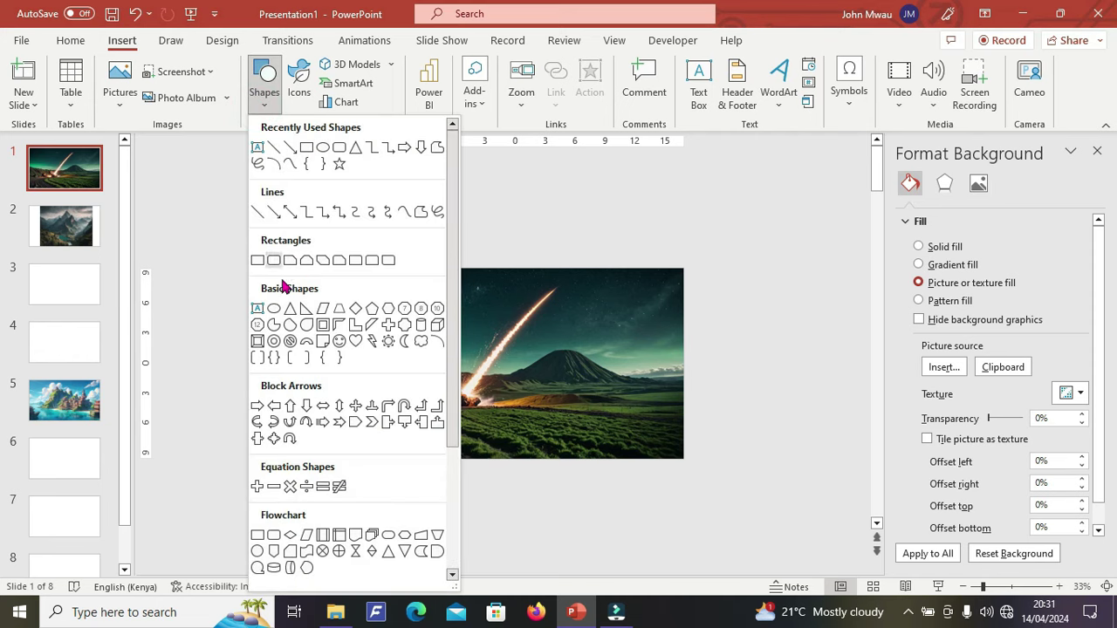
click(356, 311)
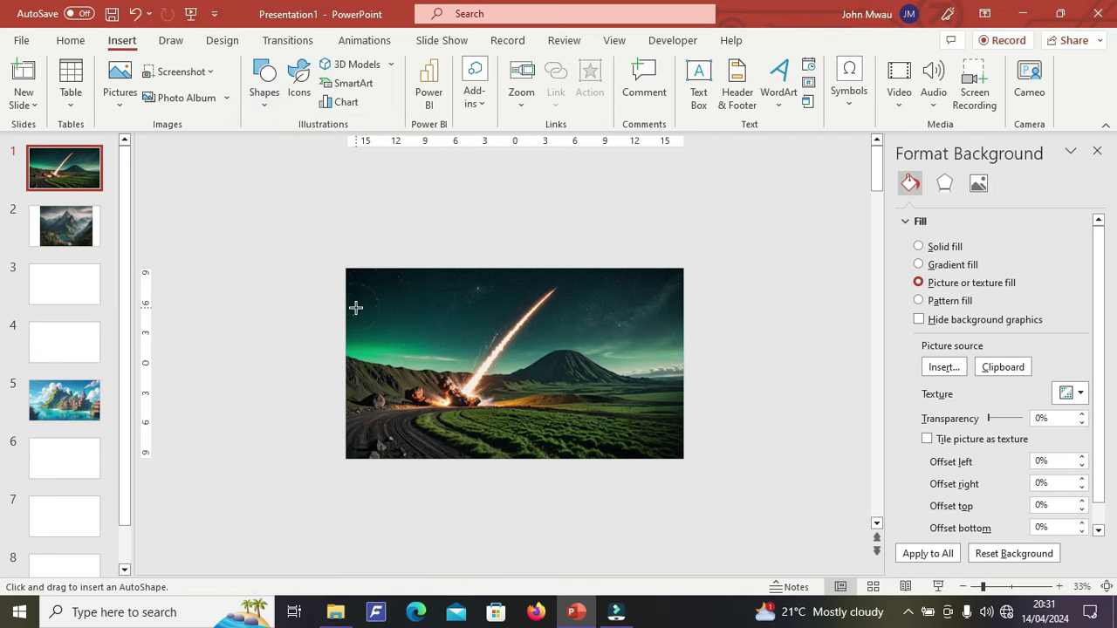
drag(302, 234, 572, 542)
drag(411, 421, 349, 389)
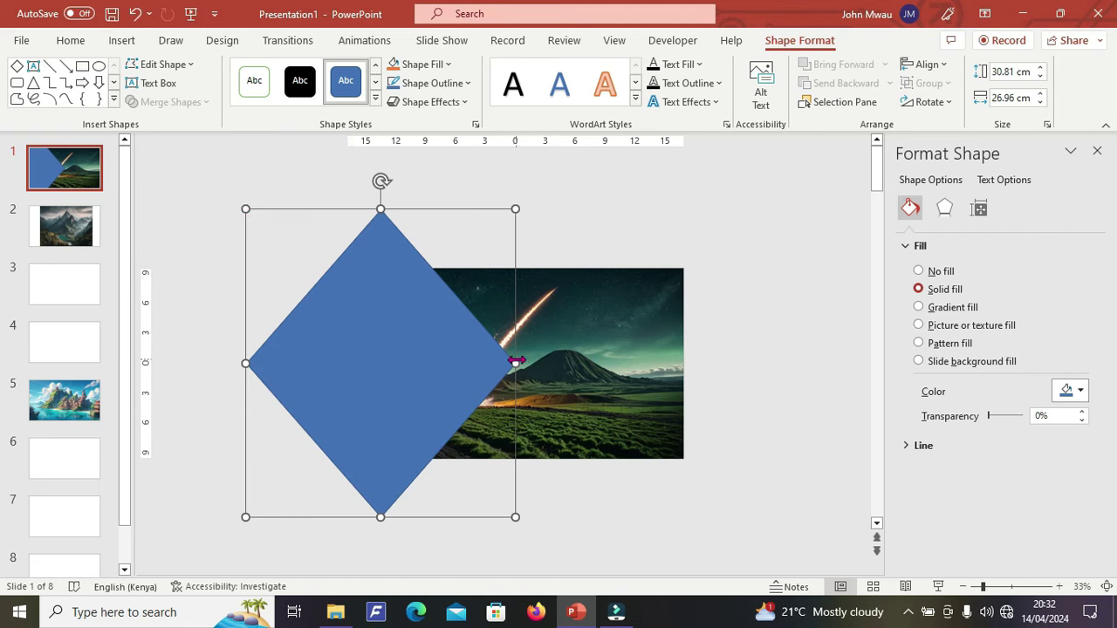
drag(513, 365, 458, 382)
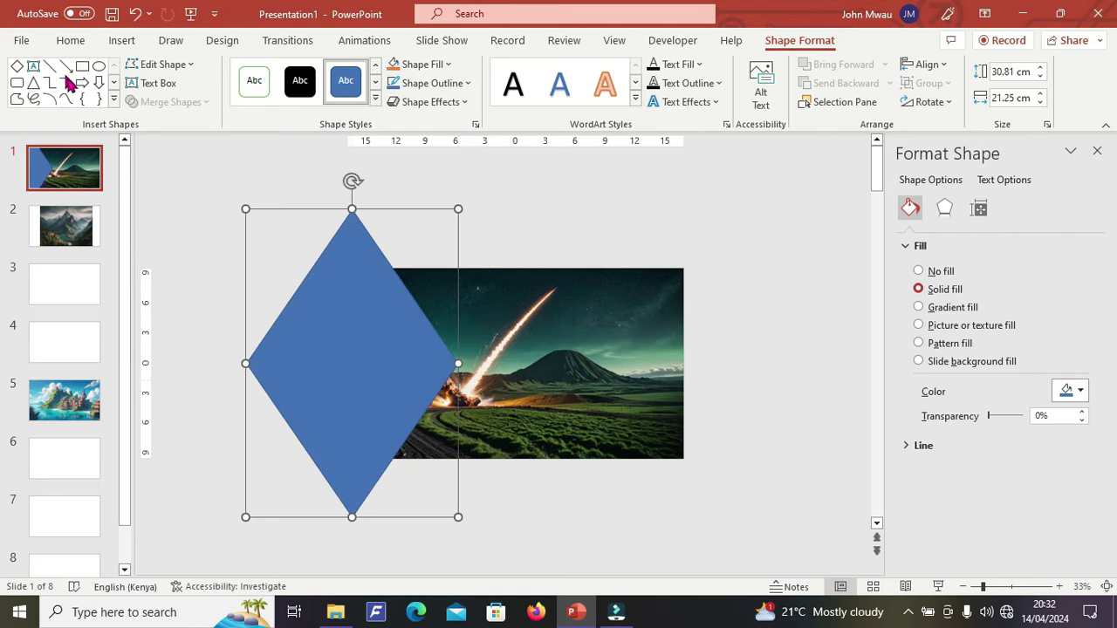
click(33, 82)
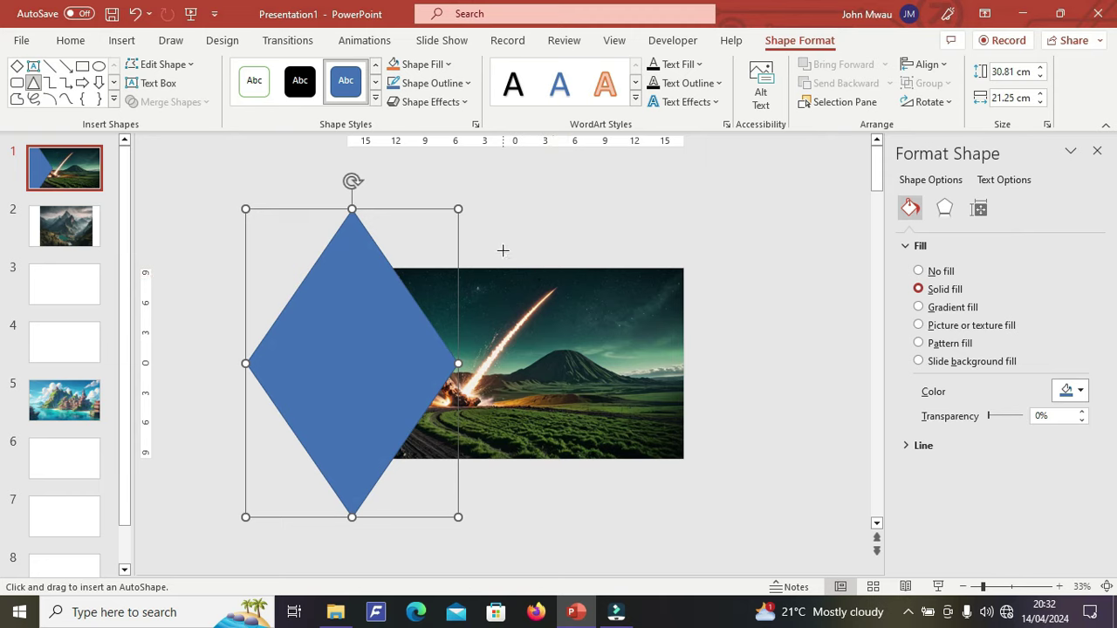
Draw an isosceles triangle, rotate it left 90° and move it beside the diamond
drag(556, 240, 859, 458)
click(929, 101)
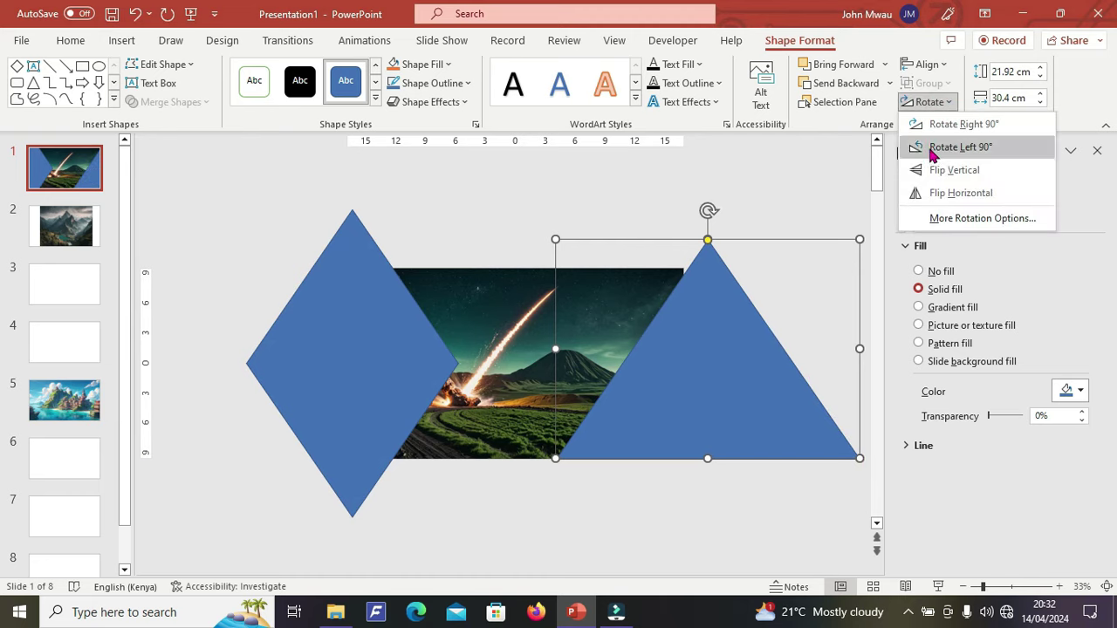
click(931, 150)
drag(754, 329, 621, 351)
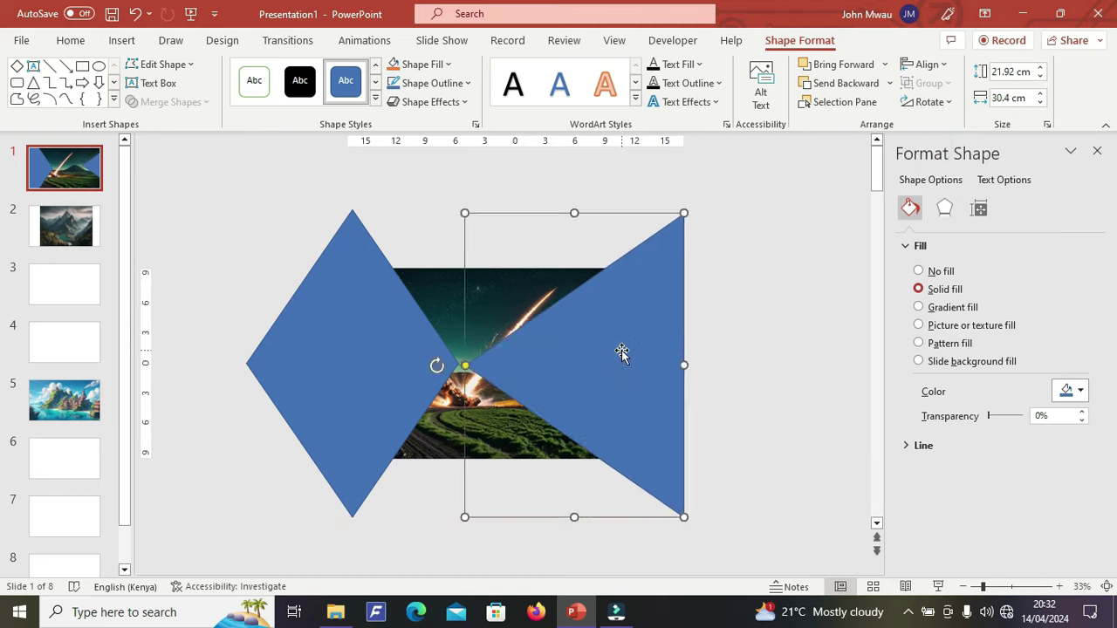
drag(685, 366, 686, 366)
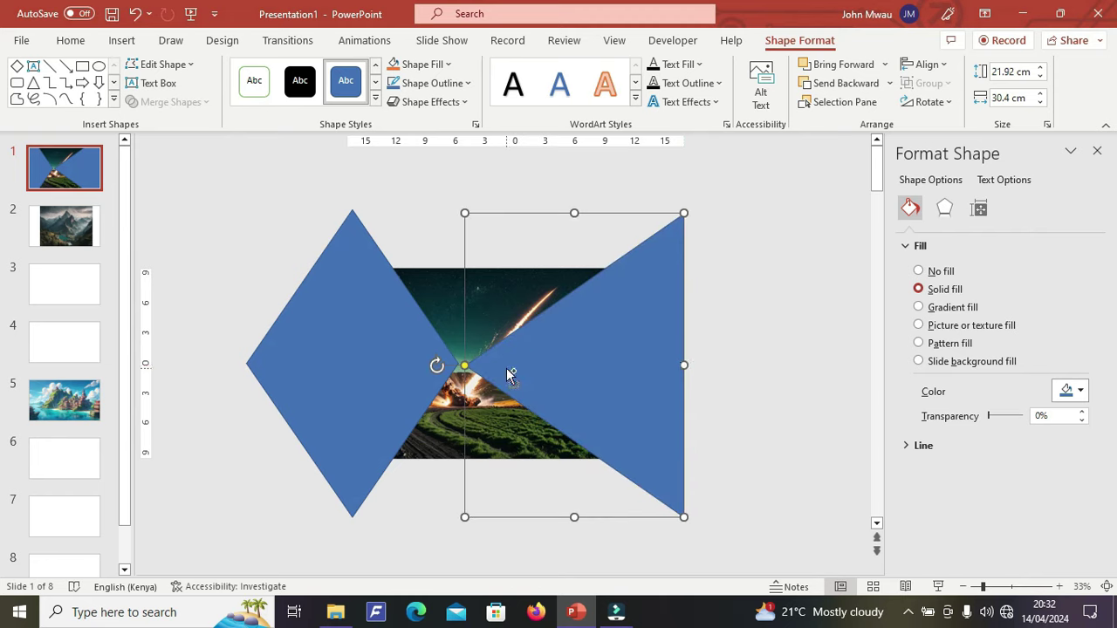
Duplicate the triangle into three overlapping copies and shift them evenly into place
drag(506, 368, 617, 373)
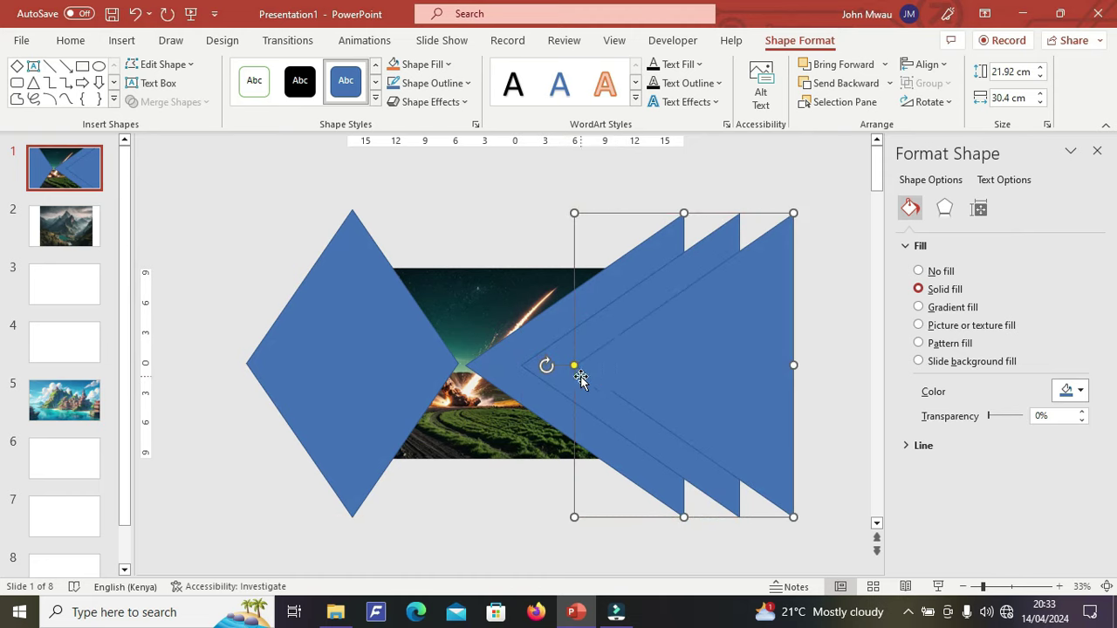
click(499, 374)
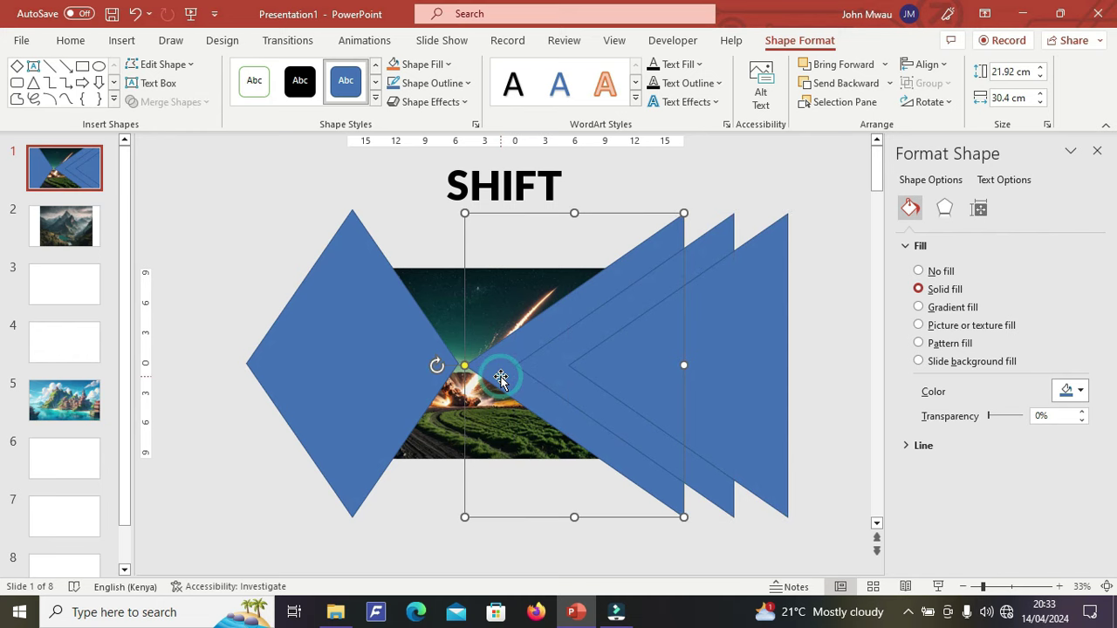
shift+click(561, 375)
shift+click(611, 374)
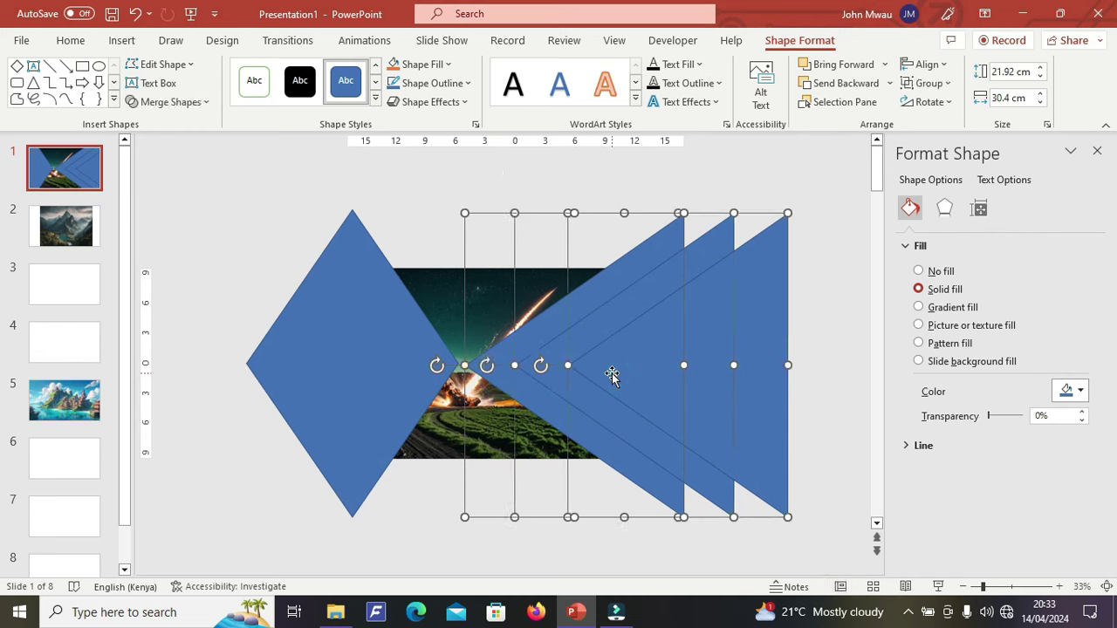
drag(611, 375, 591, 376)
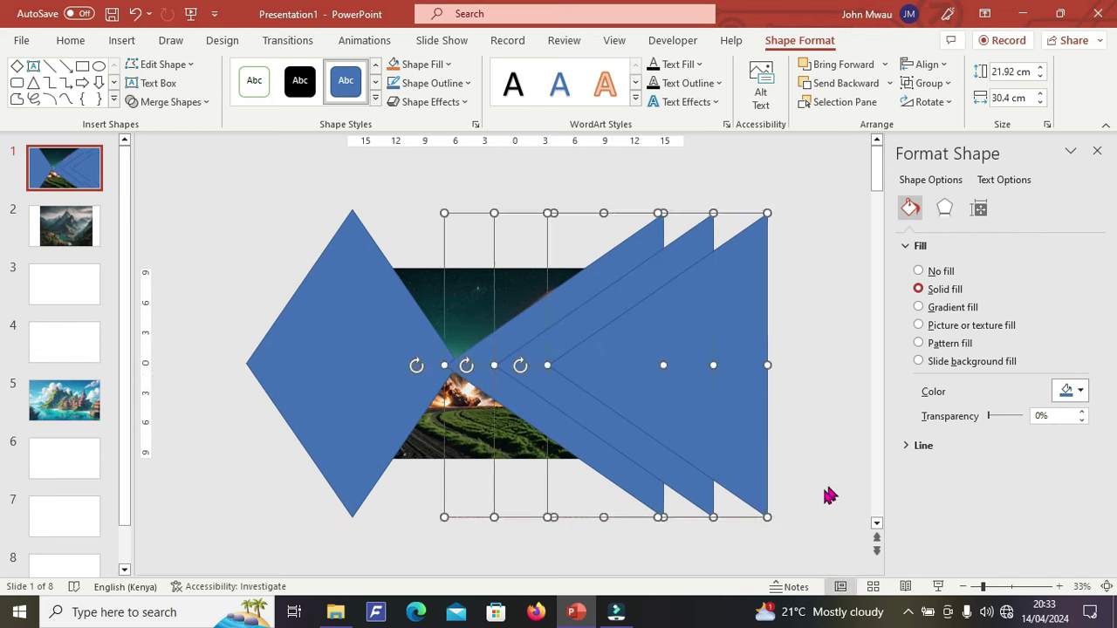
click(818, 523)
drag(830, 532, 165, 157)
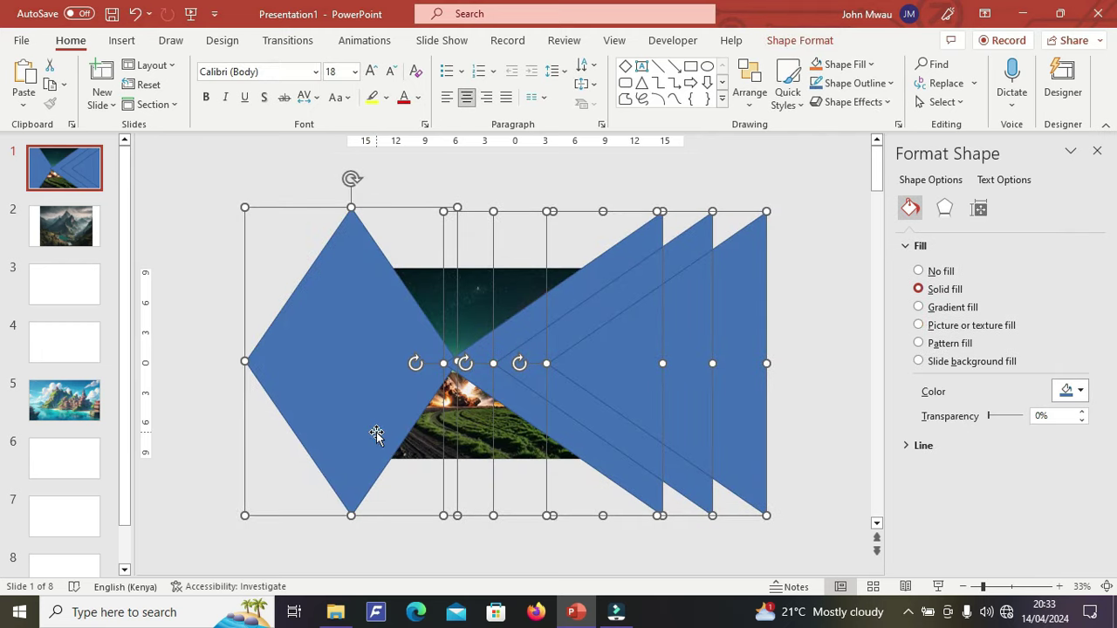
shift+click(376, 434)
drag(544, 331, 524, 331)
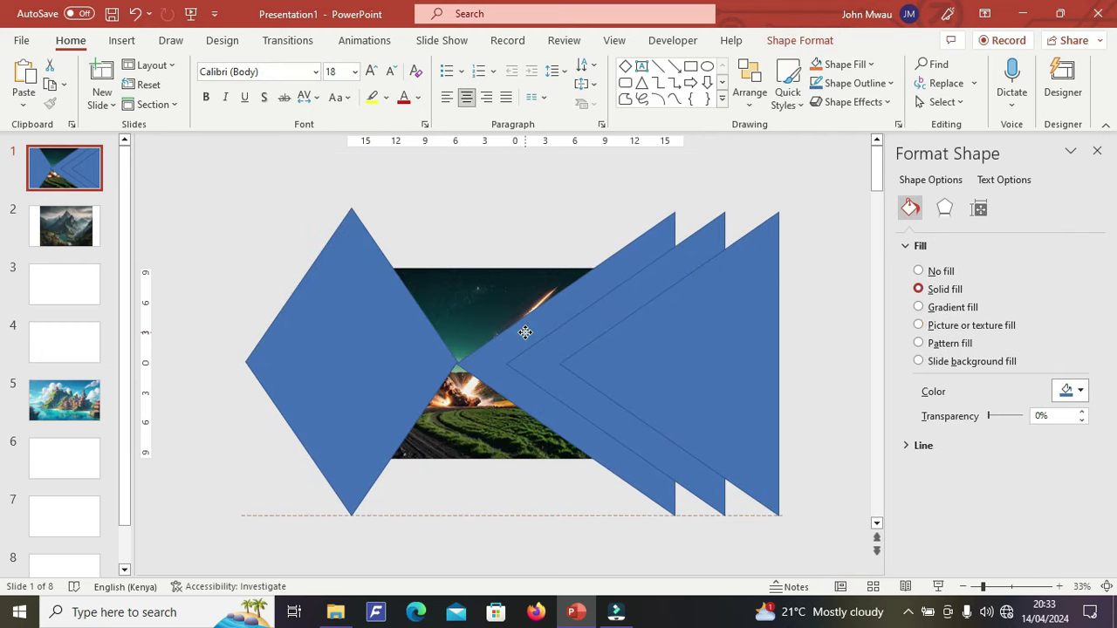
Remove the outlines from all shapes and set their fill transparency to 40%
click(831, 529)
drag(831, 529, 128, 118)
click(908, 445)
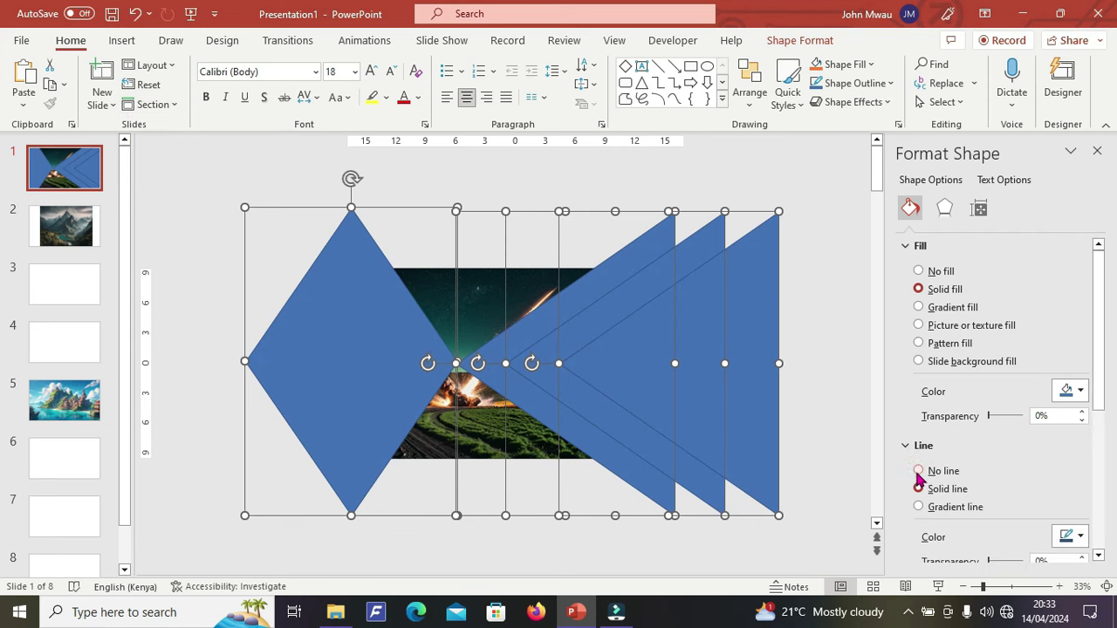
click(919, 471)
click(829, 454)
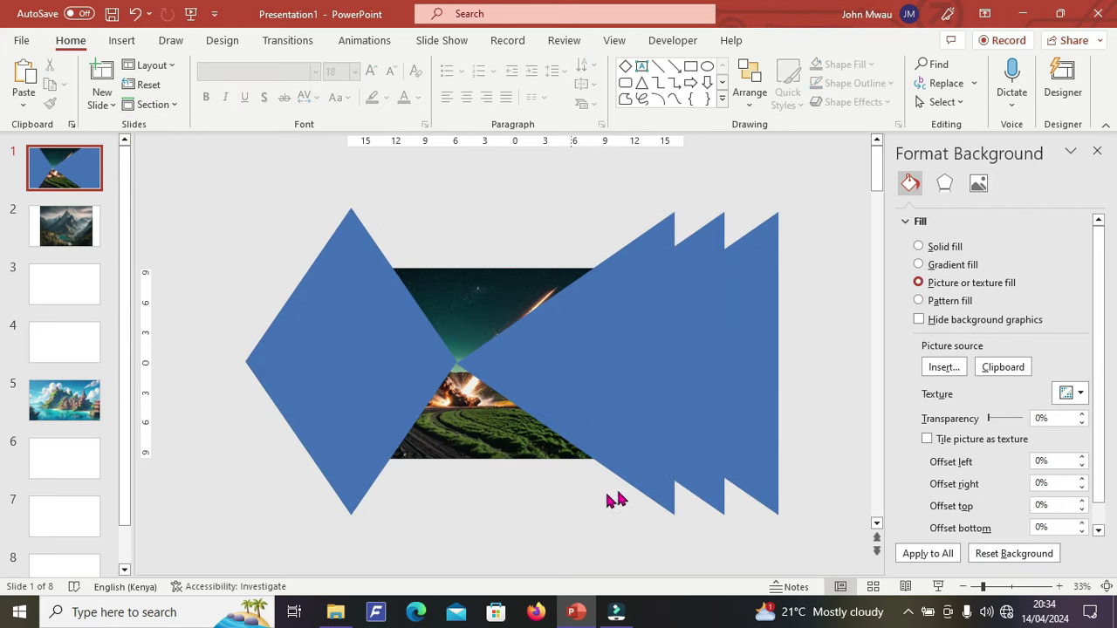
drag(989, 419, 983, 421)
drag(837, 520, 187, 199)
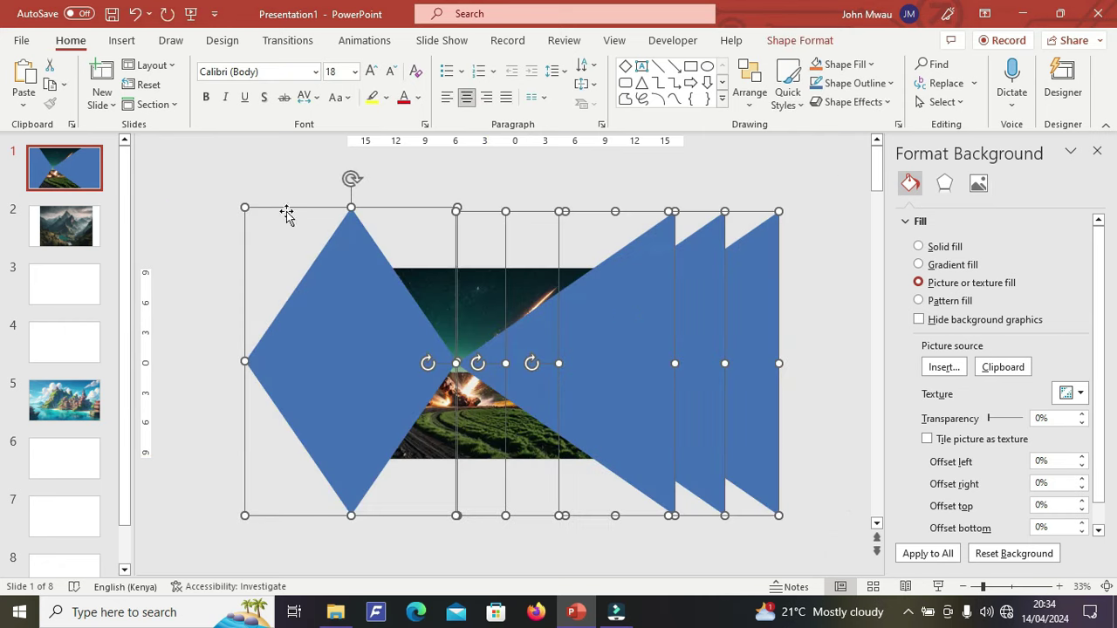
drag(1000, 423, 1004, 425)
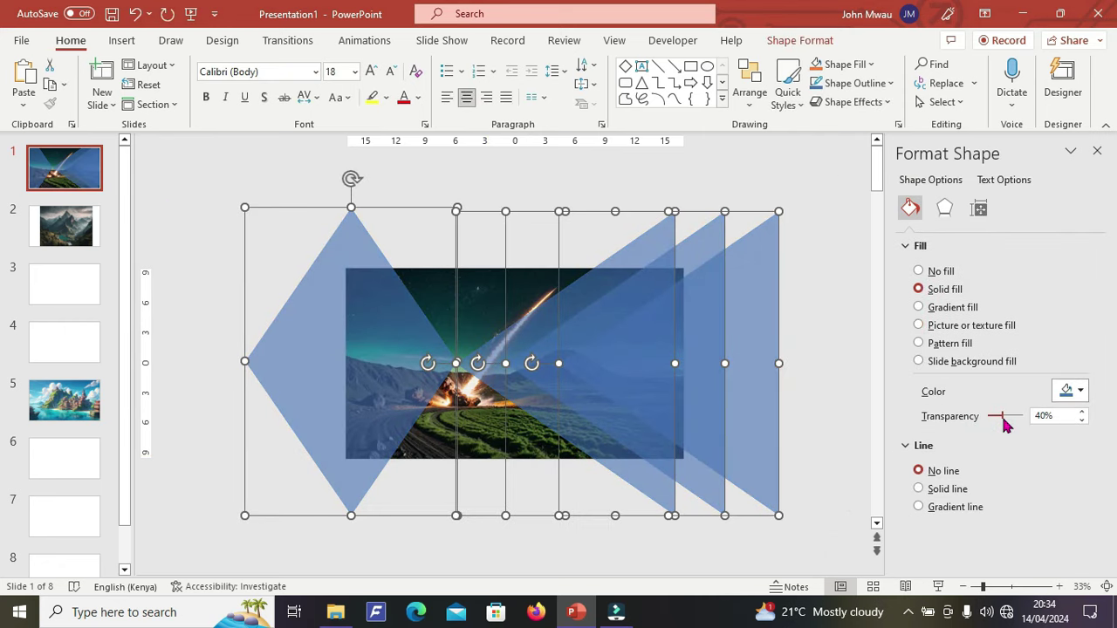
click(836, 408)
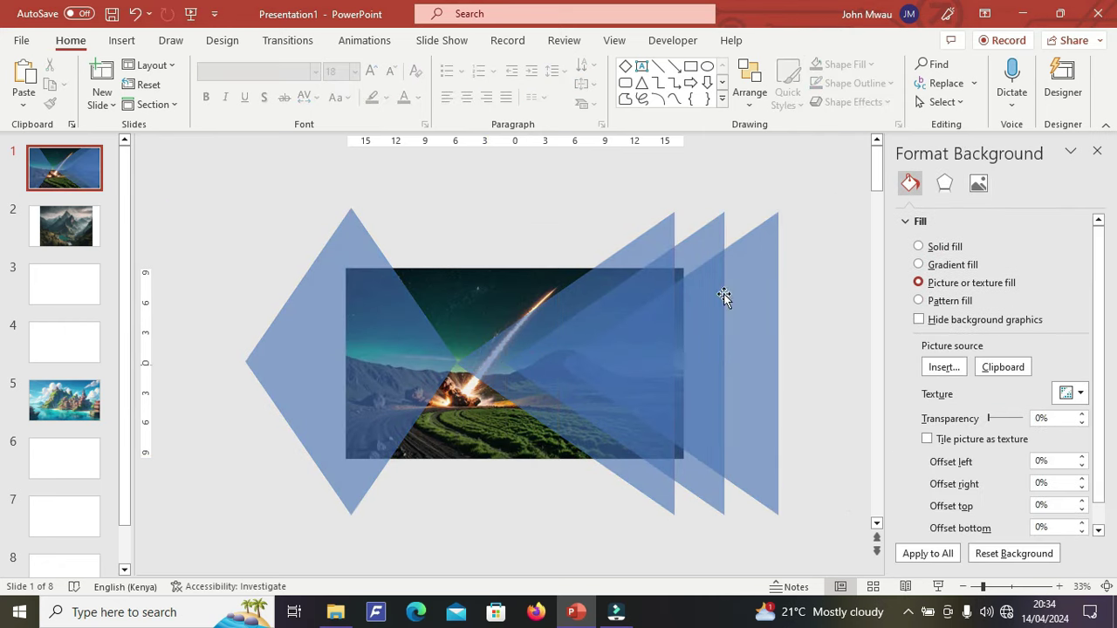
Fill the three triangles yellow, green and purple, leaving the diamond blue
click(647, 251)
drag(675, 362, 684, 363)
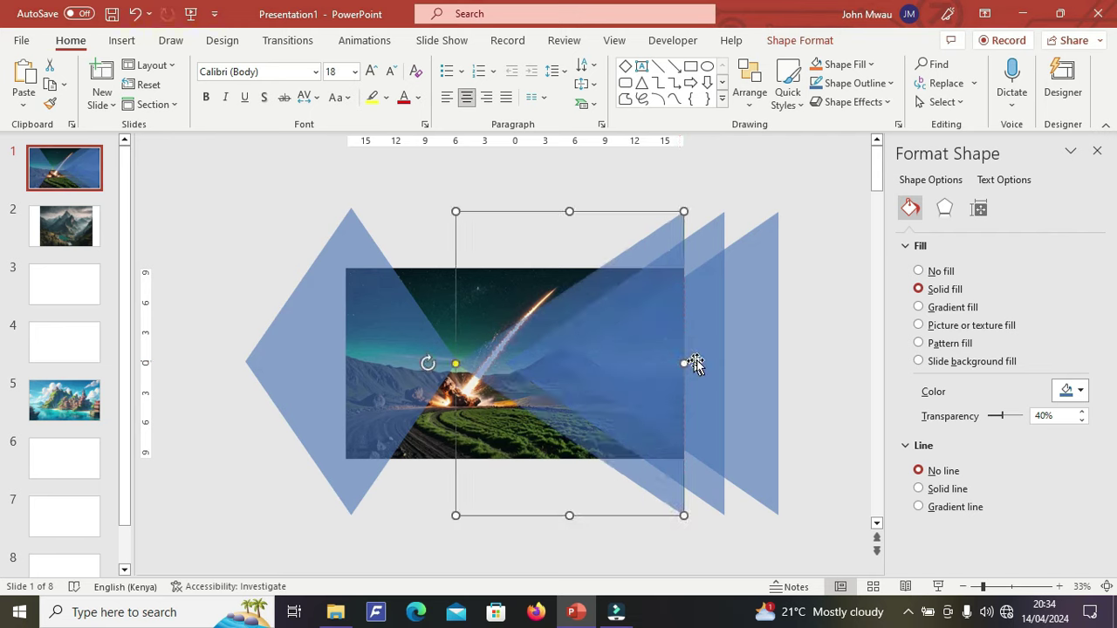
click(869, 65)
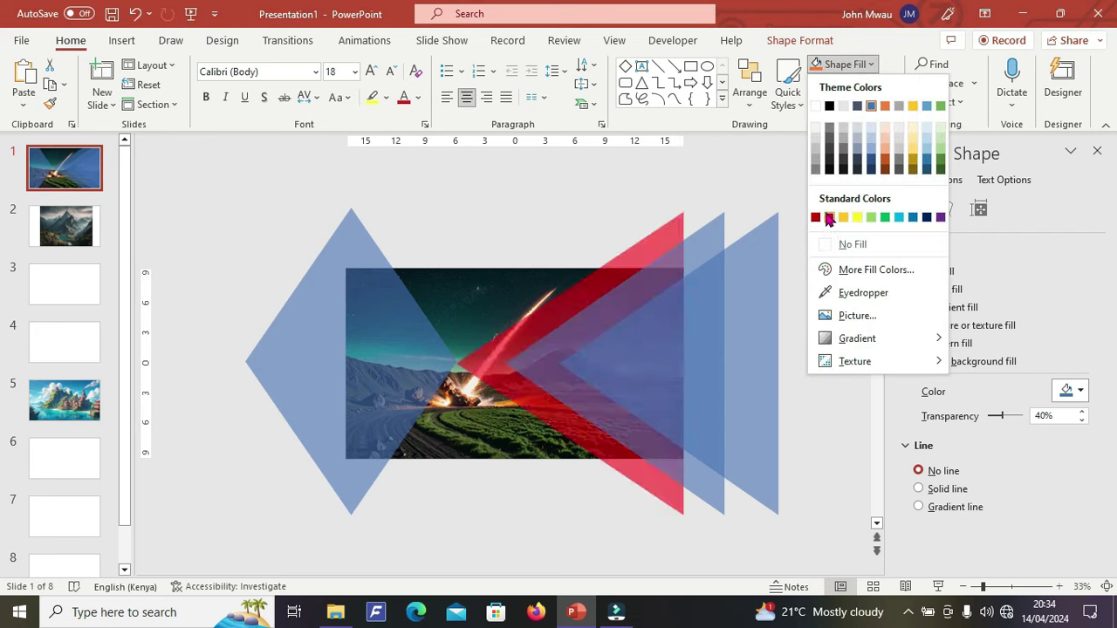
click(857, 217)
click(710, 237)
click(870, 65)
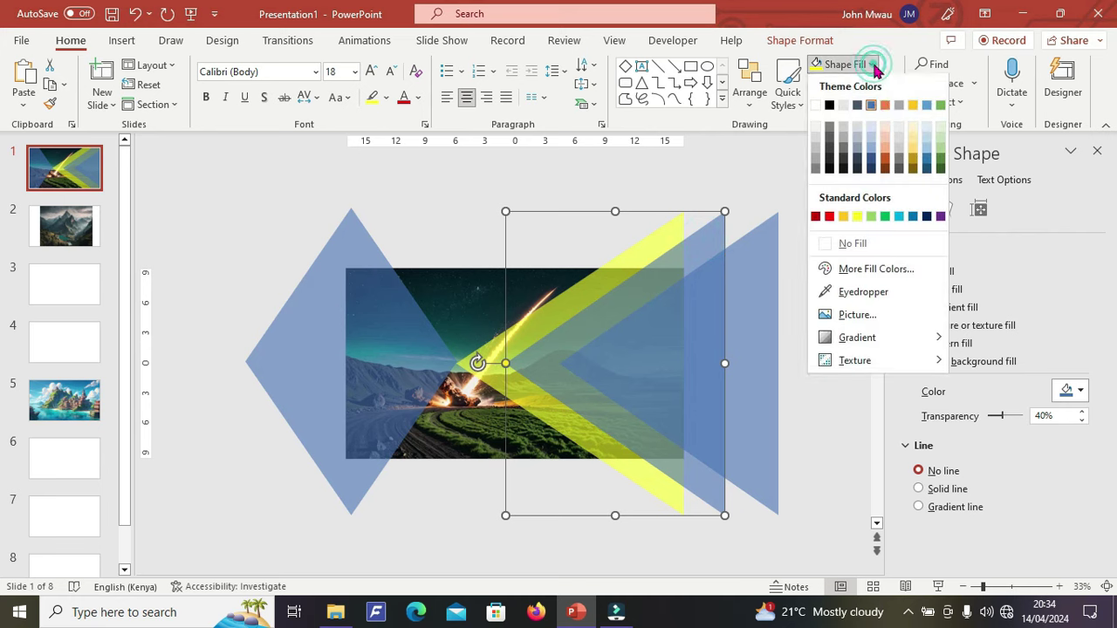
click(884, 217)
click(760, 362)
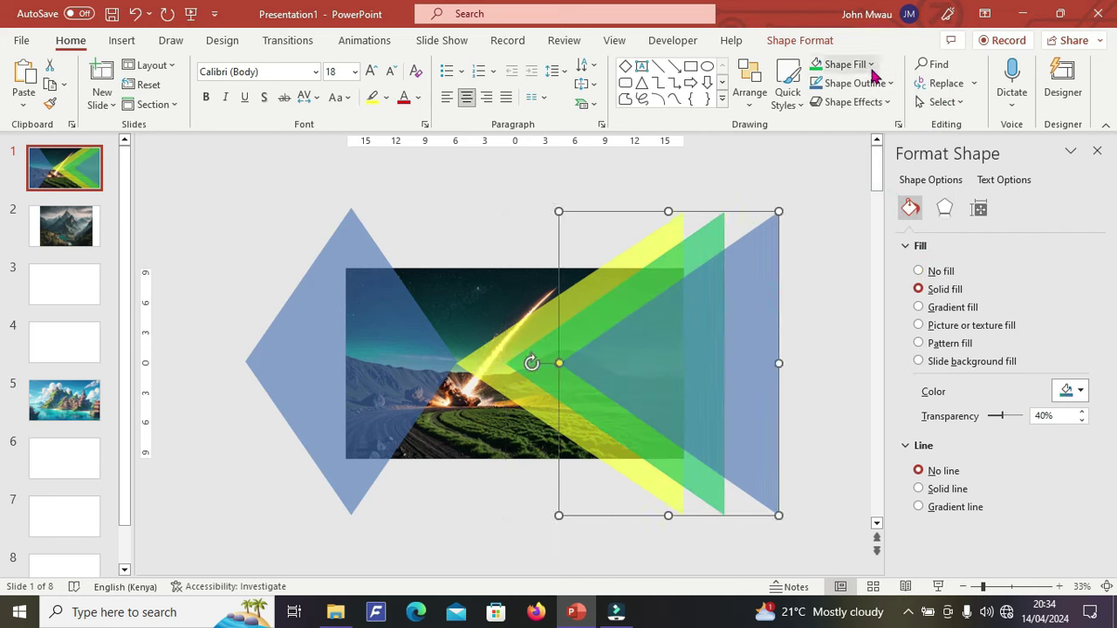
click(870, 65)
click(940, 217)
click(358, 349)
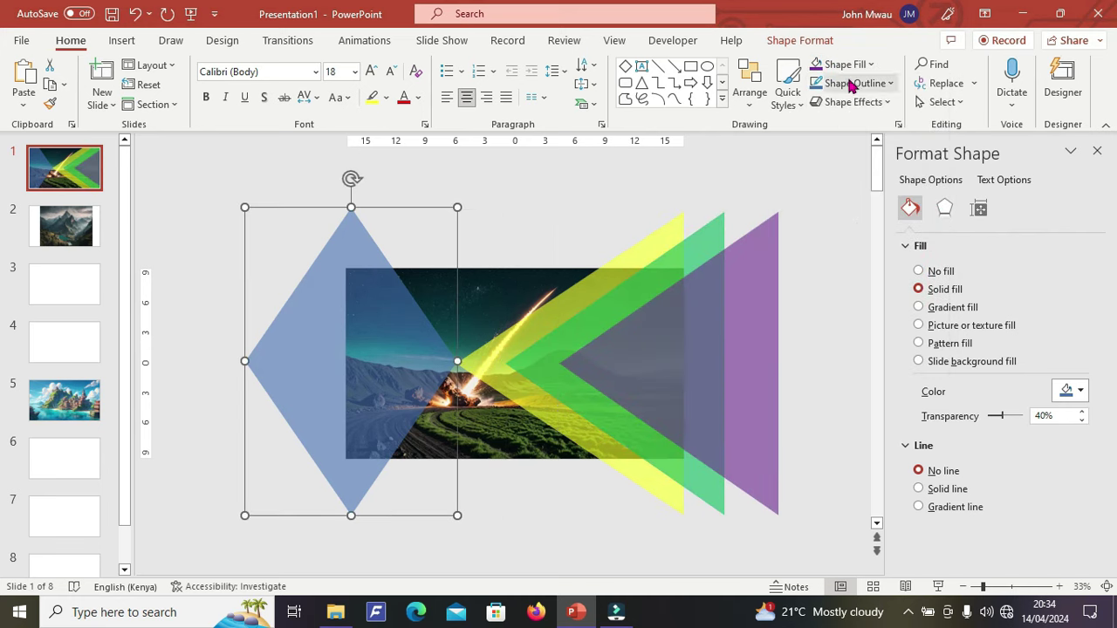
click(872, 66)
key(Escape)
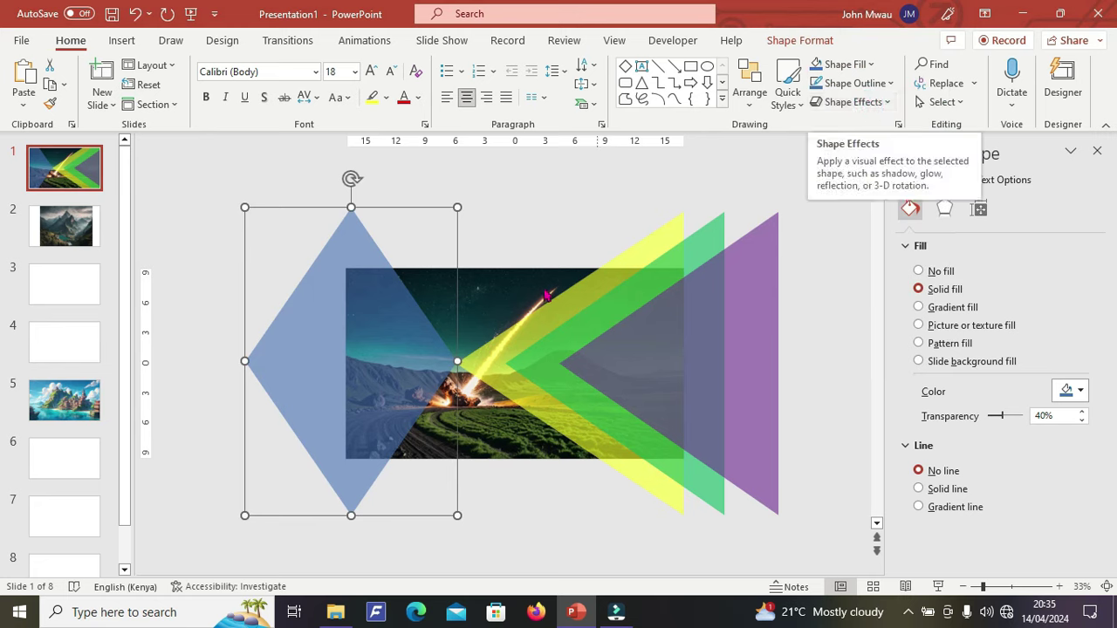
Draw a red, 20% transparent rectangle covering the slide, 19.05 cm by 33.87 cm
click(690, 67)
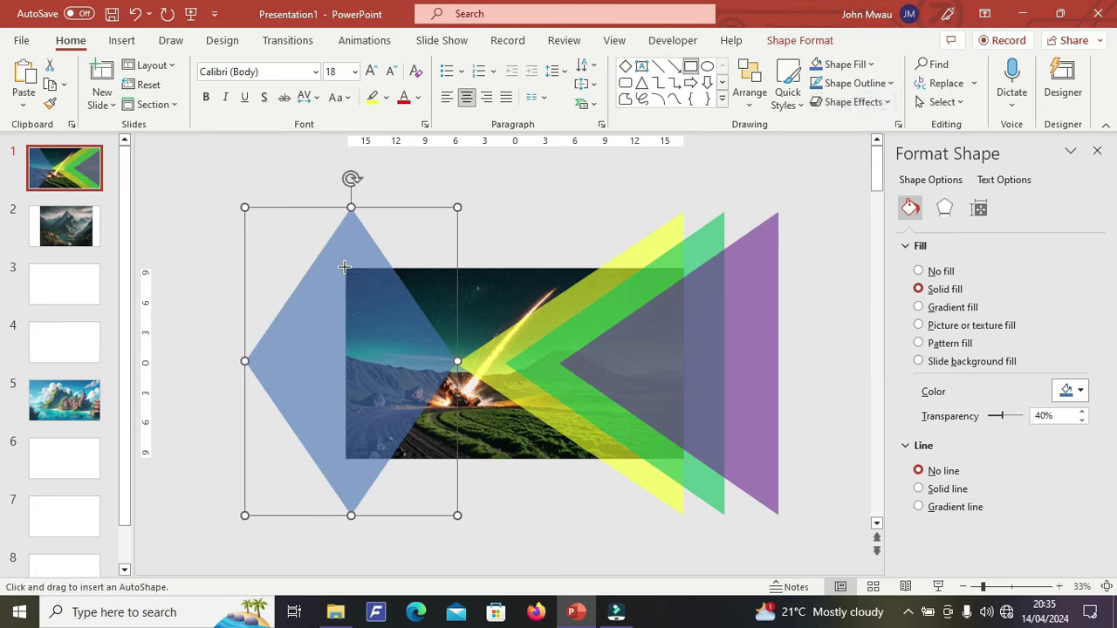
drag(345, 267, 686, 459)
drag(515, 459, 515, 457)
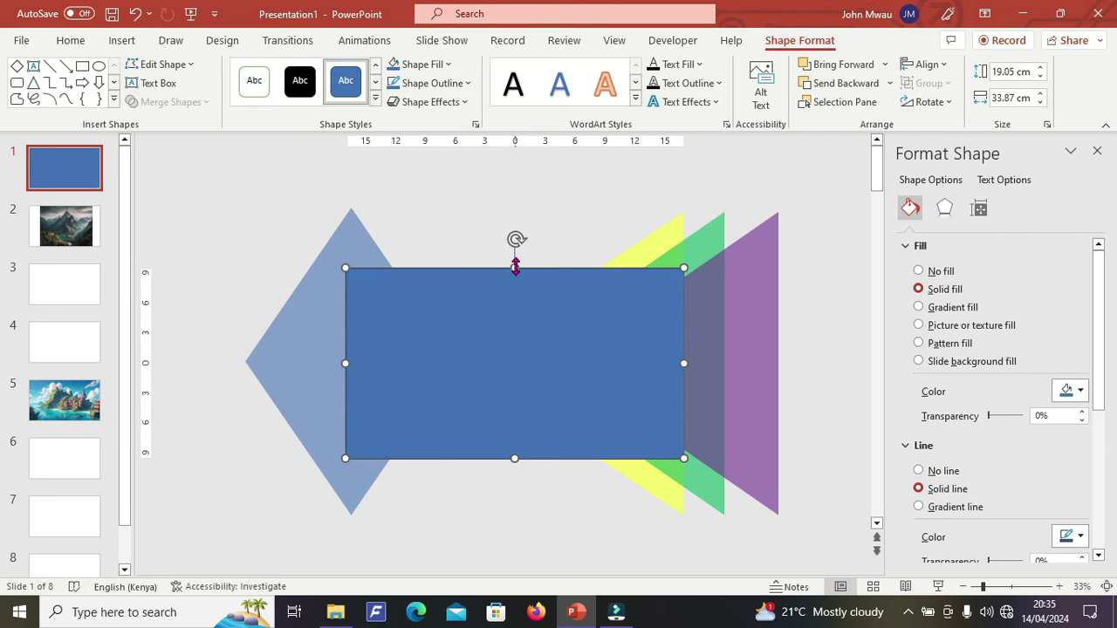
mouse_move(515, 266)
mouse_down()
mouse_move(516, 245)
mouse_move(516, 267)
mouse_up()
drag(992, 415, 996, 417)
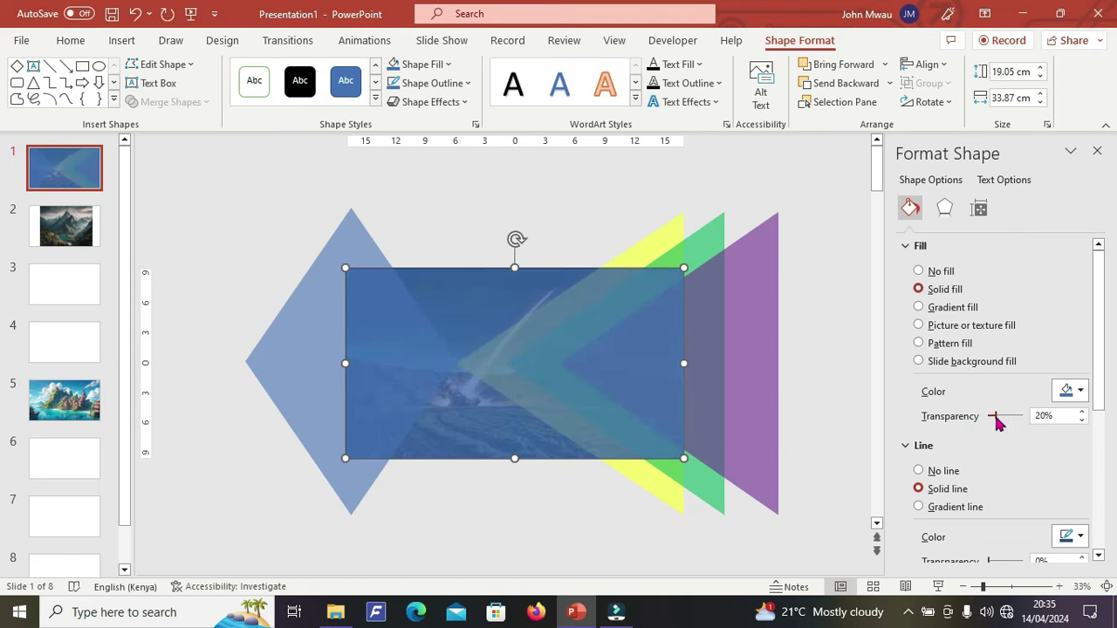
right_click(503, 326)
click(555, 54)
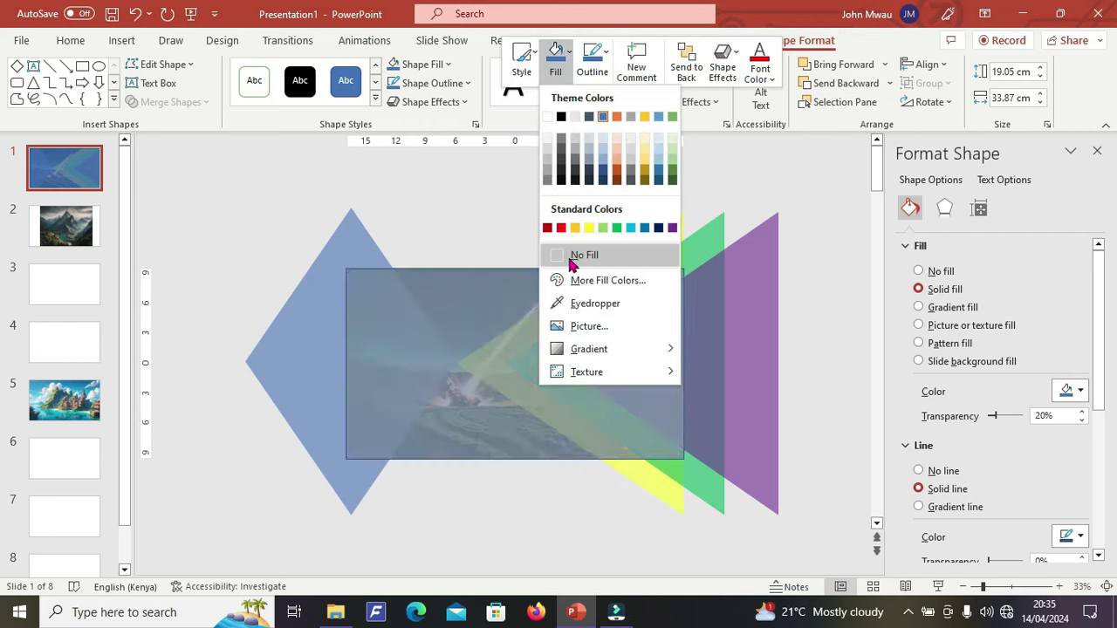
click(558, 228)
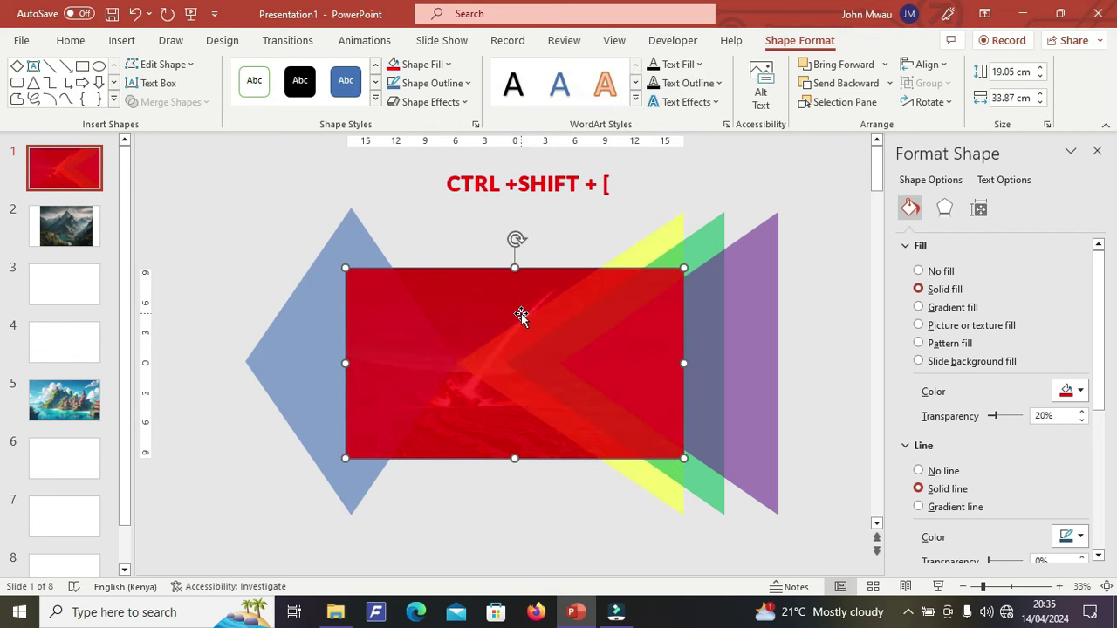
Keep the red rectangle on top, select it with the blue diamond and show Merge Shapes
key(ctrl+shift+bracketleft)
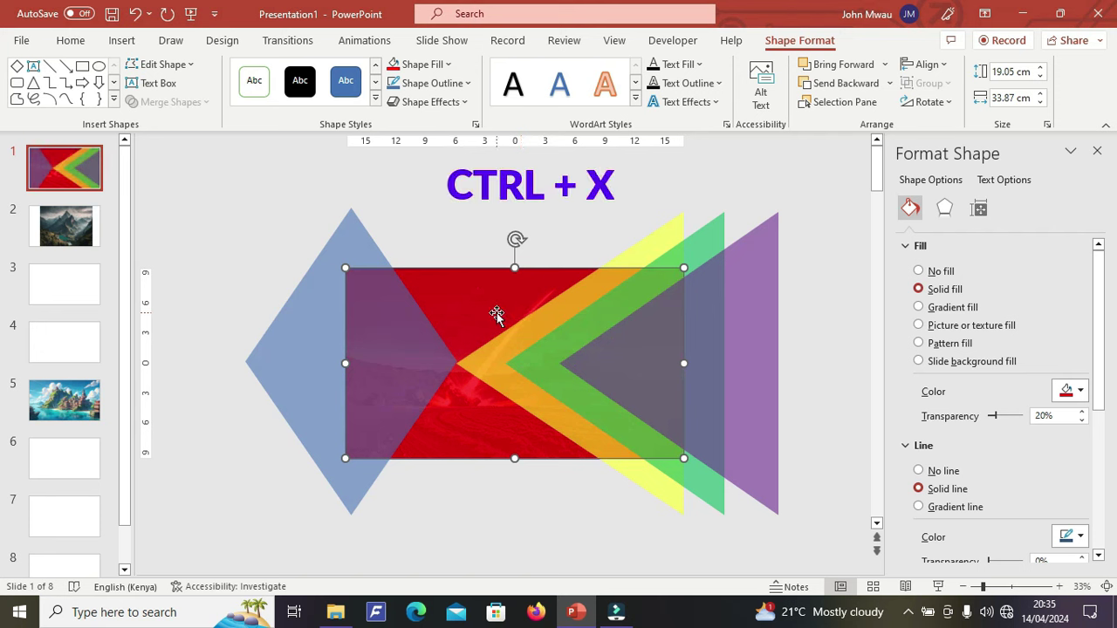
key(ctrl+x)
key(ctrl+v)
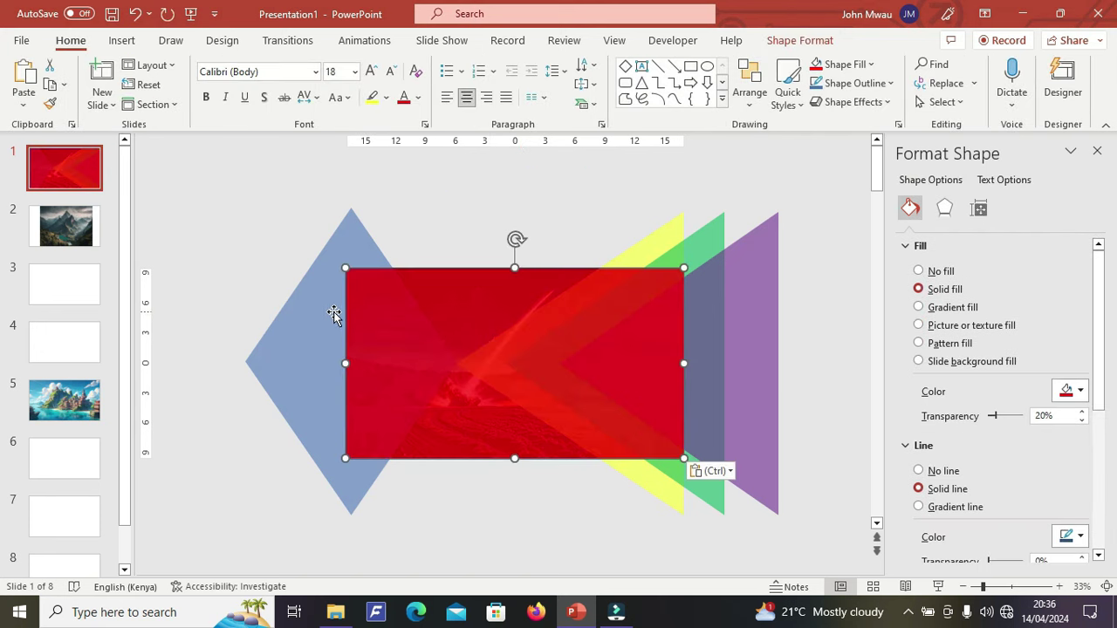
shift+click(333, 314)
click(218, 419)
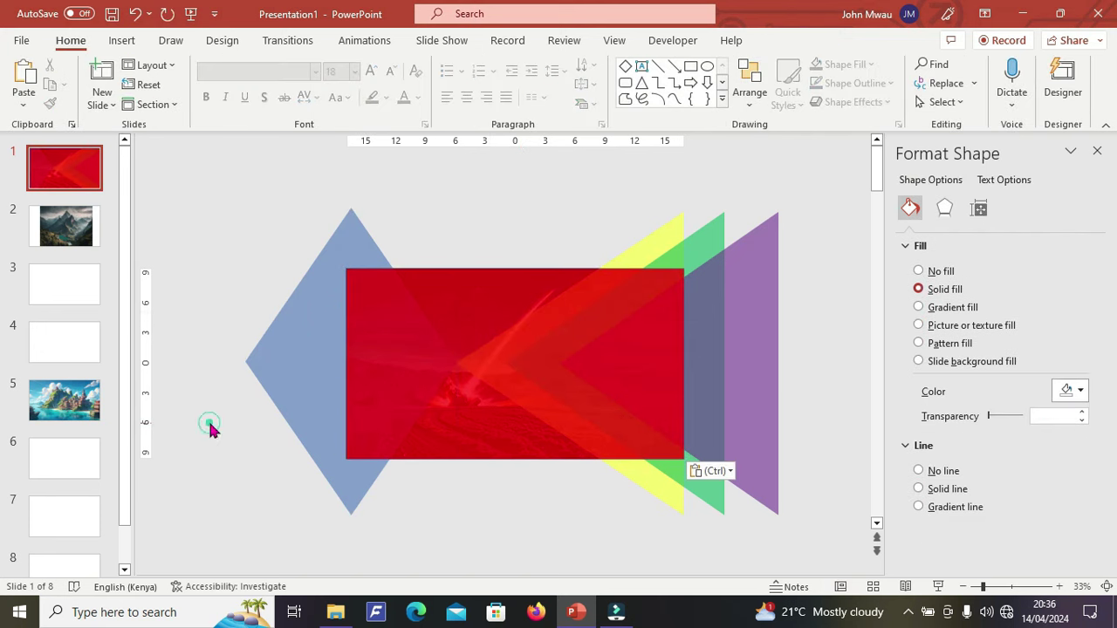
click(274, 375)
ctrl+click(520, 377)
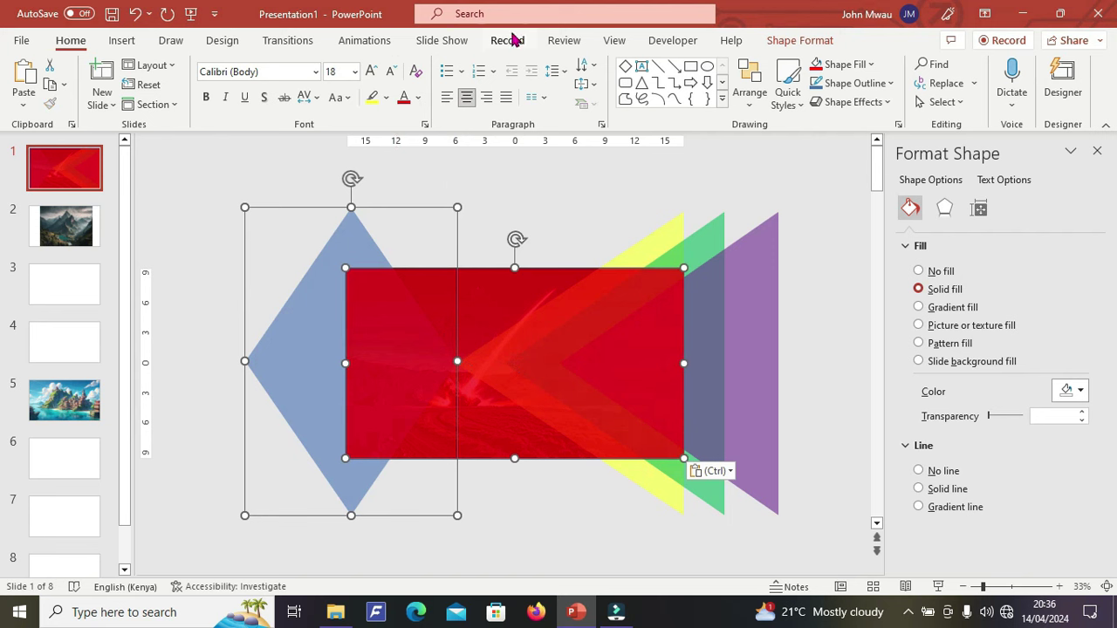
click(799, 40)
click(171, 102)
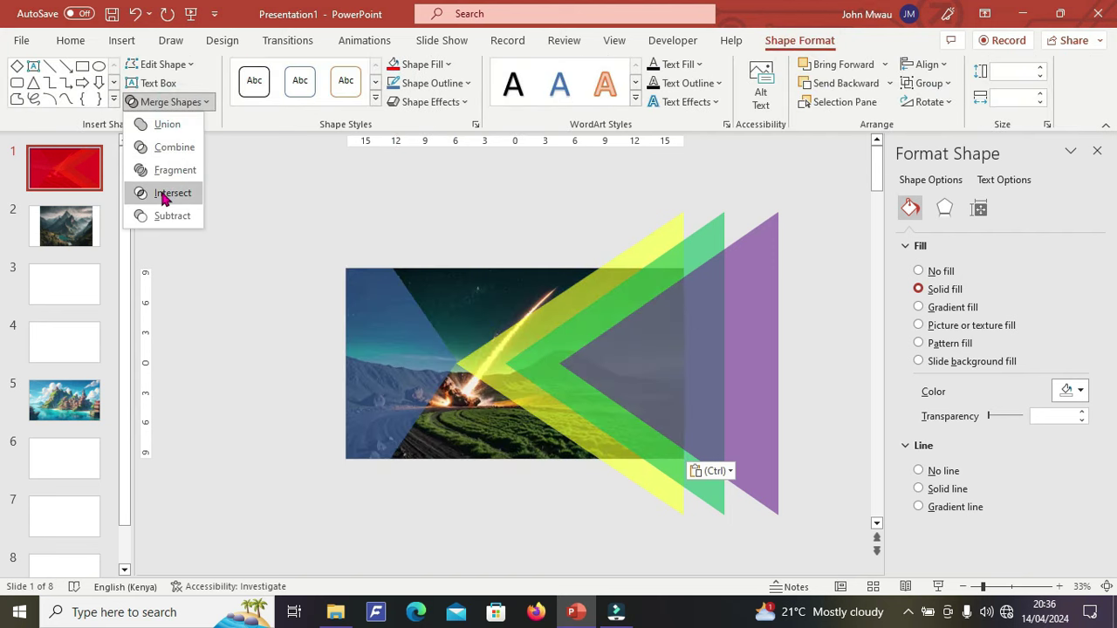
Intersect the blue diamond, then the yellow triangle, with copies of the red rectangle
click(165, 193)
key(ctrl+v)
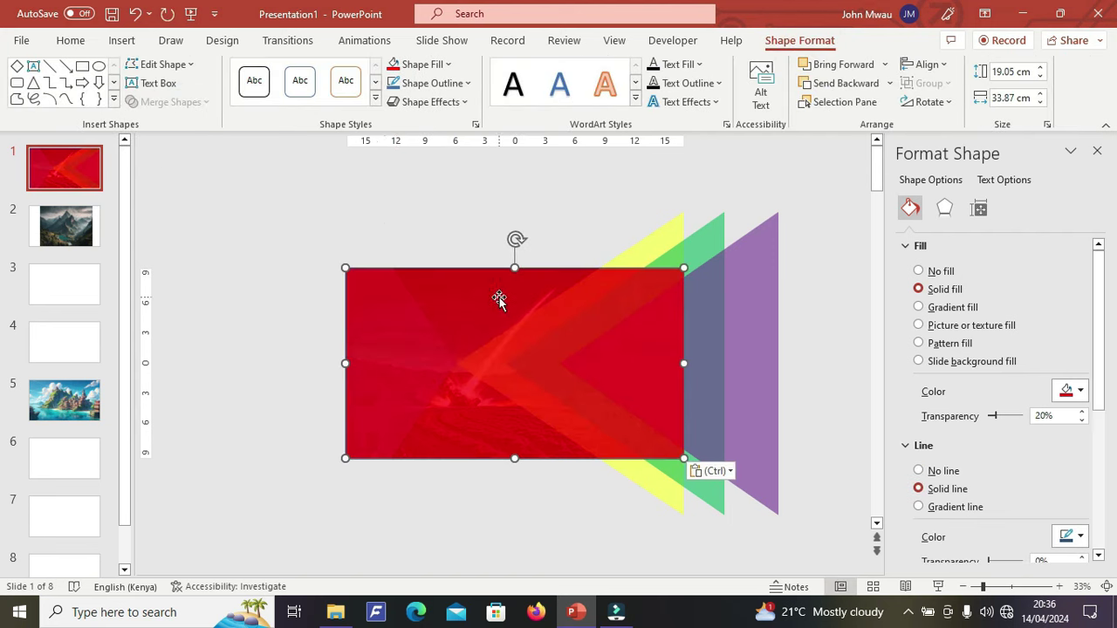
right_click(620, 310)
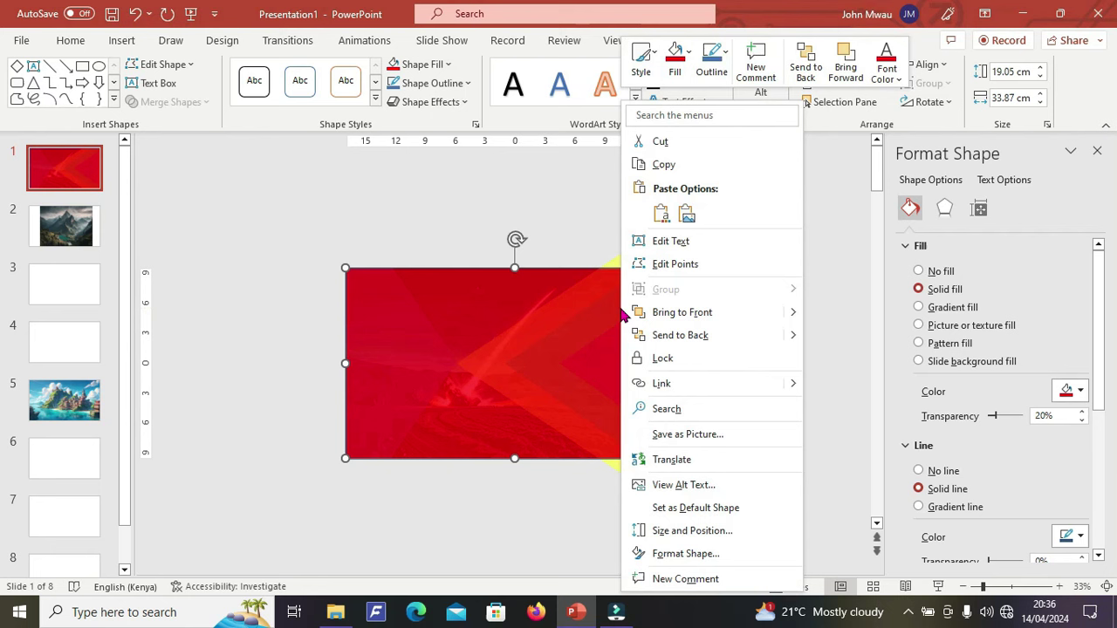
click(668, 332)
click(500, 346)
click(227, 464)
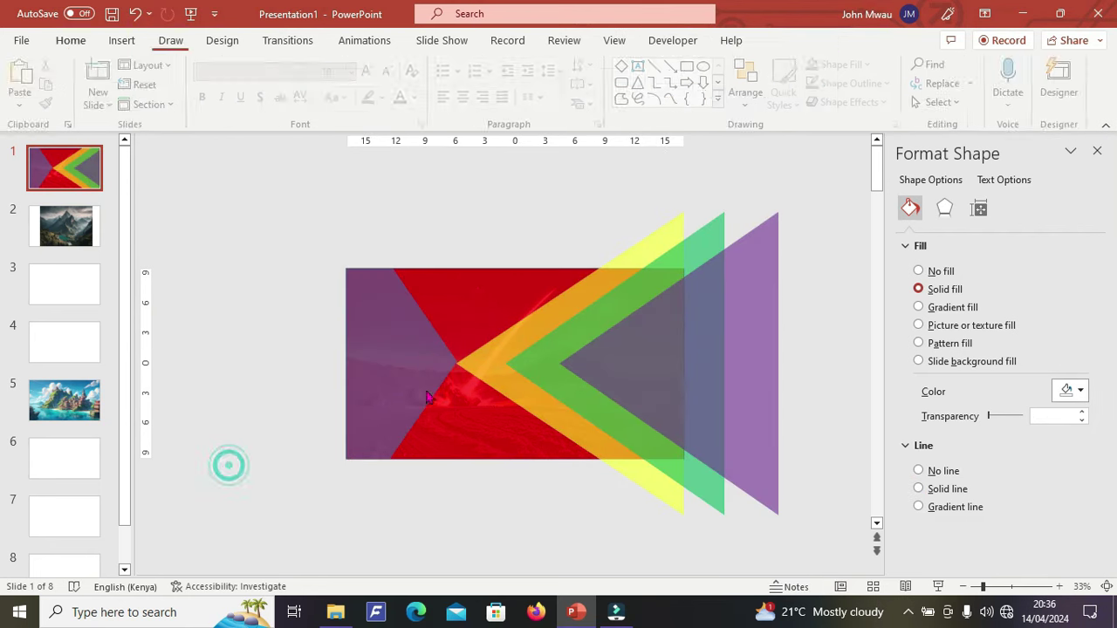
click(489, 363)
ctrl+click(443, 303)
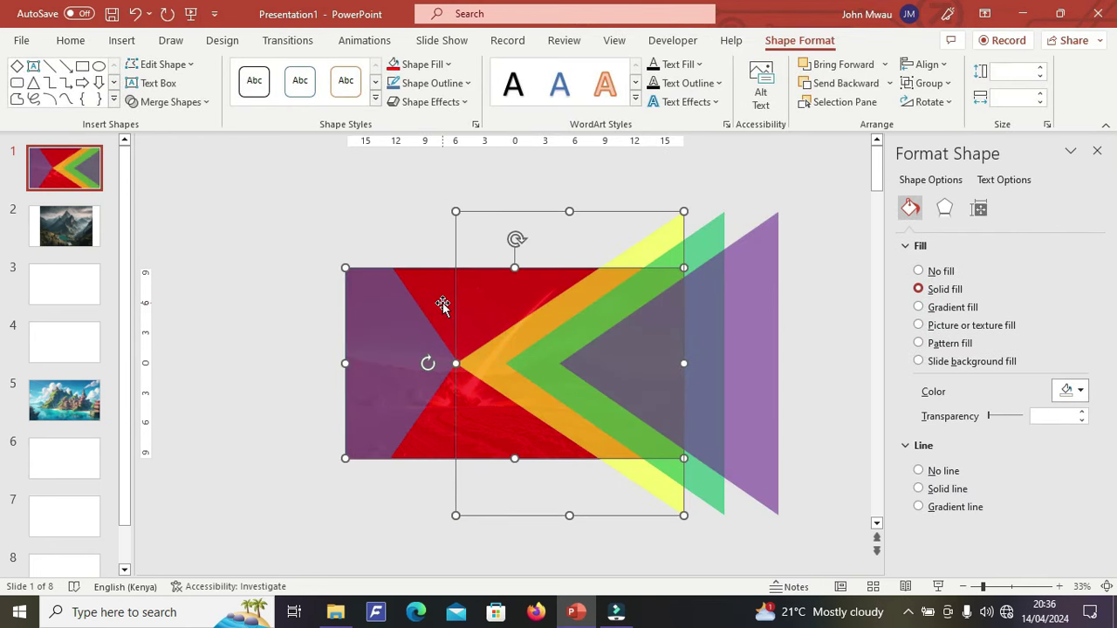
click(186, 102)
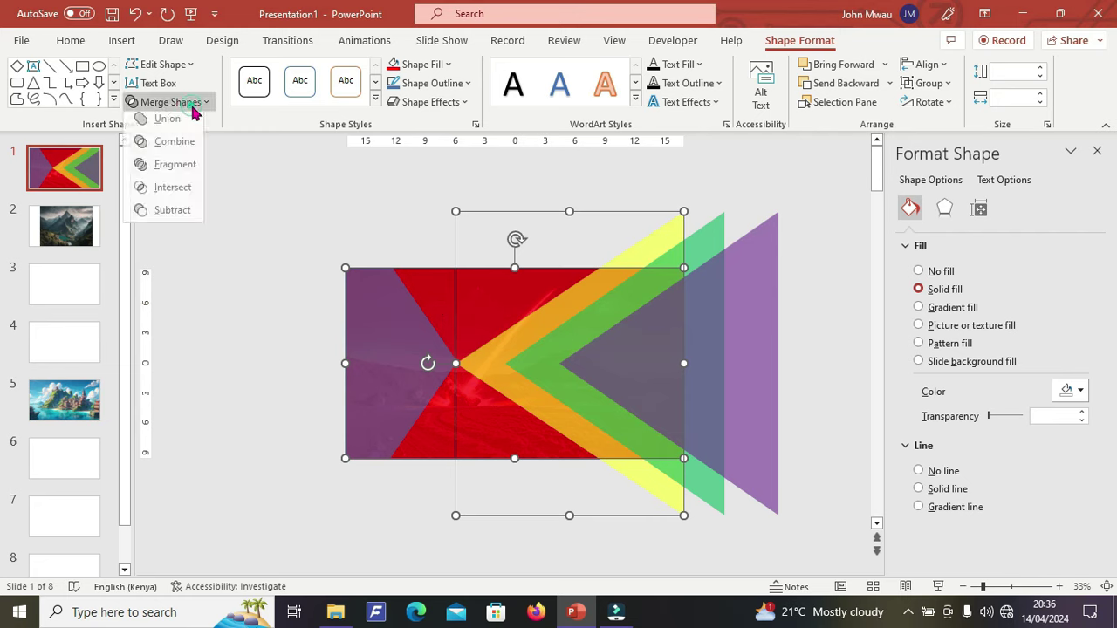
click(169, 192)
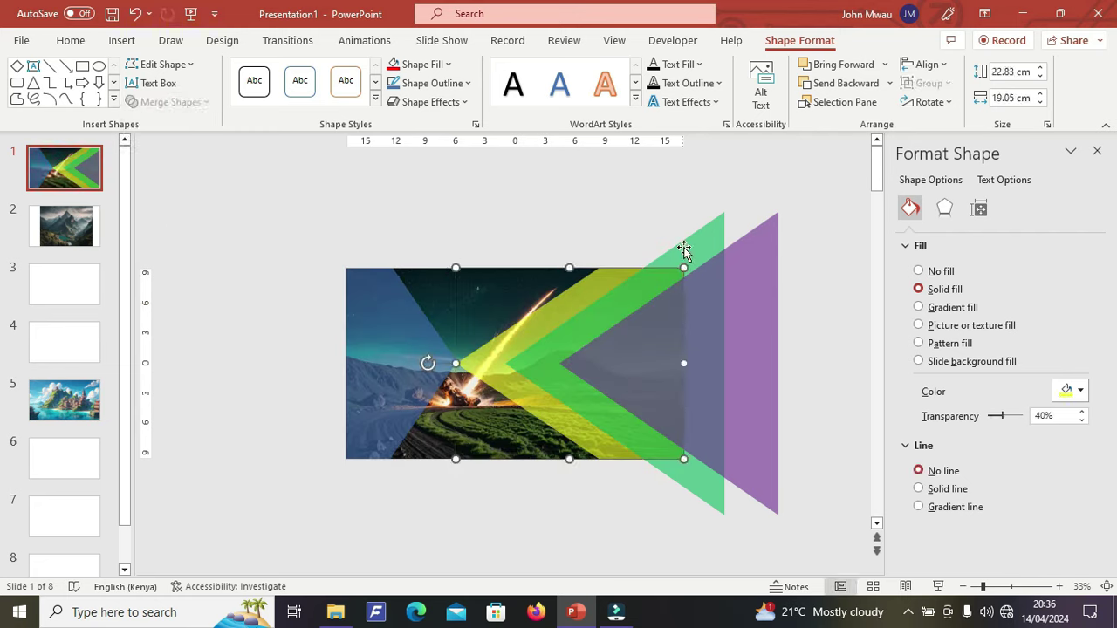
Intersect the green and purple triangles with pasted copies of the red rectangle
key(ctrl+v)
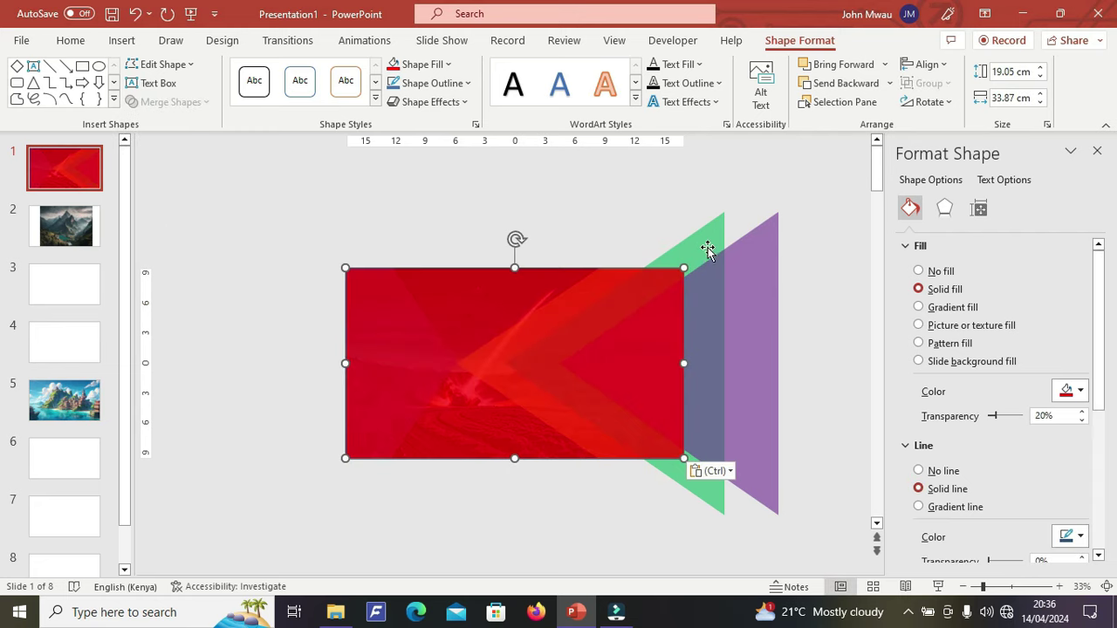
ctrl+click(707, 247)
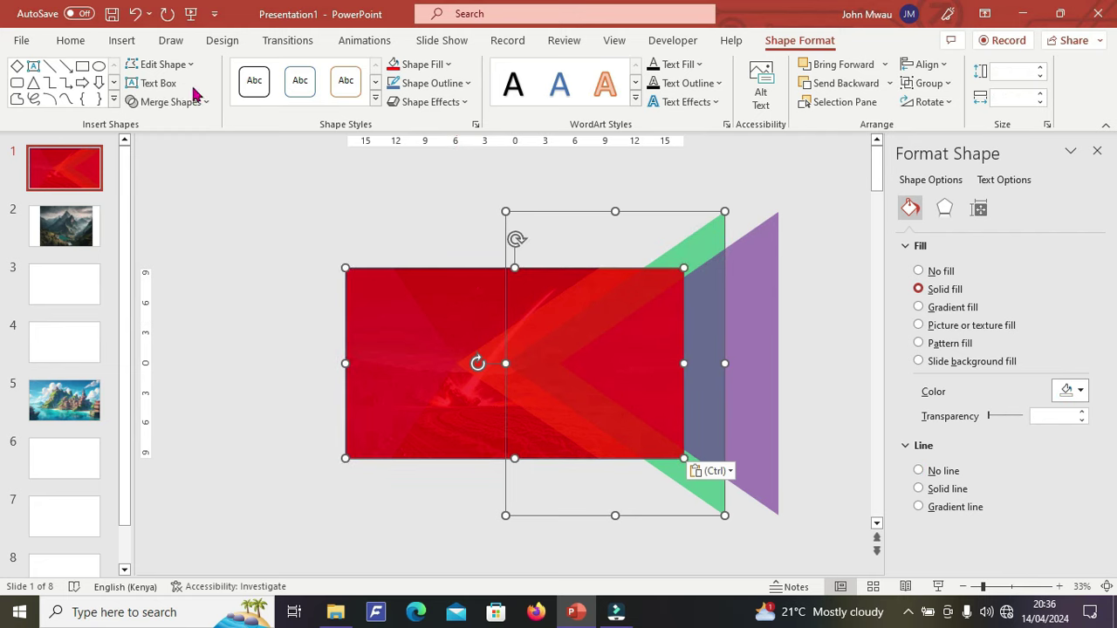
click(199, 103)
click(168, 191)
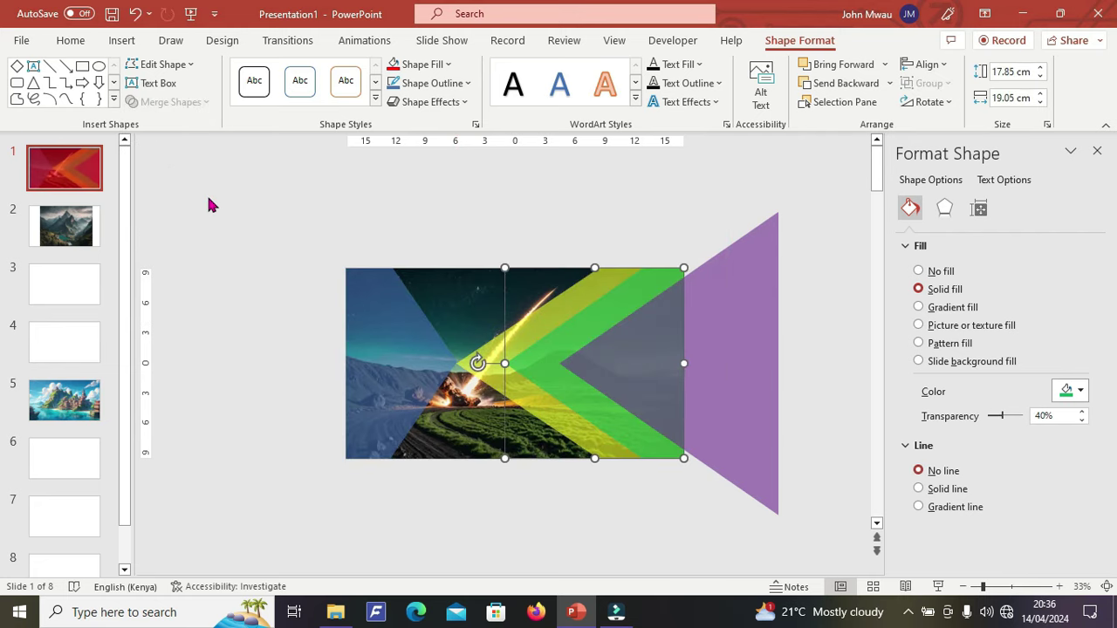
key(ctrl+z)
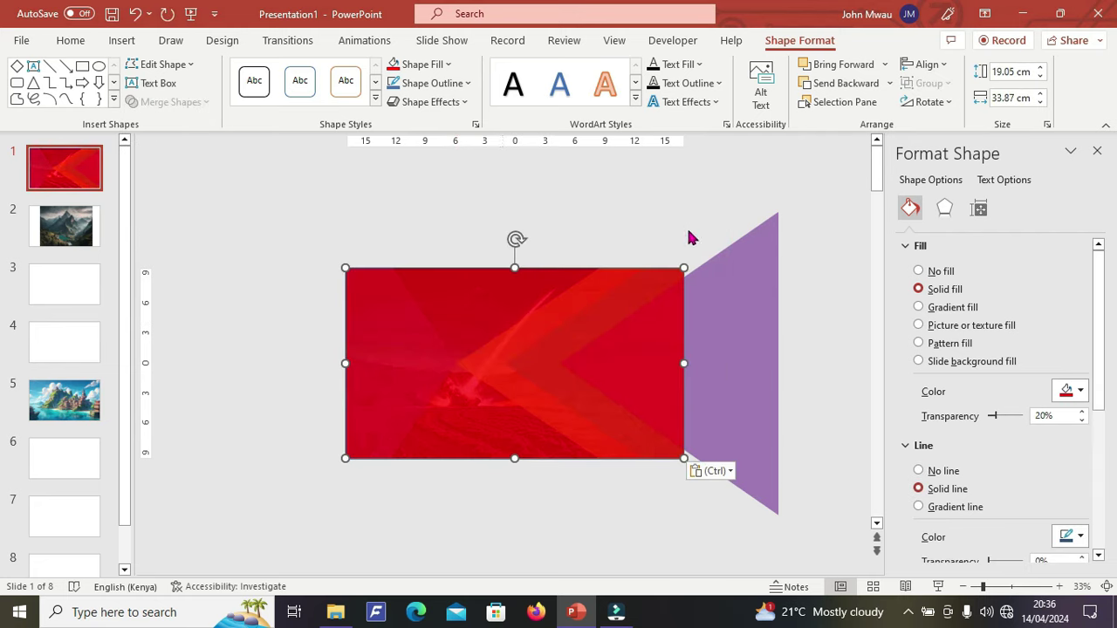
ctrl+click(714, 302)
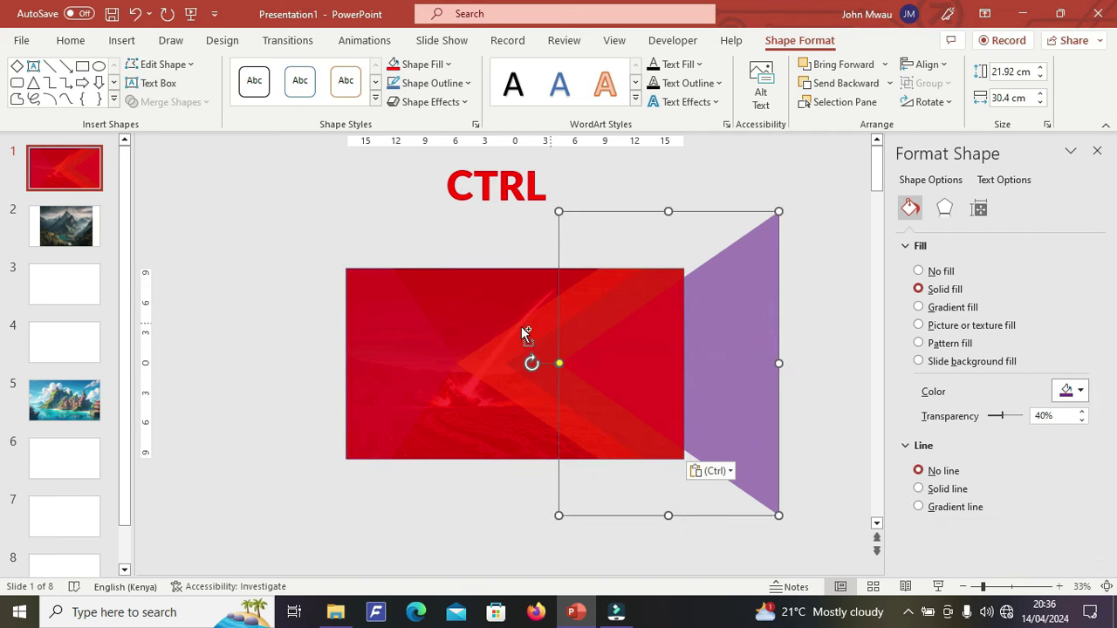
click(206, 102)
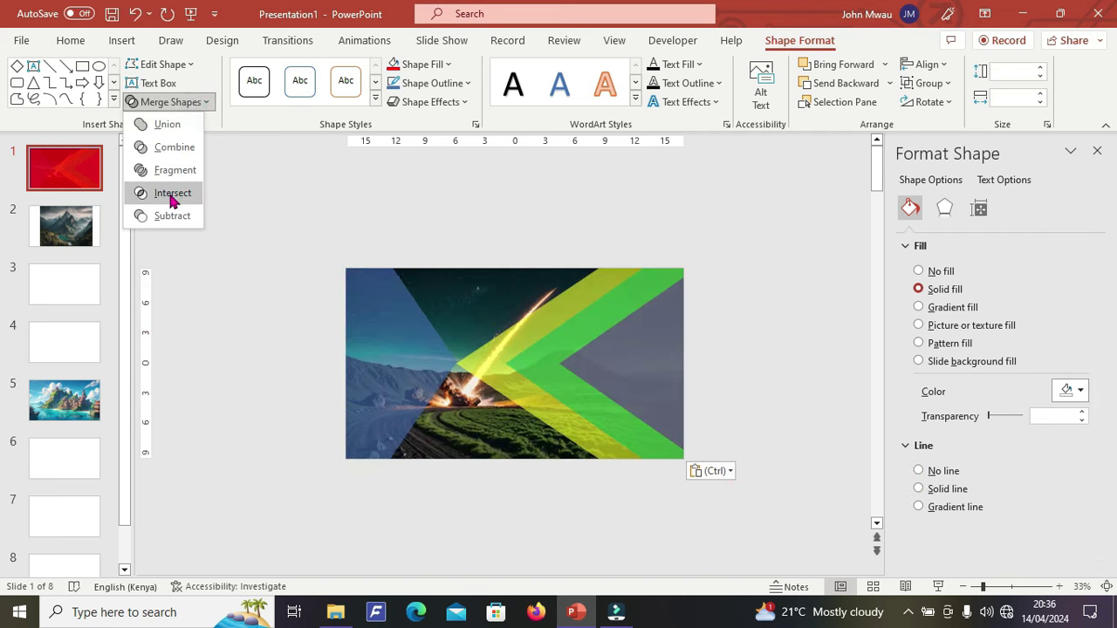
click(168, 191)
click(725, 288)
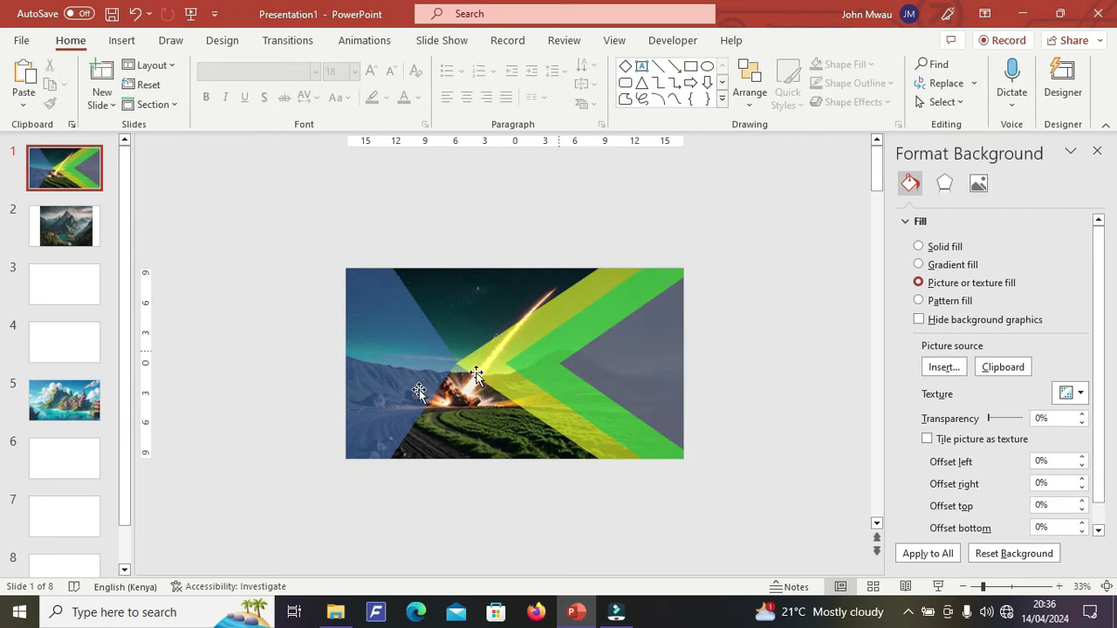
click(365, 359)
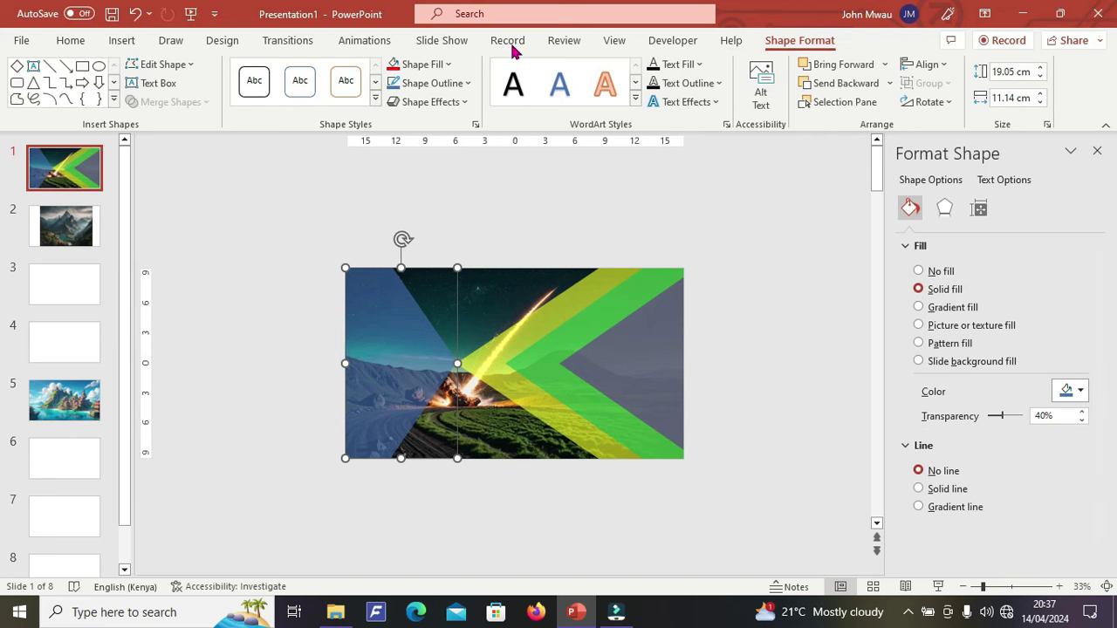
Give the blue chevron a leftward Lines motion path, shortened to end at the slide's left edge
click(365, 41)
click(768, 64)
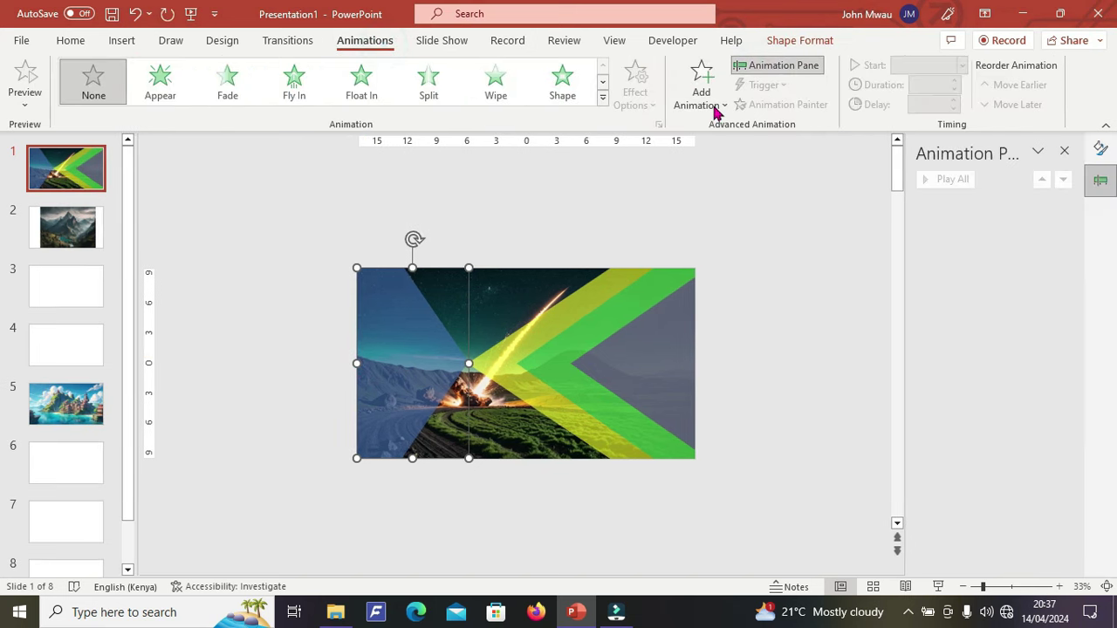
click(715, 108)
scroll(271, 417, down, 3)
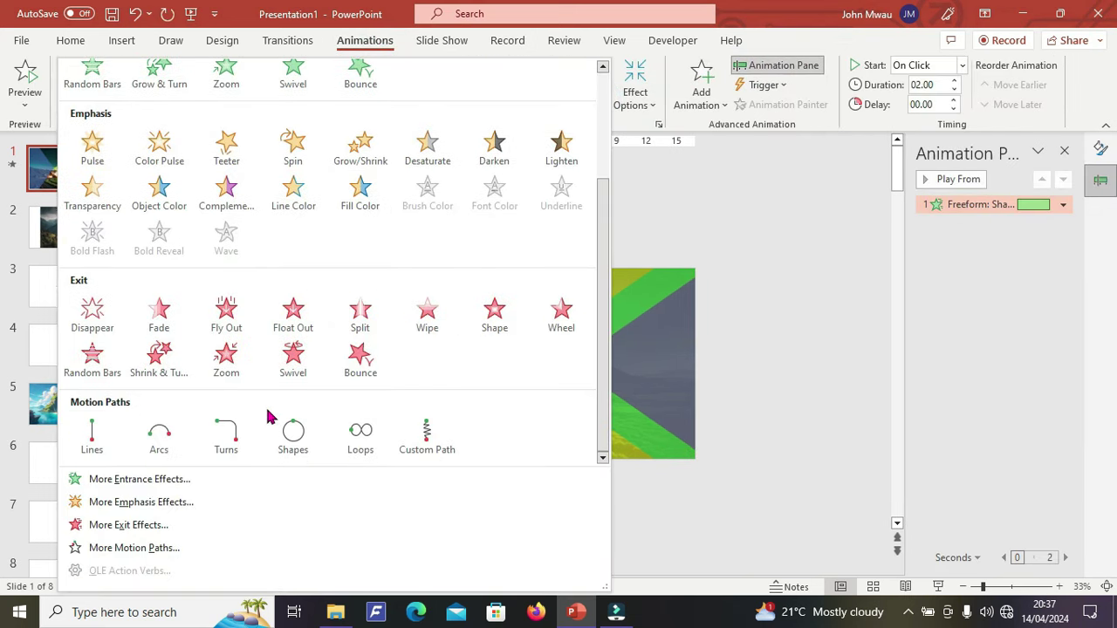
click(92, 432)
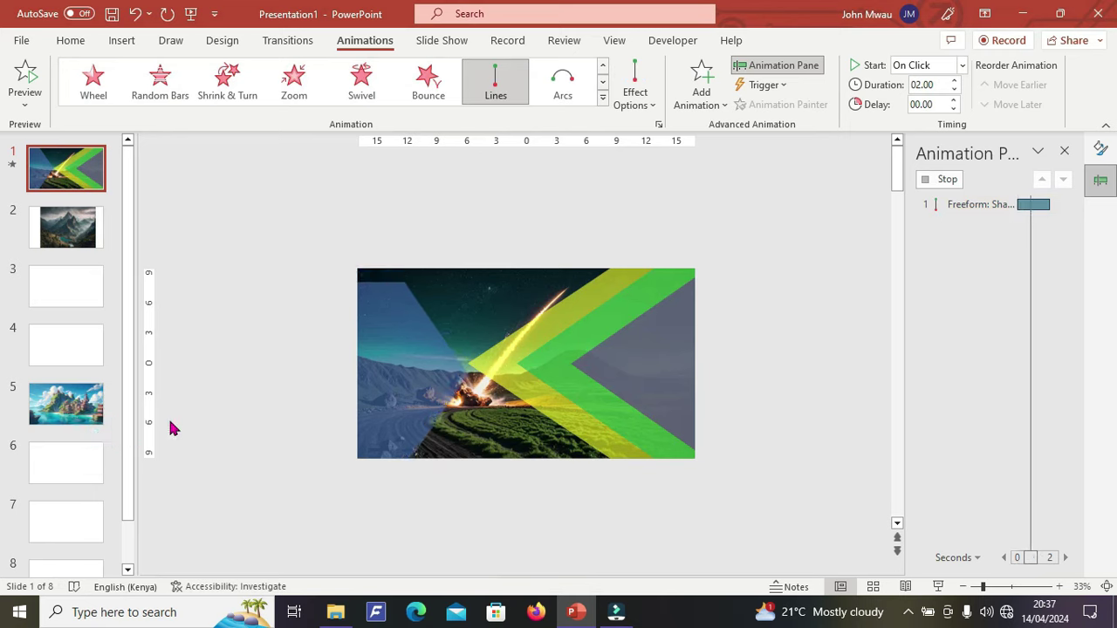
click(646, 103)
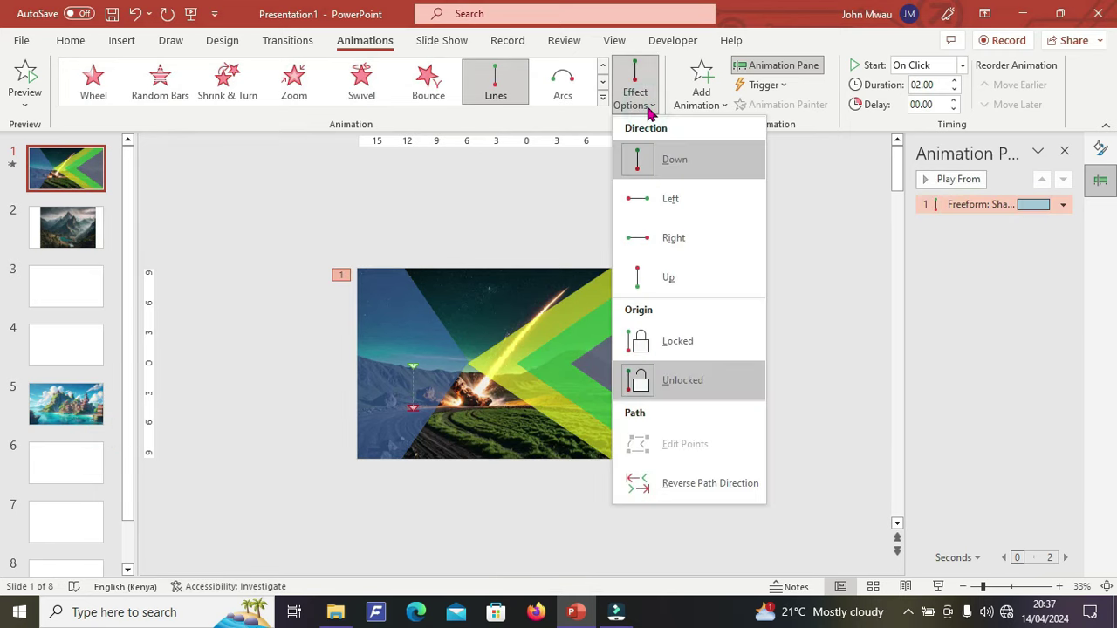
click(668, 199)
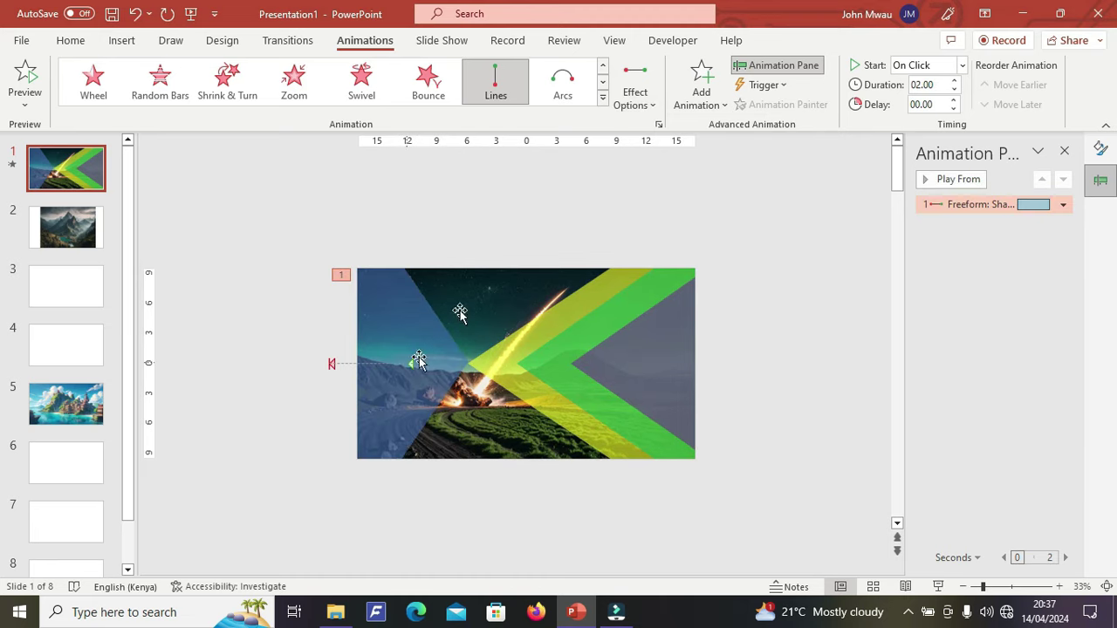
click(332, 368)
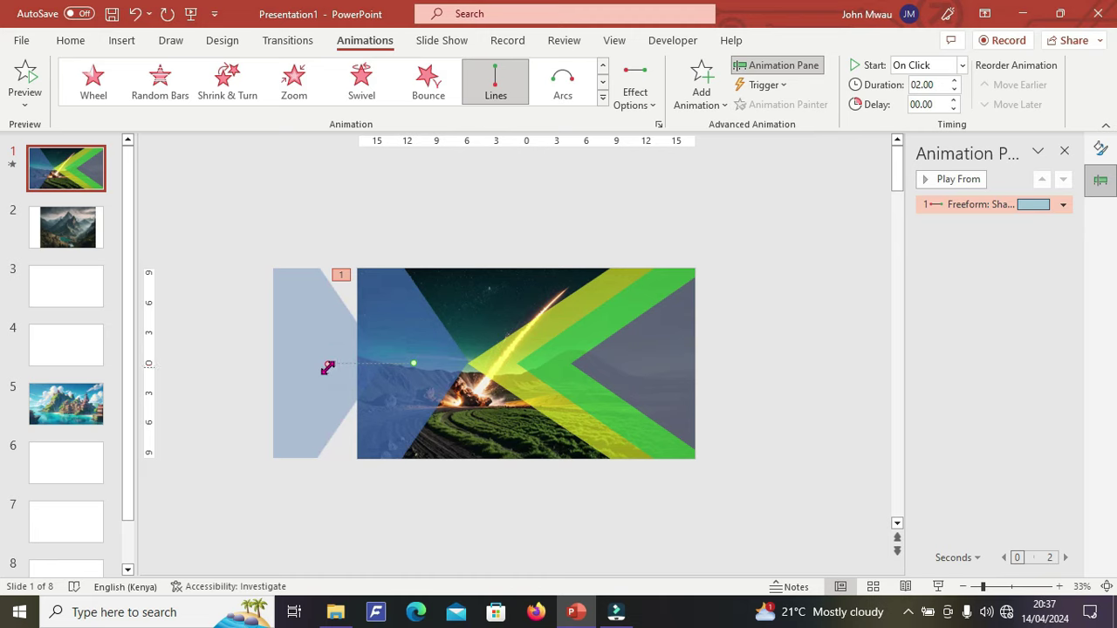
drag(327, 369, 353, 368)
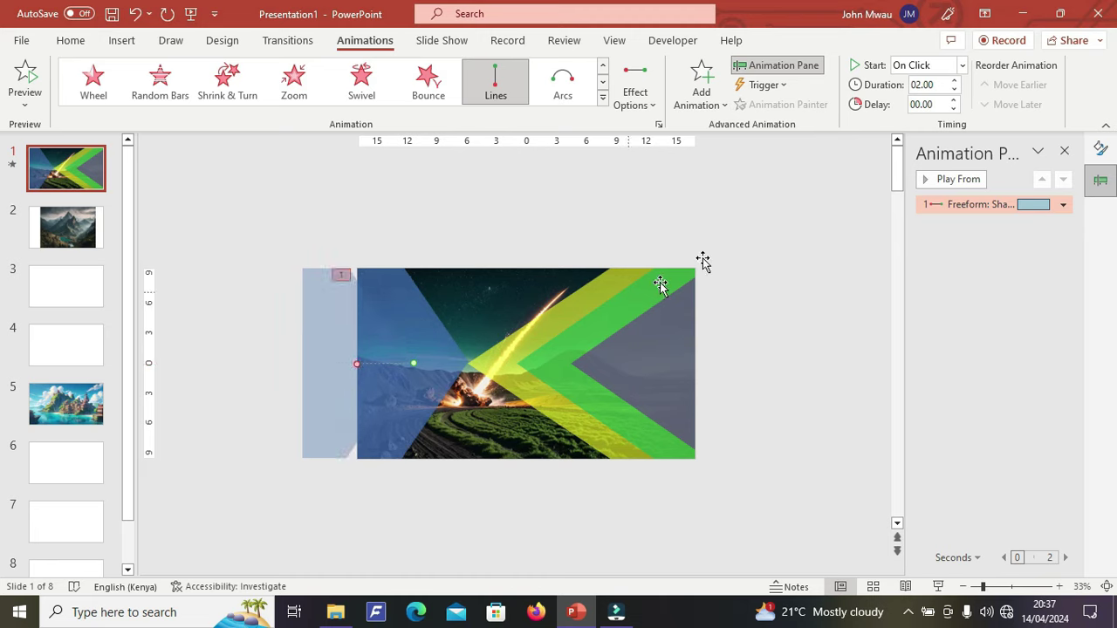
Copy the blue piece's animation onto the yellow chevron and make it move right
click(385, 368)
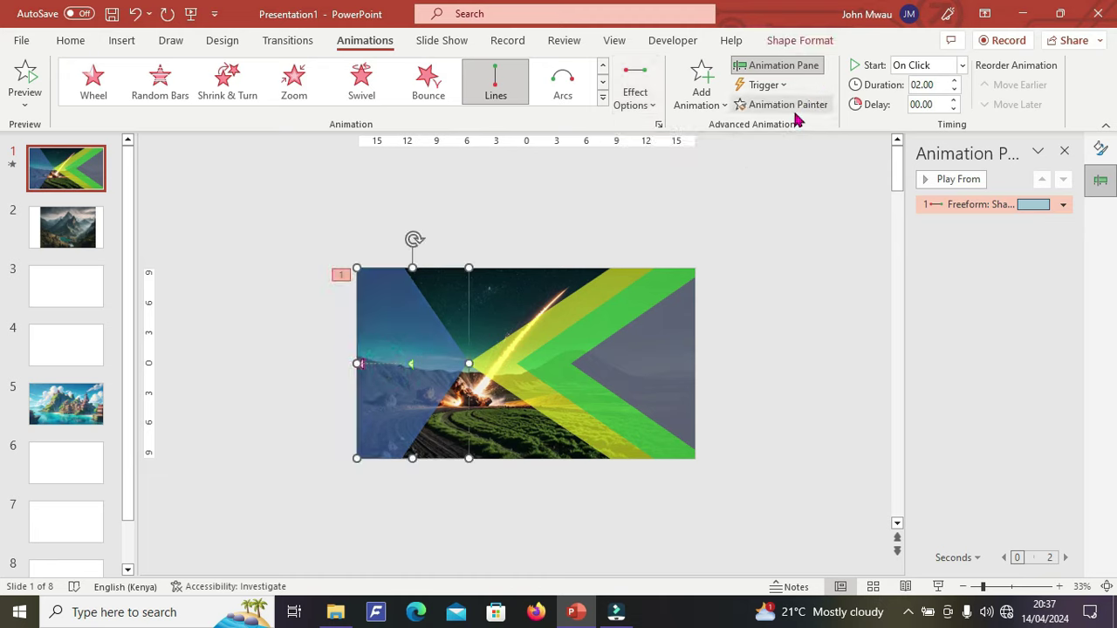
click(788, 105)
click(499, 361)
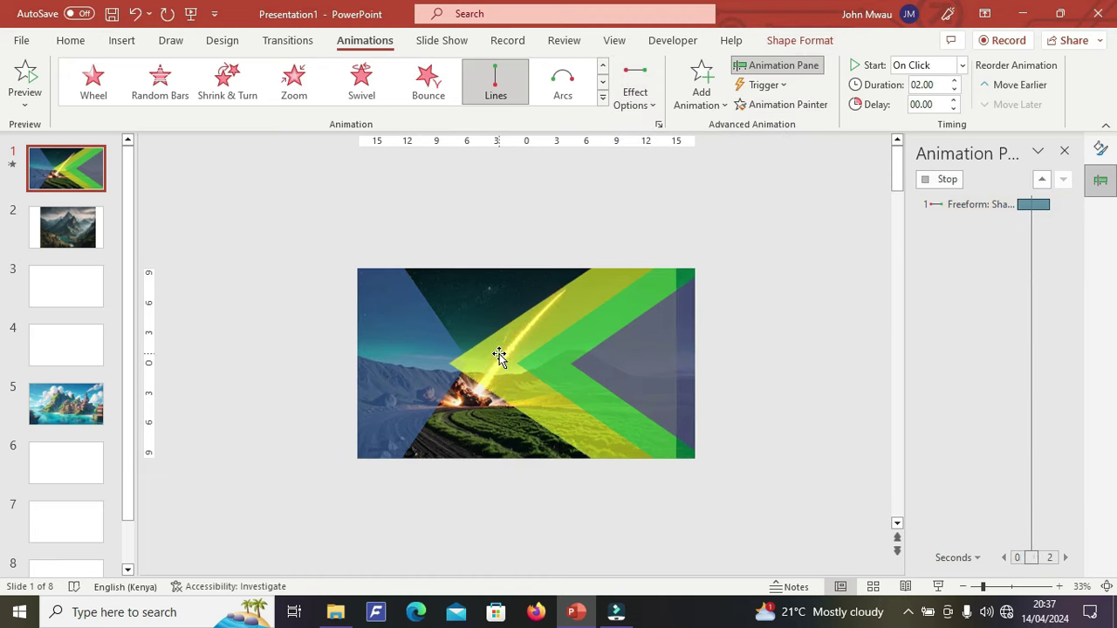
click(650, 105)
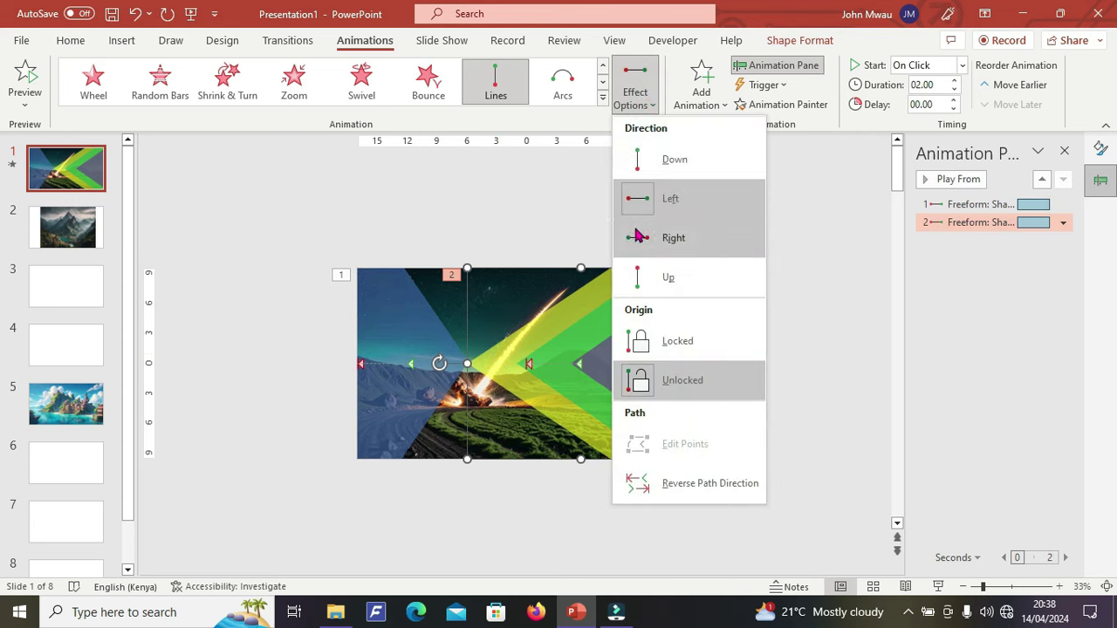
click(636, 236)
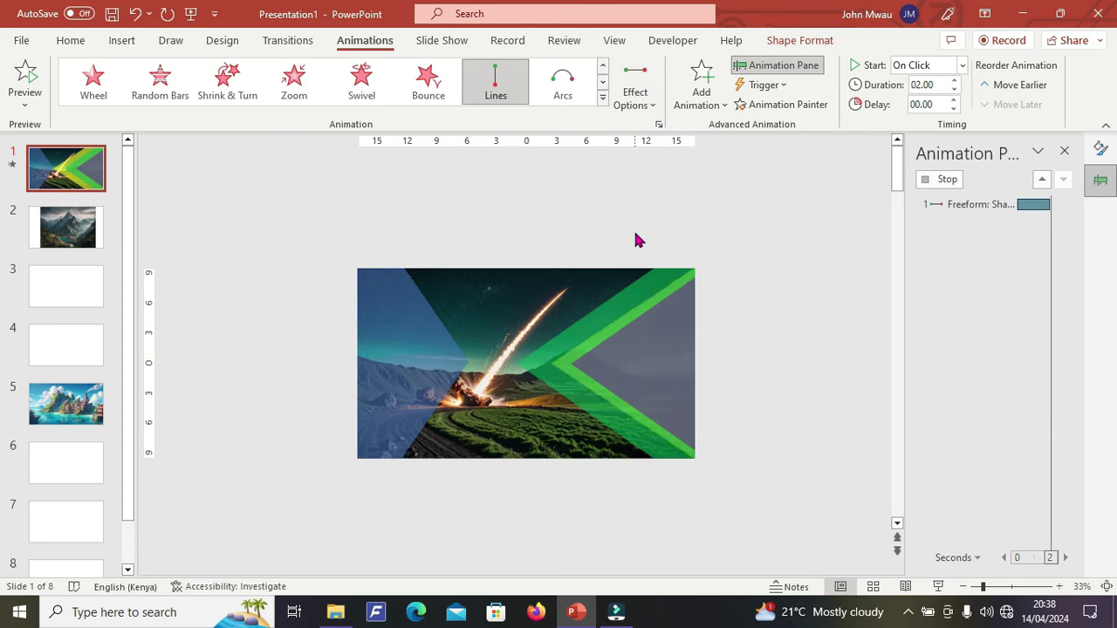
Paint the same Lines animation onto the remaining chevrons, including the right-hand one
click(753, 109)
click(567, 349)
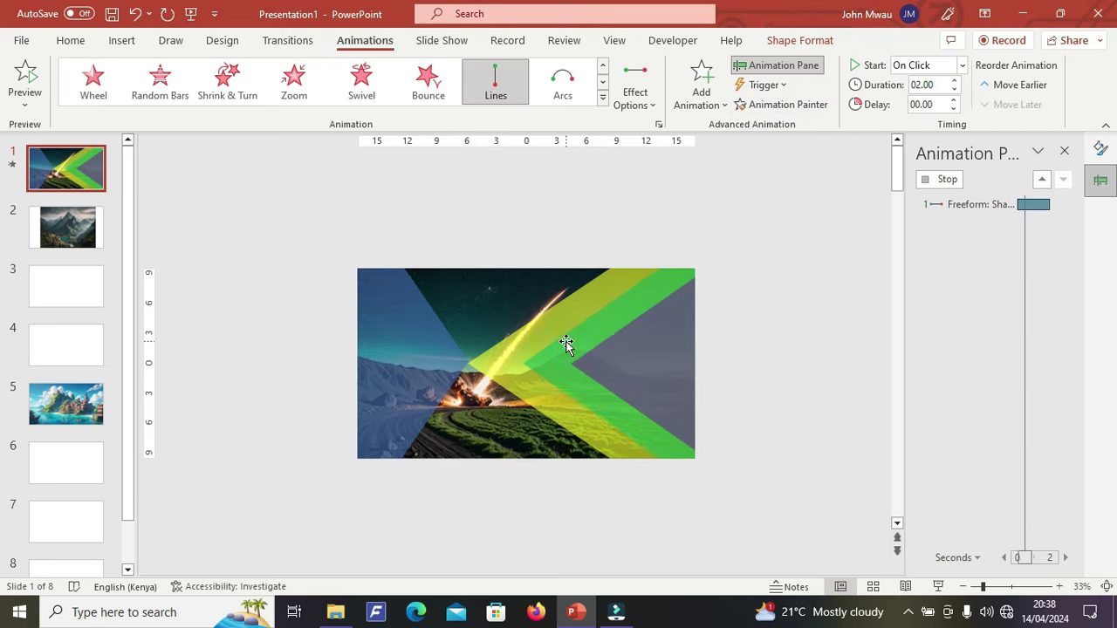
click(816, 105)
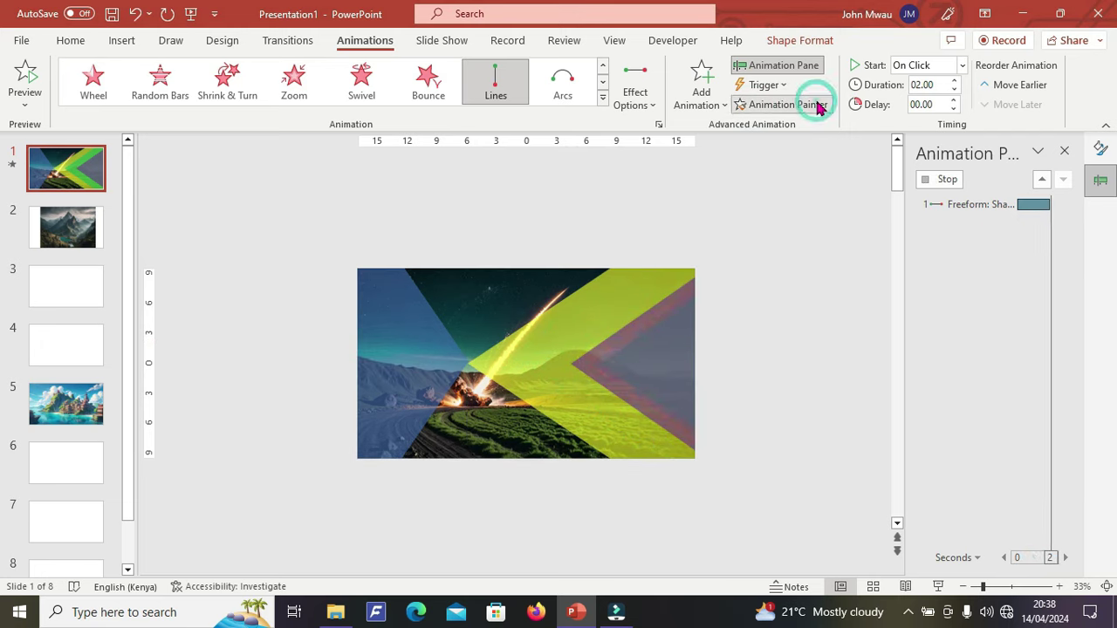
click(656, 344)
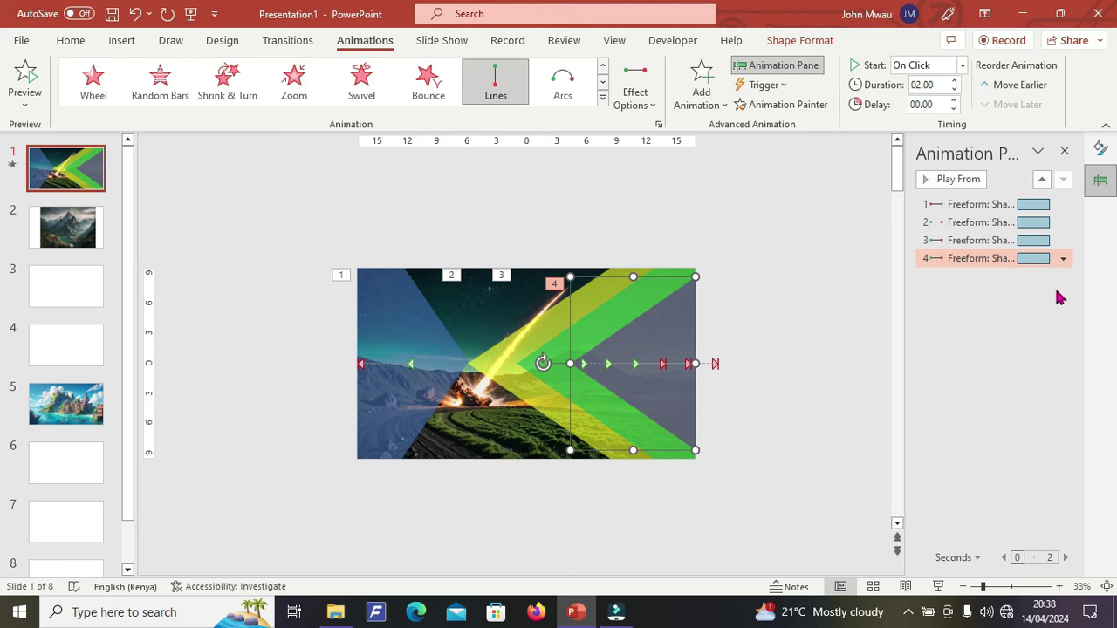
Set all four animations to start With Previous
key(ctrl+a)
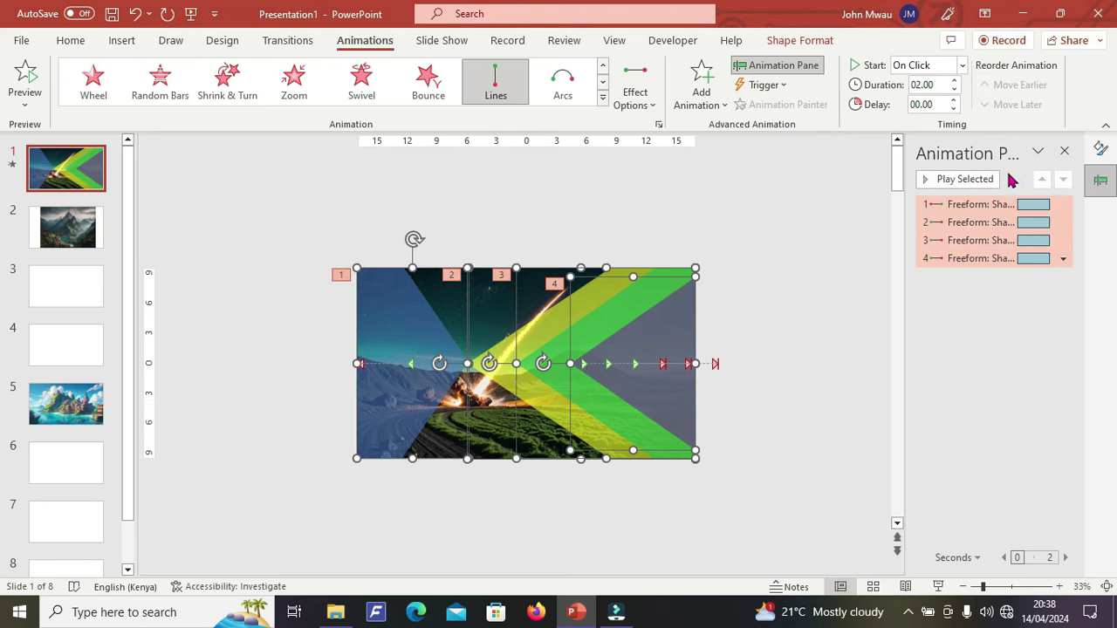
click(961, 65)
click(937, 102)
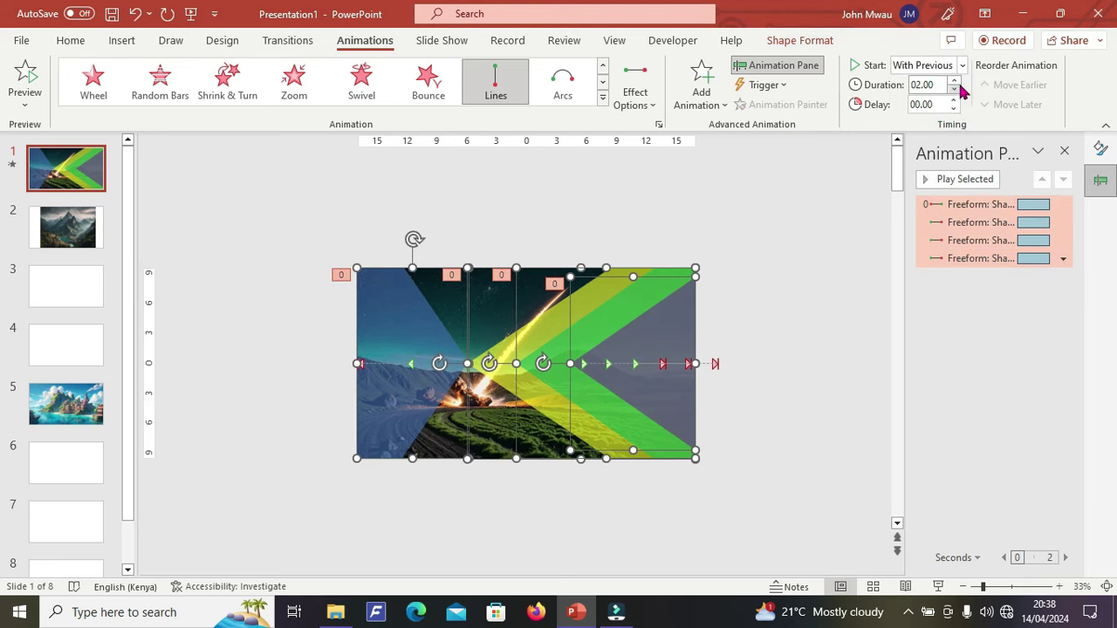
click(964, 207)
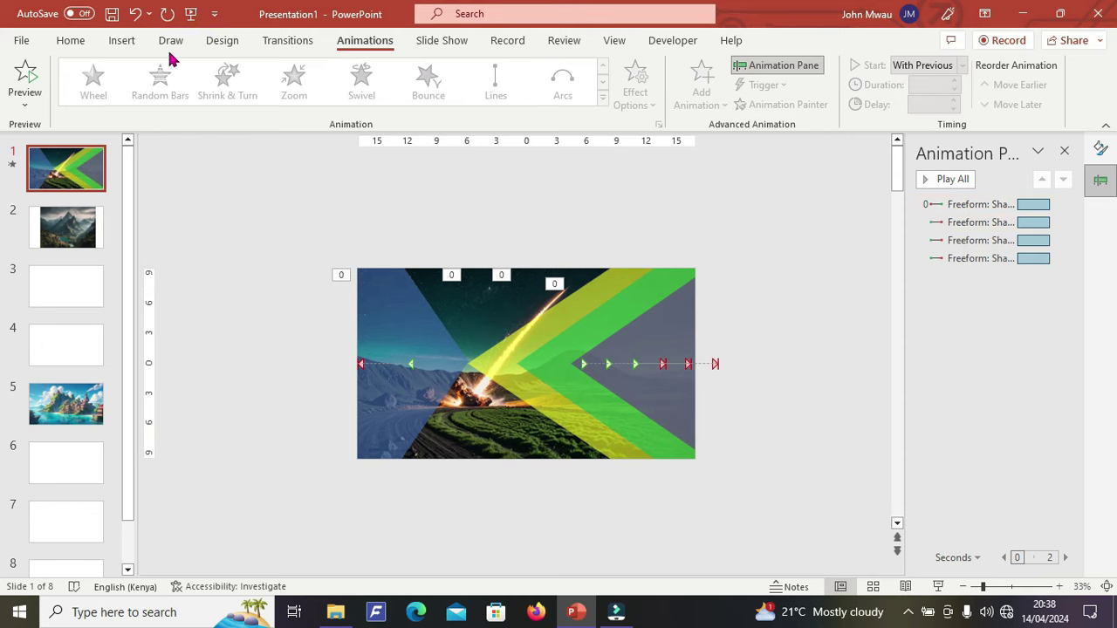
Draw a new text box and move it up toward the top of the slide
click(122, 40)
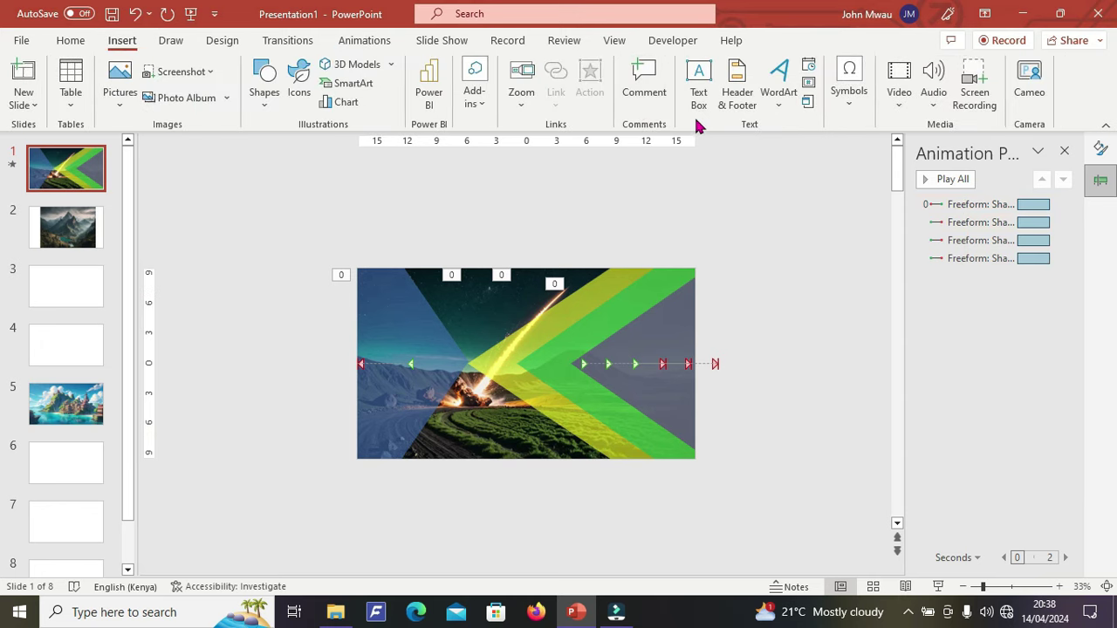
click(702, 96)
drag(443, 298, 565, 437)
drag(564, 504, 567, 494)
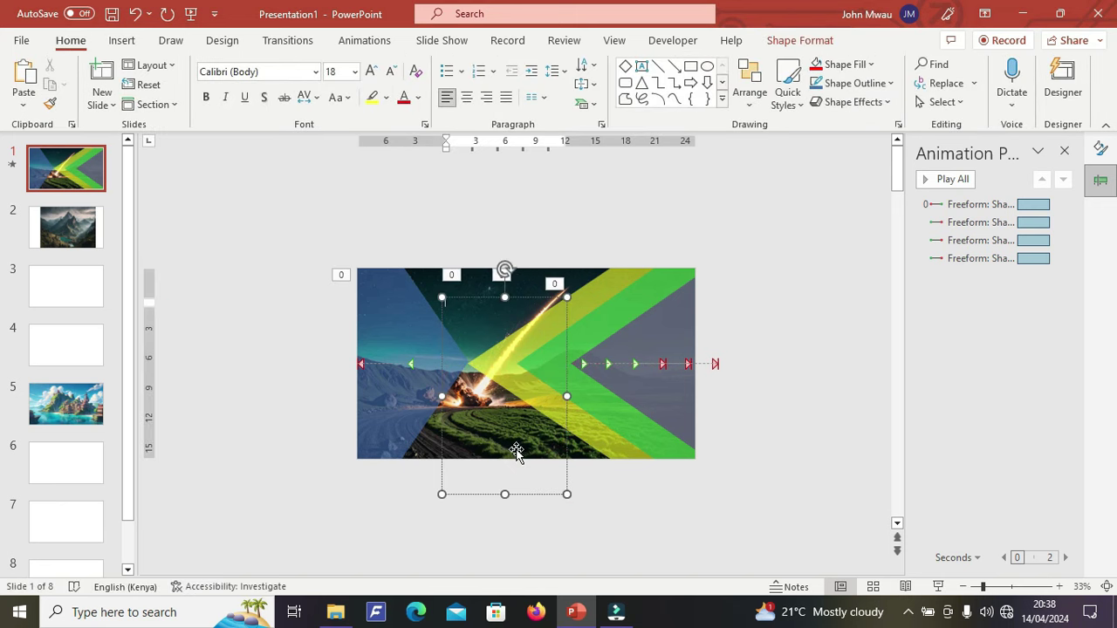
drag(517, 451, 513, 419)
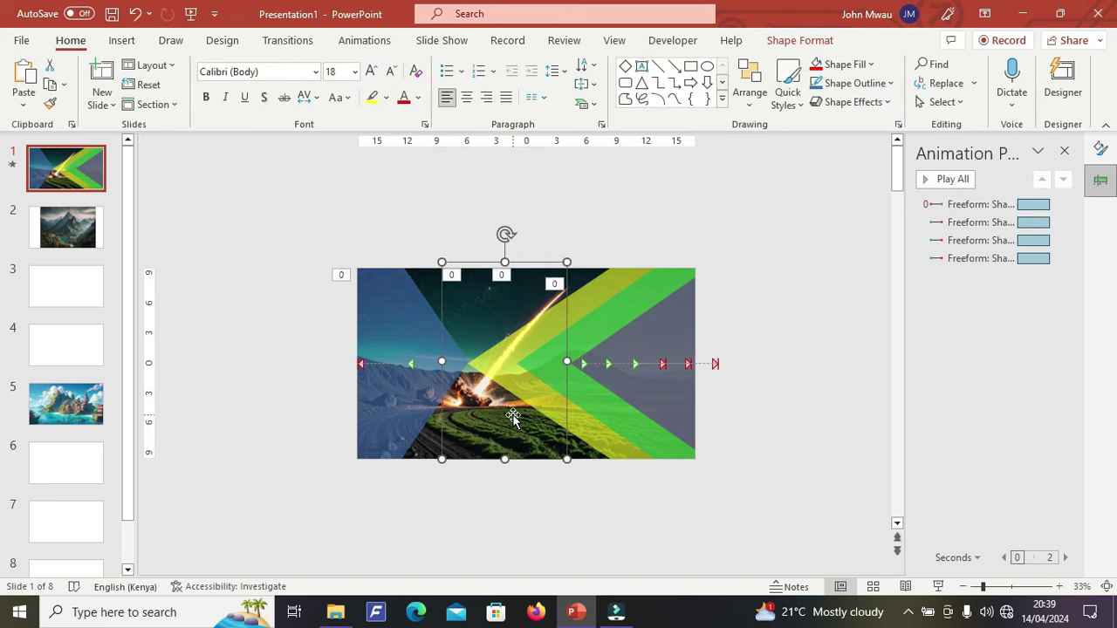
Set the text box to Arial Black 40 and enter the EASY PARALLAX EFFECT title
click(315, 71)
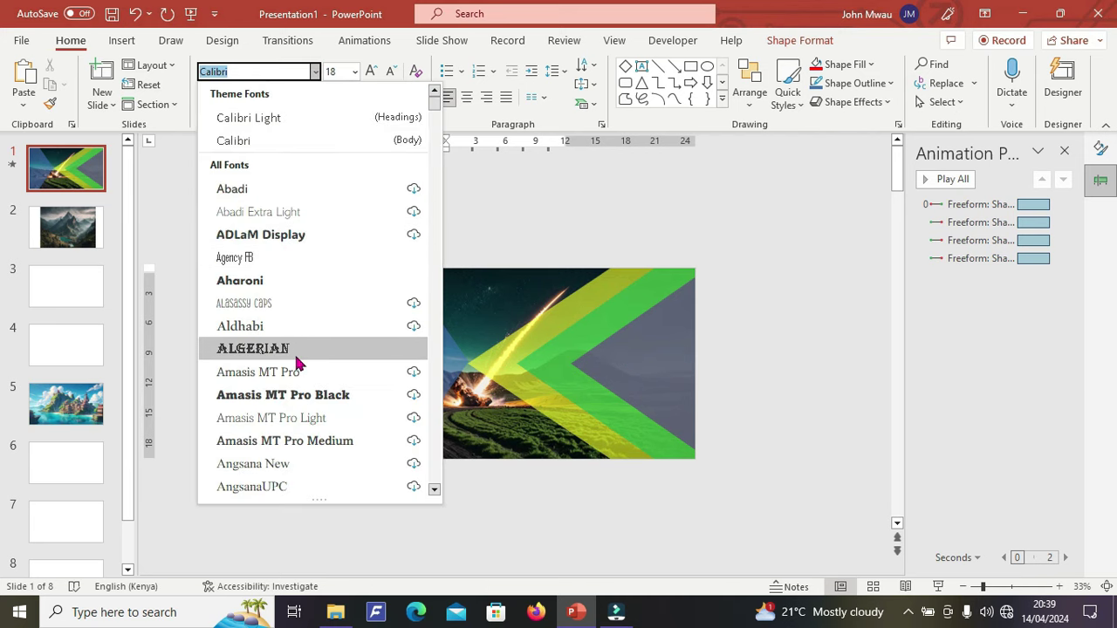
scroll(294, 352, down, 3)
scroll(276, 367, down, 3)
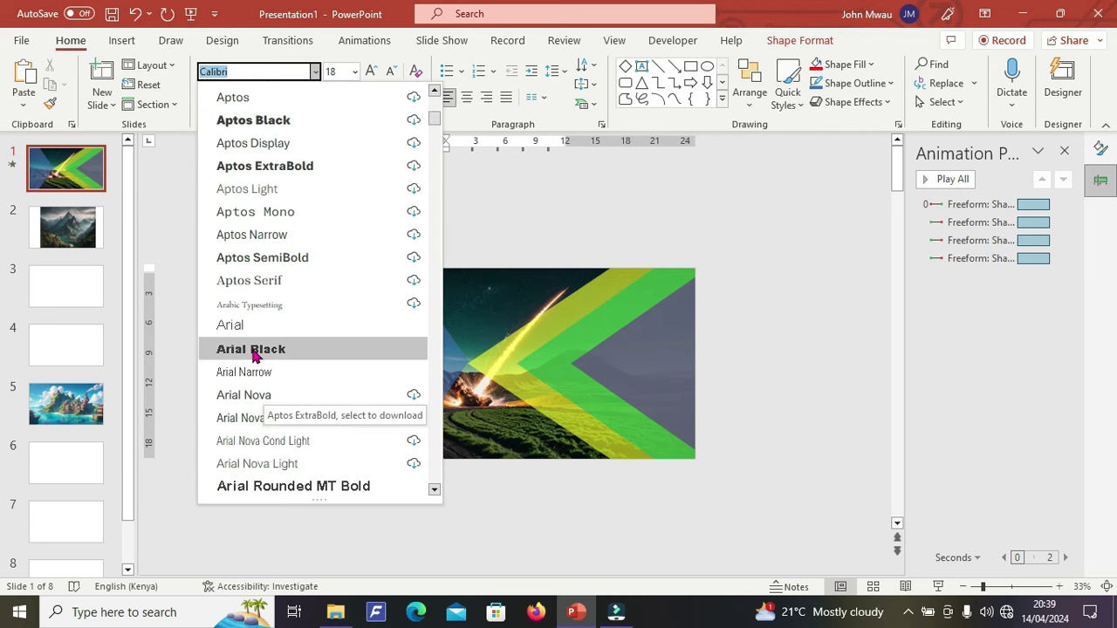
click(254, 353)
click(354, 71)
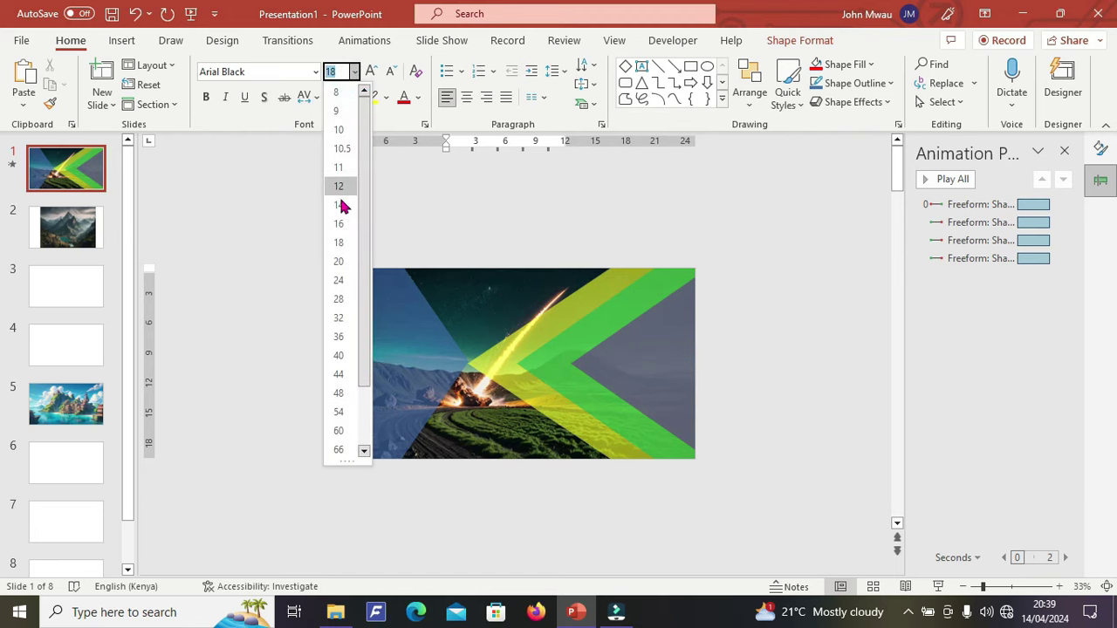
click(339, 365)
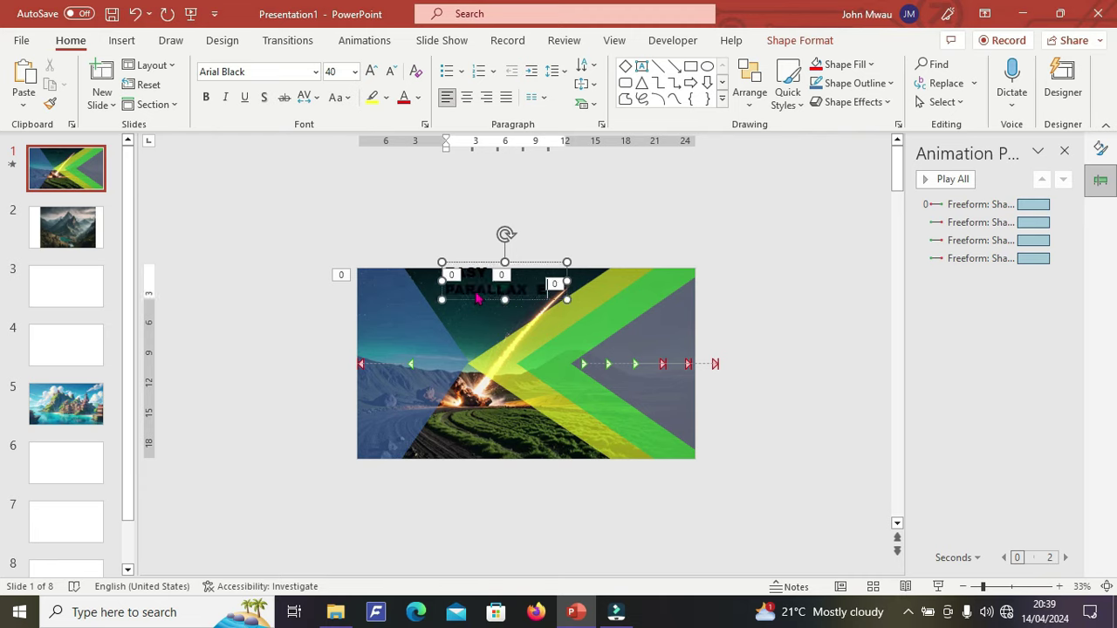
text(FFECT)
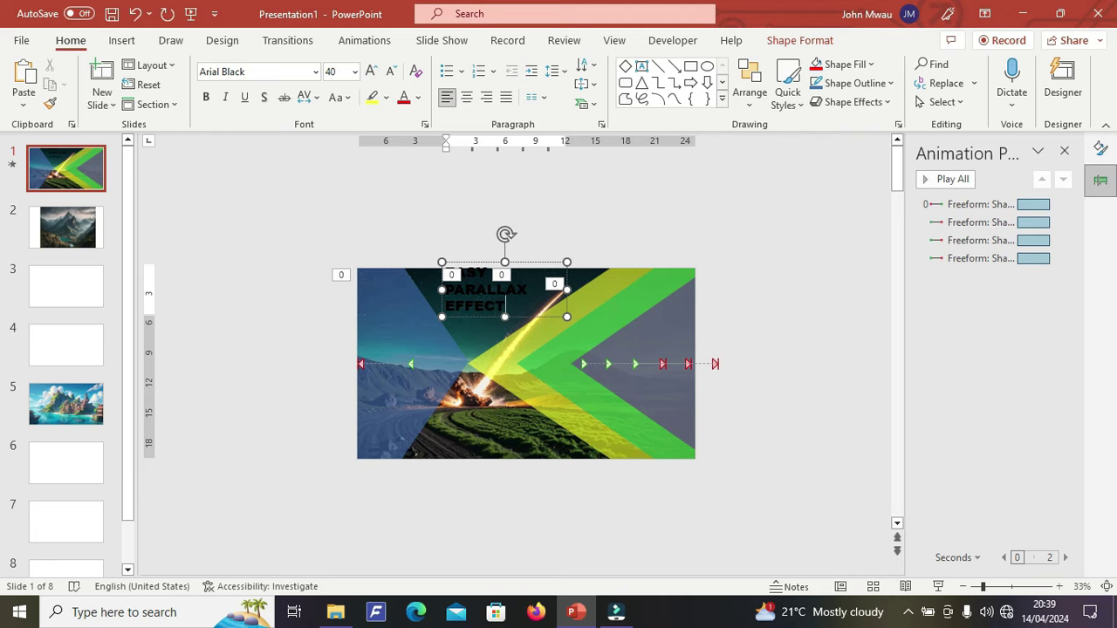
key(ctrl+a)
Make the title text centred, yellow and 66 pt
click(467, 99)
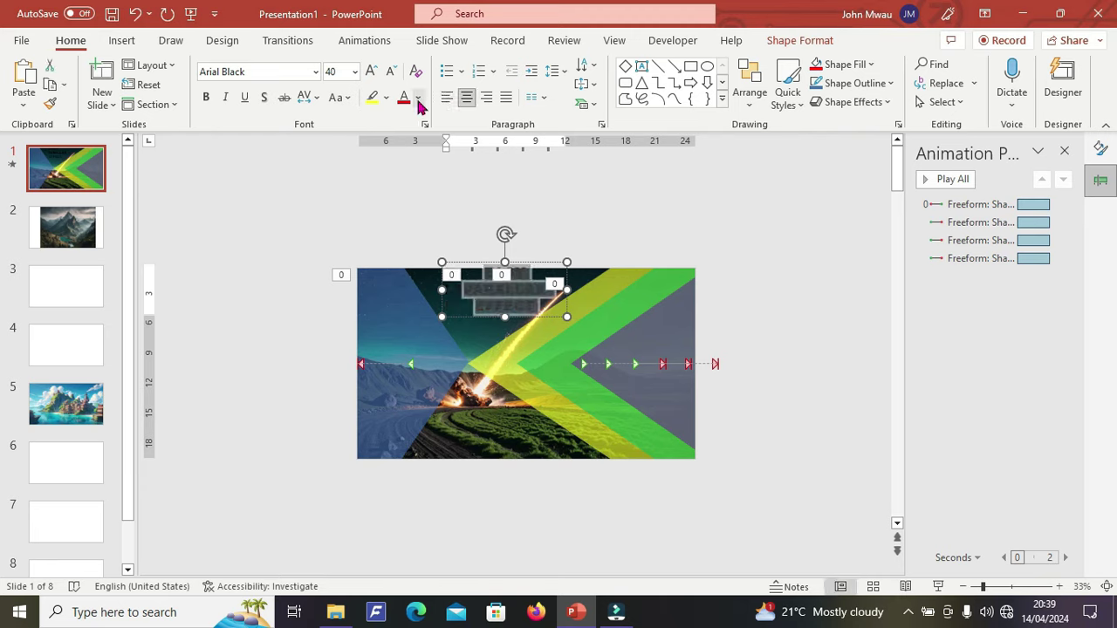
click(418, 98)
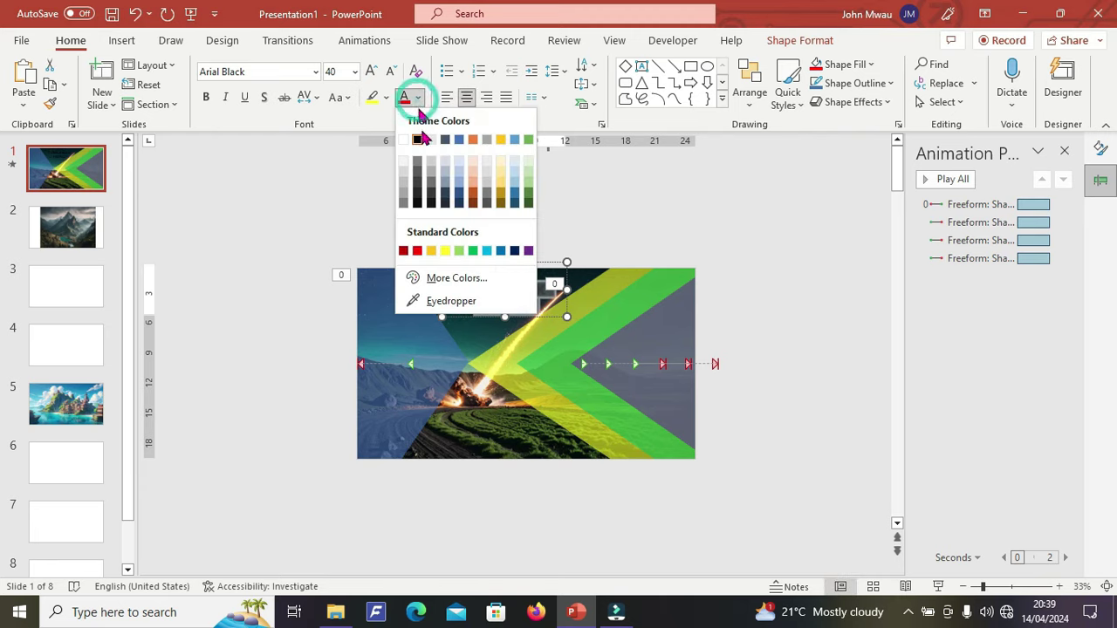
click(445, 252)
click(355, 73)
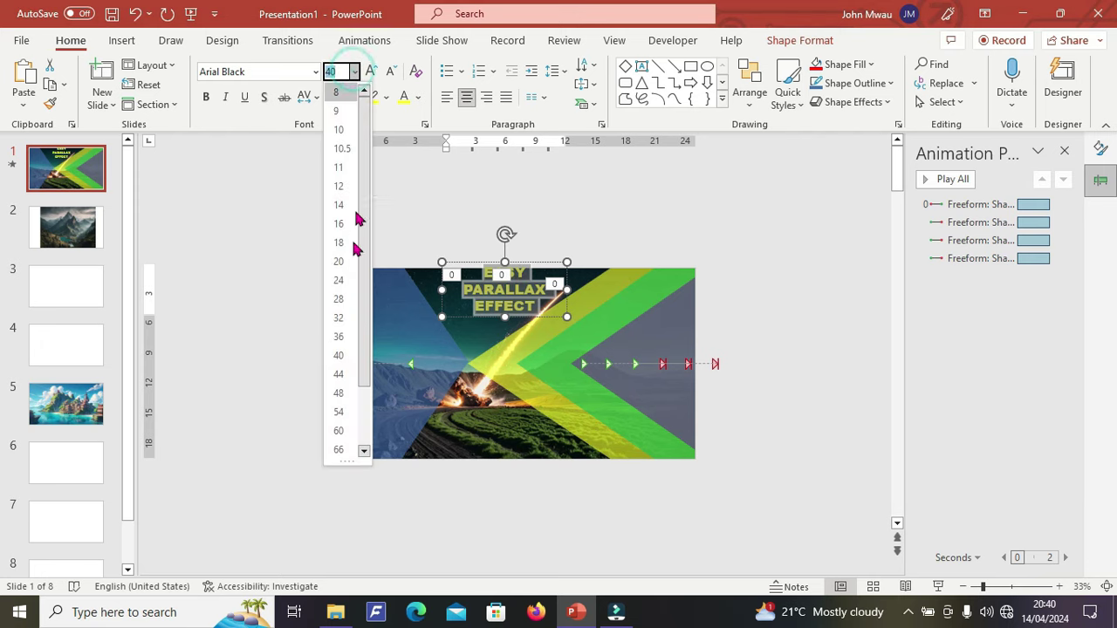
click(339, 443)
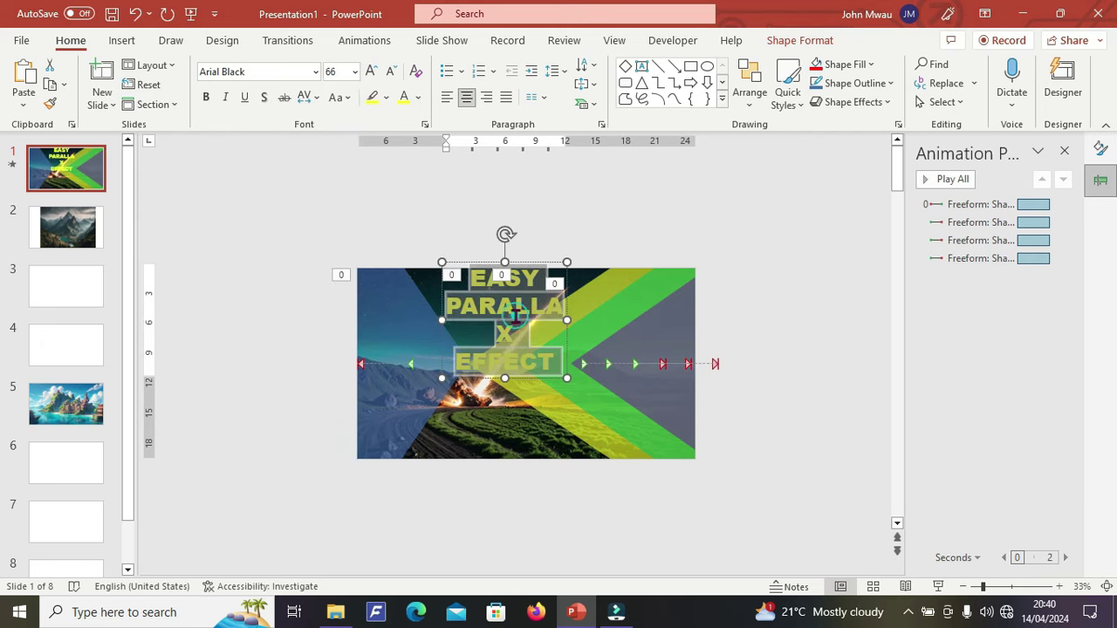
Break the title after EASY, widen the box so PARALLAX fits, and move it lower
click(524, 330)
click(542, 273)
key(Return)
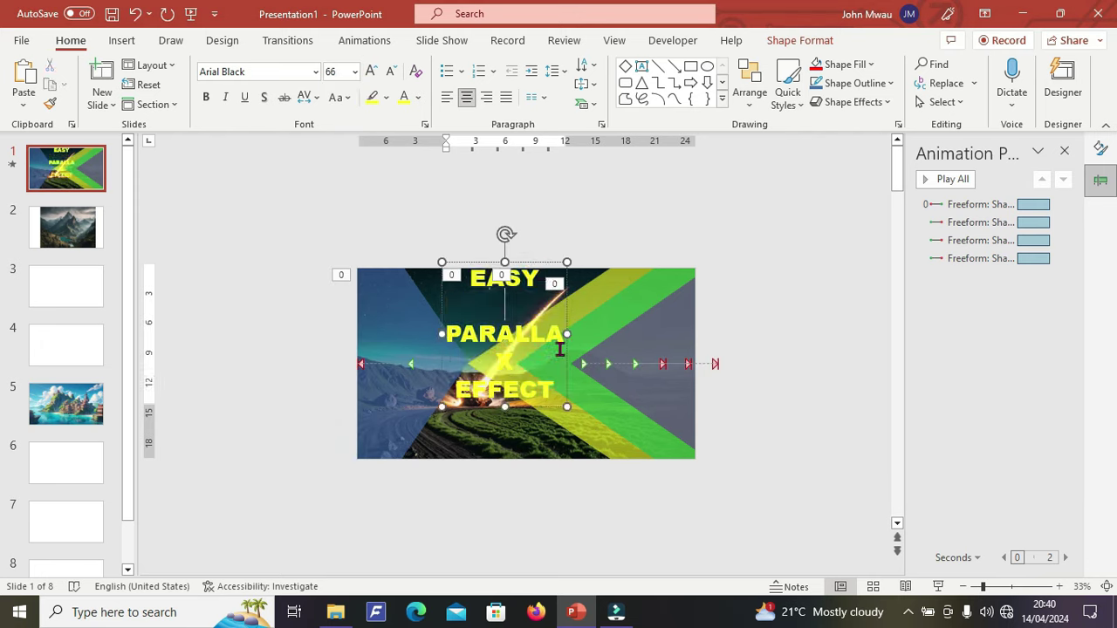
drag(568, 335, 584, 335)
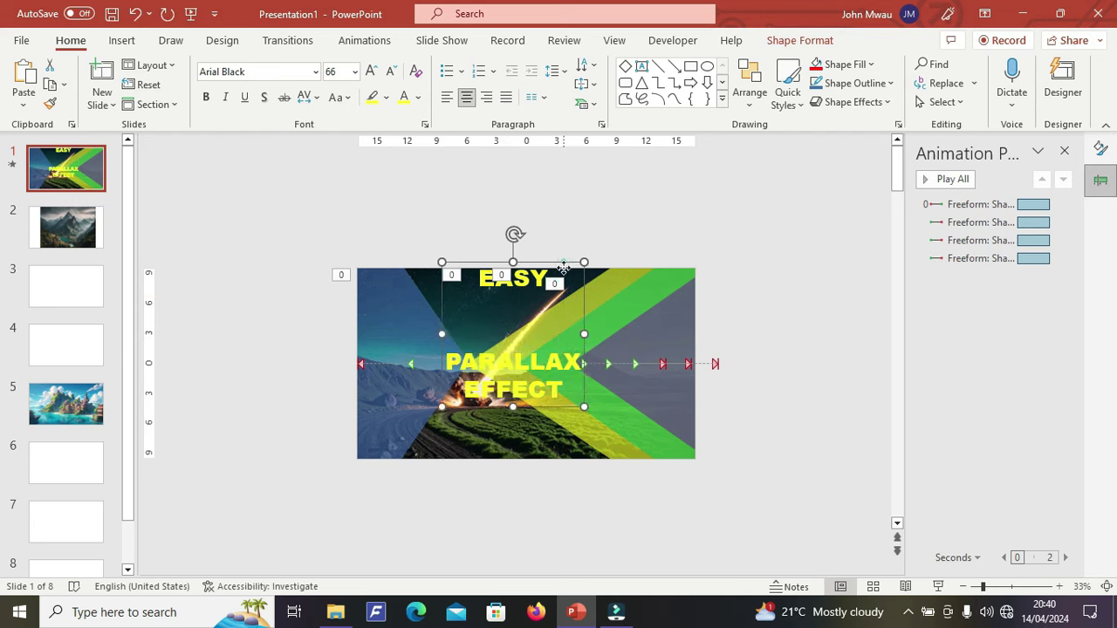
drag(564, 262, 539, 316)
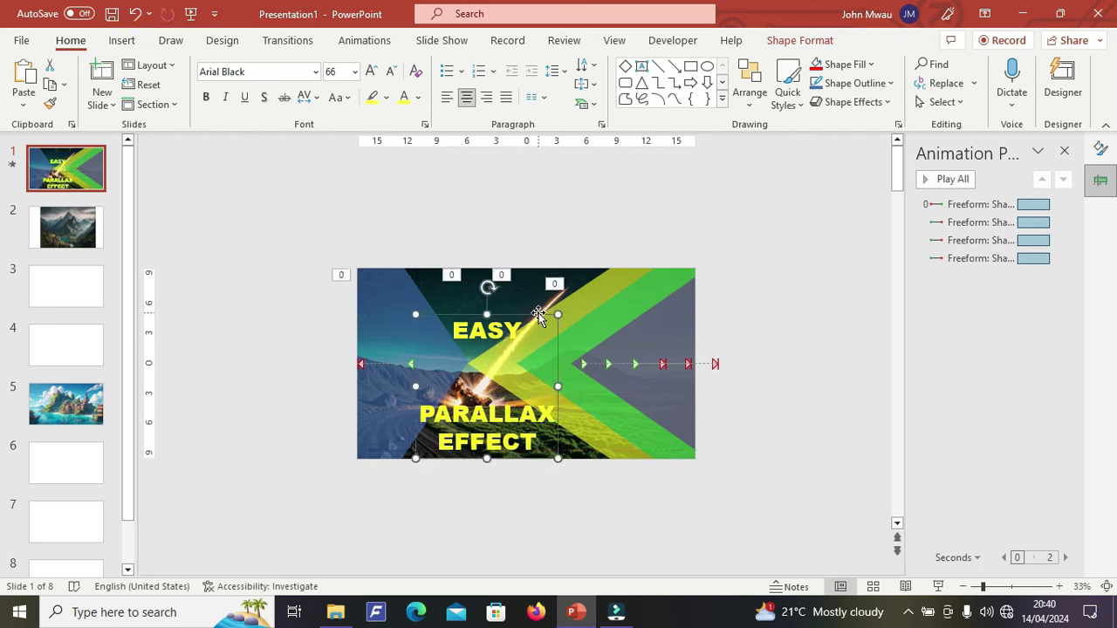
drag(557, 380, 565, 349)
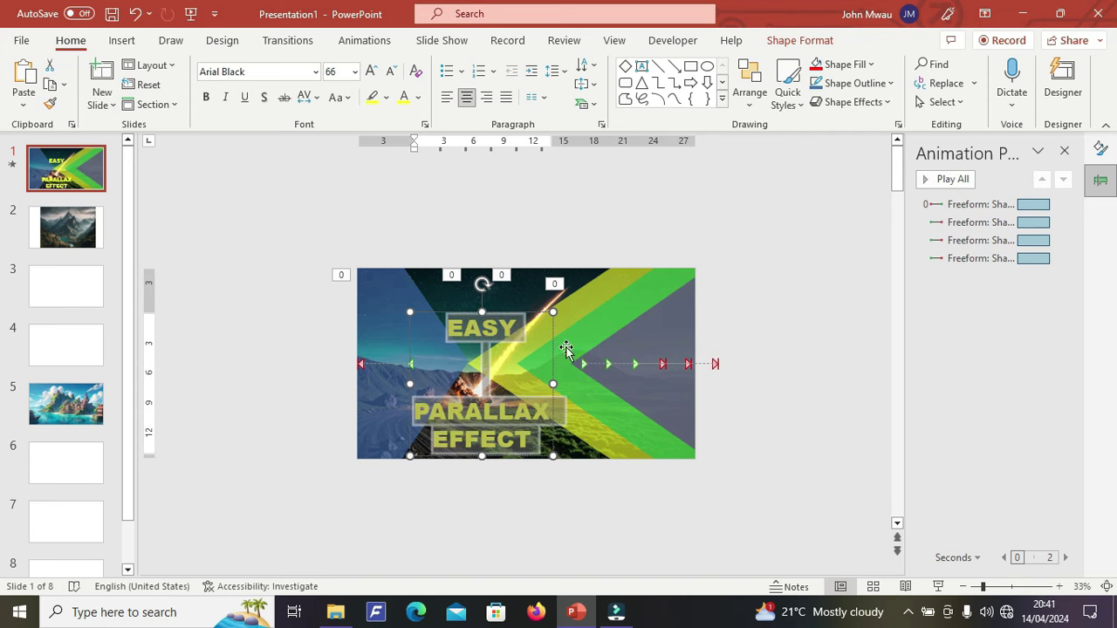
Give the title text boxes the Appear animation, with EASY starting With Previous
click(364, 42)
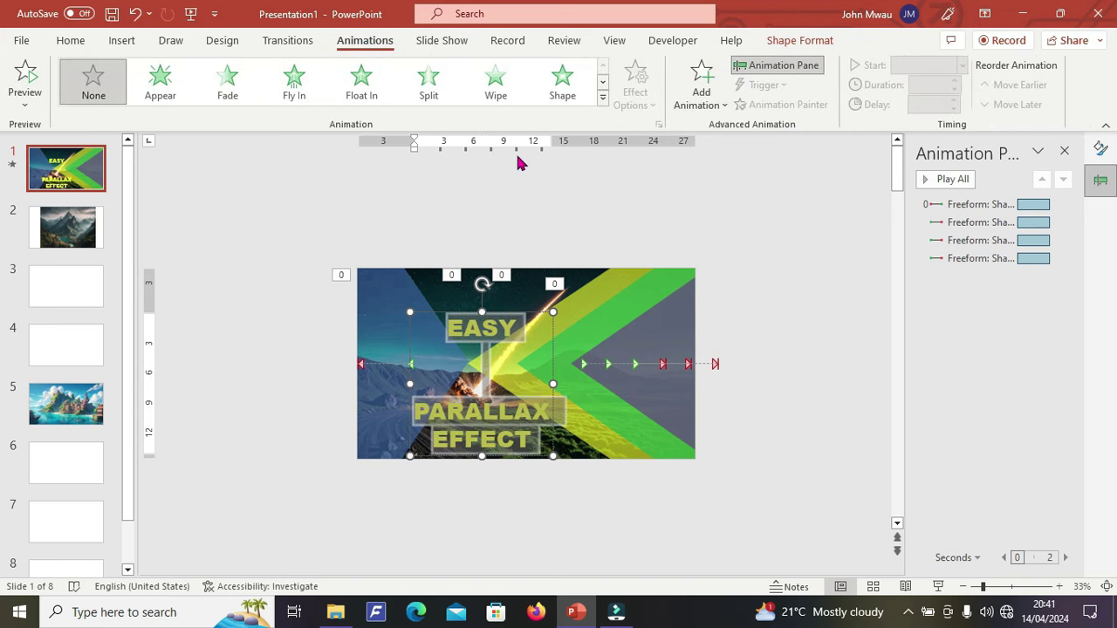
click(159, 82)
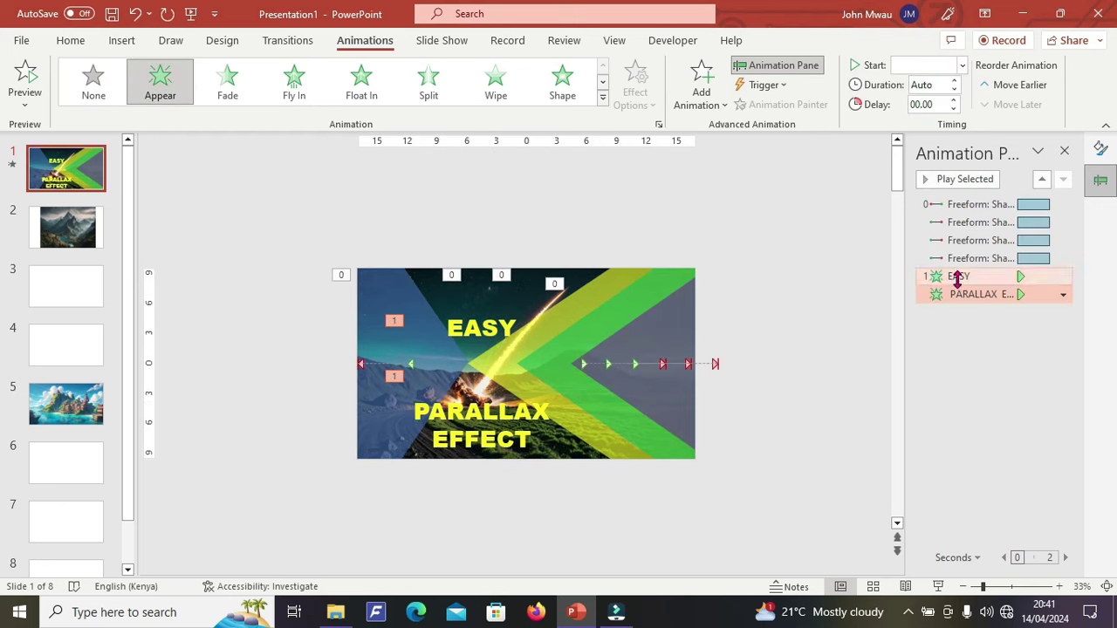
drag(952, 276, 950, 276)
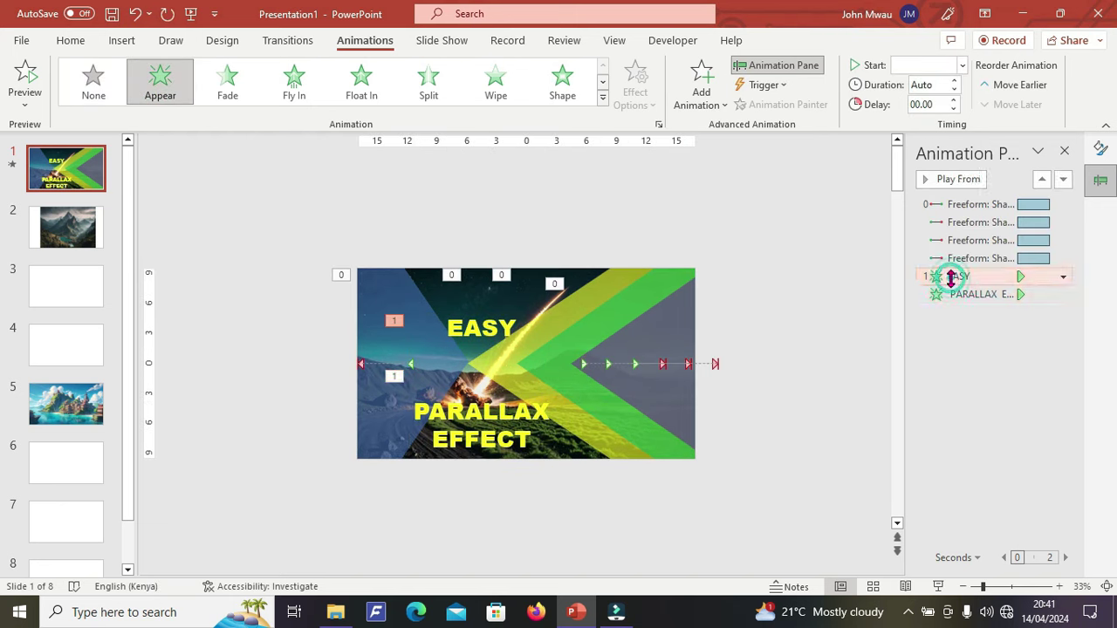
click(961, 67)
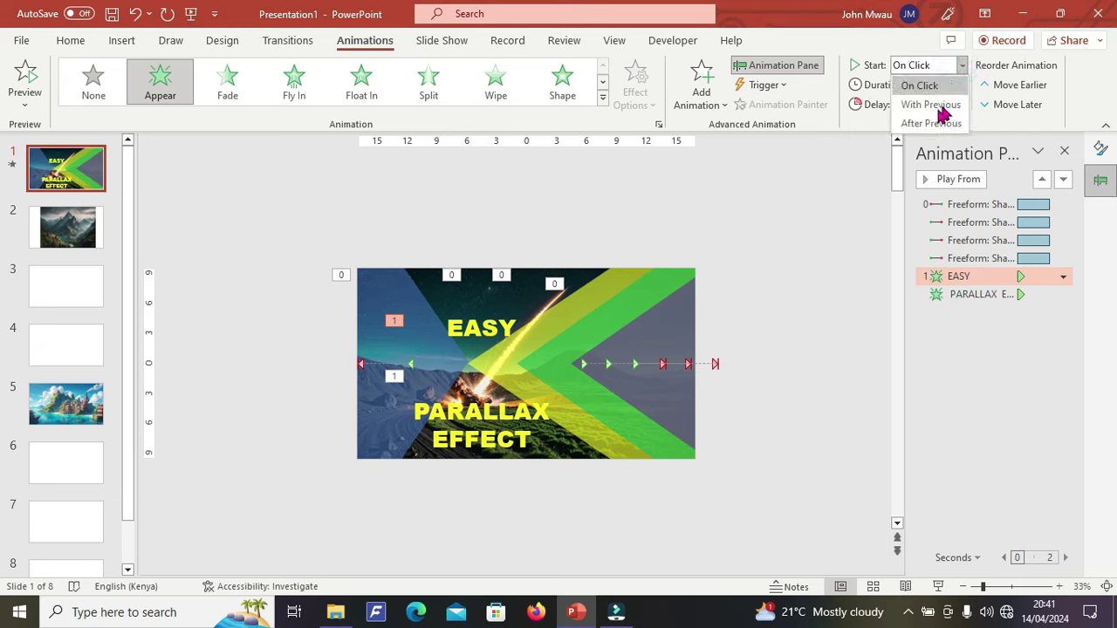
click(938, 102)
Set the PARALLAX EFFECT animation to animate text by letter with a shorter delay
click(956, 294)
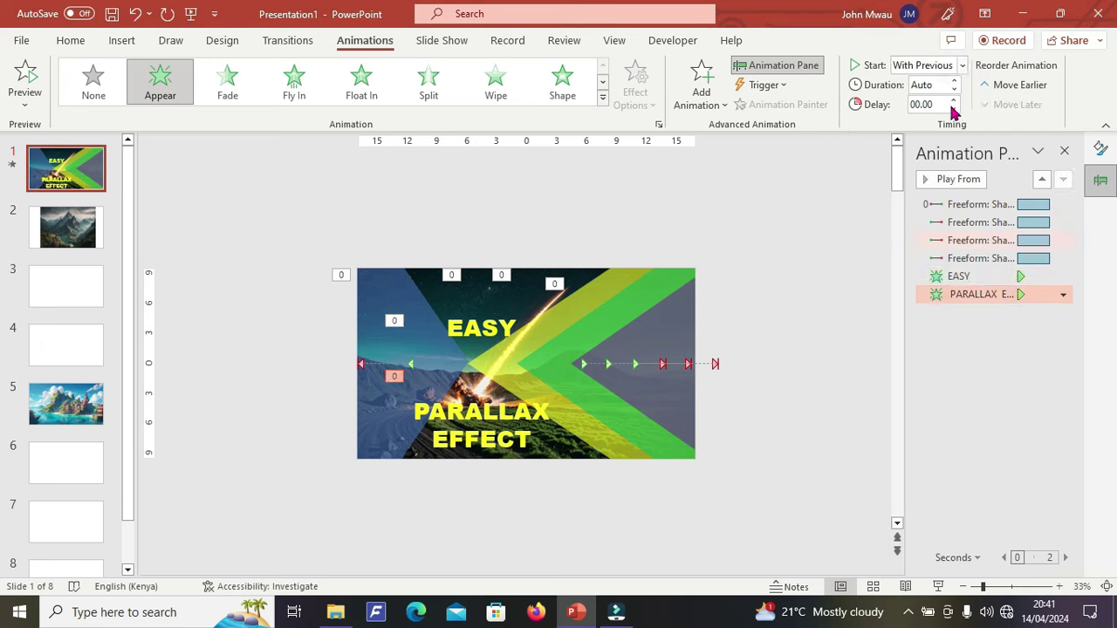
double_click(944, 294)
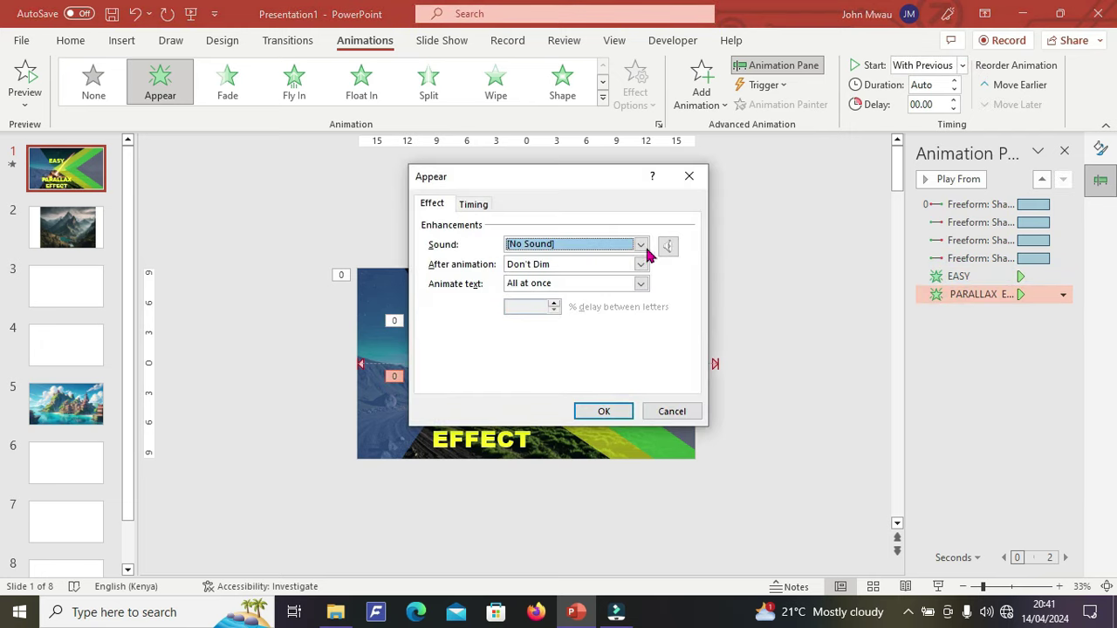
click(589, 283)
click(534, 319)
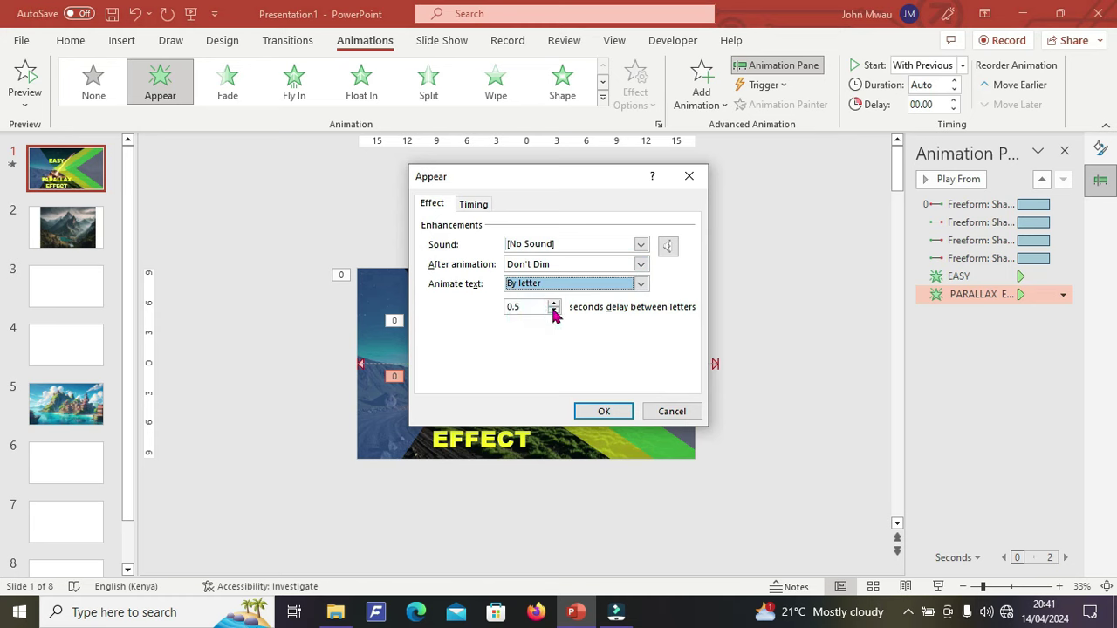
click(554, 311)
click(600, 411)
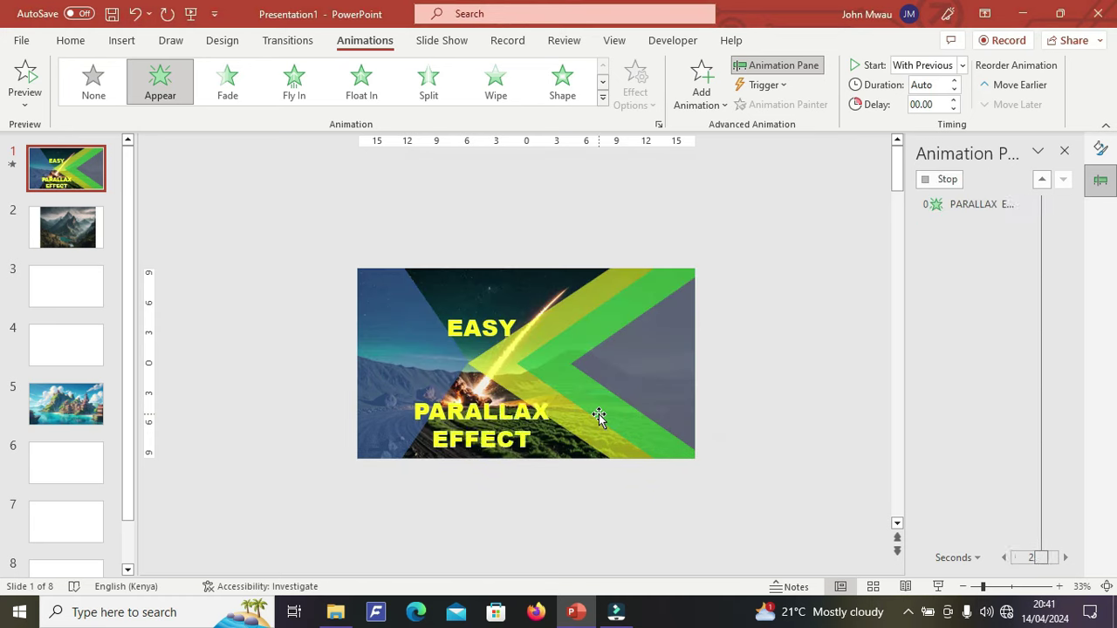
Make EASY animate by letter with a reduced letter delay, then recheck PARALLAX EFFECT's settings
double_click(934, 275)
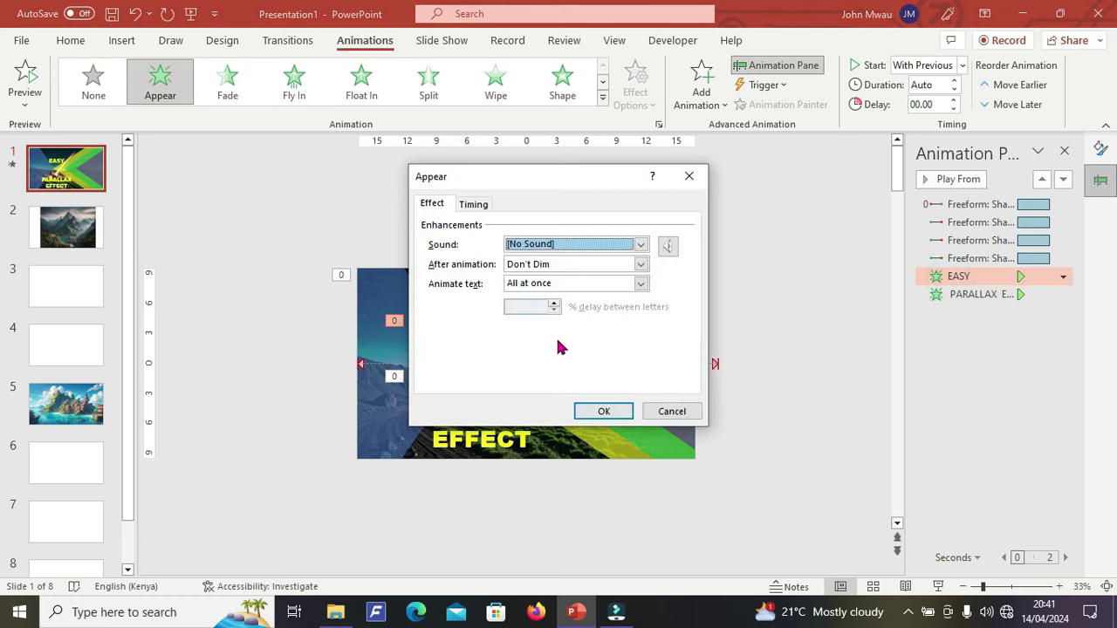
click(543, 285)
click(525, 322)
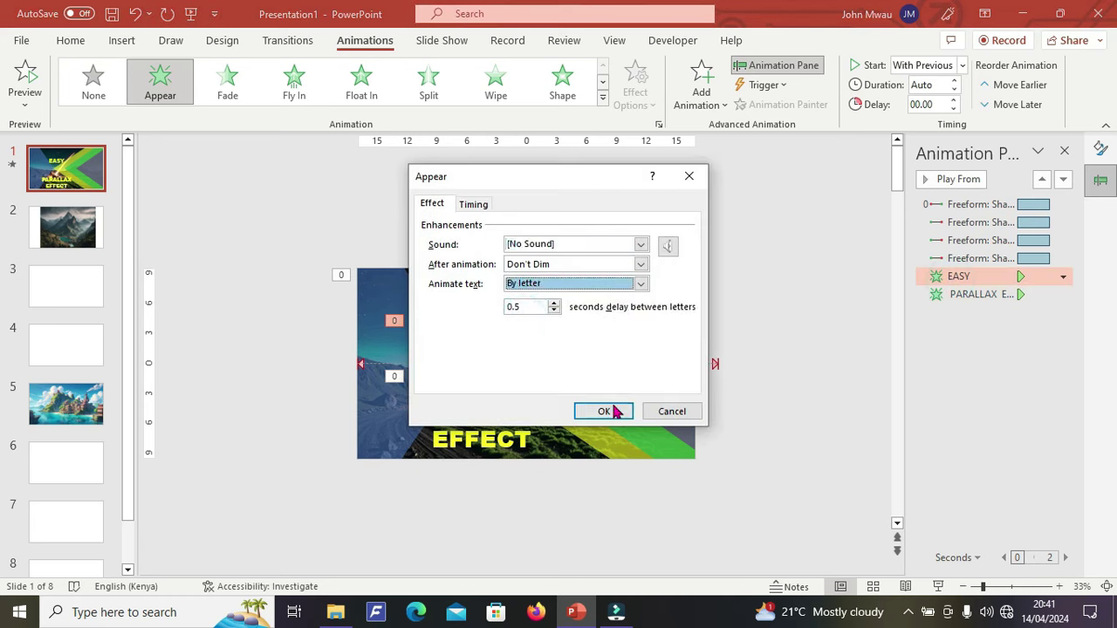
click(554, 310)
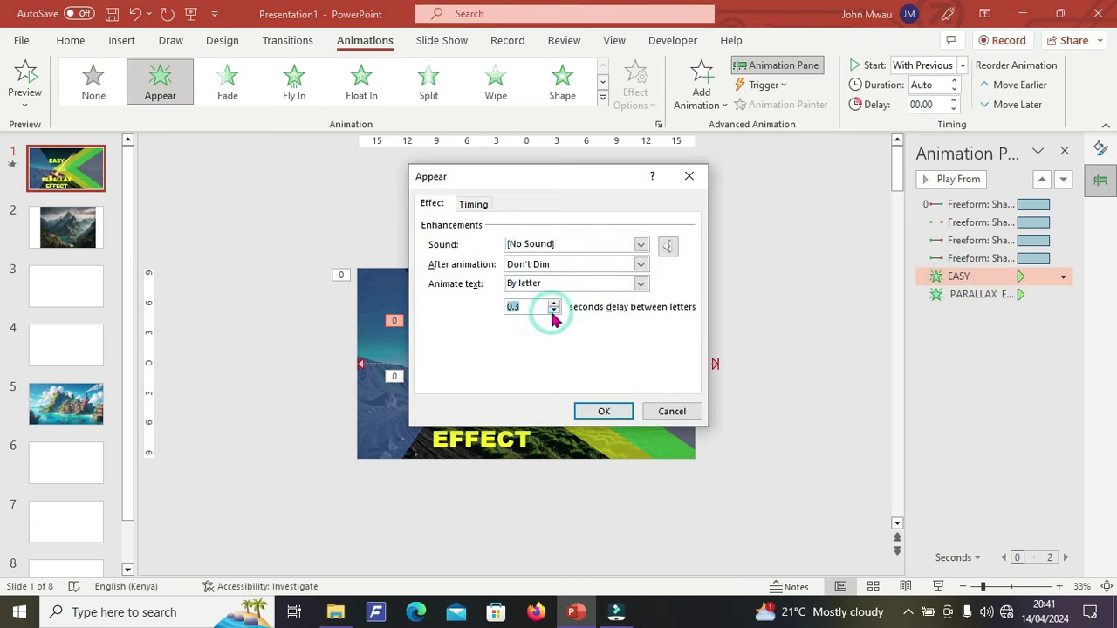
click(553, 310)
click(553, 311)
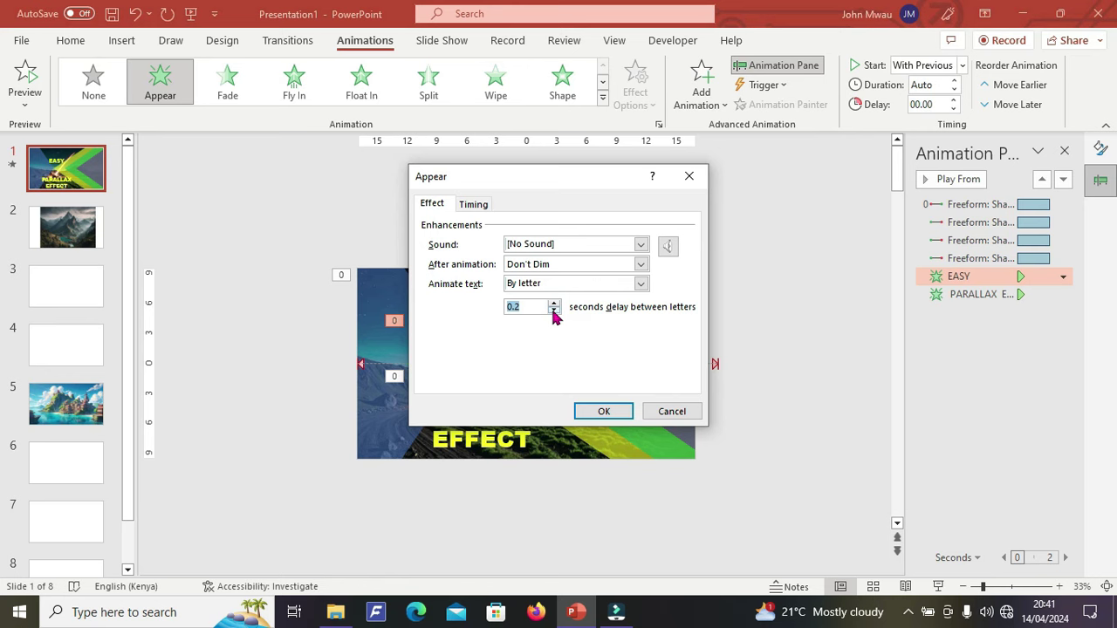
click(554, 311)
click(601, 411)
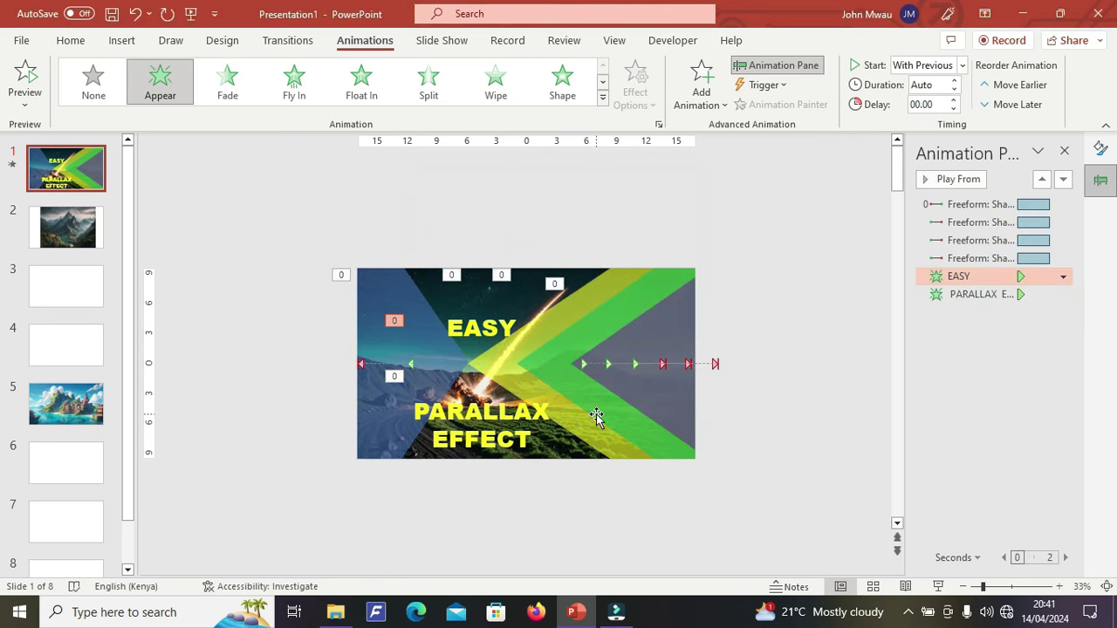
double_click(960, 296)
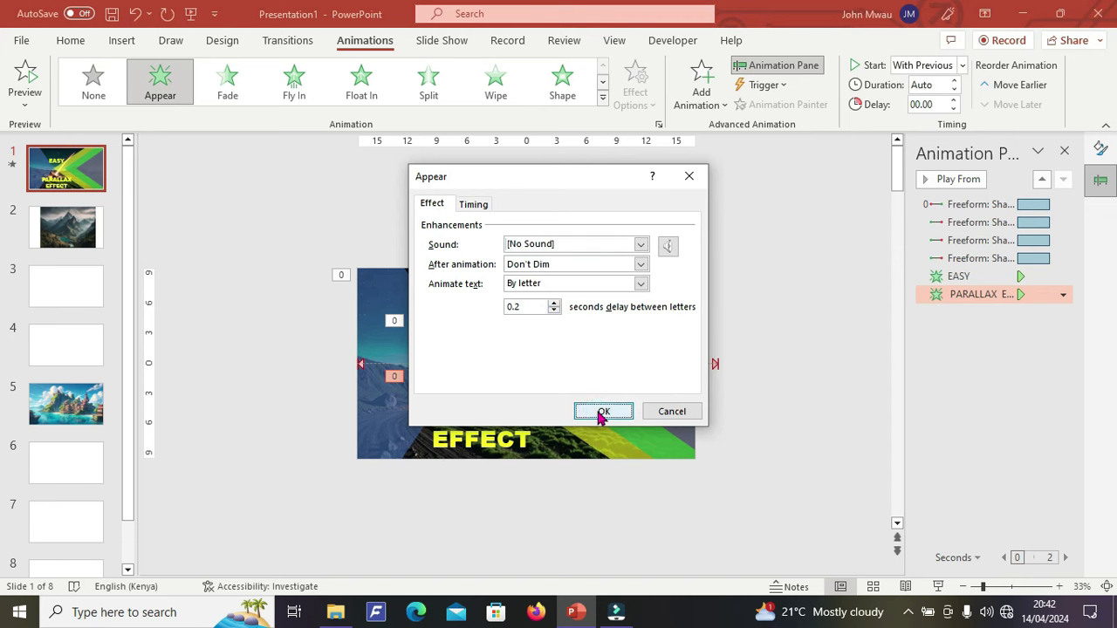
click(599, 411)
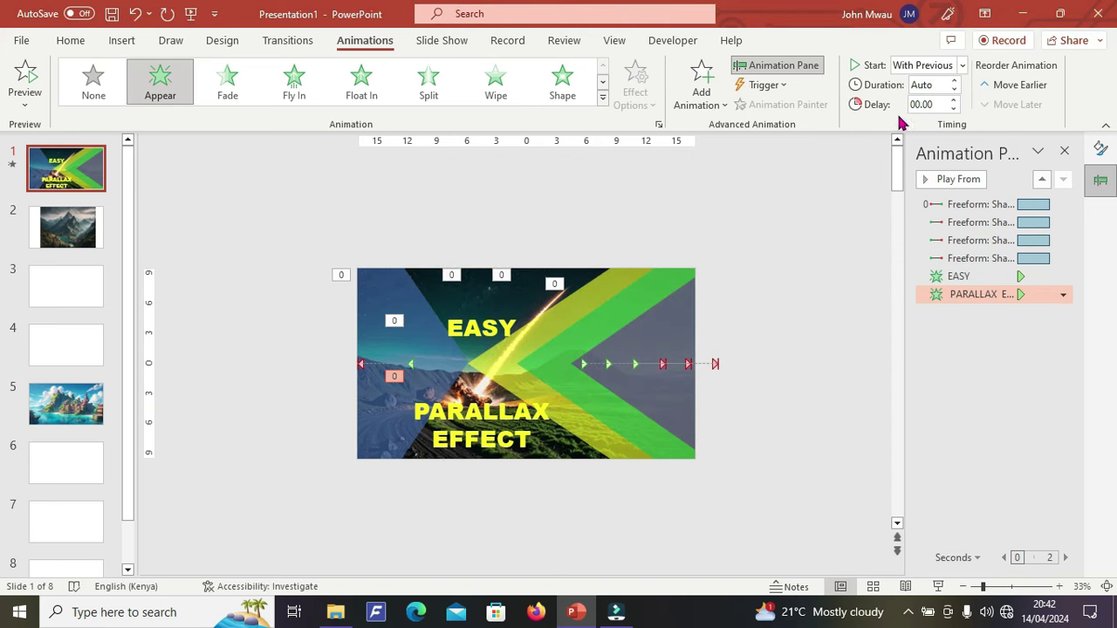
Select all overlay shapes except the background picture and give them Slide background fill
click(291, 232)
key(ctrl+a)
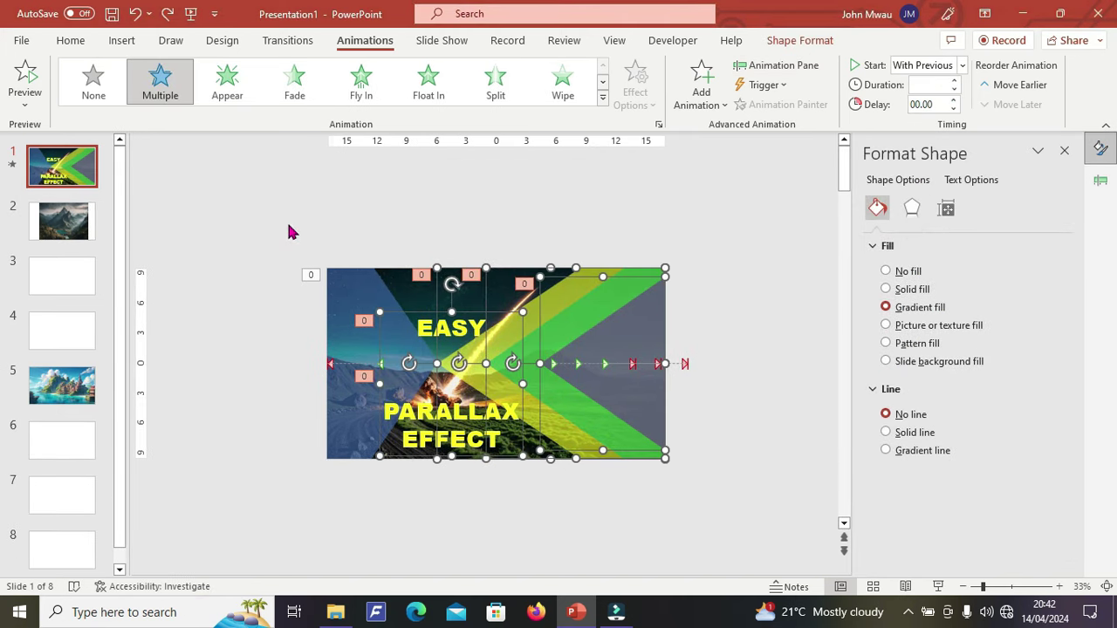
drag(290, 232, 722, 498)
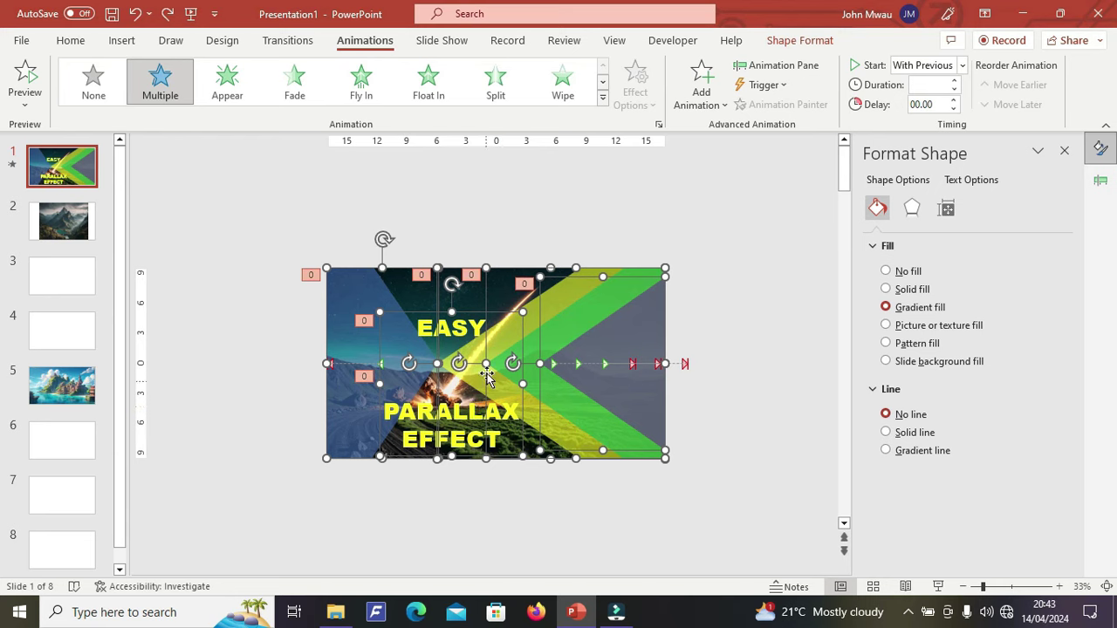
key(ctrl)
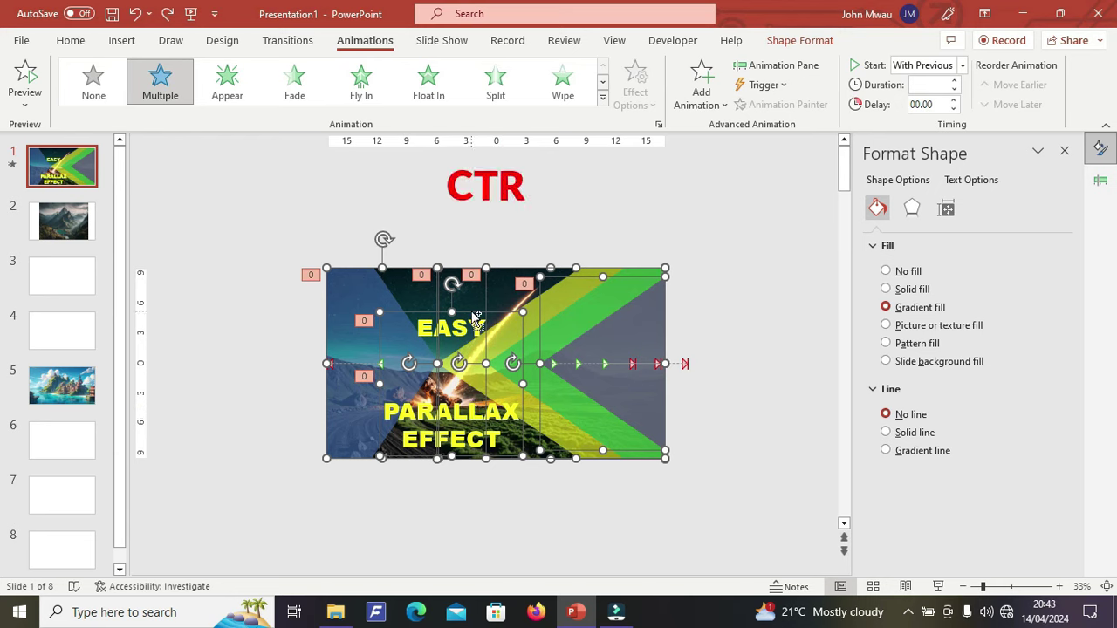
click(472, 314)
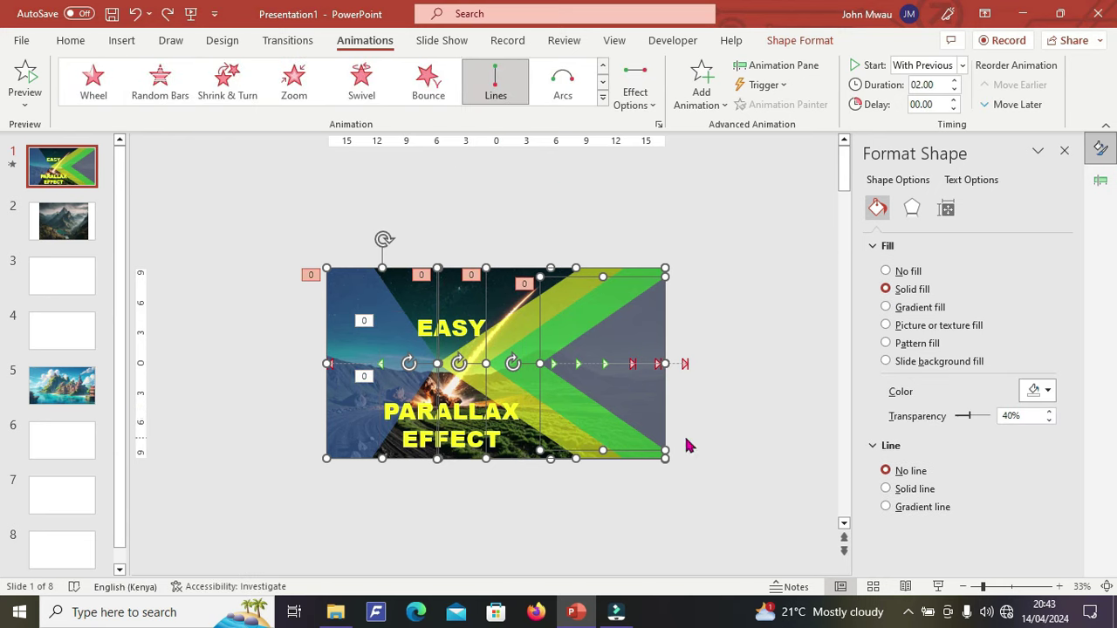
click(886, 361)
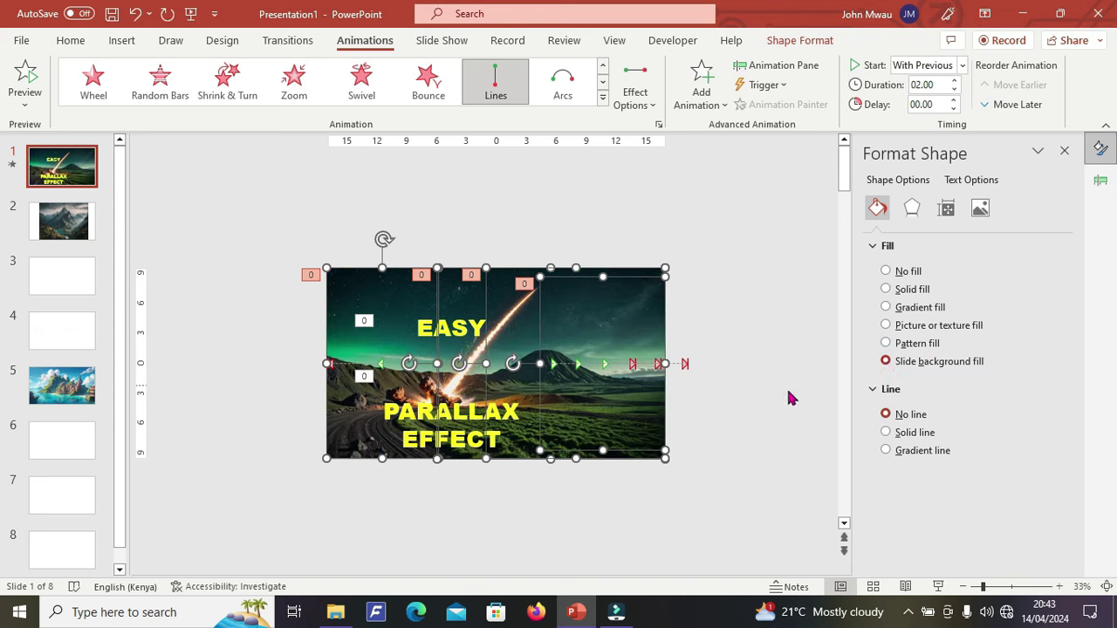
click(757, 425)
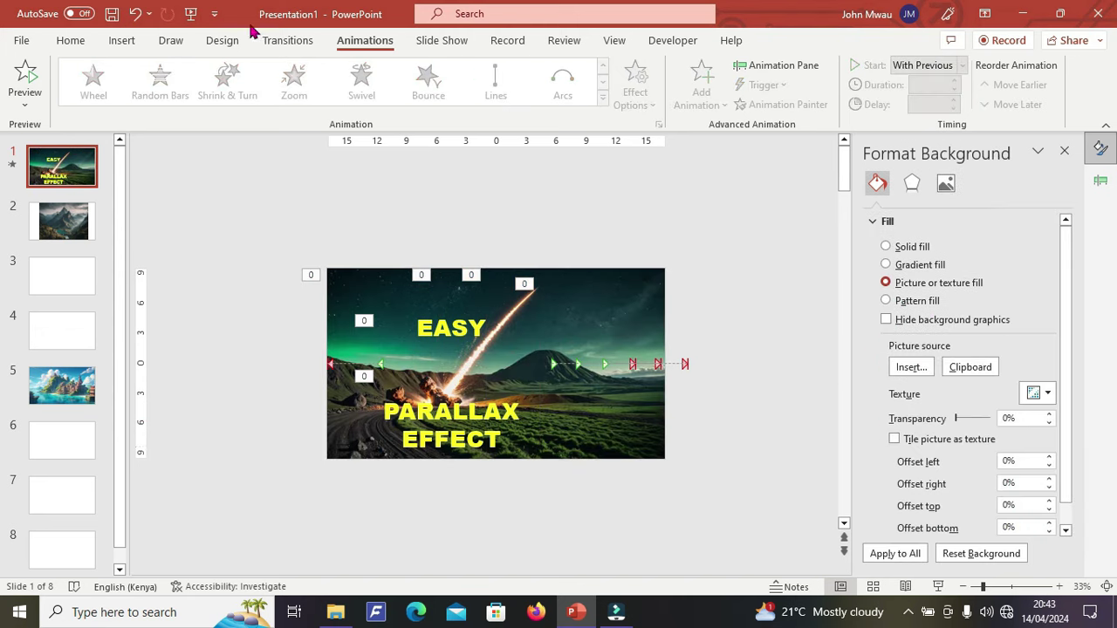
click(190, 16)
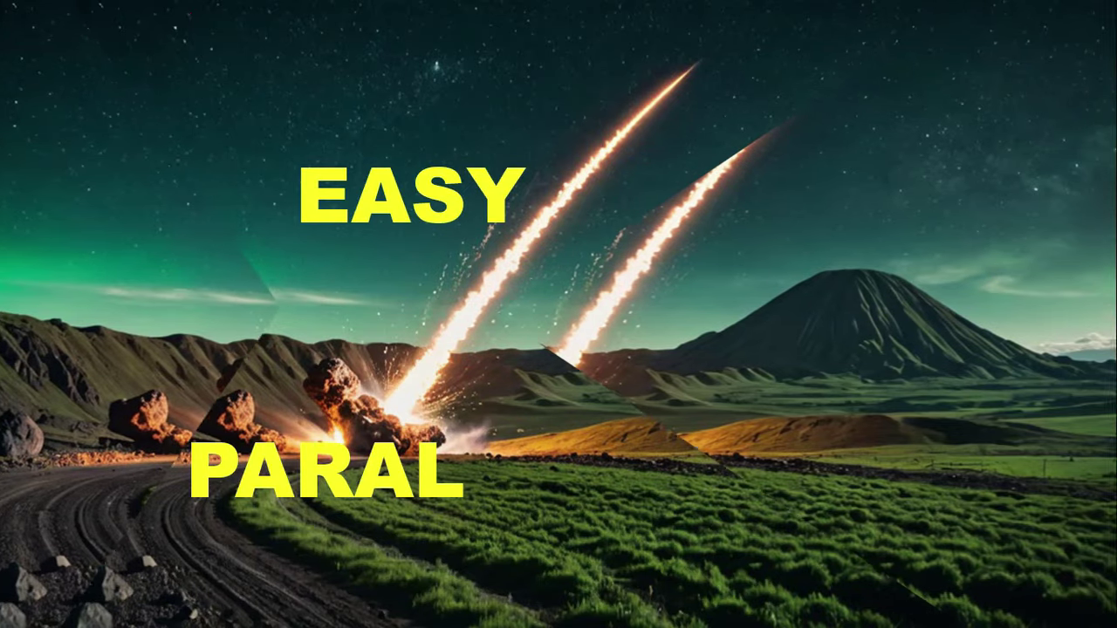
key(Escape)
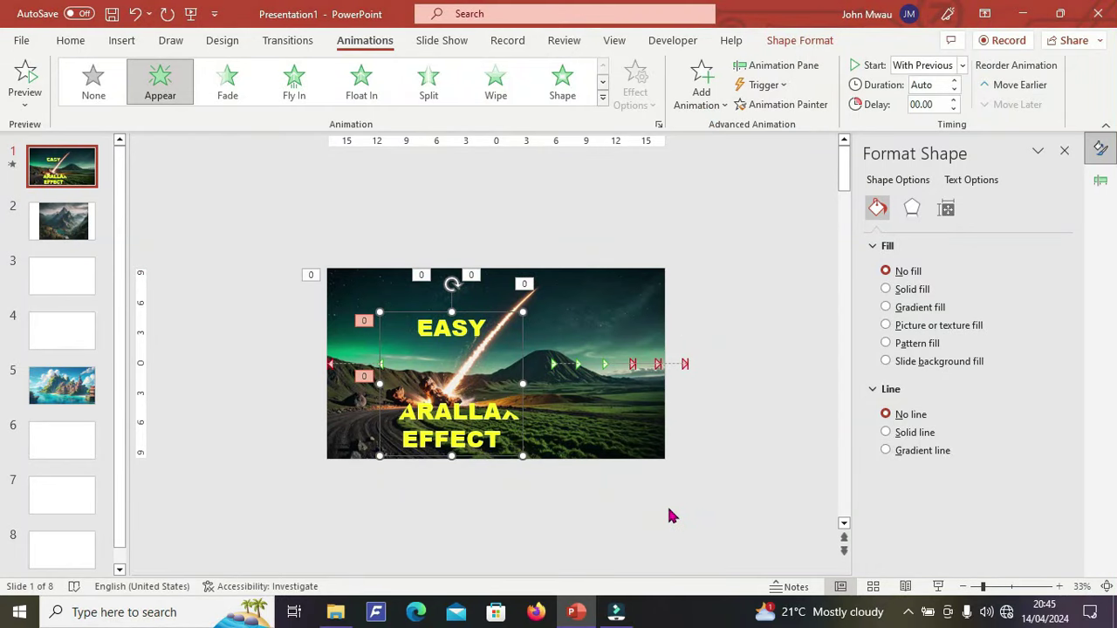
Paste a rectangle and give it Slide background fill and a Disappear exit starting With Previous
key(ctrl+v)
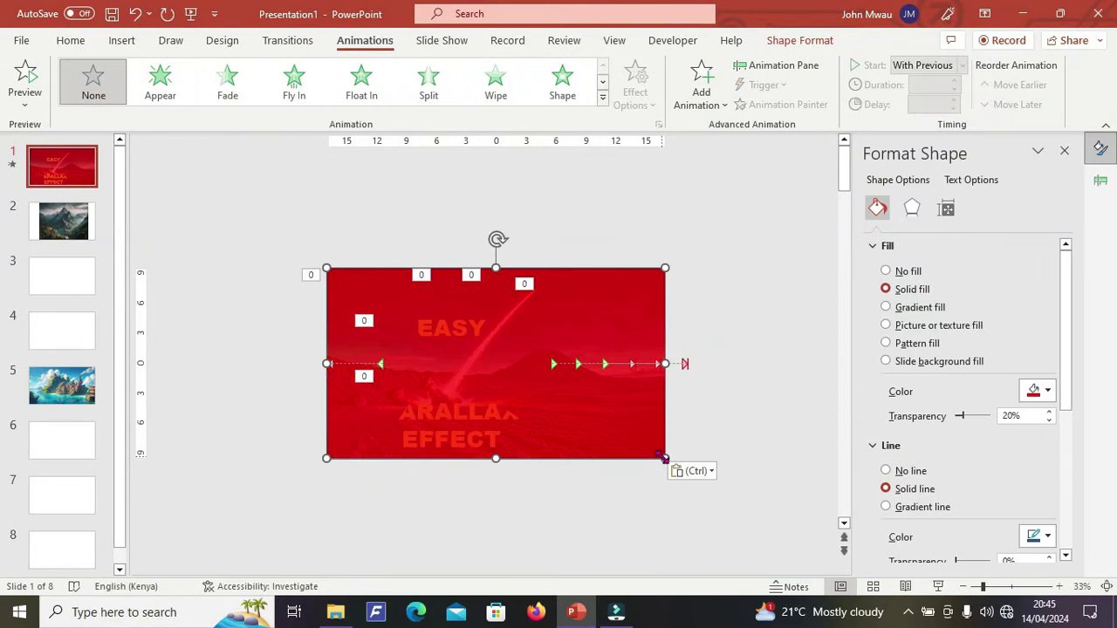
click(887, 361)
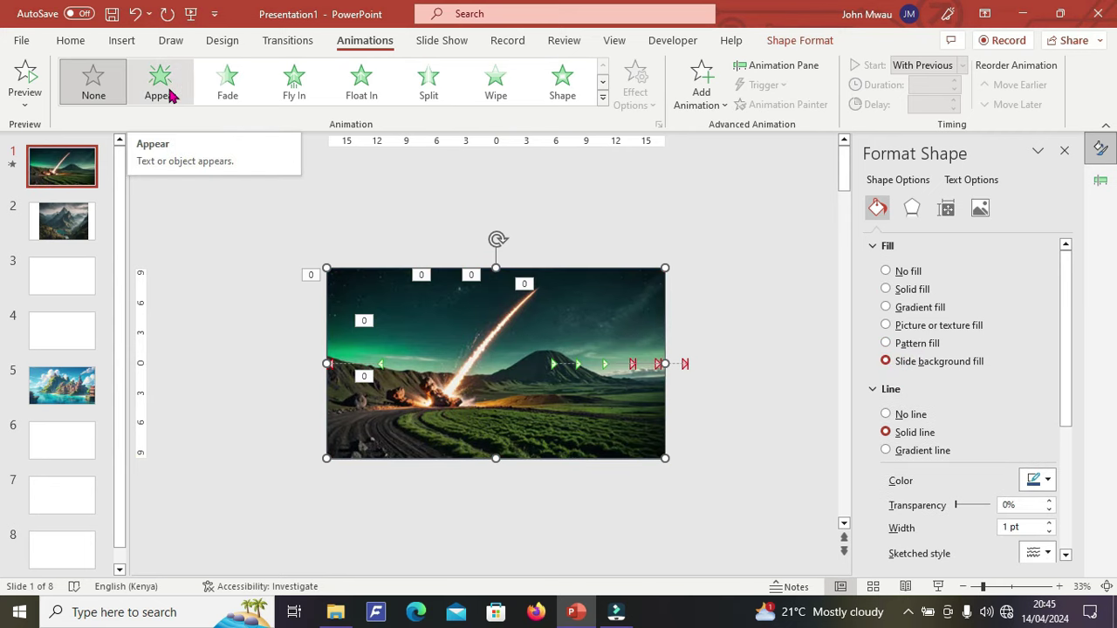
click(601, 98)
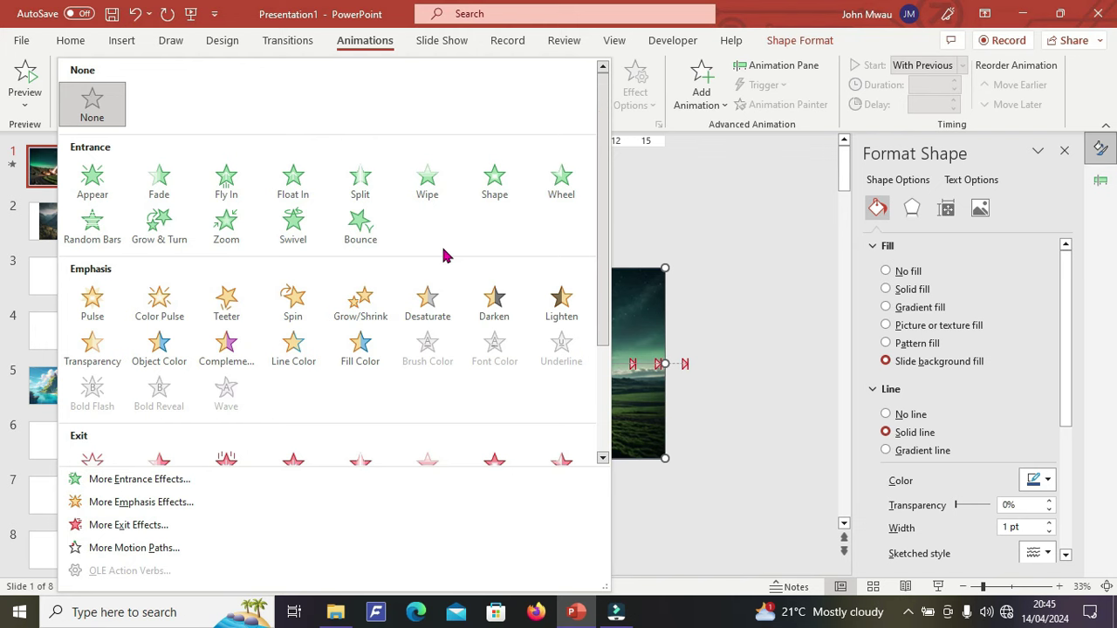
scroll(444, 256, down, 3)
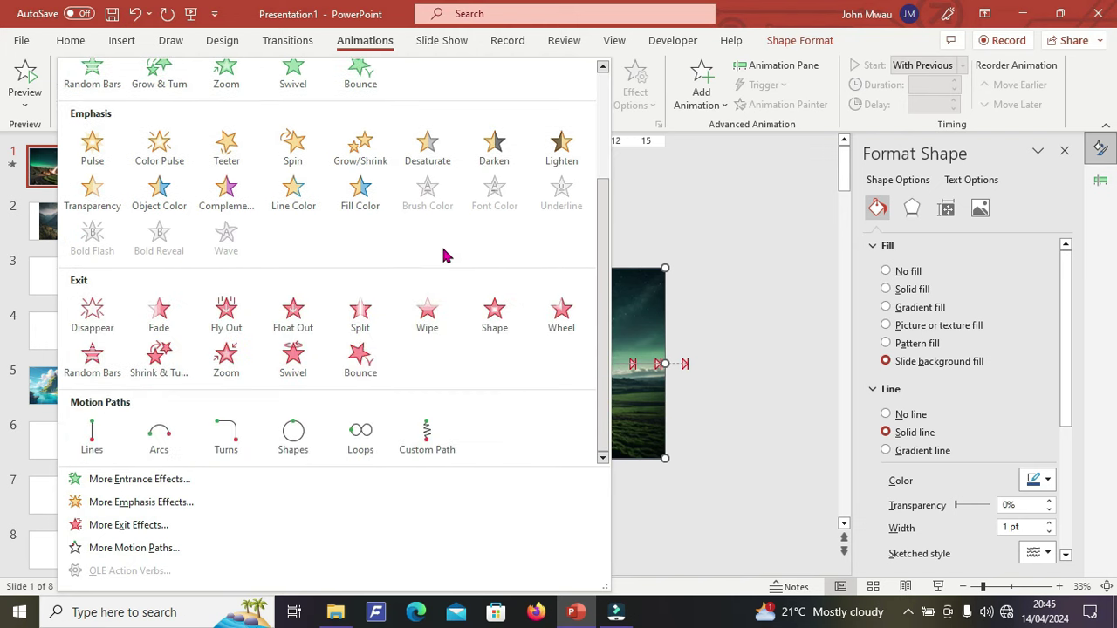
click(96, 324)
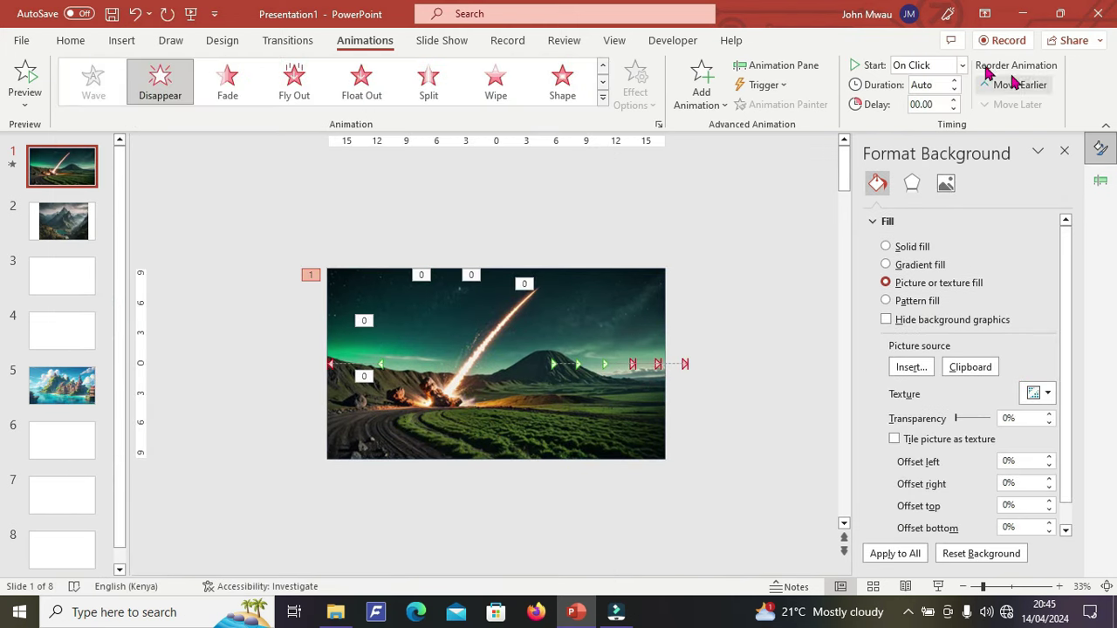
click(961, 66)
click(928, 102)
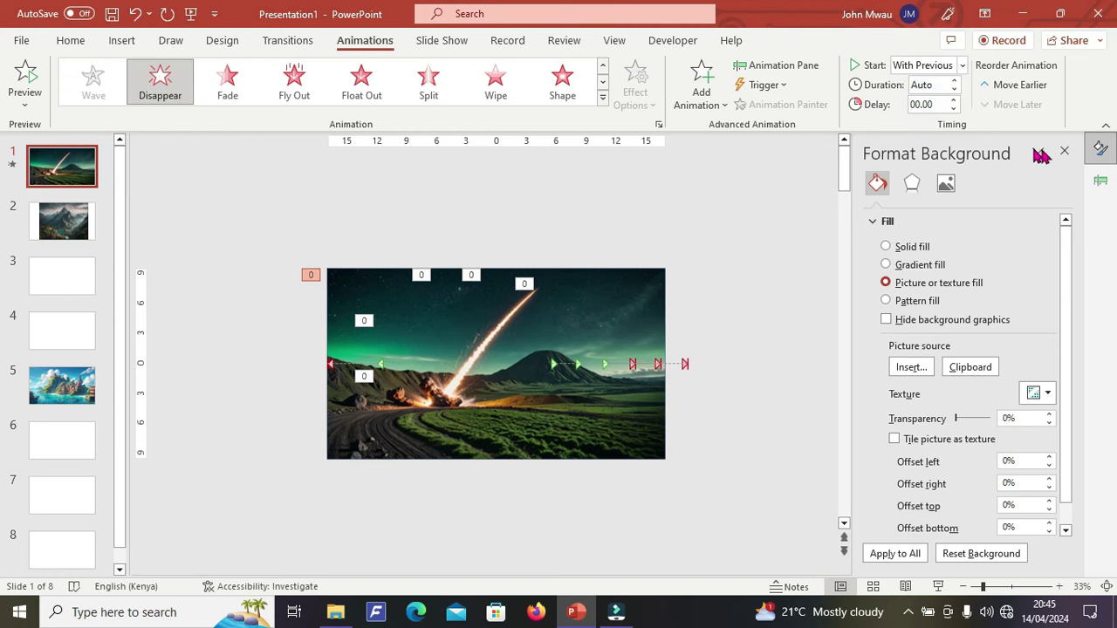
click(1065, 151)
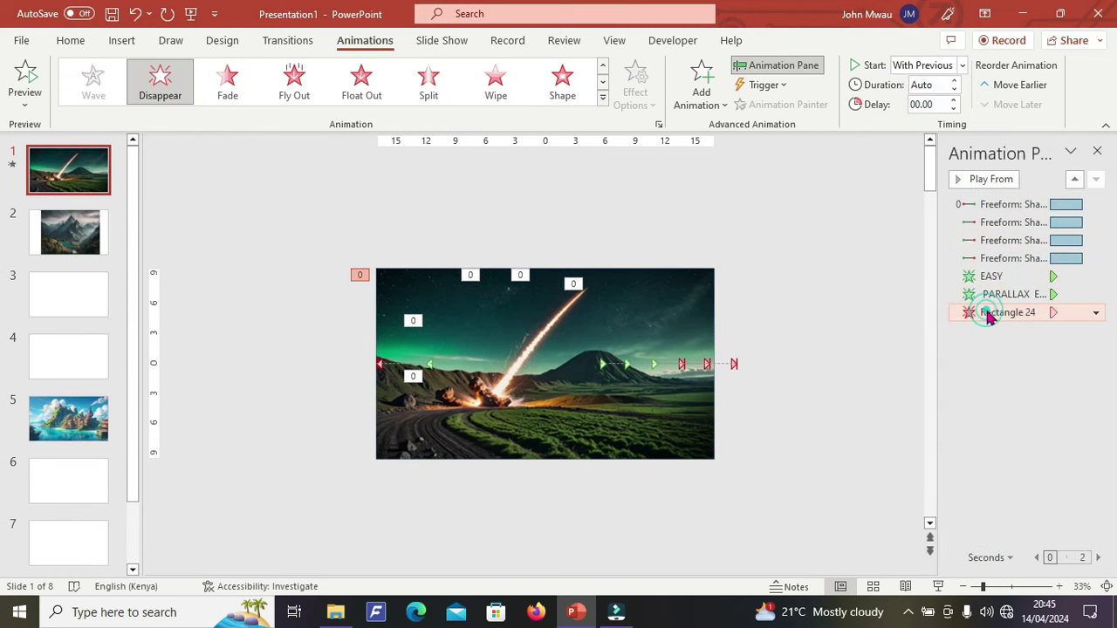
Move Rectangle 24 first in the order, make the four Freeform motion paths auto-reverse, and preview
click(1013, 85)
click(1006, 90)
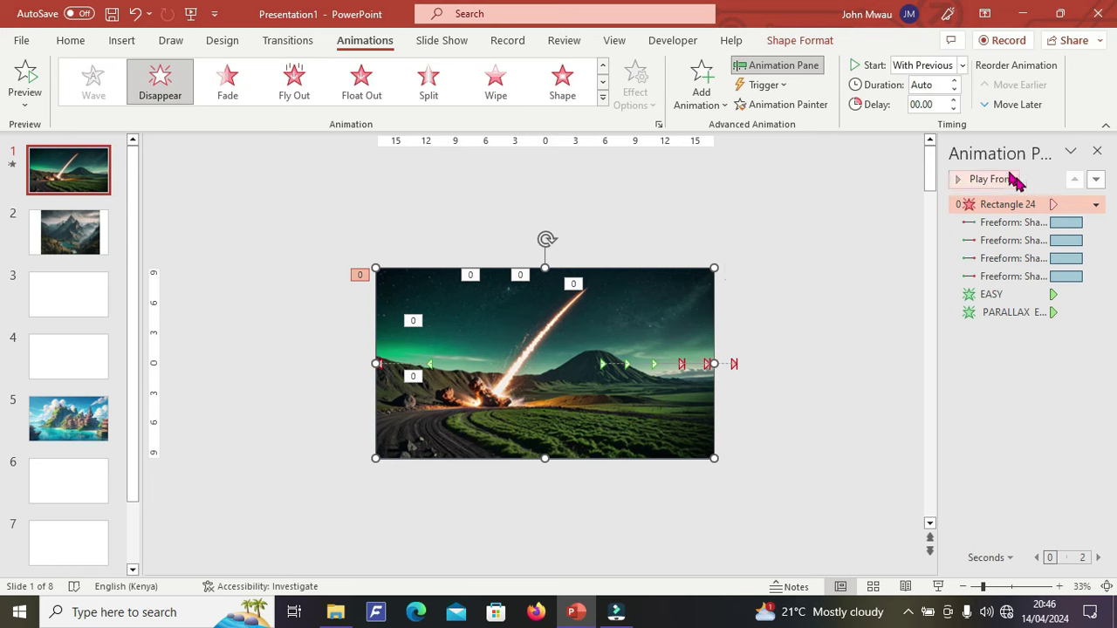
click(992, 223)
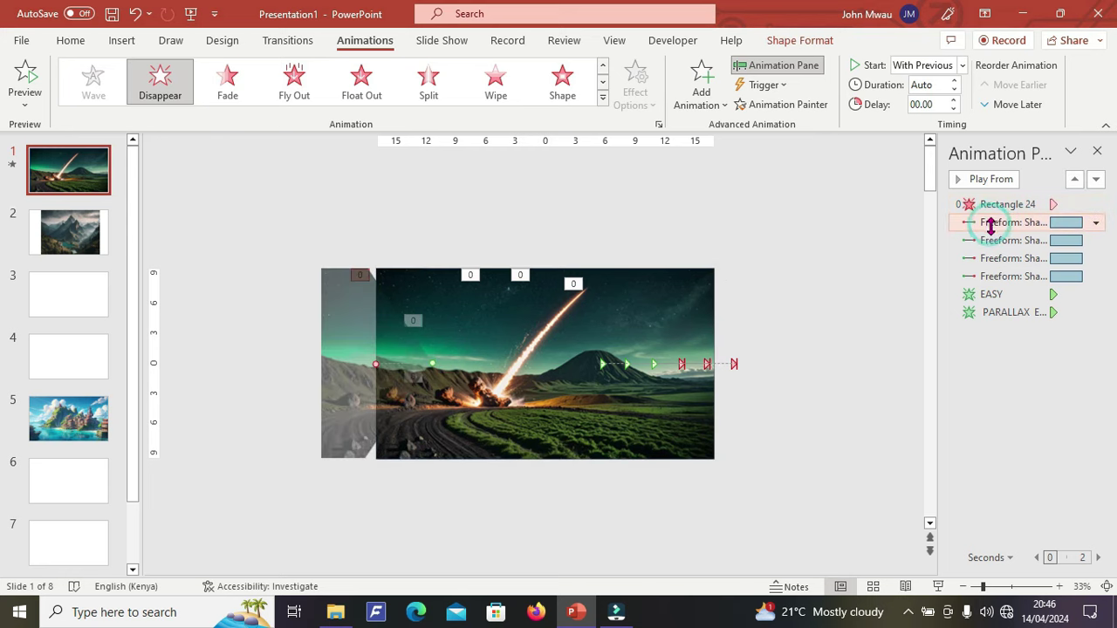
shift+click(990, 277)
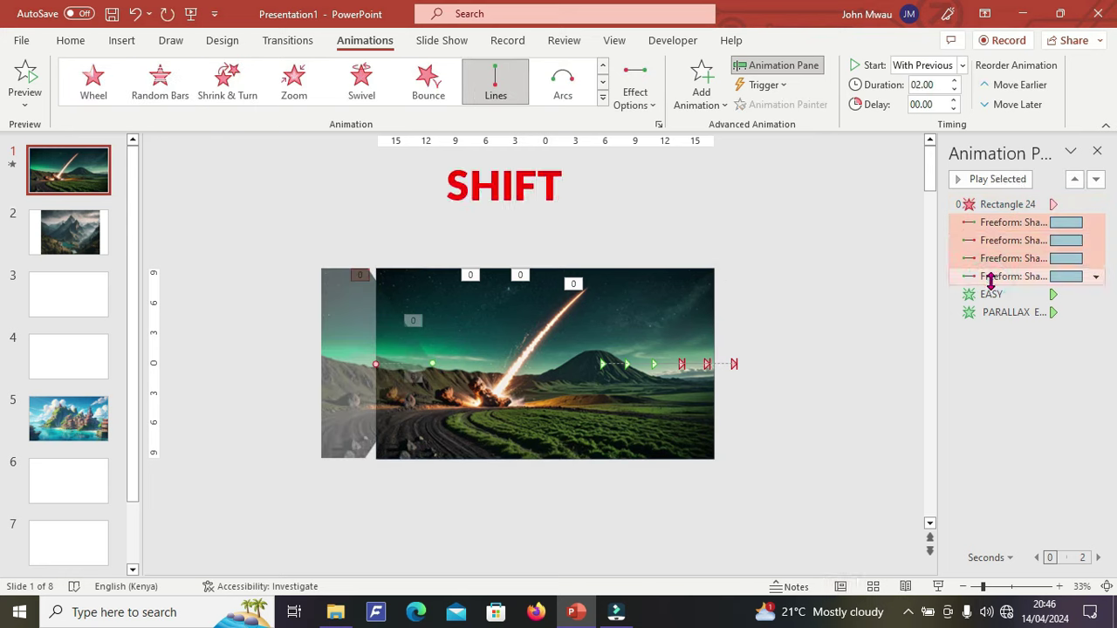
right_click(1002, 226)
click(989, 318)
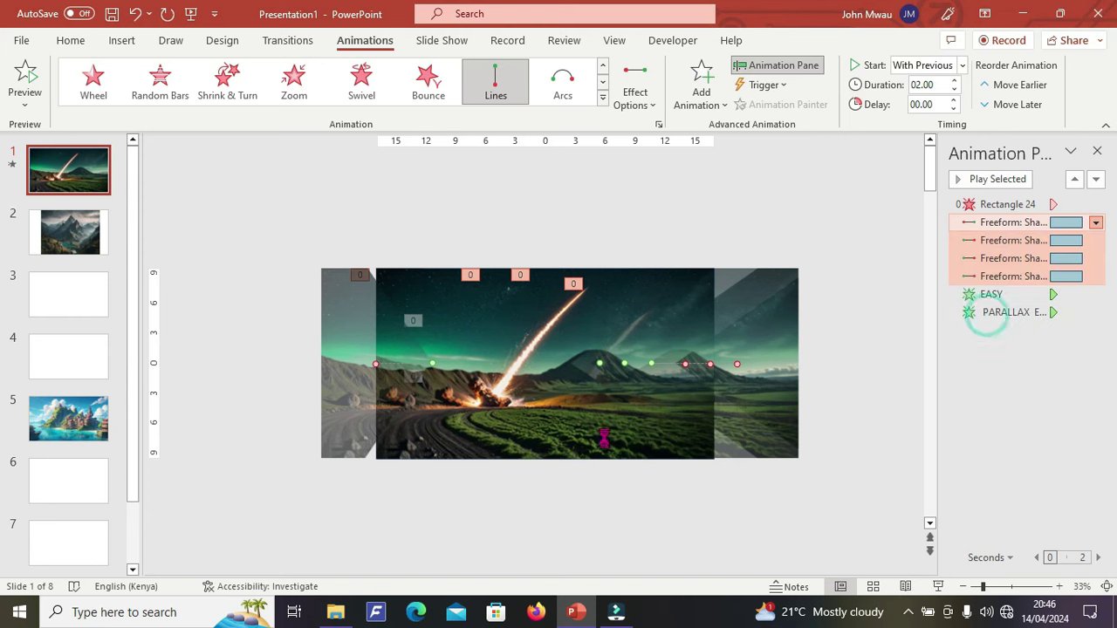
click(430, 178)
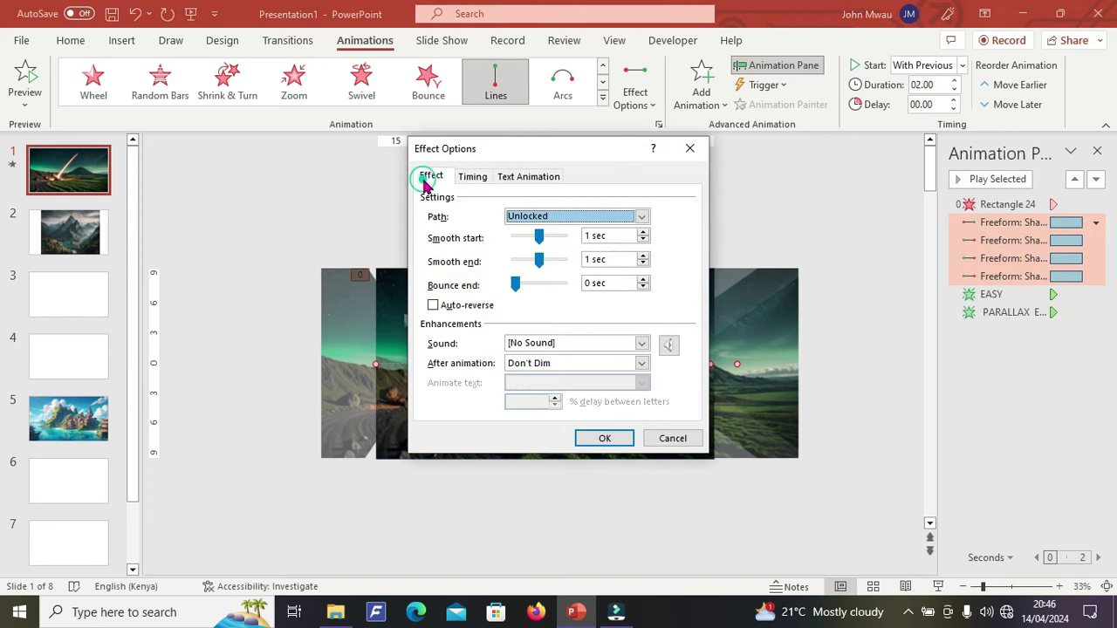
click(435, 305)
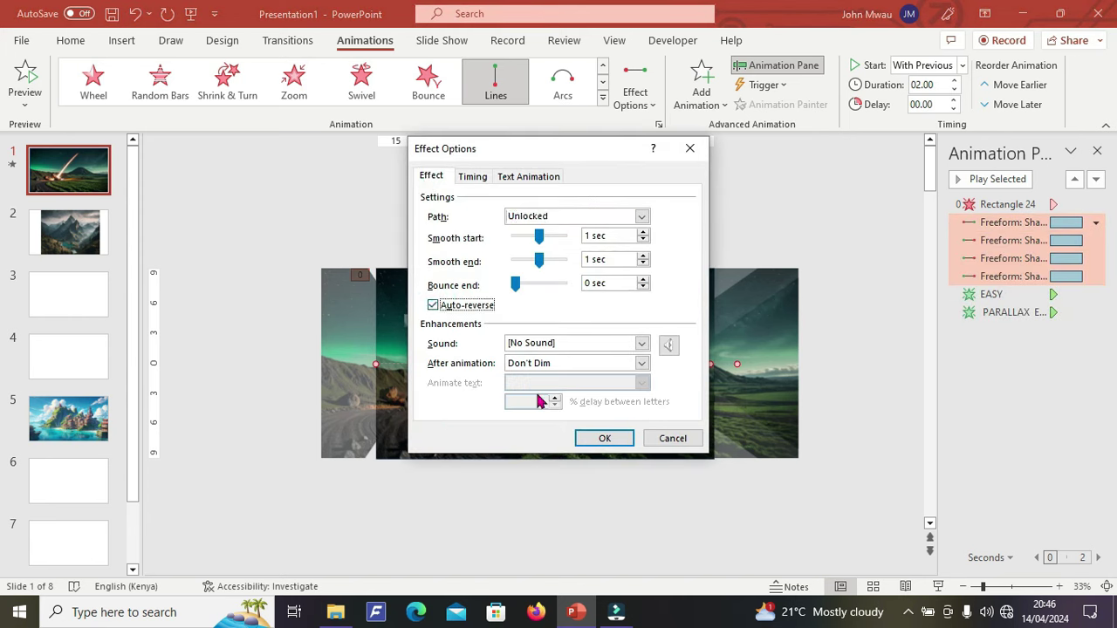
click(601, 439)
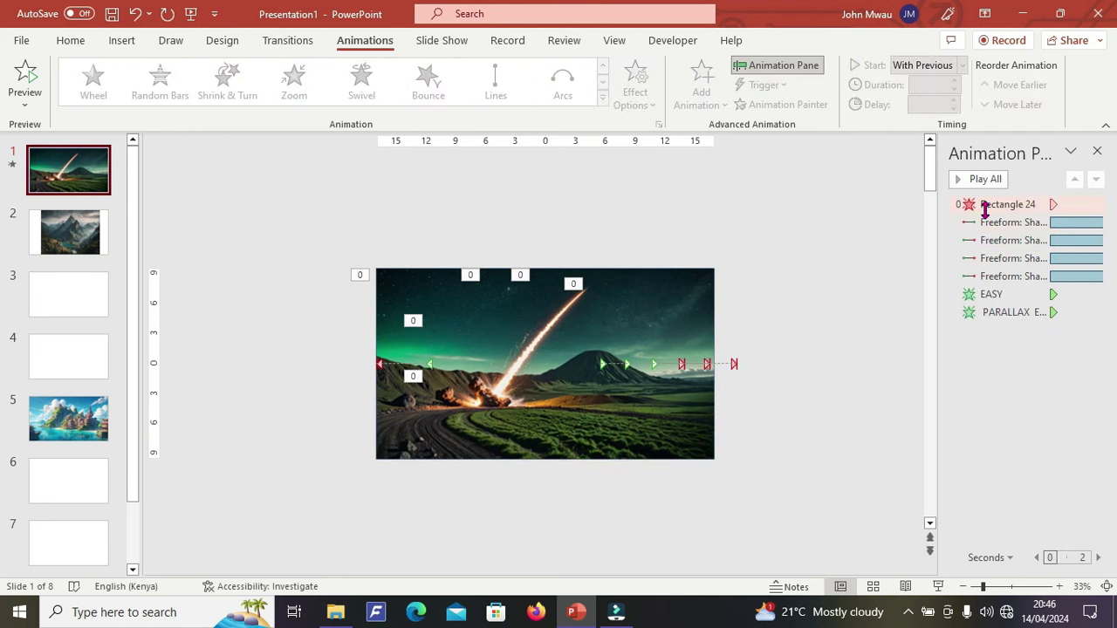
click(987, 210)
click(977, 181)
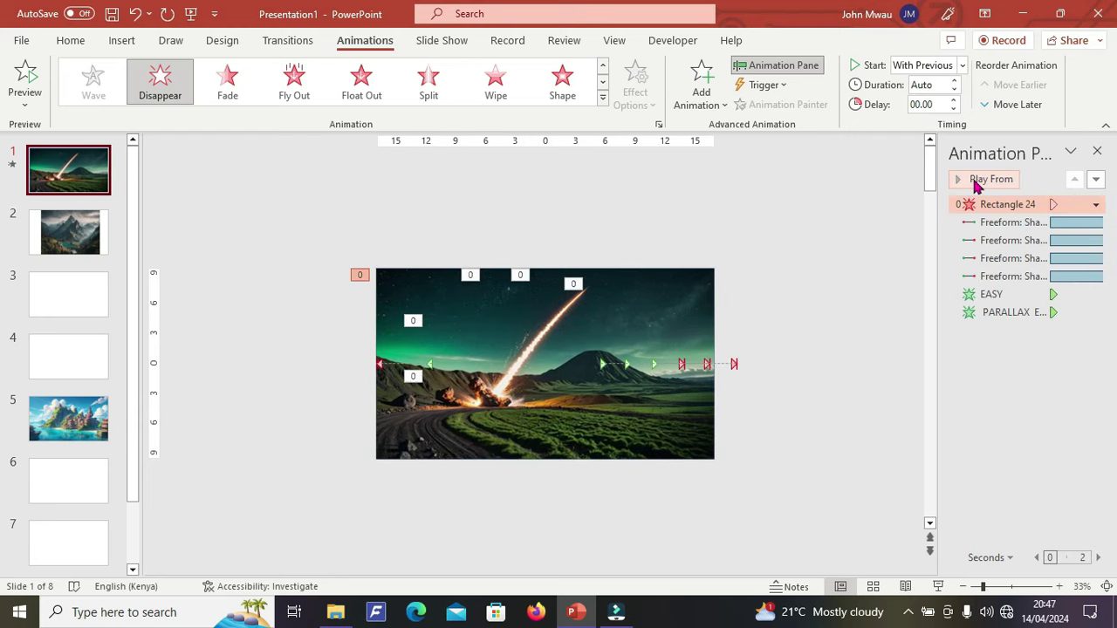
Cut the mountain picture from slide 2 and use it as the slide's picture background fill
click(68, 295)
click(83, 234)
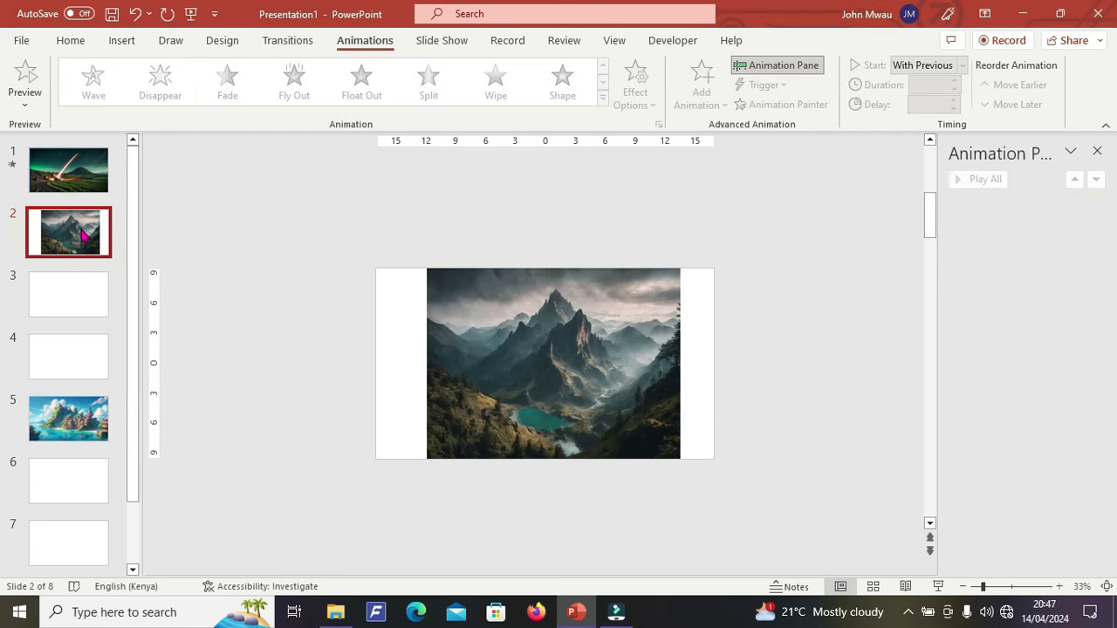
click(518, 363)
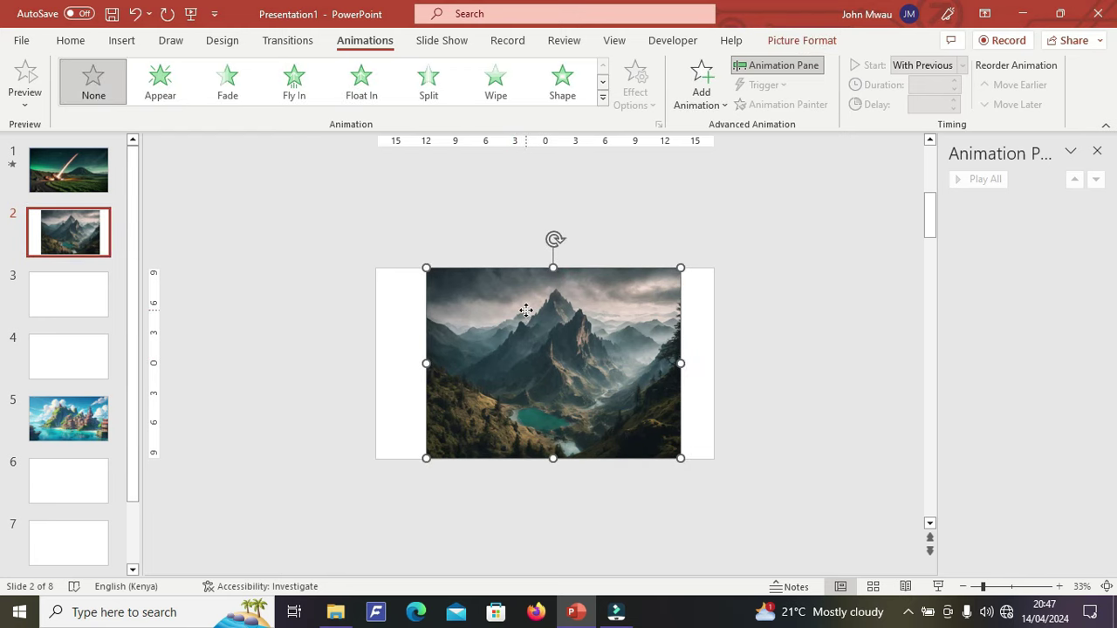
right_click(530, 318)
click(544, 235)
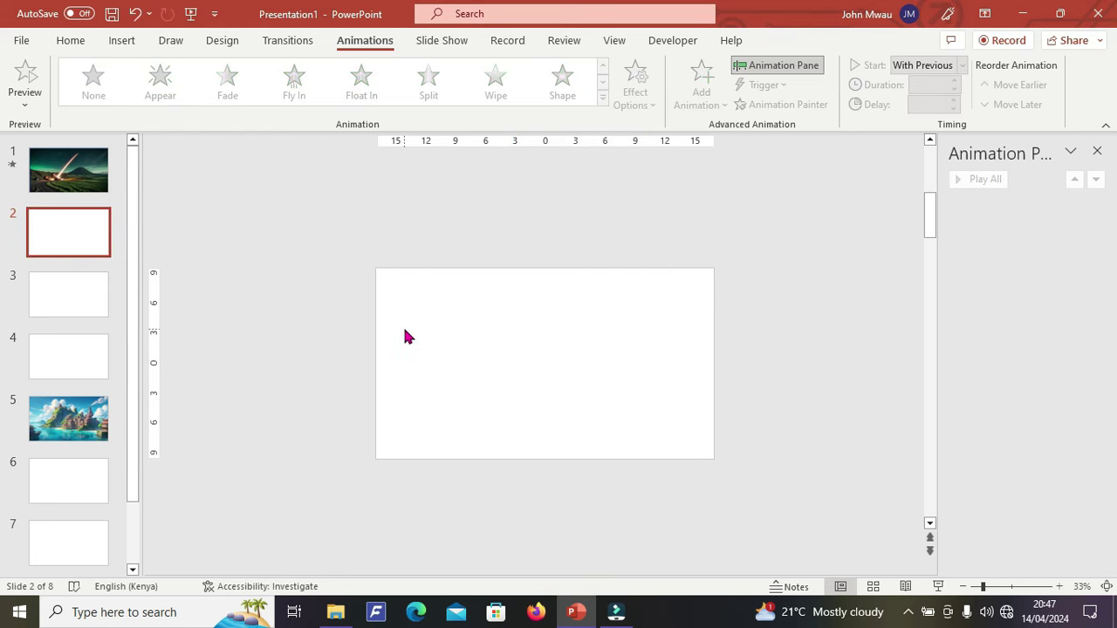
right_click(403, 327)
click(471, 521)
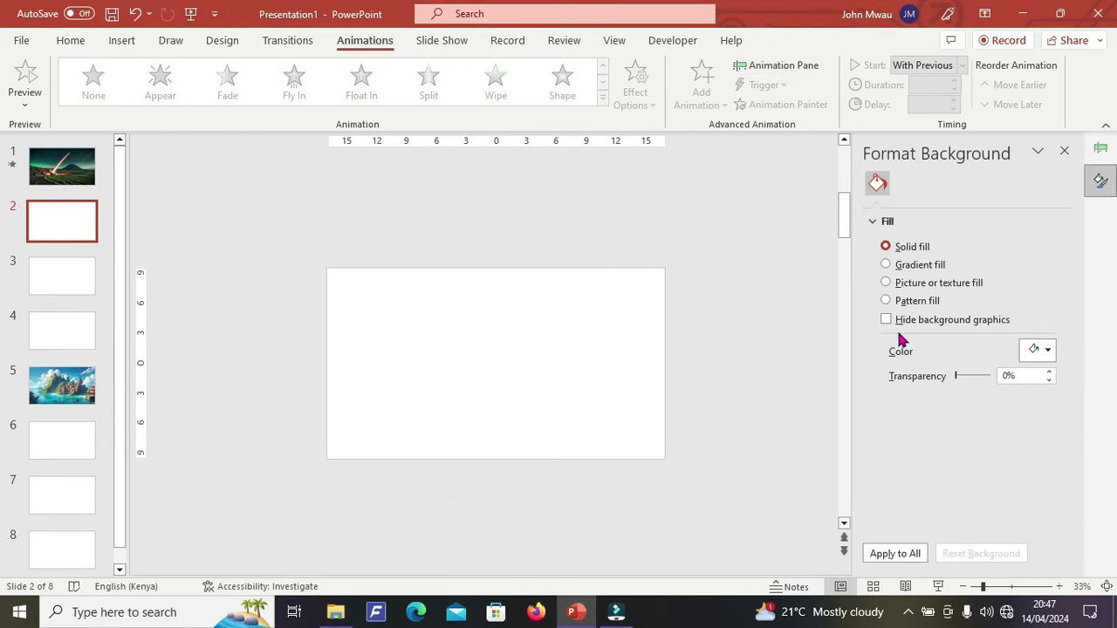
click(887, 283)
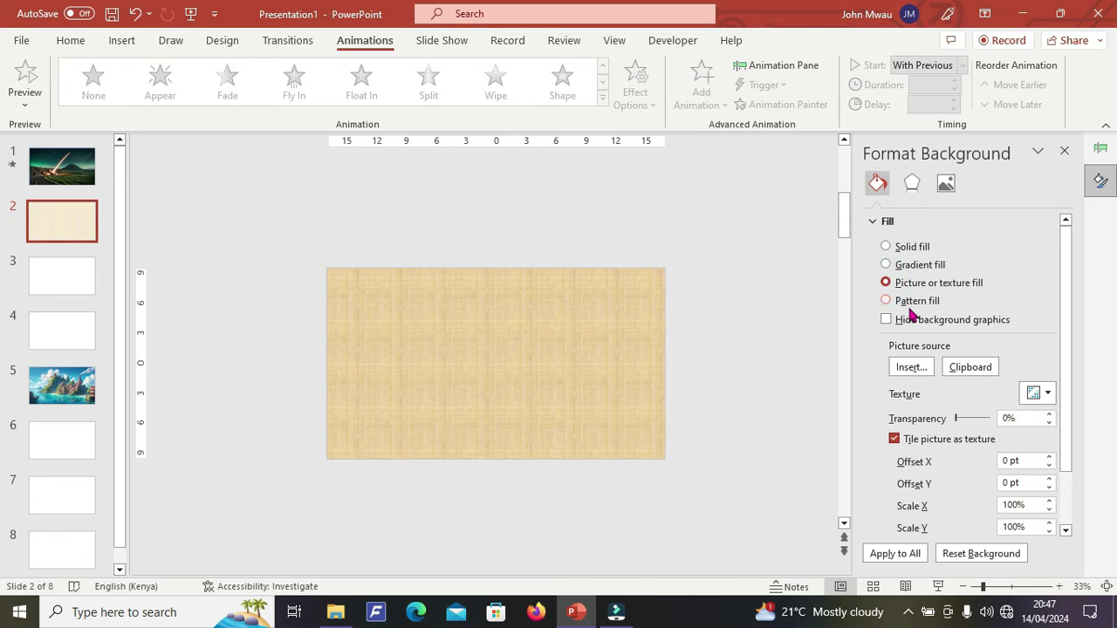
click(969, 367)
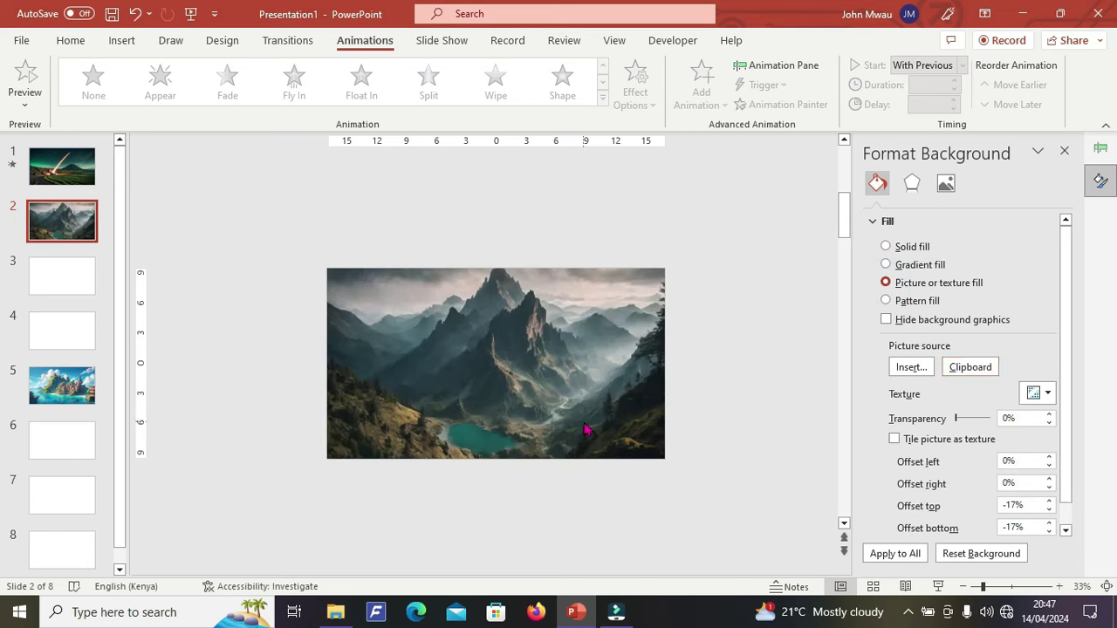
Set the background offsets to 0% top and -150% bottom
double_click(1037, 506)
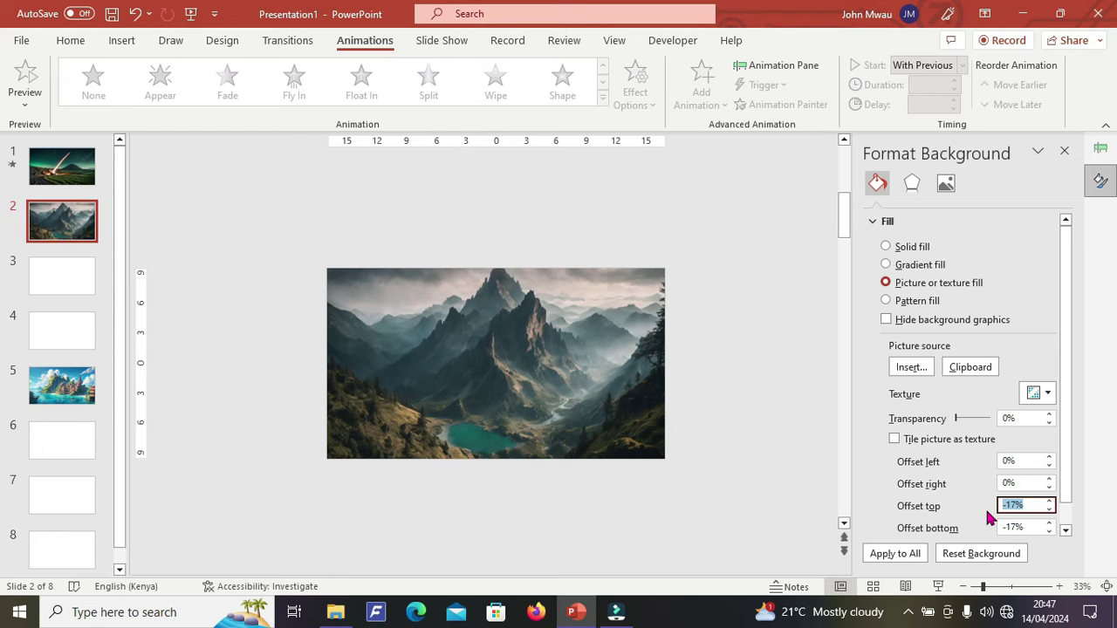
key(BackSpace)
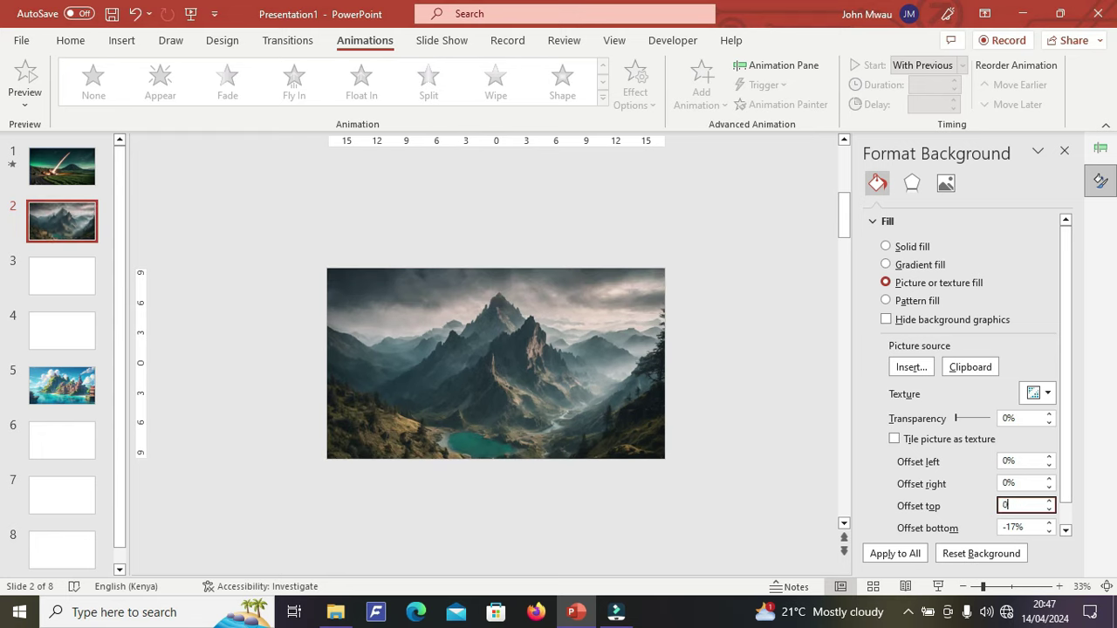
text(0)
scroll(1003, 456, down, 1)
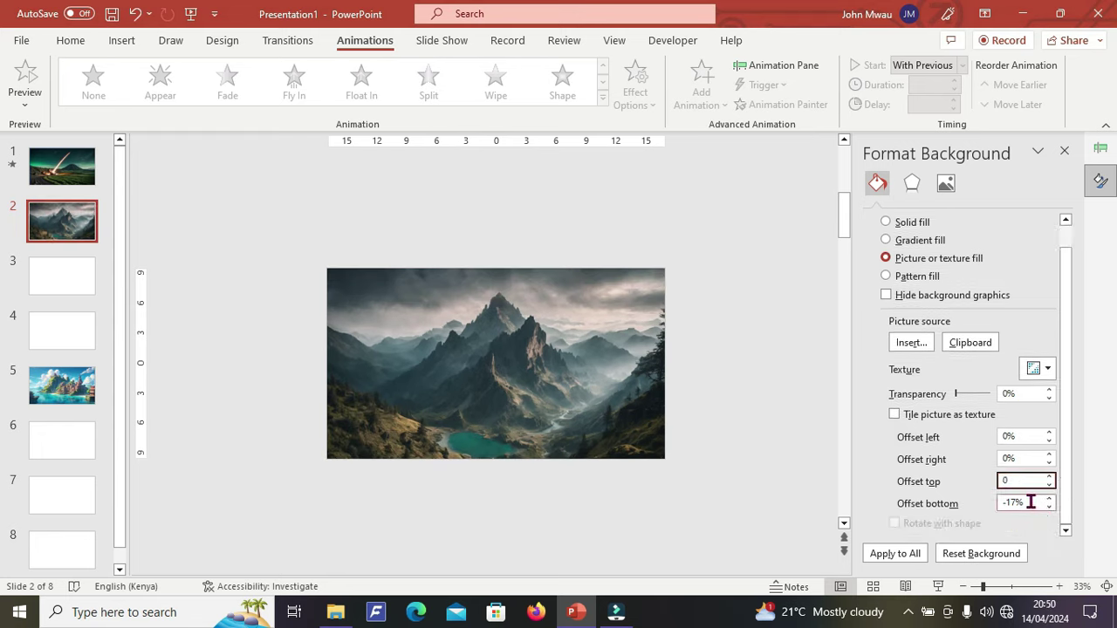
double_click(1030, 503)
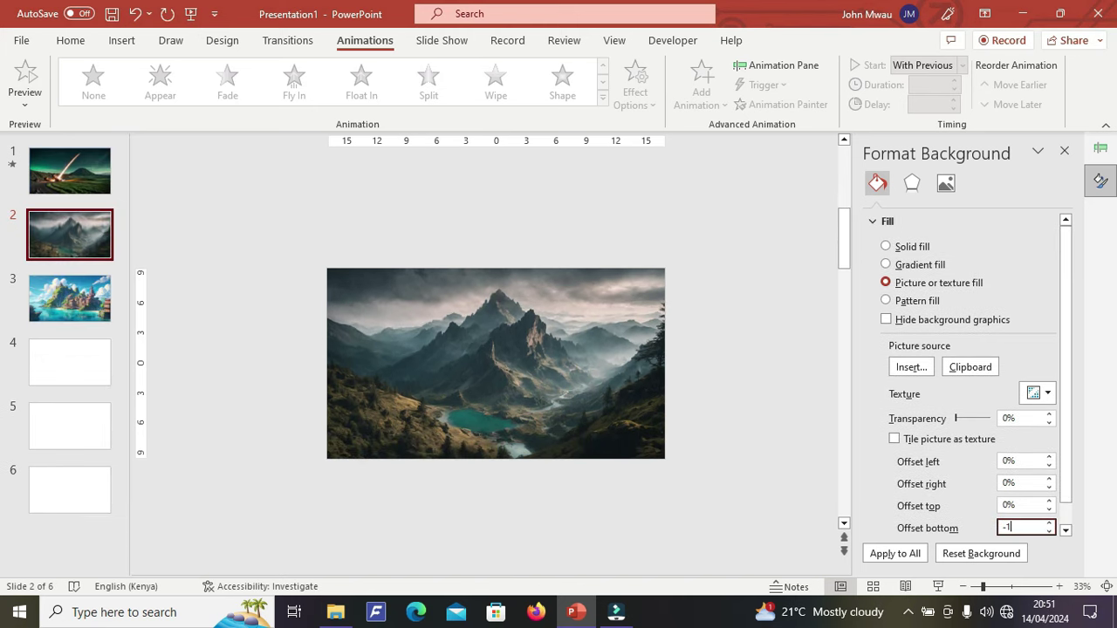
text(150)
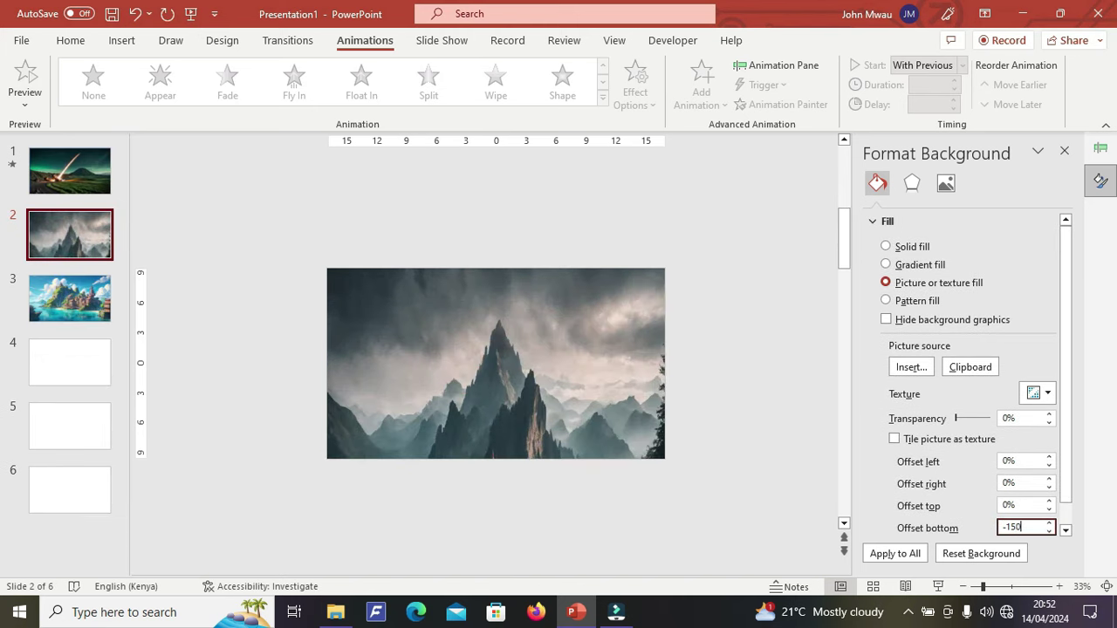
Draw a text box on the slide's upper left and enter WELCOME TO THE MOUNTAINS
click(120, 43)
click(701, 98)
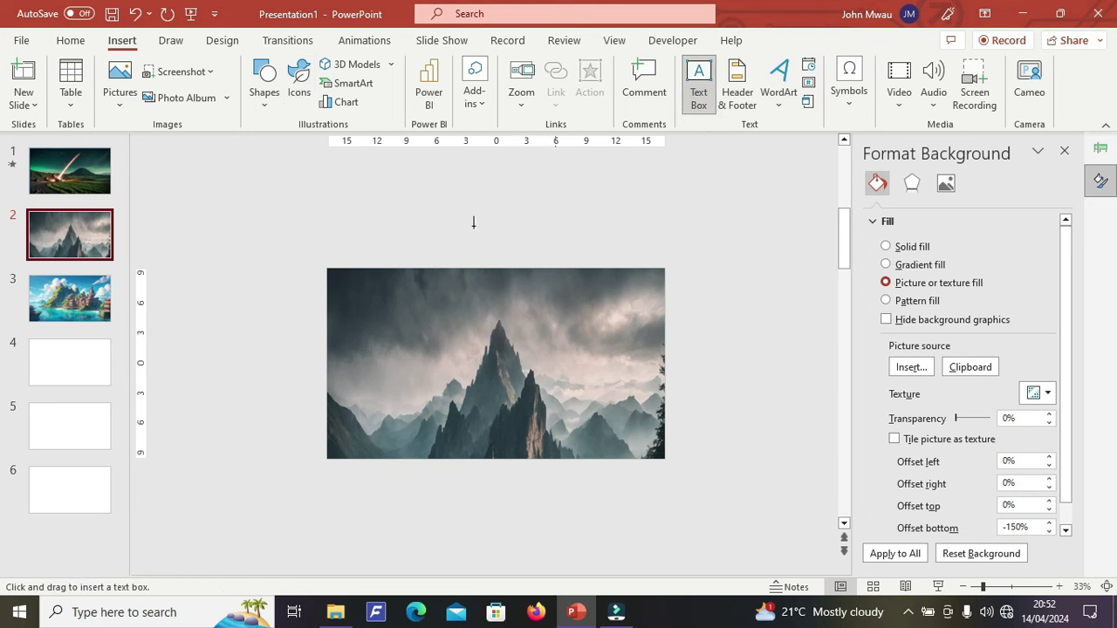
drag(311, 205, 485, 324)
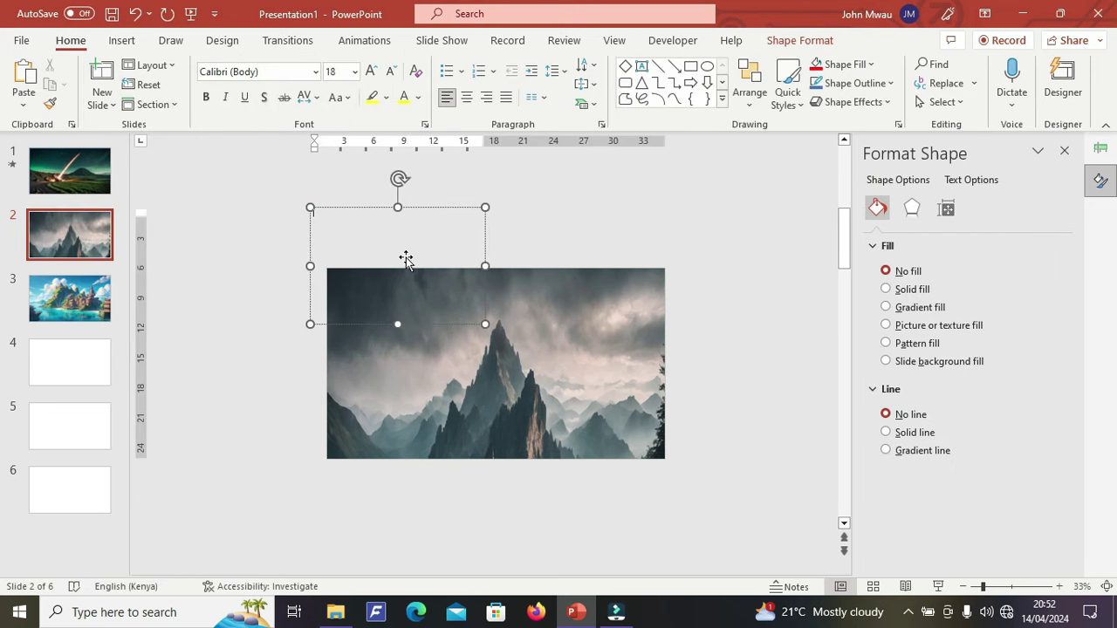
click(366, 232)
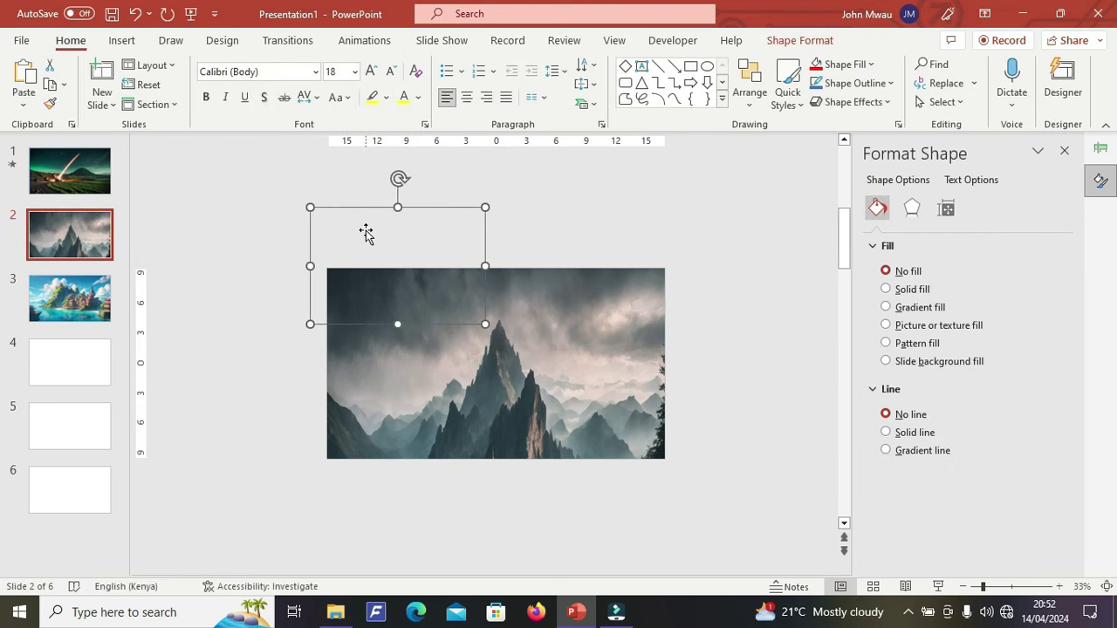
text(ws)
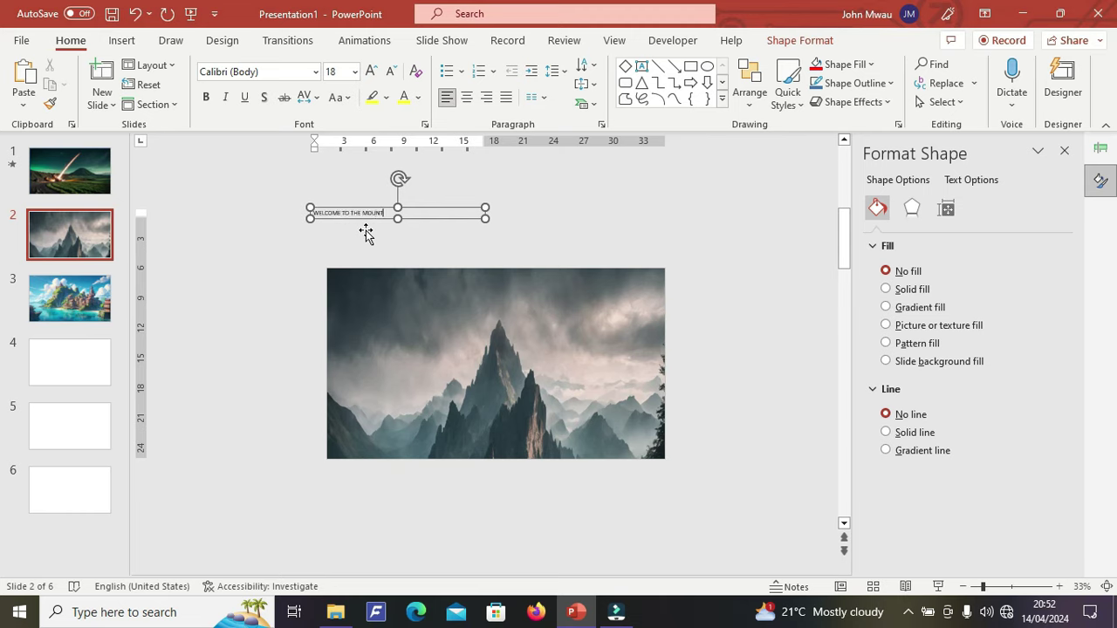
Format the title as centred red Arial Black 36 and move it onto the mountain picture
triple_click(438, 212)
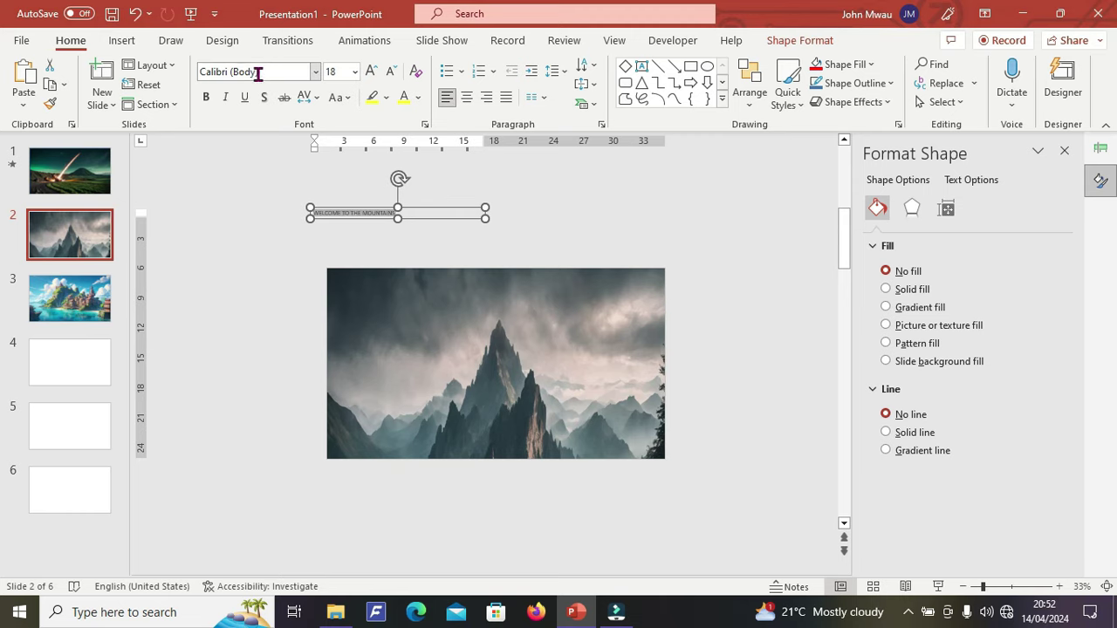
click(315, 71)
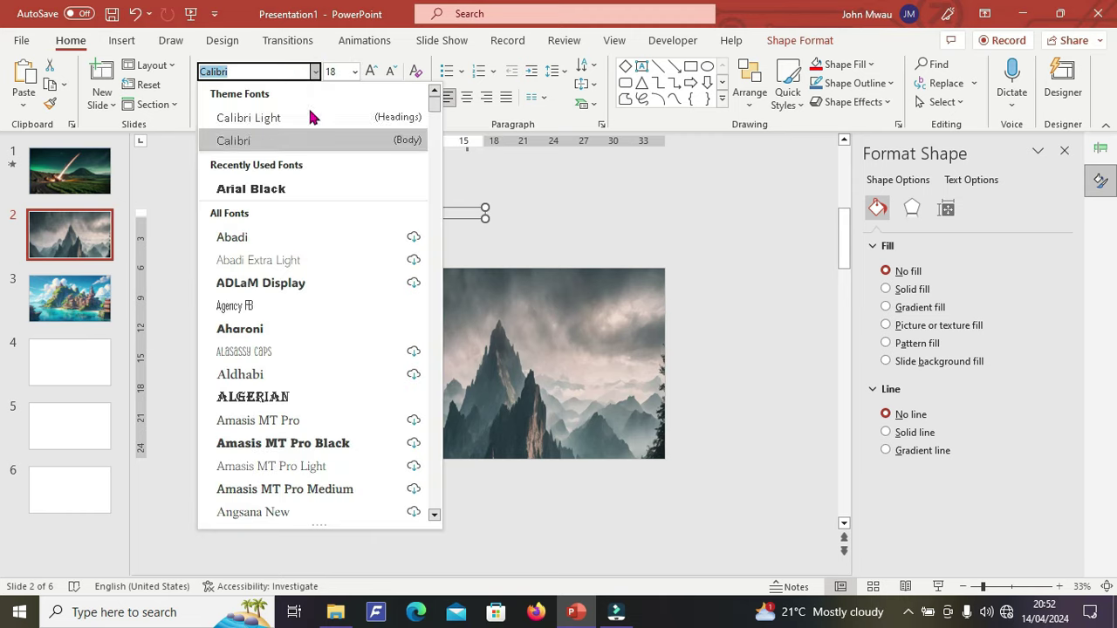
click(260, 189)
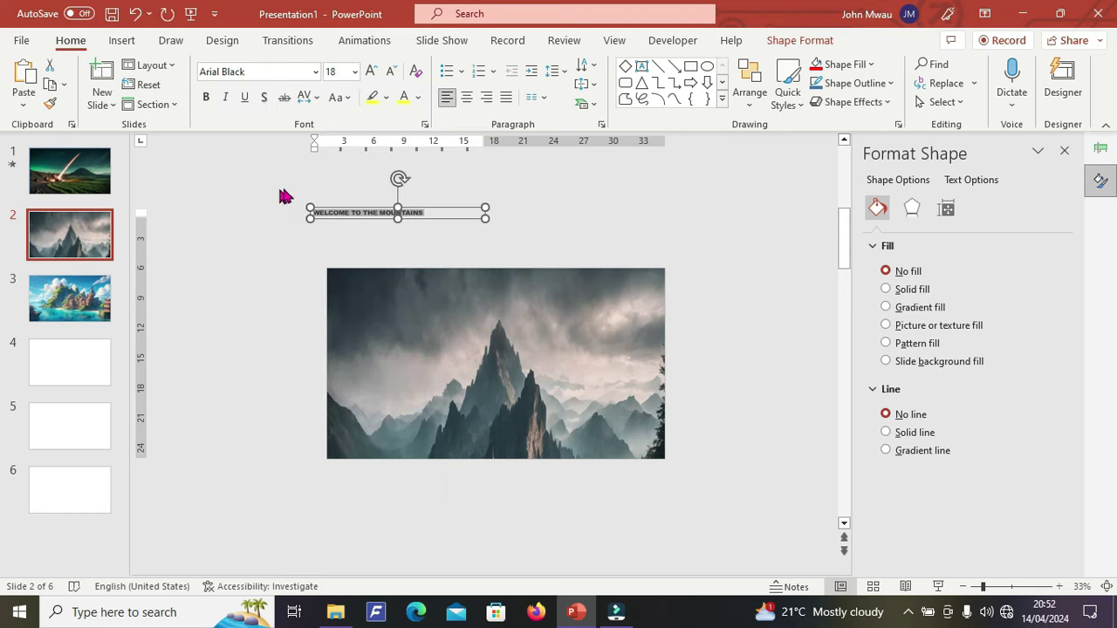
click(356, 72)
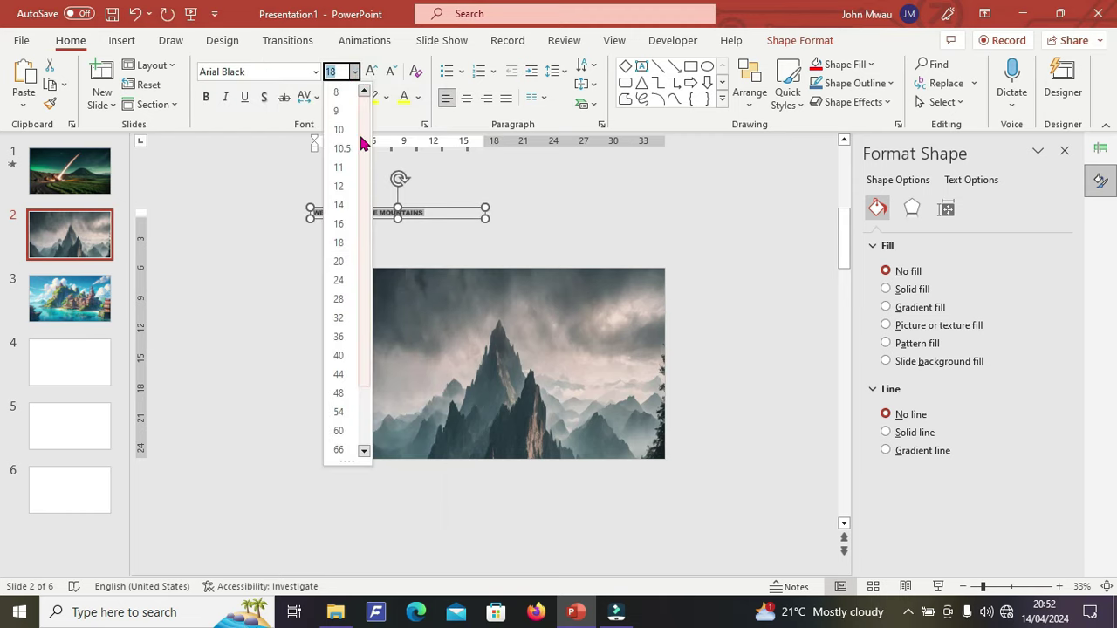
click(340, 339)
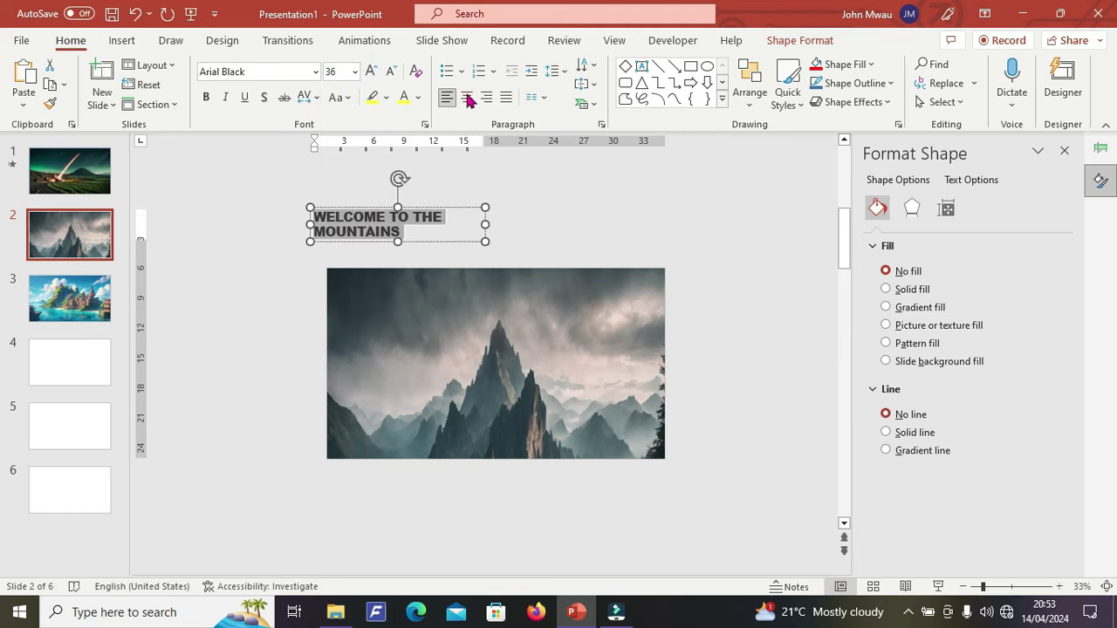
click(467, 97)
click(423, 216)
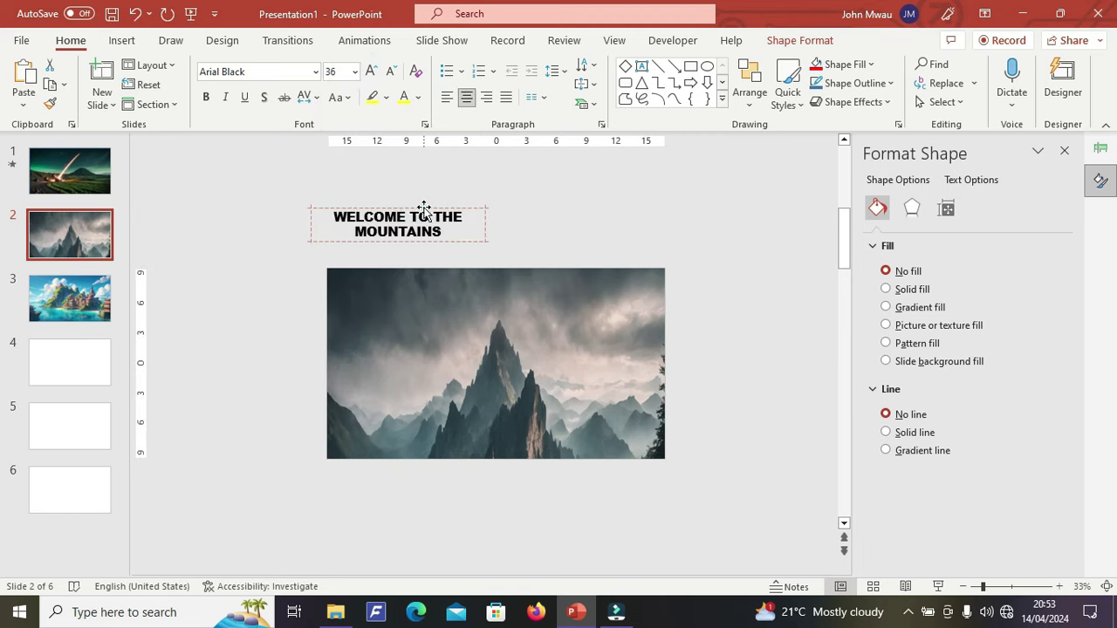
triple_click(419, 218)
click(418, 99)
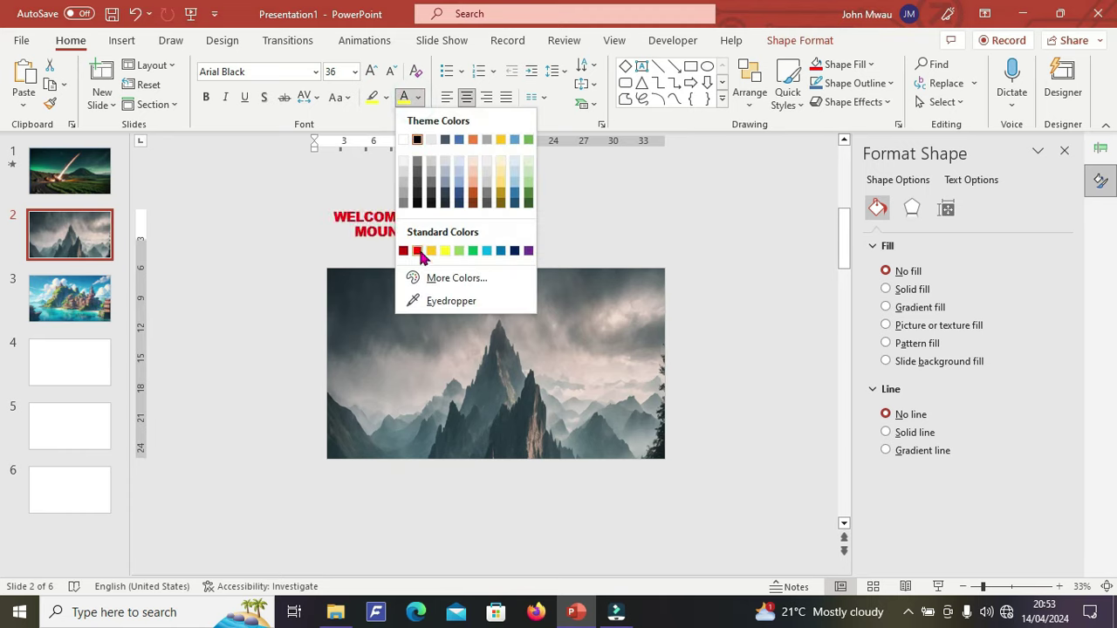
click(420, 254)
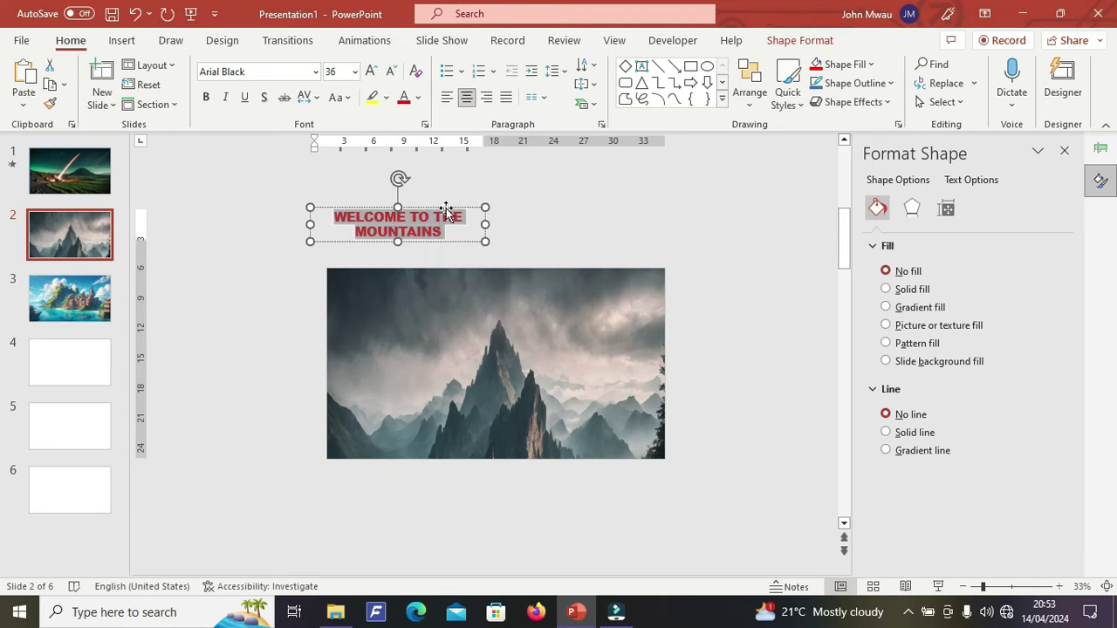
drag(446, 209, 637, 499)
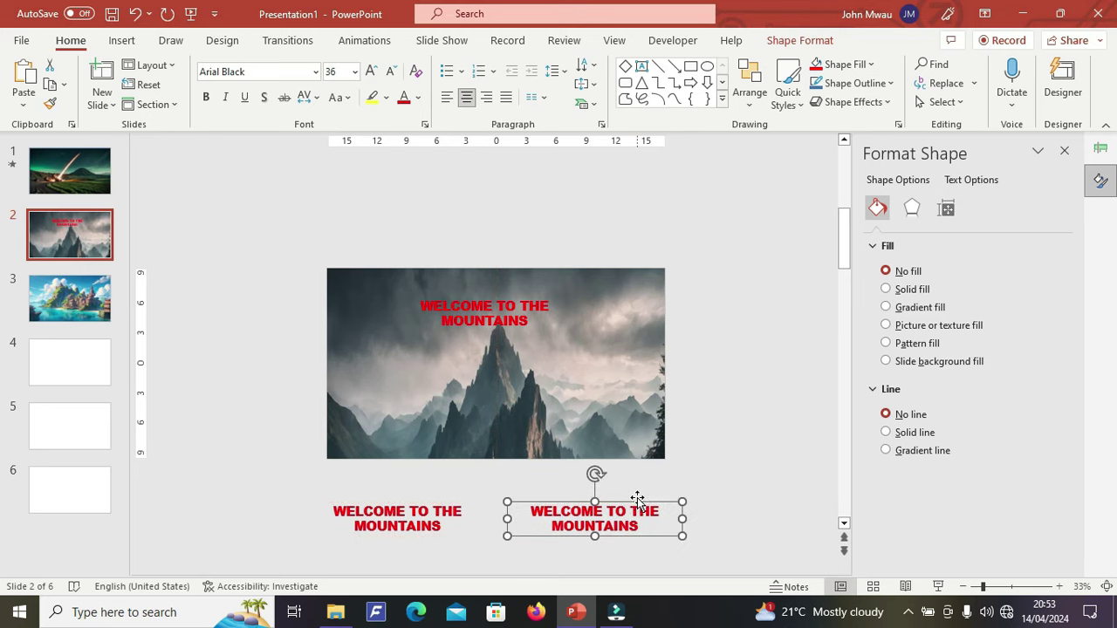
Change the left title copy's text to THE MOTHER OF NATURE
click(397, 518)
key(ctrl+a)
text(THE M)
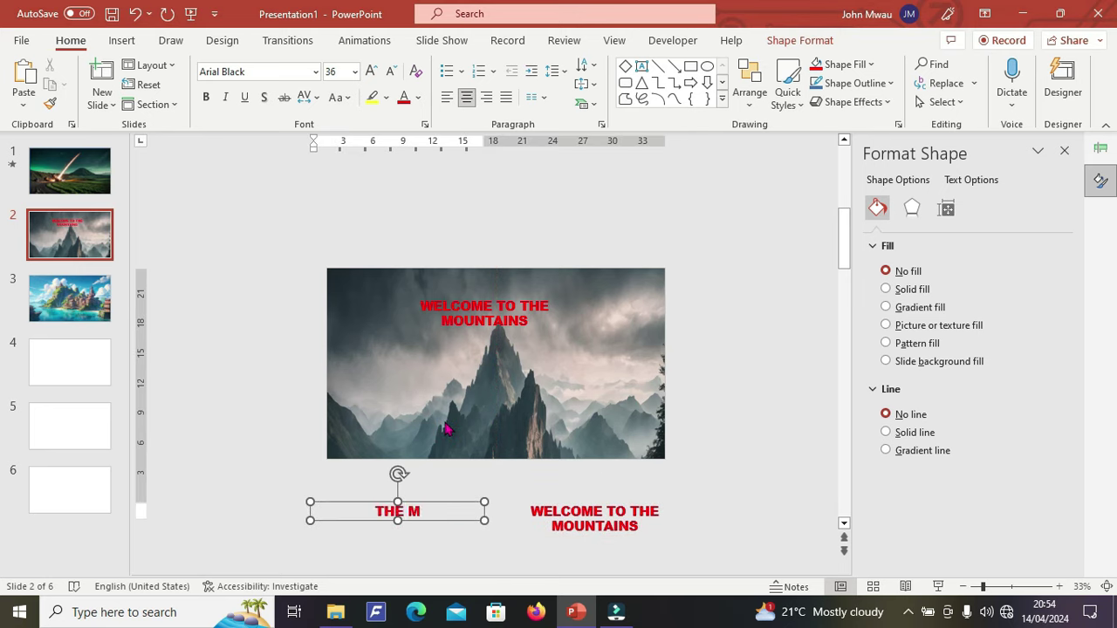
text(OTHER NATURE)
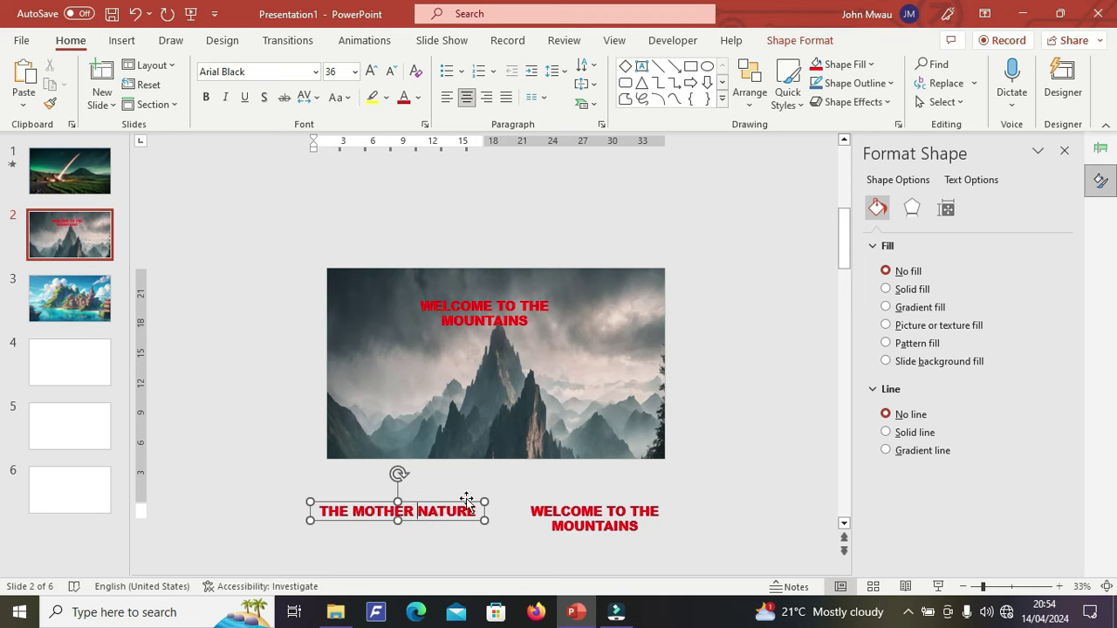
key(ctrl+Left)
text(OF)
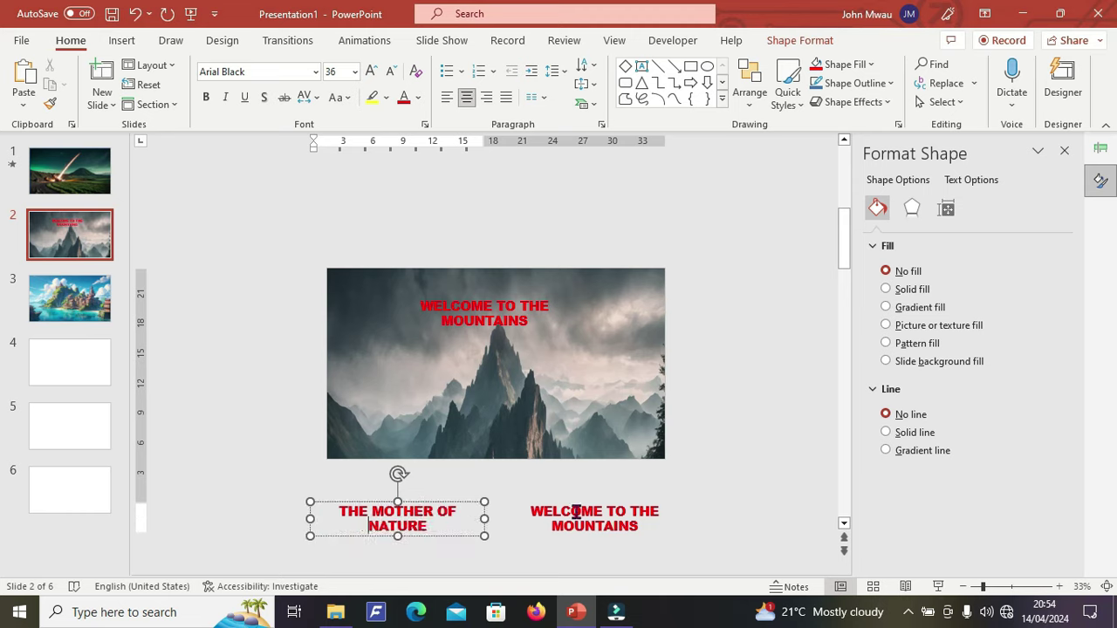
Replace the right copy's text with ADVENTURE BEGINS, split with ADVENTURE above BEGINS
click(574, 513)
triple_click(648, 530)
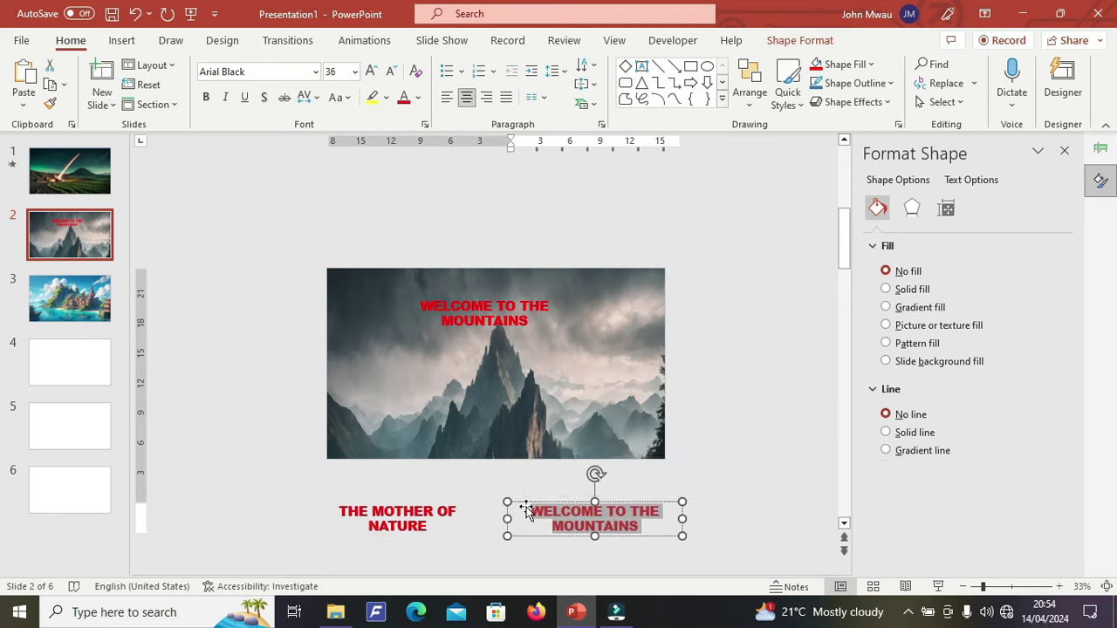
key(BackSpace)
text(ADVENTU)
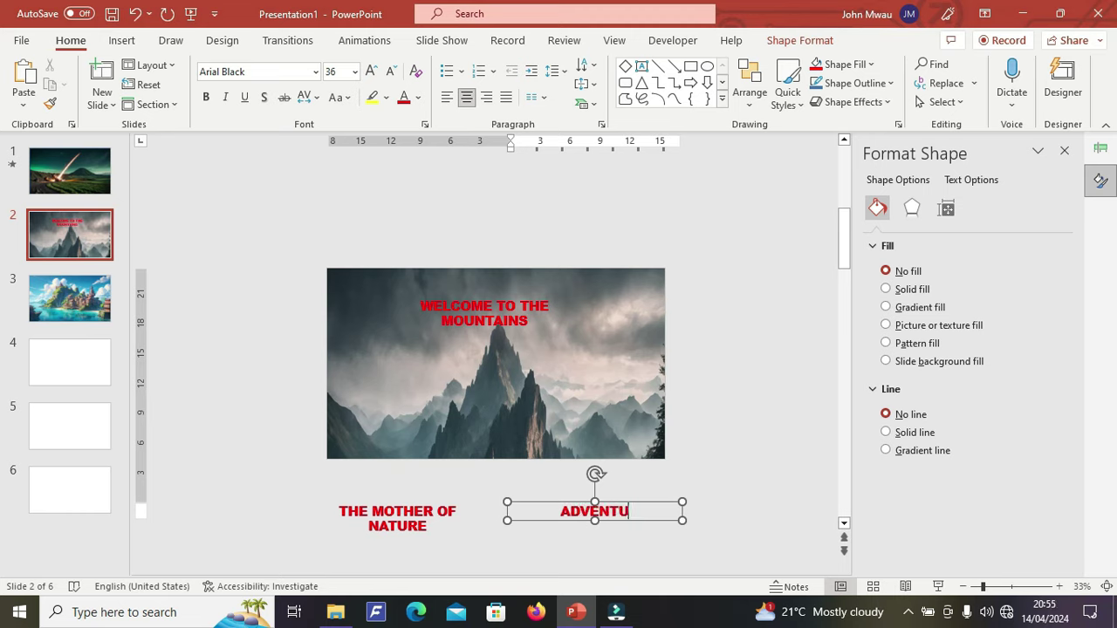
text(RE BEGINS)
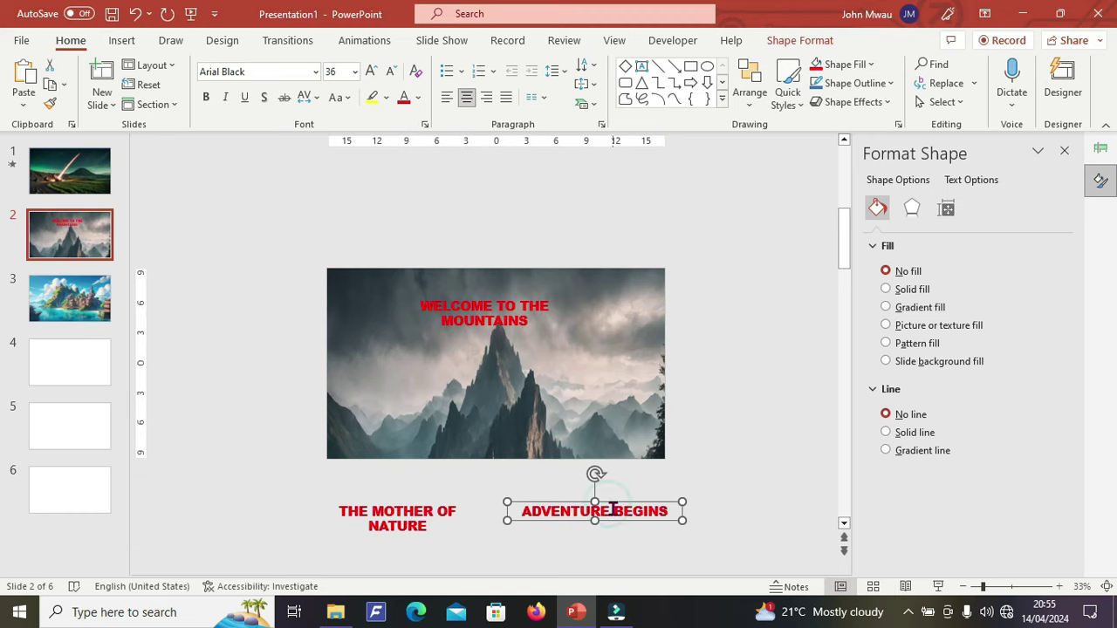
click(608, 510)
key(Return)
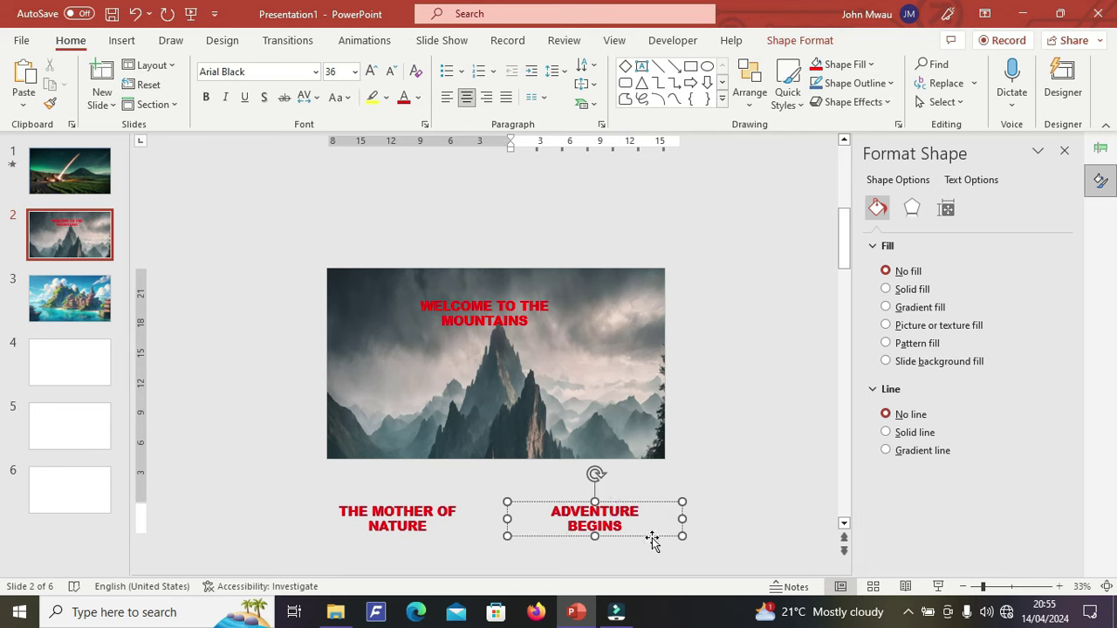
click(420, 512)
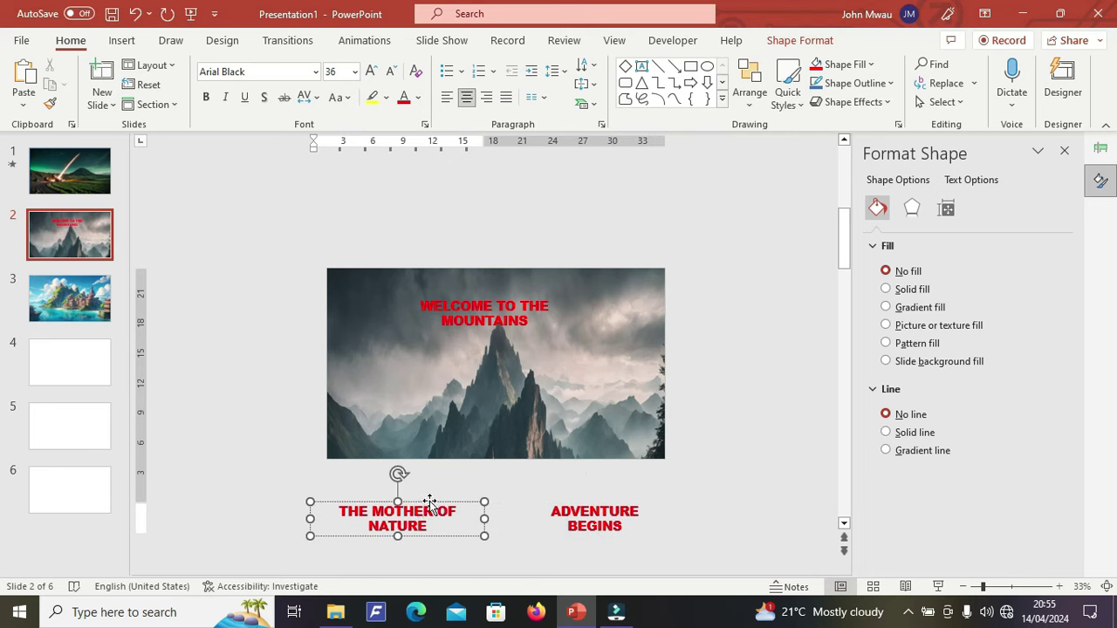
Duplicate slide 2 and set the copy's background bottom offset to -75%
click(61, 230)
right_click(61, 230)
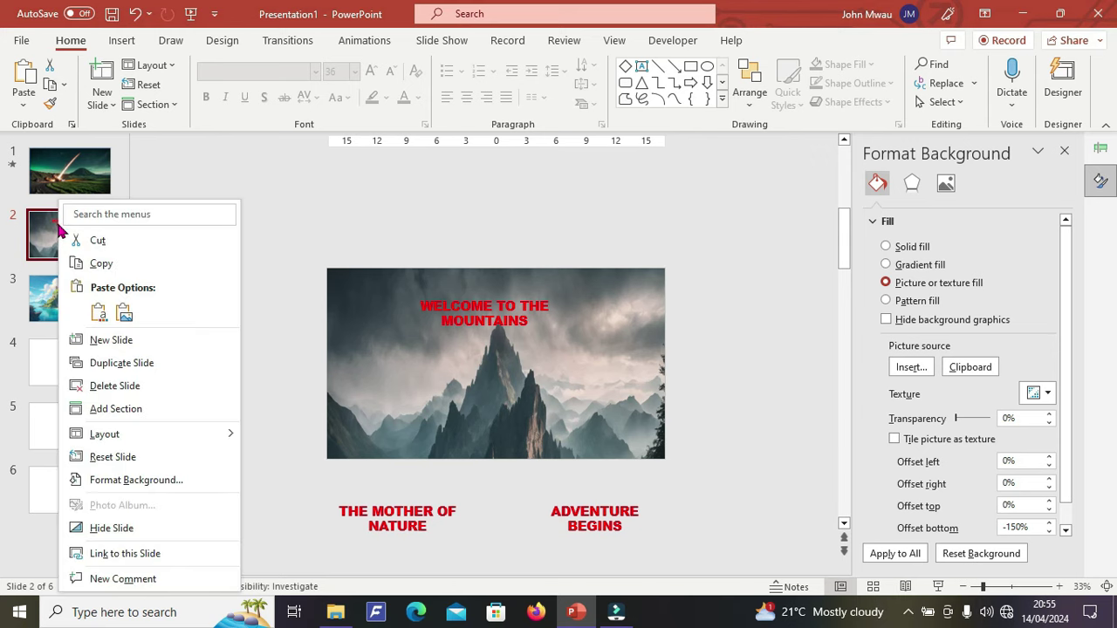
click(119, 364)
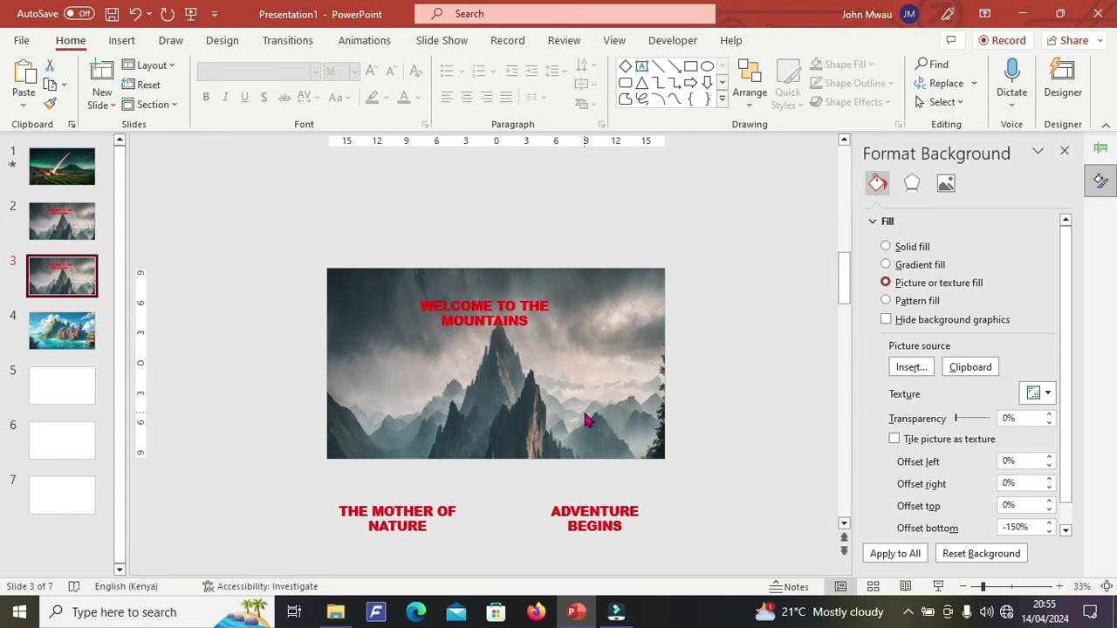
drag(1034, 528, 993, 533)
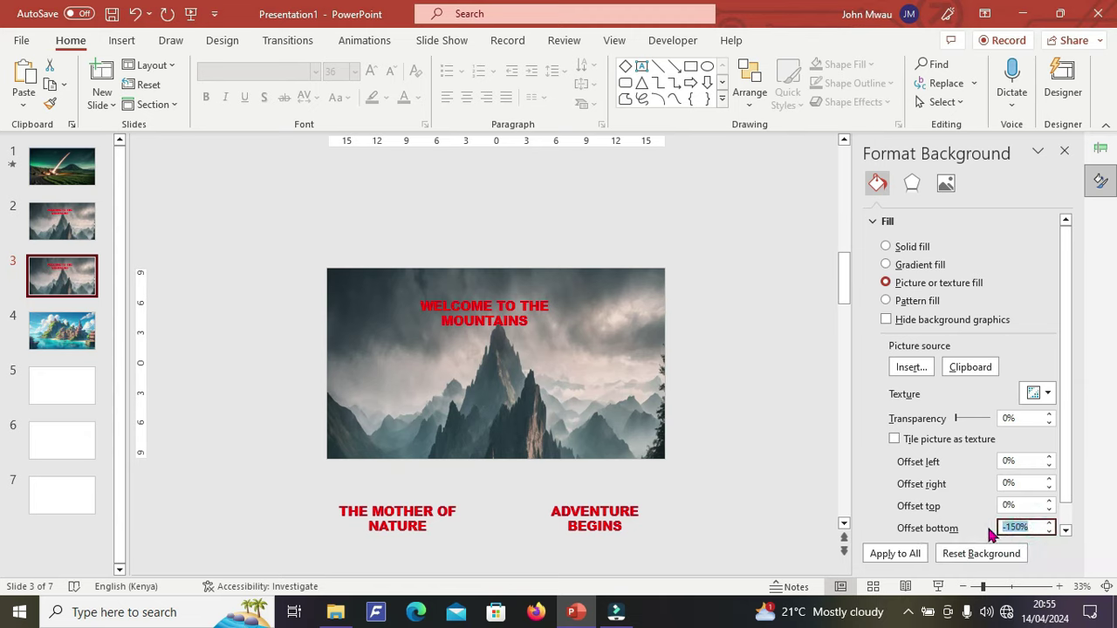
text(-)
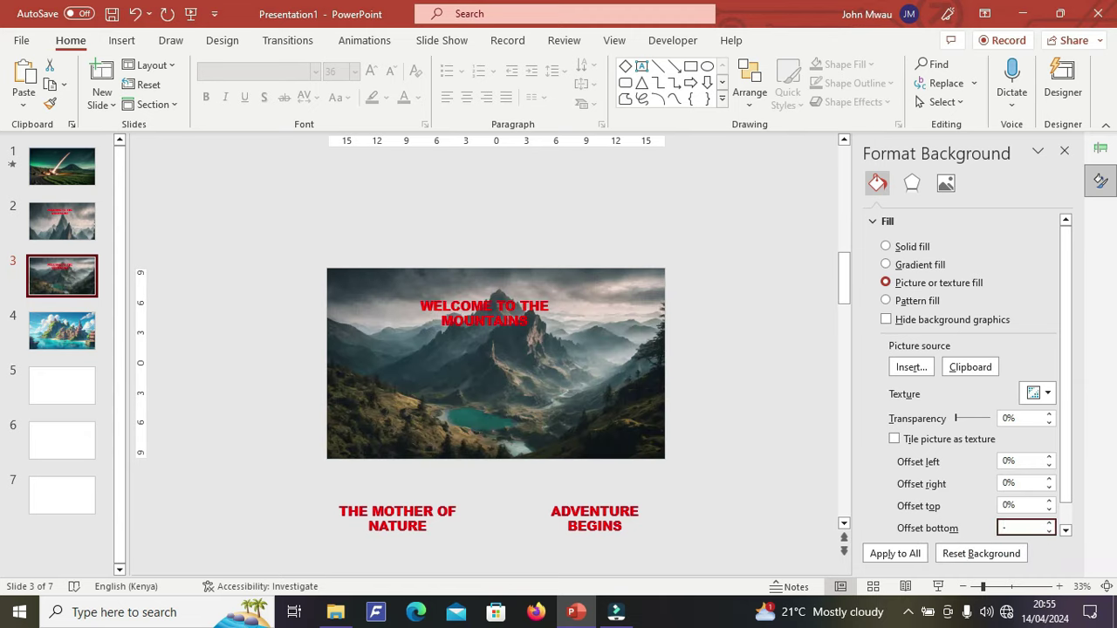
text(75)
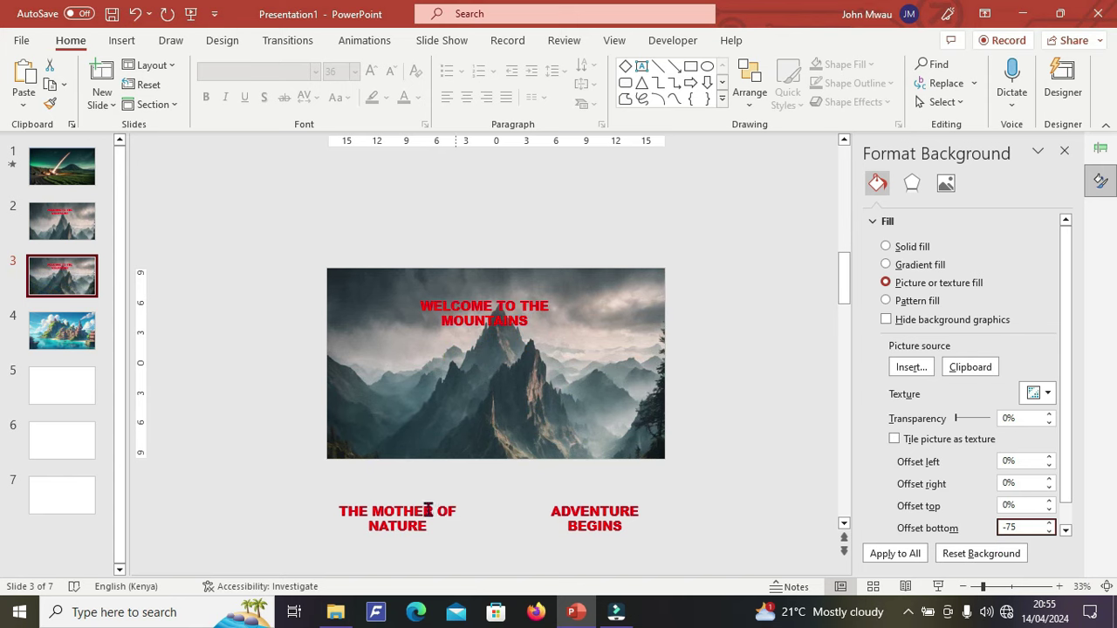
Move THE MOTHER OF NATURE onto the picture, WELCOME TO THE MOUNTAINS right, ADVENTURE BEGINS left
click(355, 510)
drag(384, 504, 394, 384)
click(481, 306)
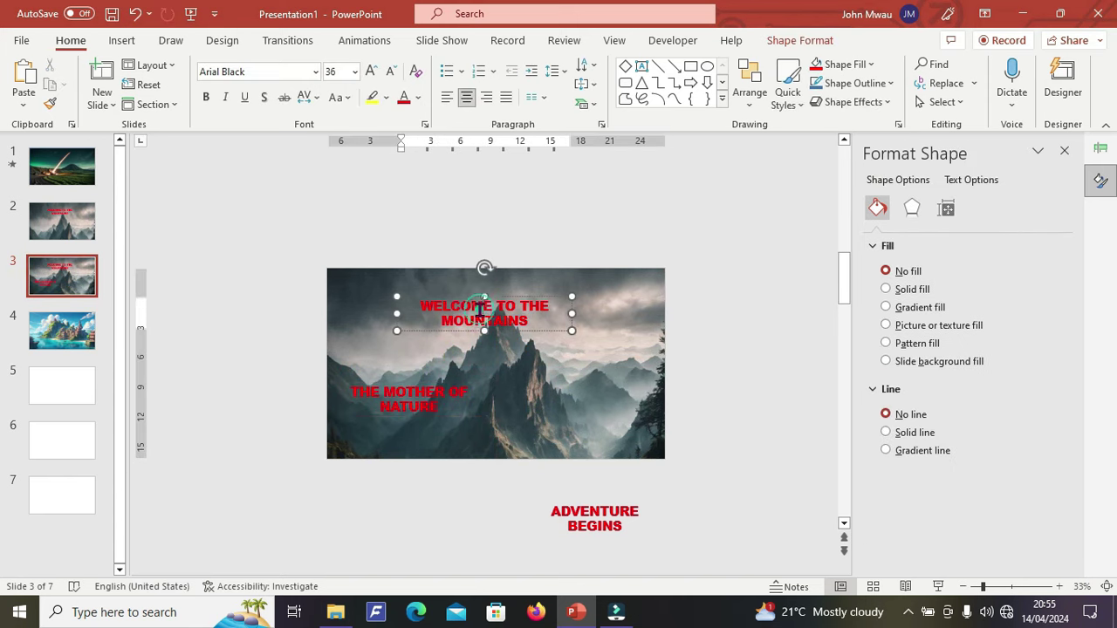
drag(515, 299, 799, 289)
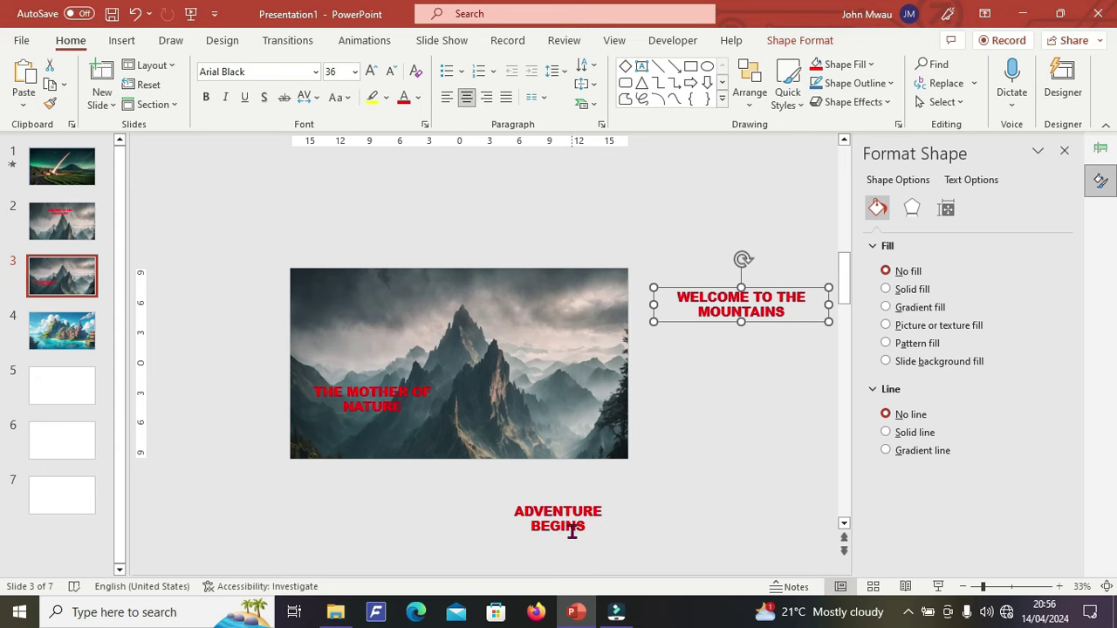
click(365, 400)
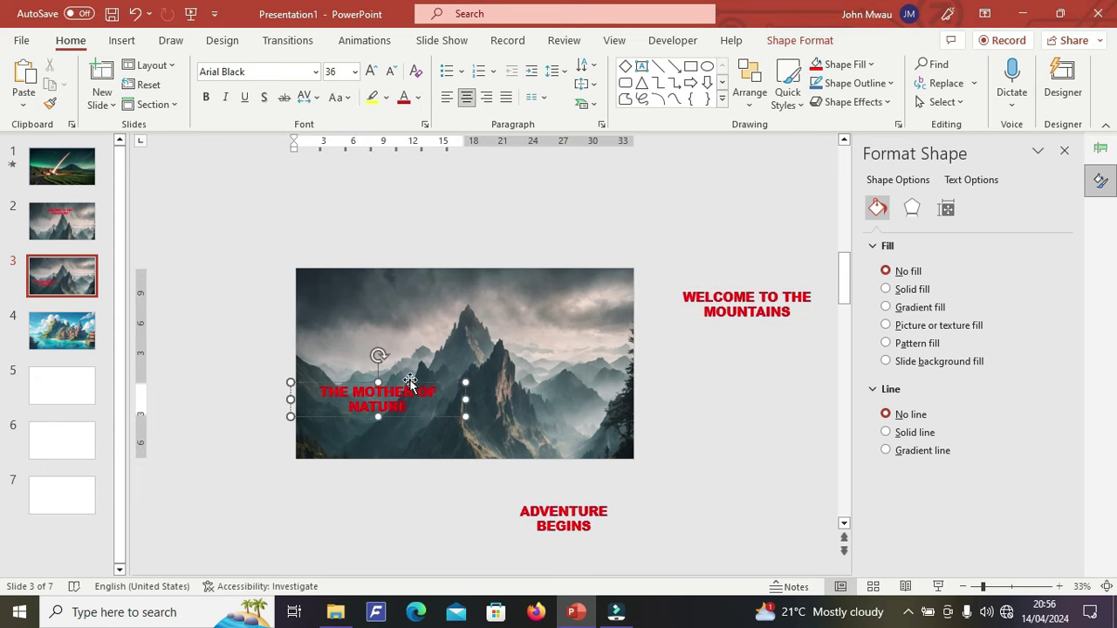
drag(410, 381, 410, 330)
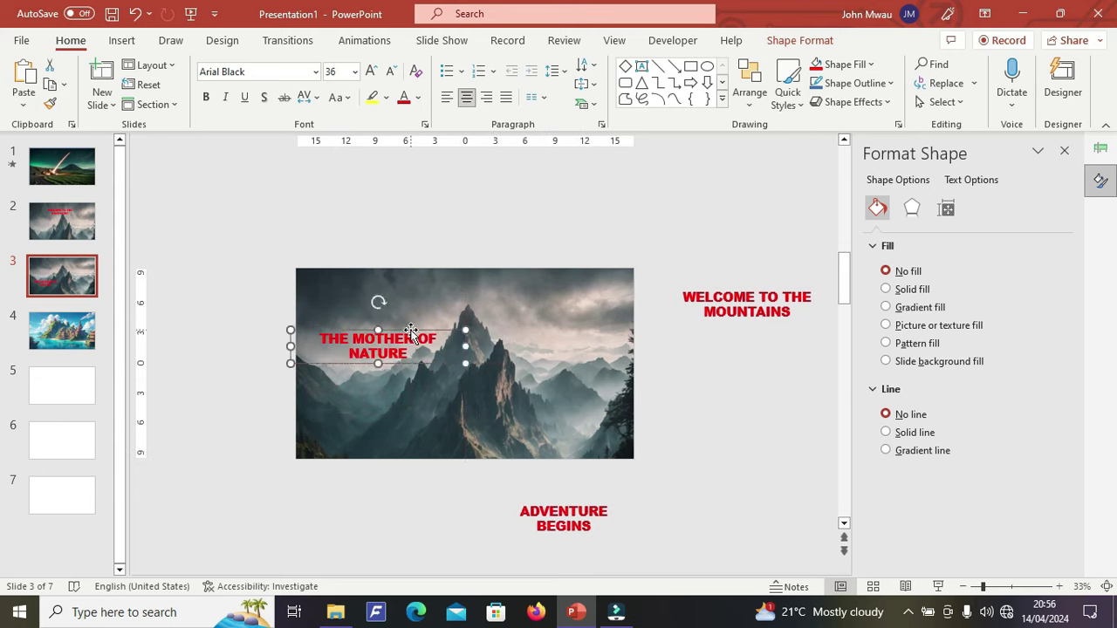
click(565, 504)
drag(571, 499, 418, 504)
Duplicate slide 3 and set the copy's background bottom offset to 0%
right_click(83, 286)
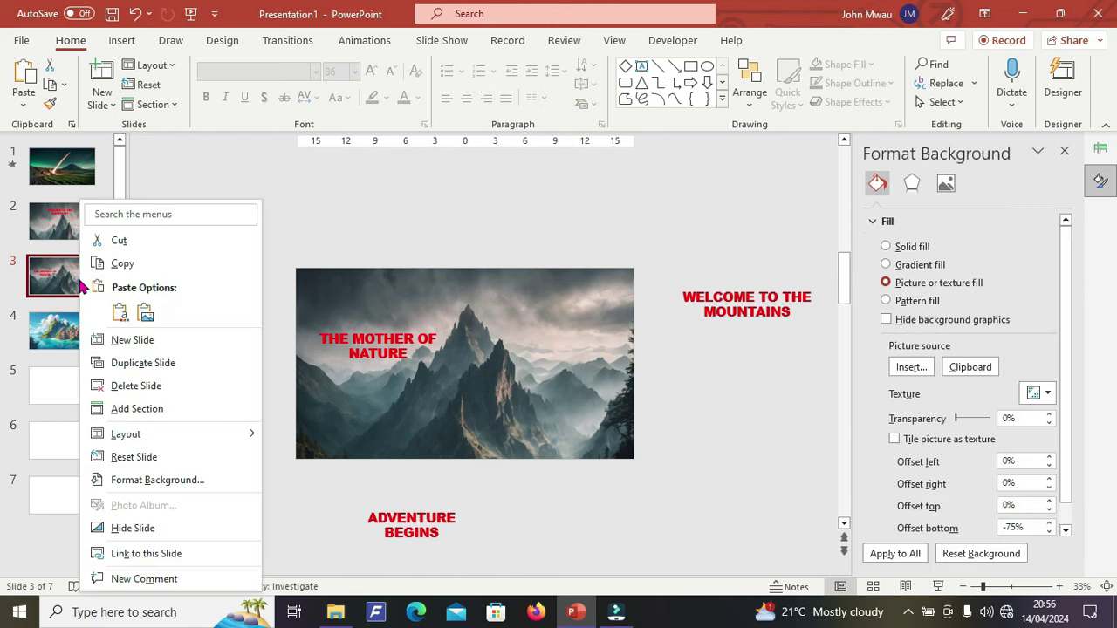
click(134, 365)
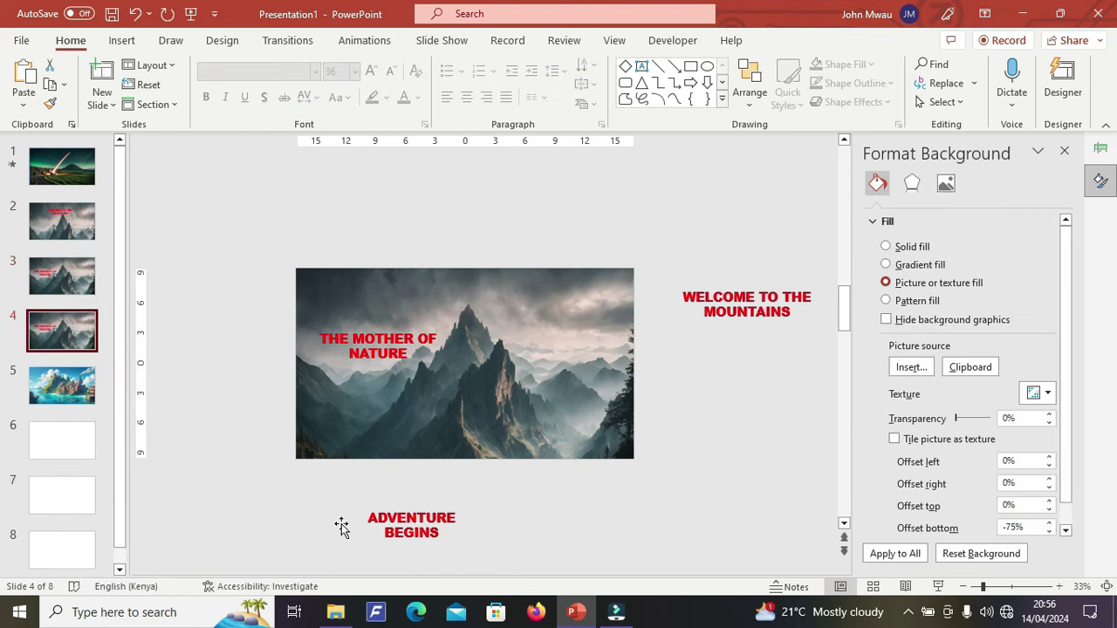
drag(1036, 527, 1001, 527)
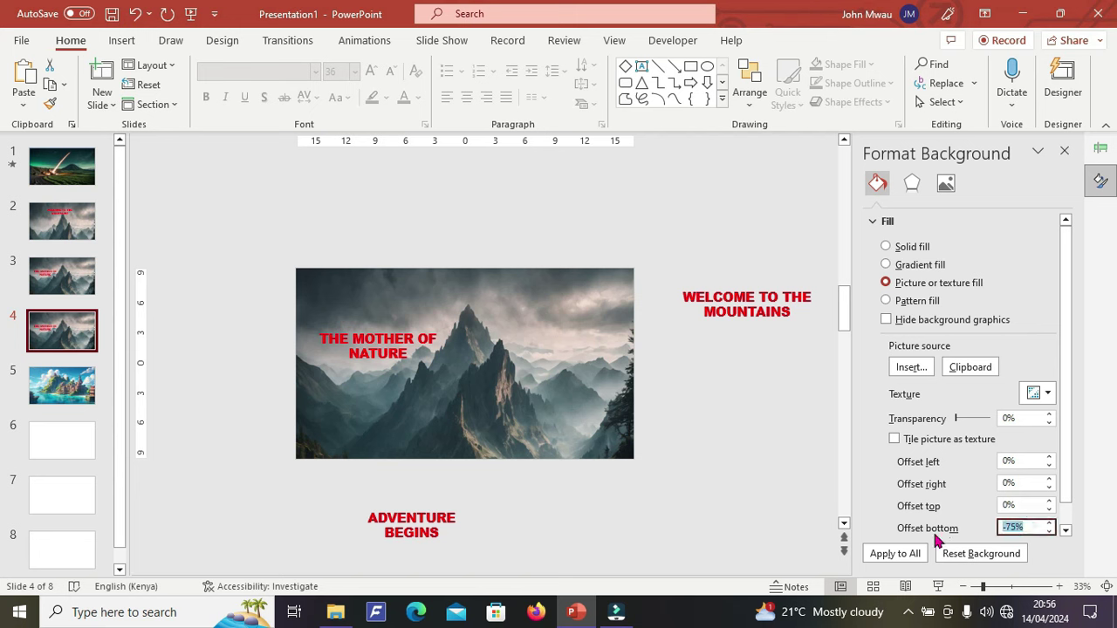
text(0)
Move THE MOTHER OF NATURE off the picture to the right and ADVENTURE BEGINS onto its upper left
click(375, 321)
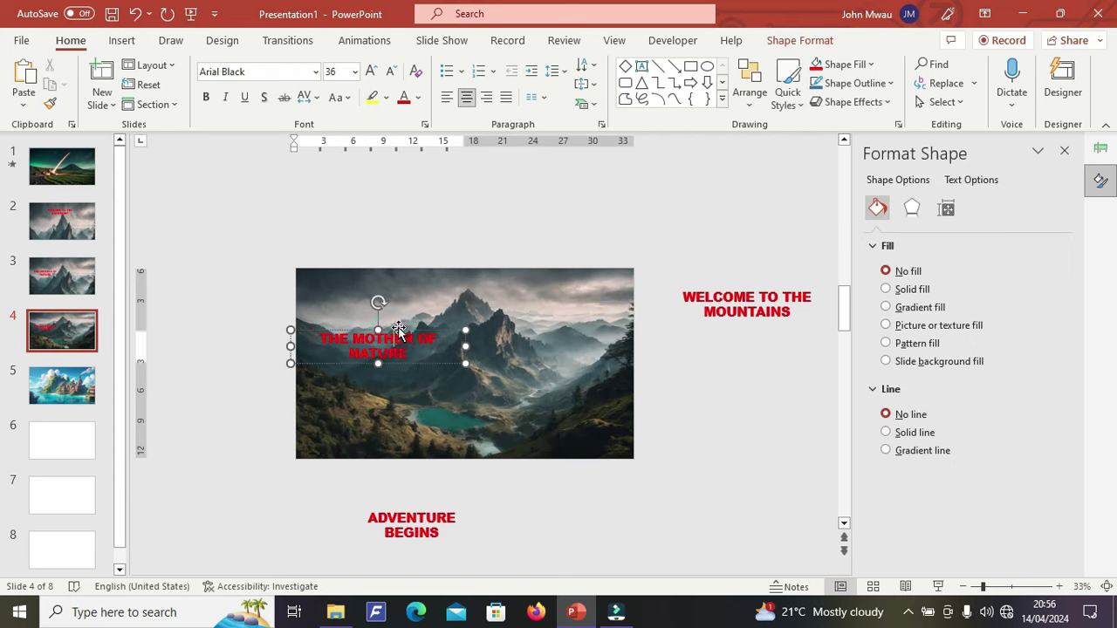
drag(376, 321, 721, 335)
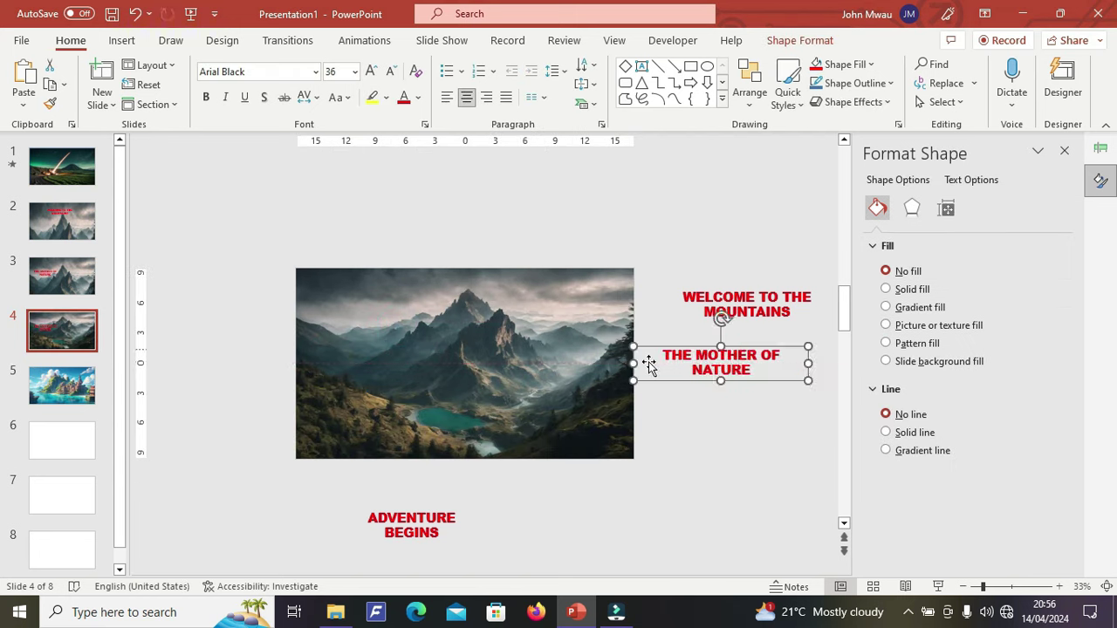
click(410, 531)
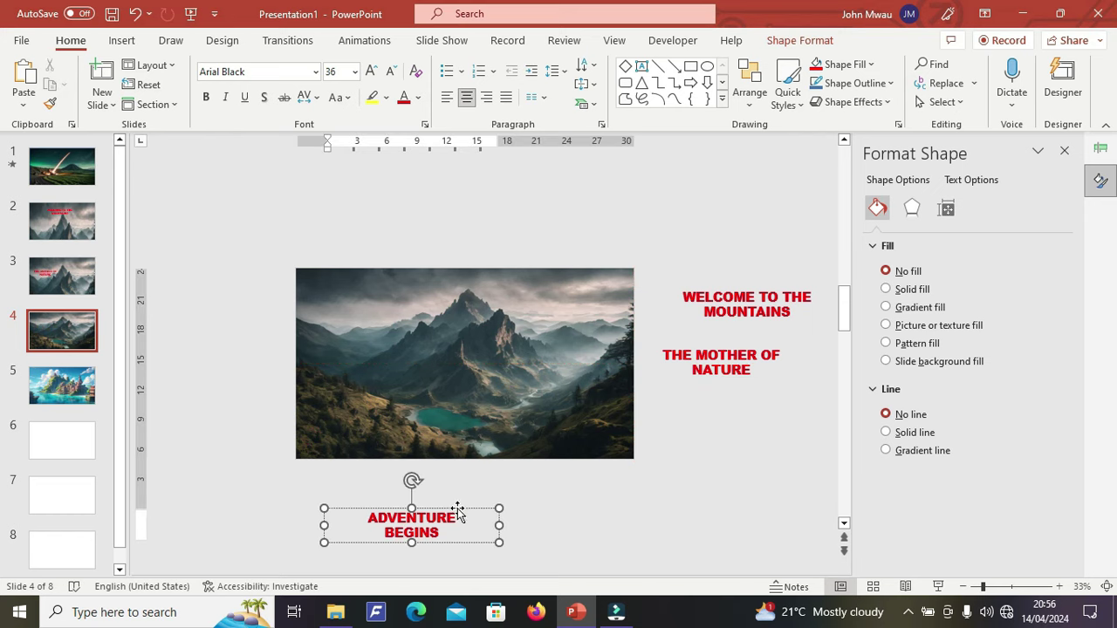
drag(458, 511, 366, 338)
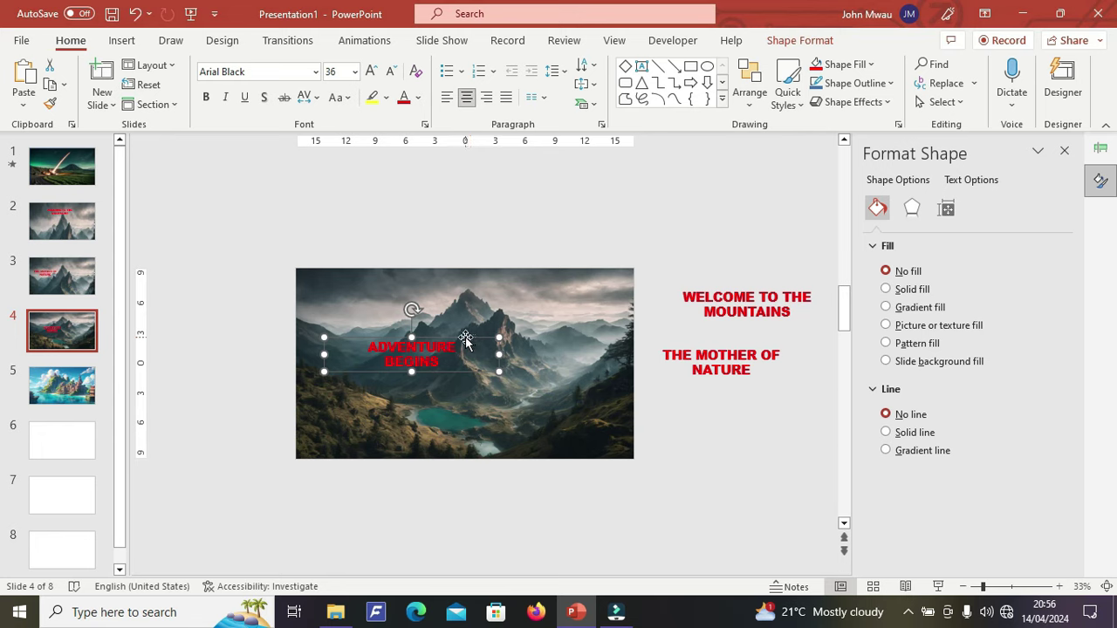
drag(465, 338, 423, 340)
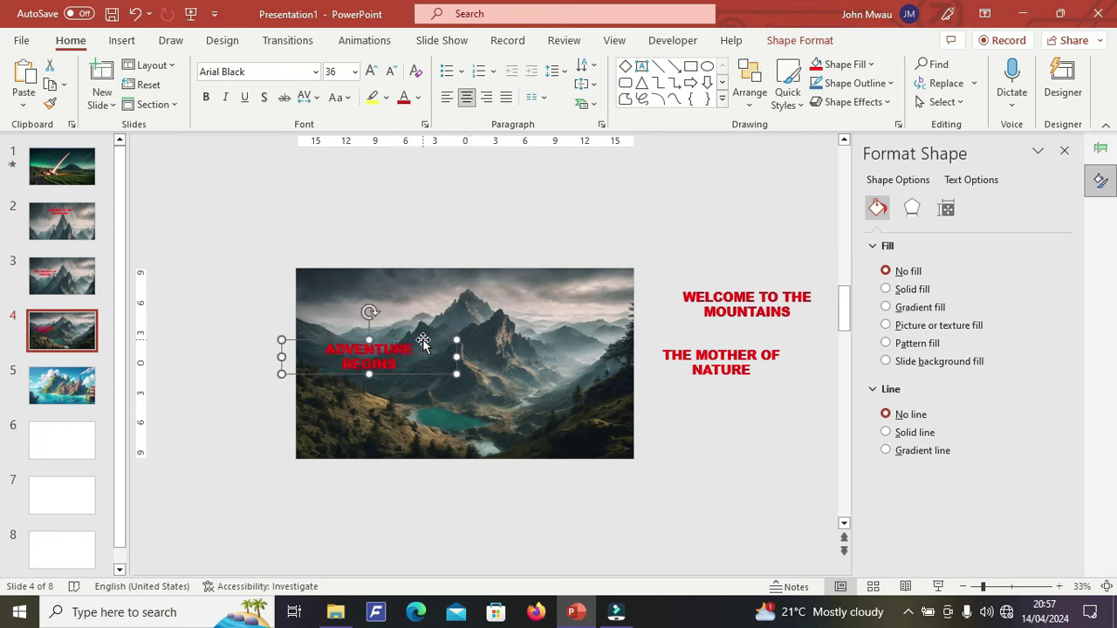
Make the island picture on slide 5 the slide's picture-fill background
click(70, 393)
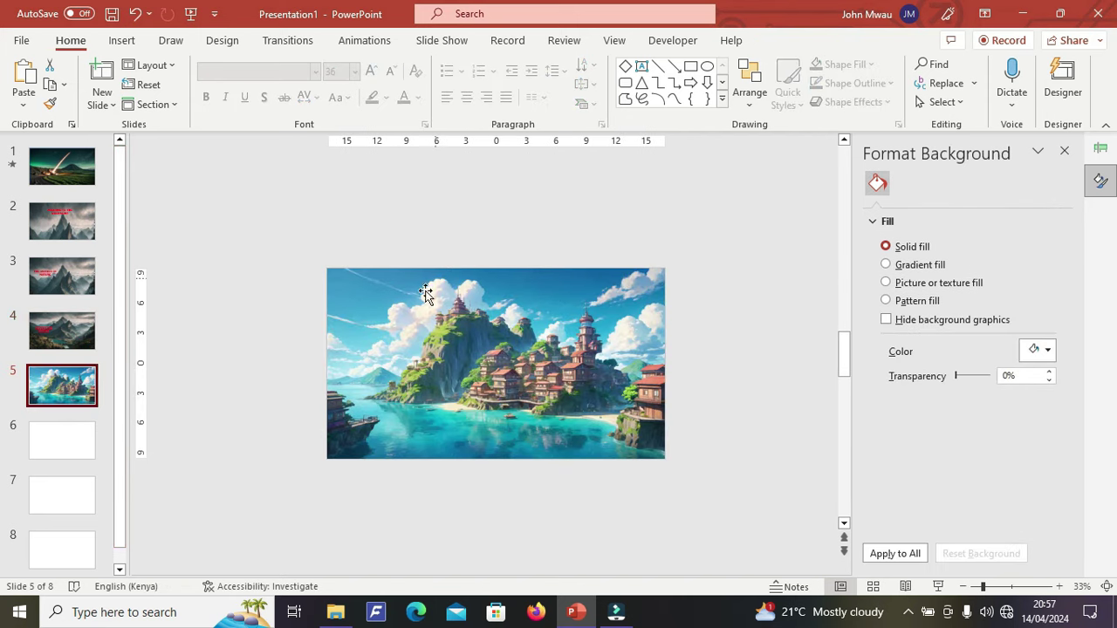
click(400, 311)
key(ctrl+x)
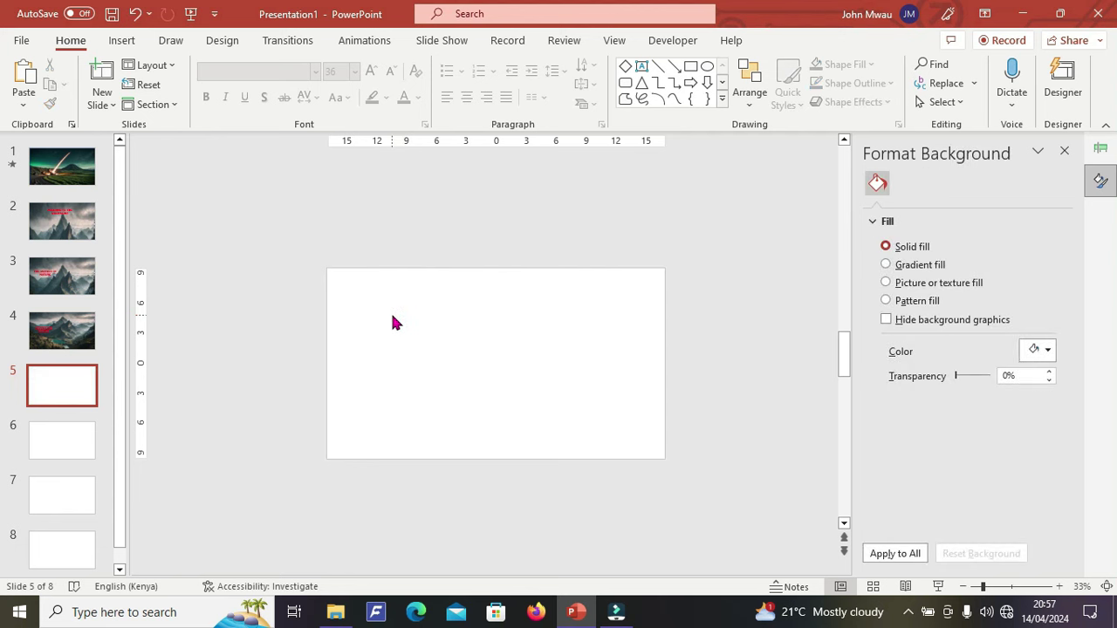
click(938, 283)
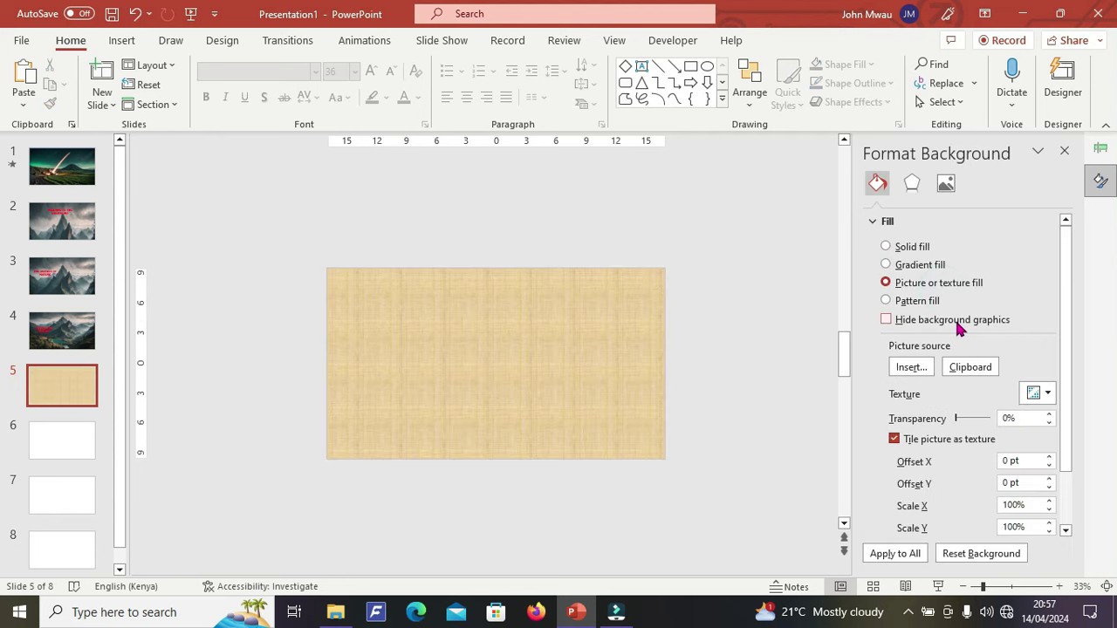
click(967, 368)
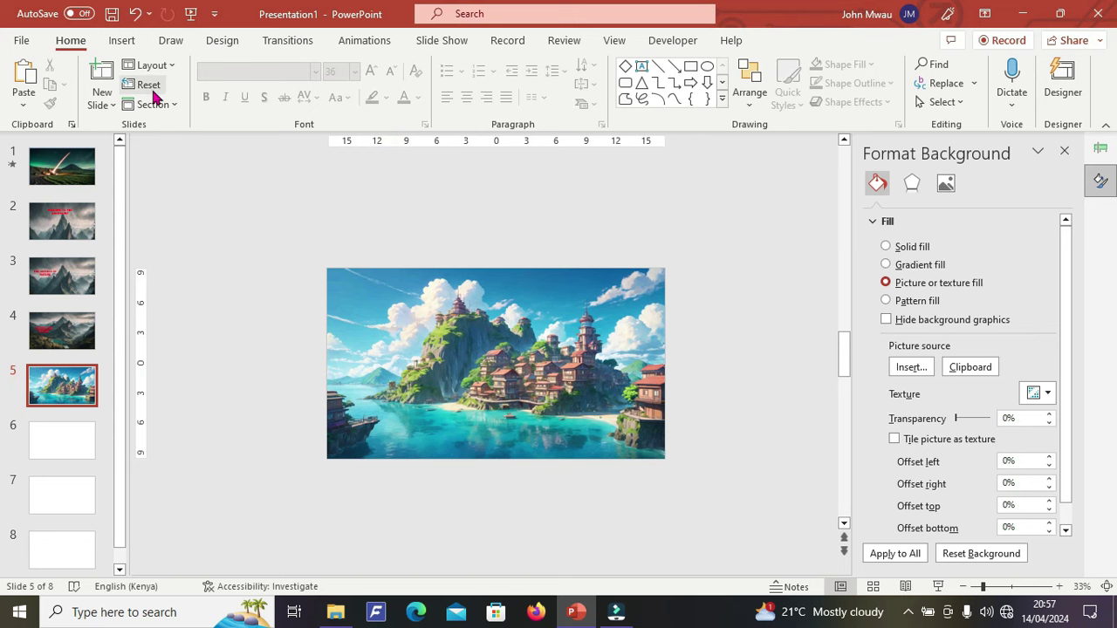
Draw a large rectangle over the island picture, tilt it and shift it up-left
click(123, 41)
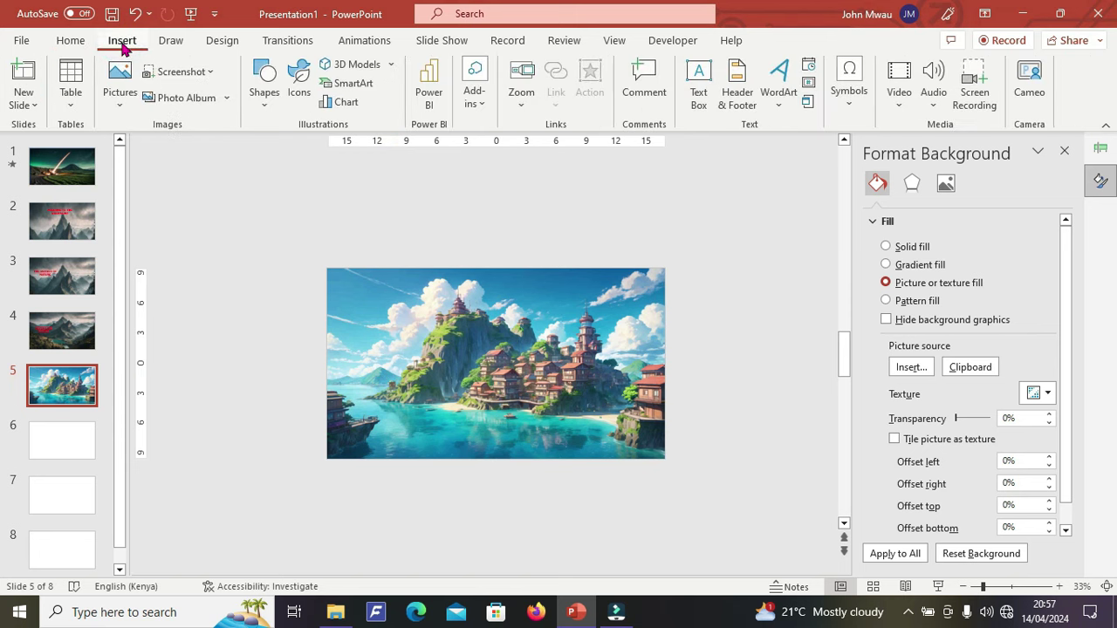
click(267, 111)
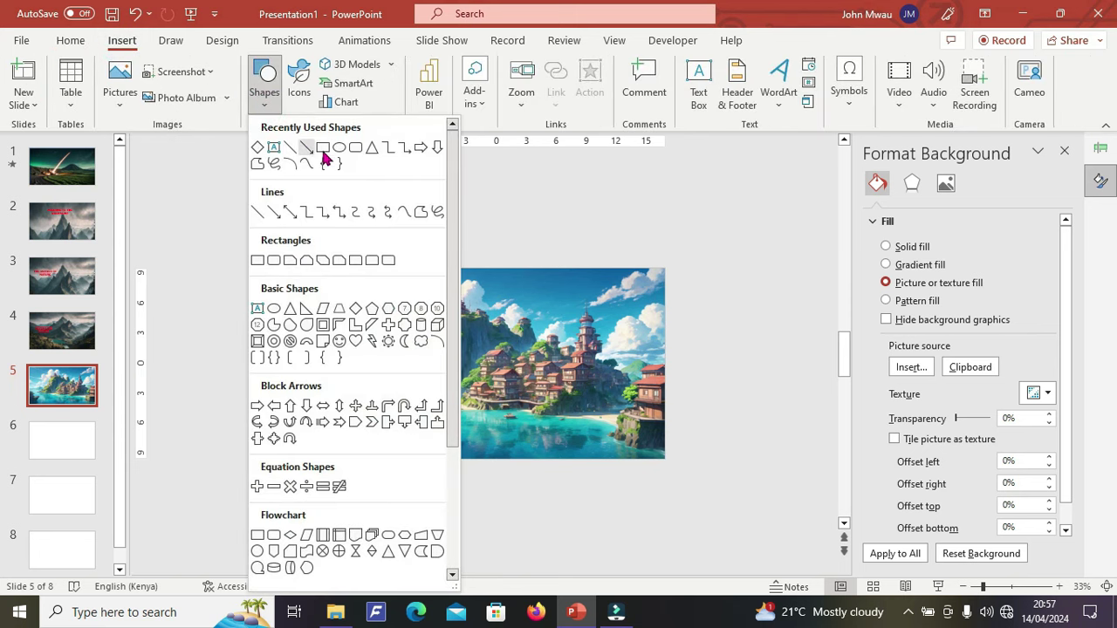
click(324, 157)
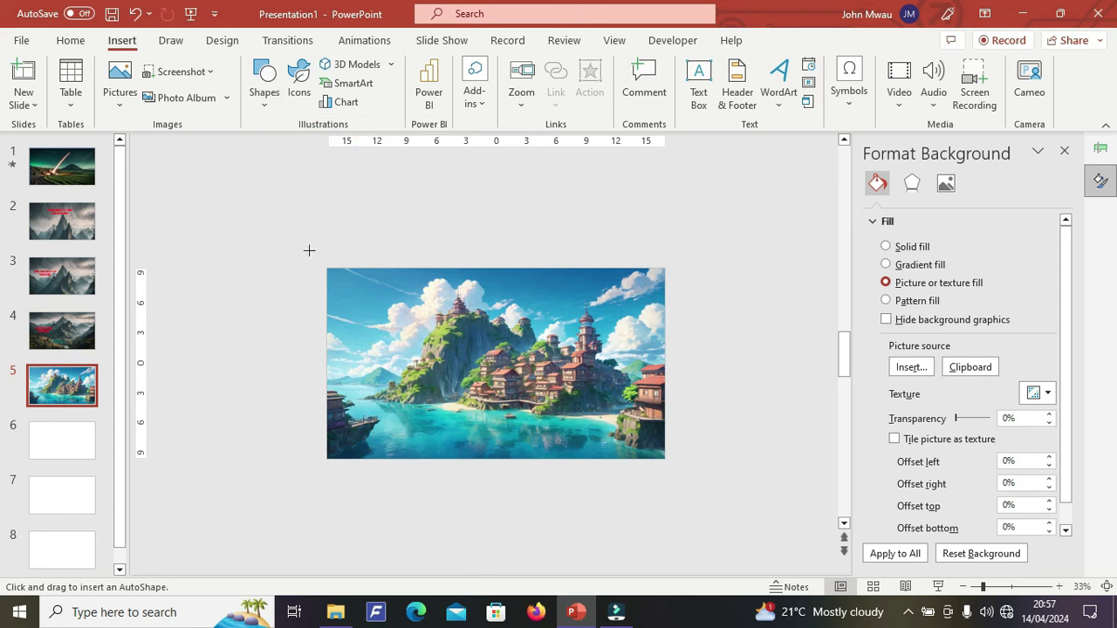
drag(307, 251, 542, 516)
drag(427, 221, 471, 229)
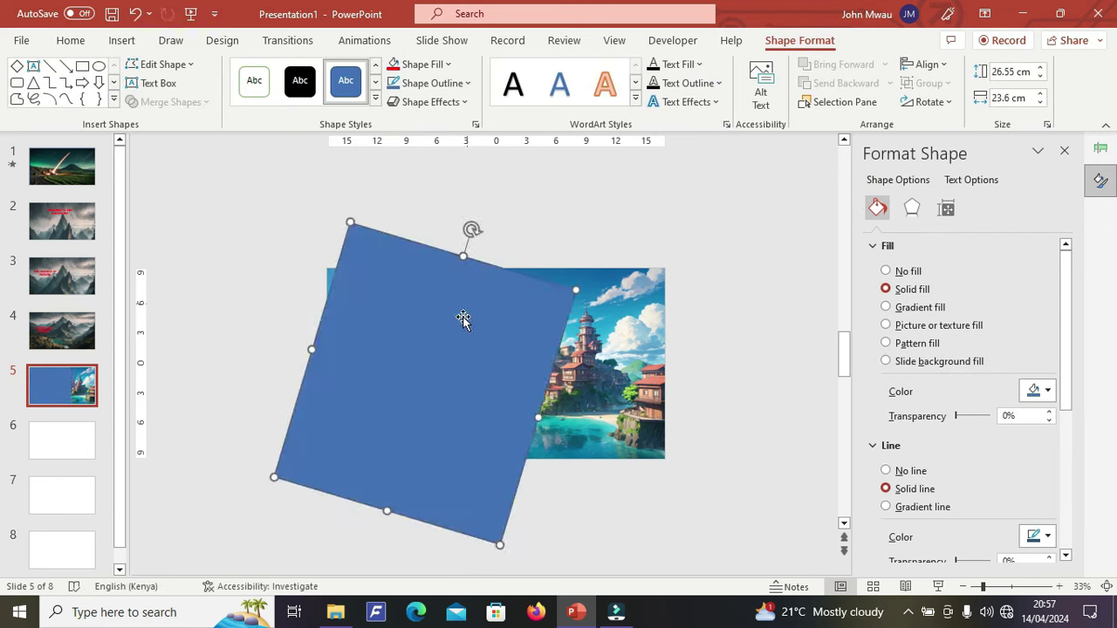
drag(461, 325, 399, 296)
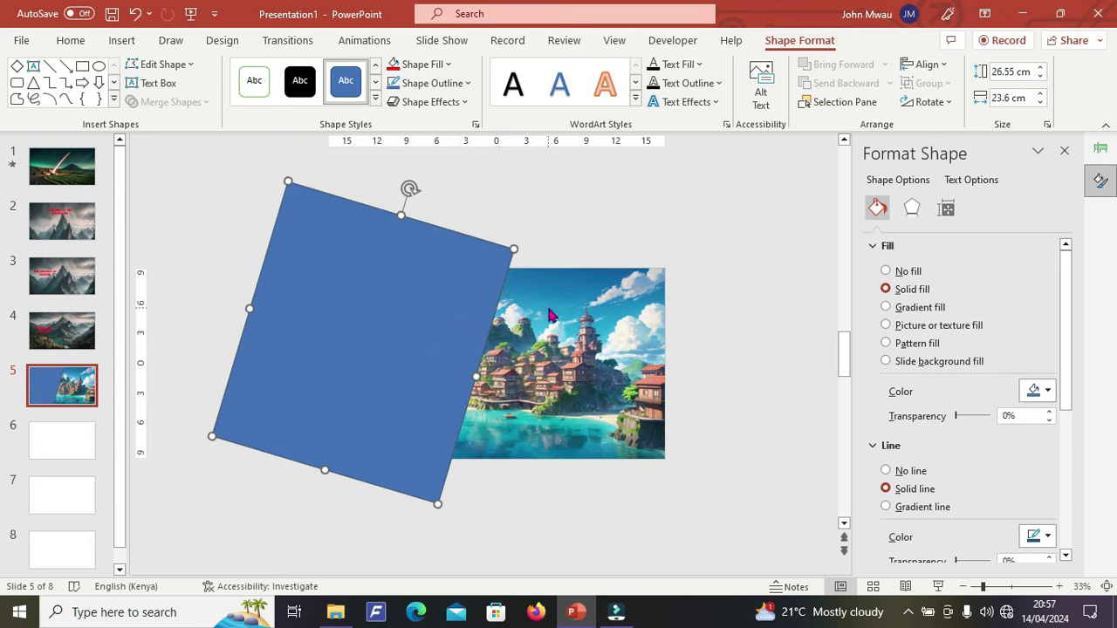
Draw a diamond over the picture, move it left and widen it to 26.44 cm
click(16, 67)
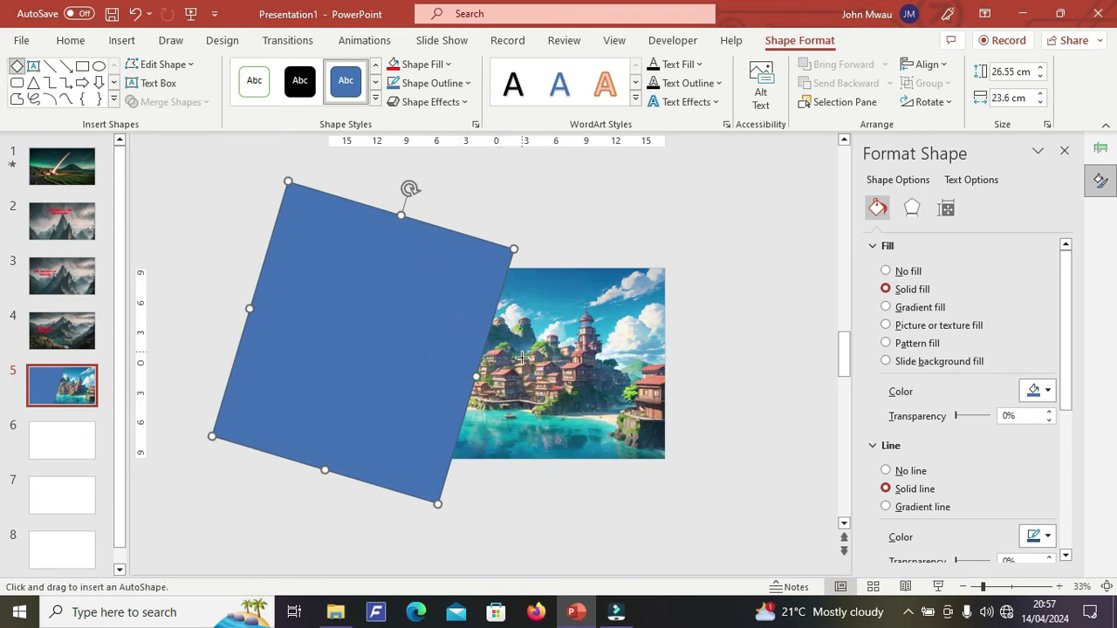
mouse_move(570, 229)
mouse_down()
mouse_move(750, 462)
mouse_move(757, 572)
mouse_move(800, 550)
mouse_up()
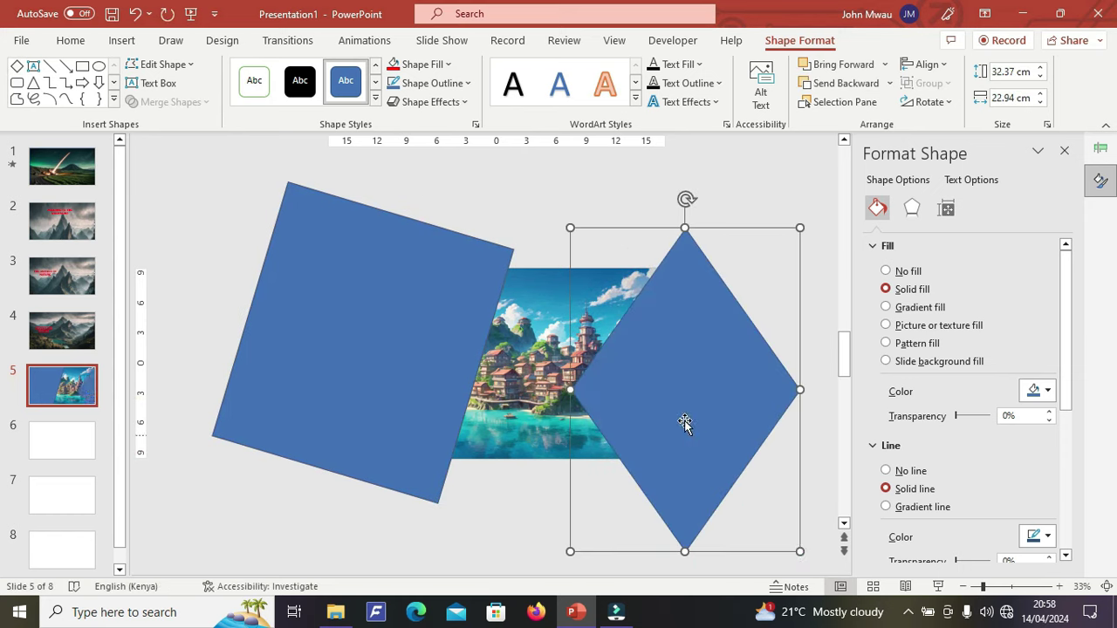
drag(684, 421, 628, 405)
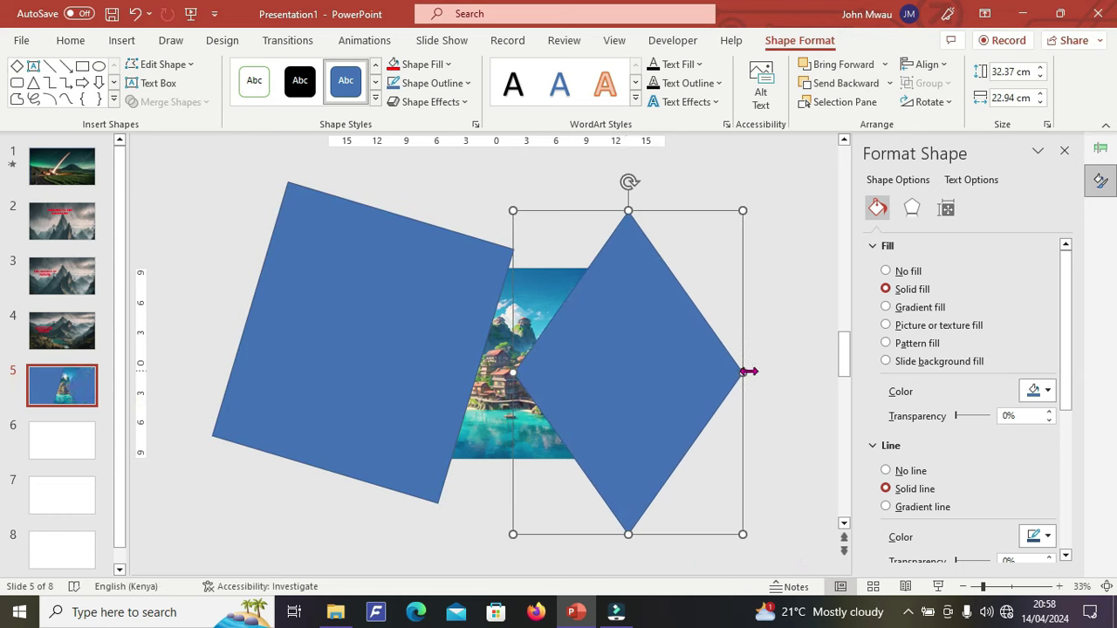
drag(748, 371, 725, 387)
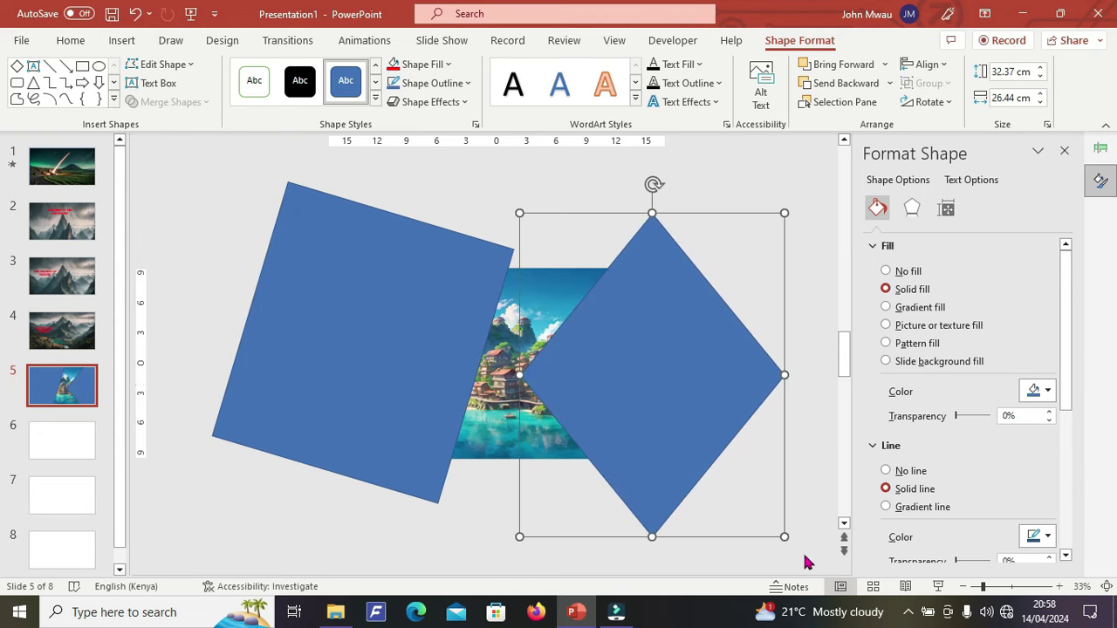
Fill the diamond red, and make both shapes 32% transparent with no outline
click(394, 65)
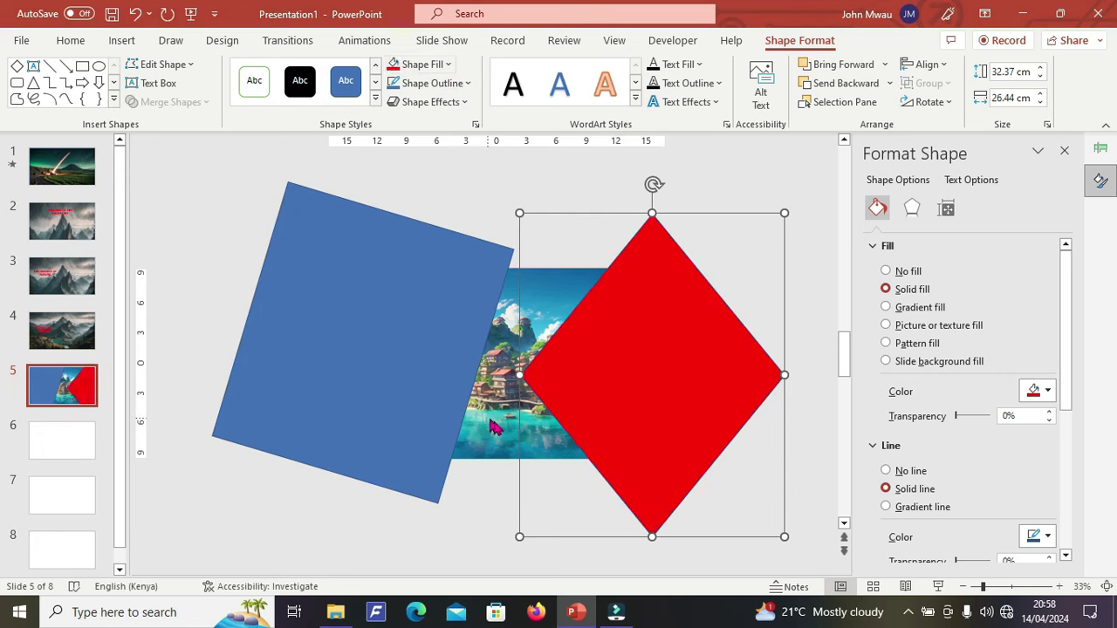
drag(553, 374, 554, 369)
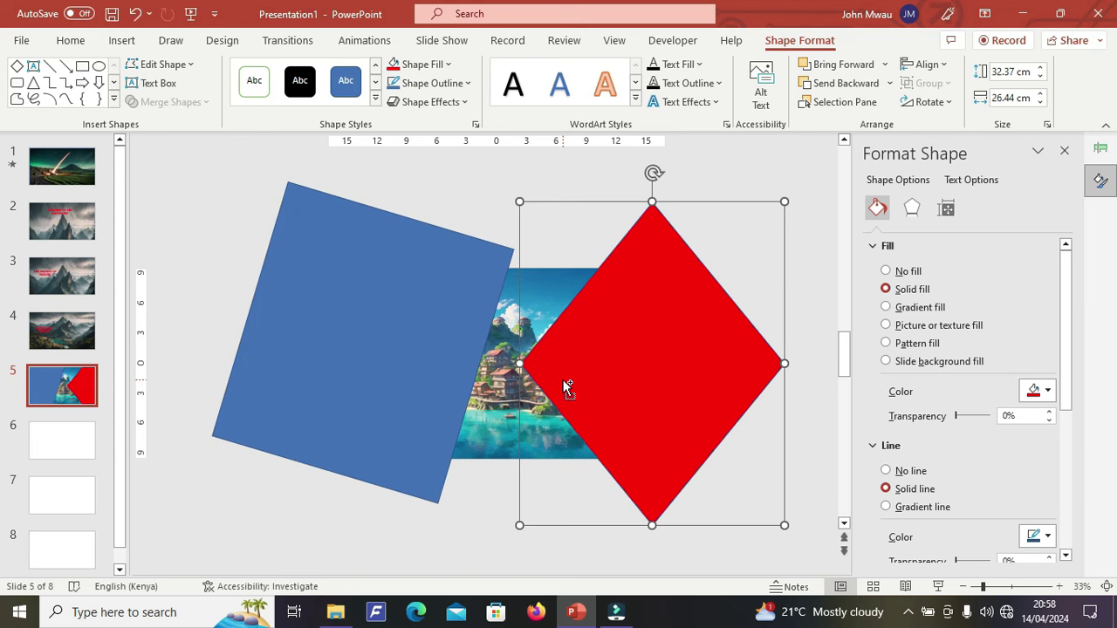
click(564, 381)
click(791, 558)
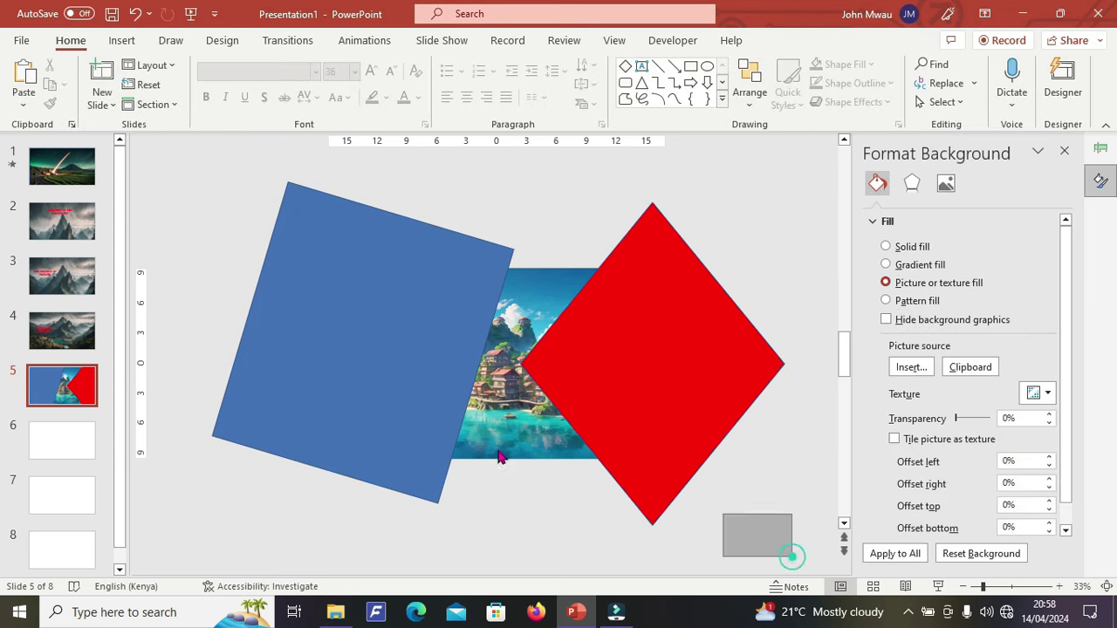
click(463, 349)
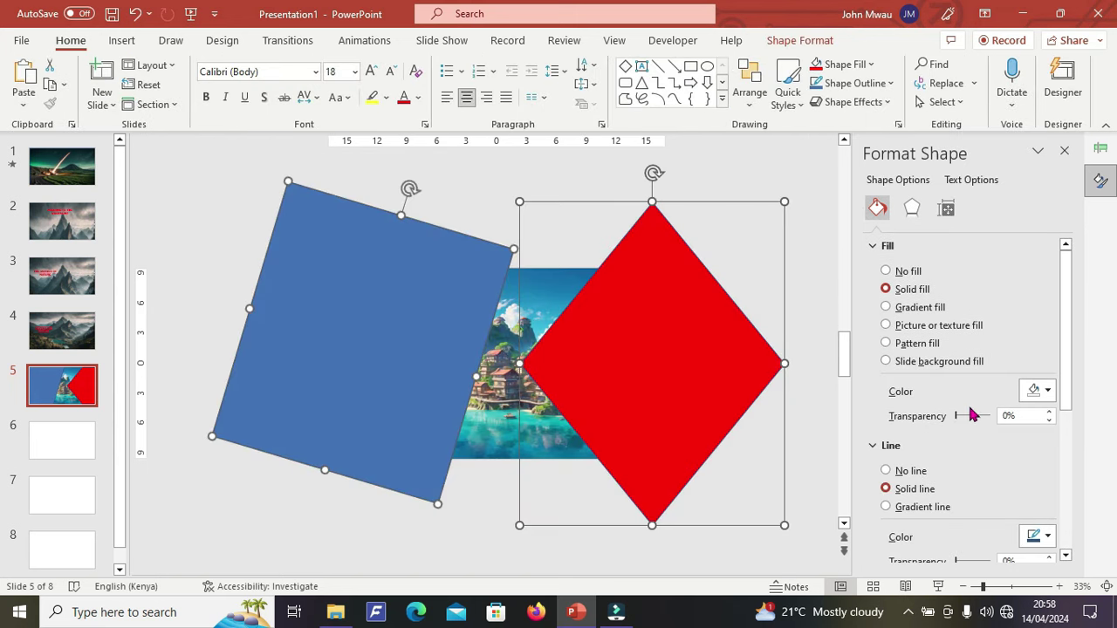
drag(958, 417, 965, 417)
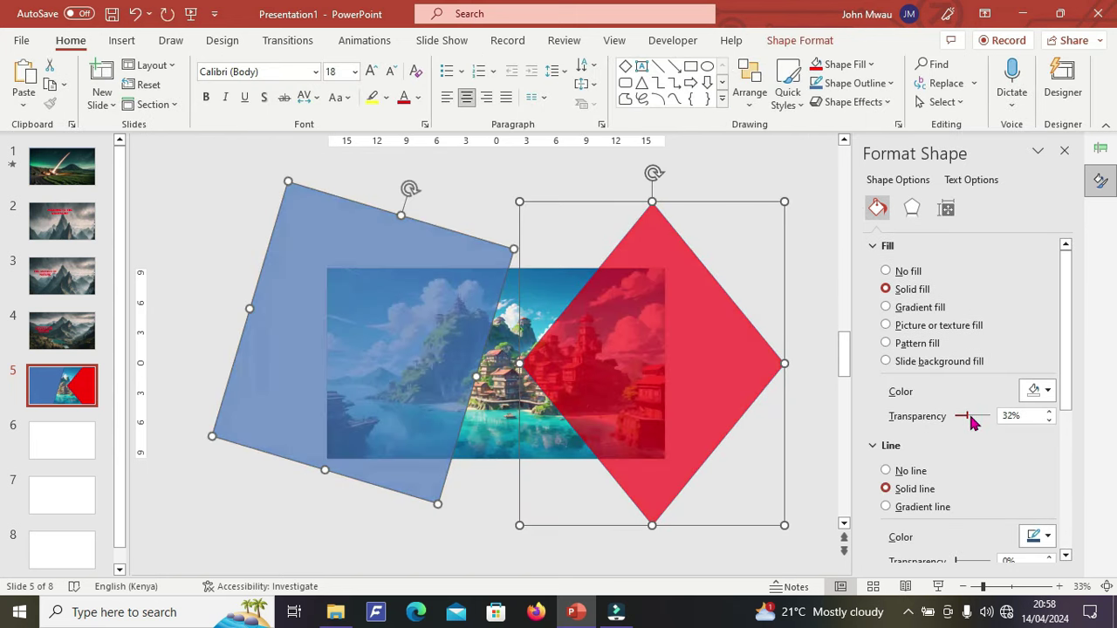
click(886, 471)
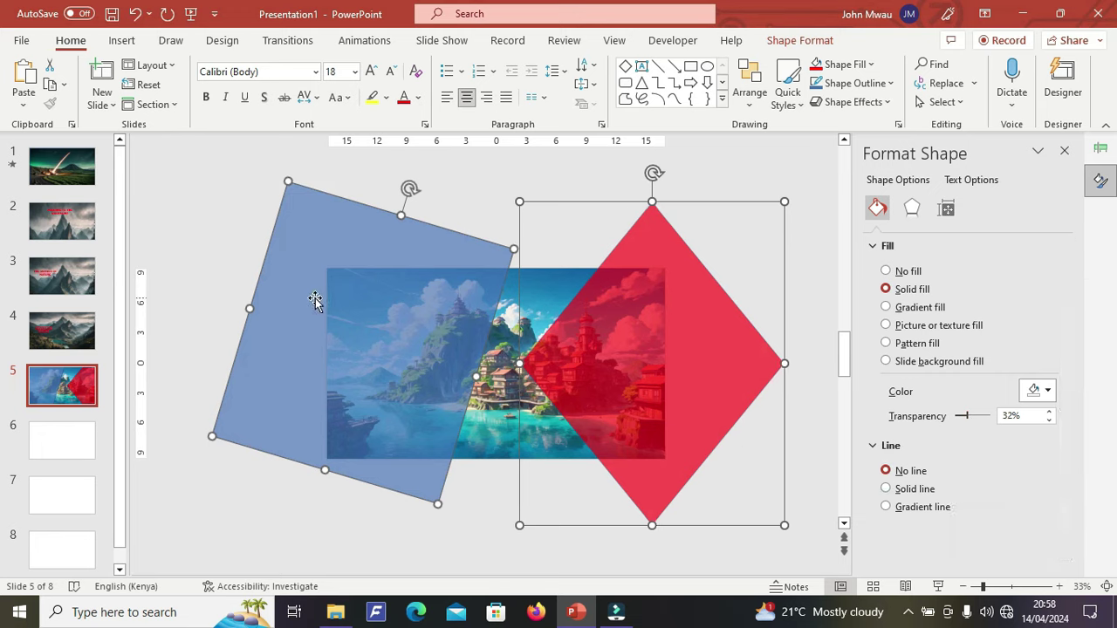
drag(315, 301, 284, 298)
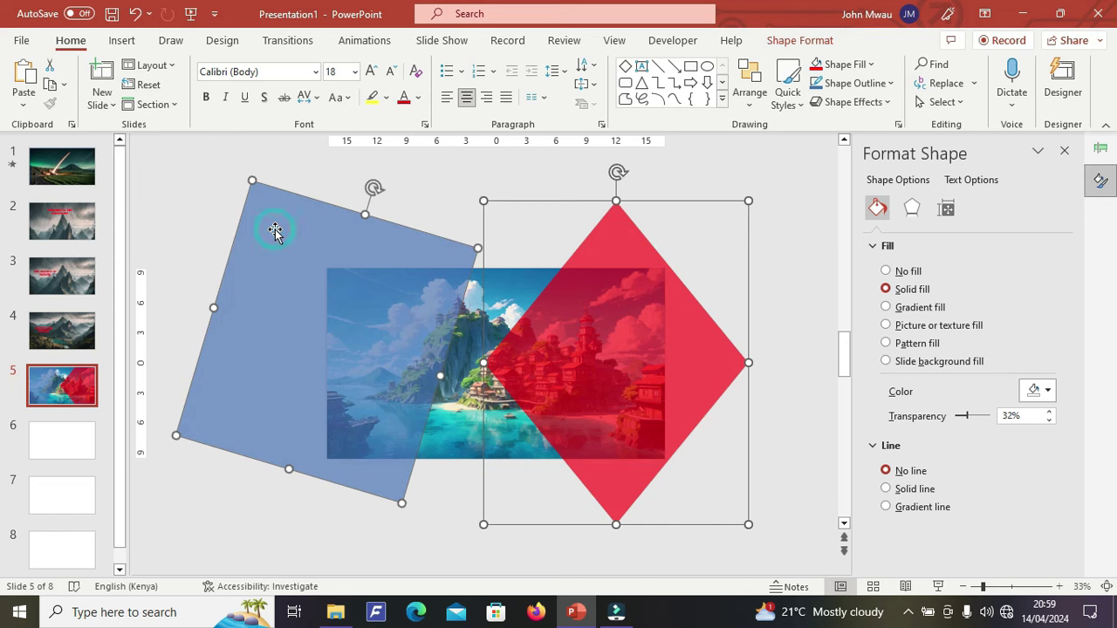
Duplicate the square and diamond, rotate the copies and shift them into overlapping positions
drag(275, 236, 282, 294)
drag(392, 189, 362, 183)
drag(339, 339, 339, 340)
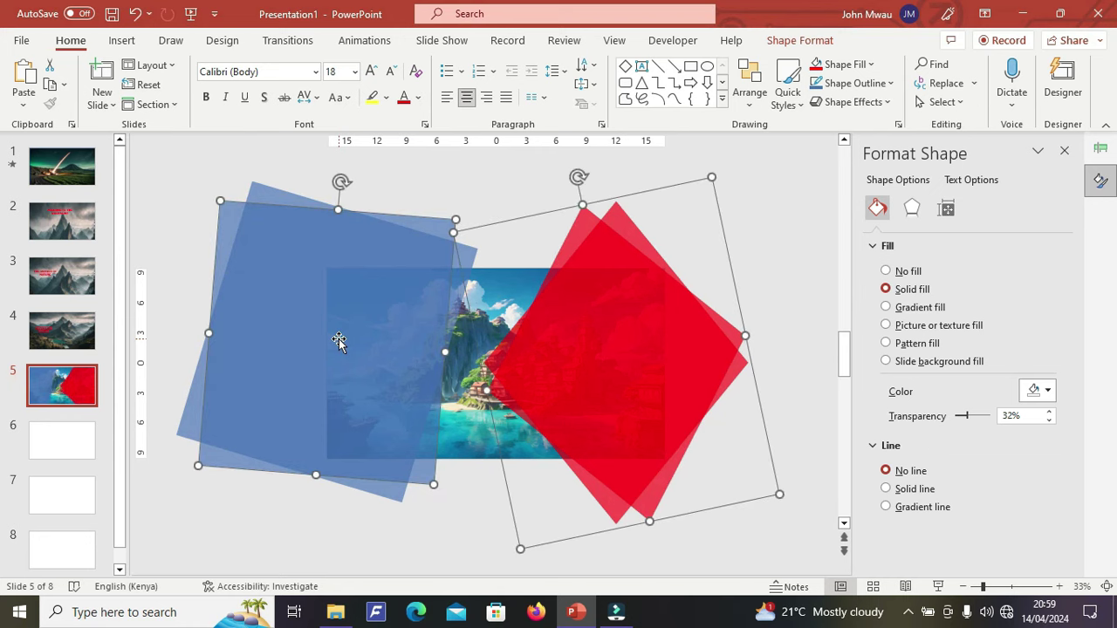
click(338, 340)
drag(342, 182, 418, 197)
drag(399, 287, 402, 255)
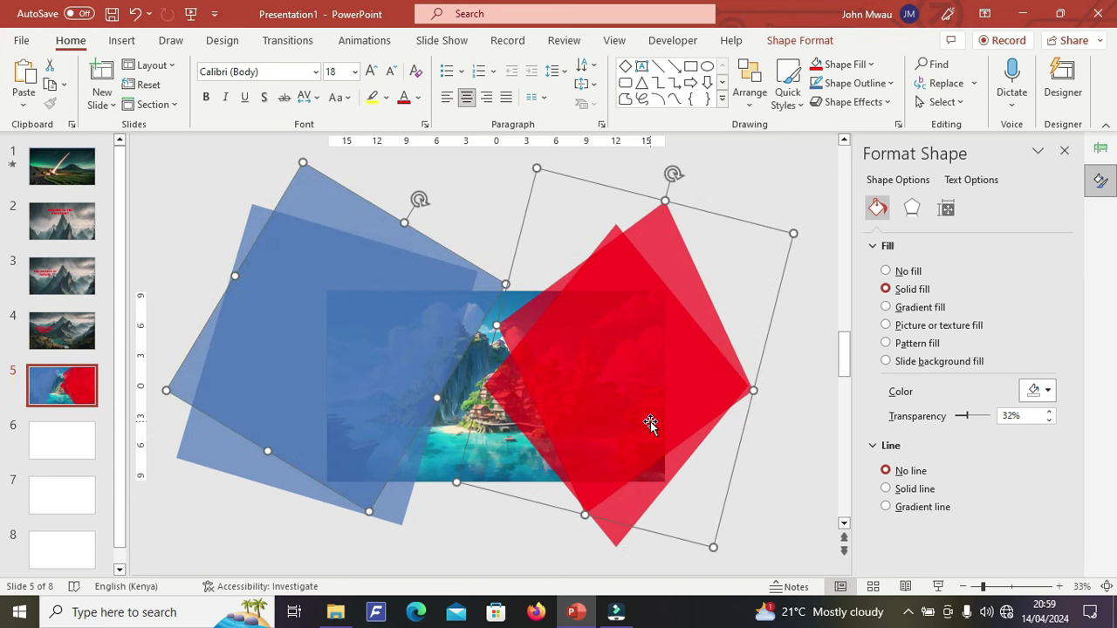
click(763, 463)
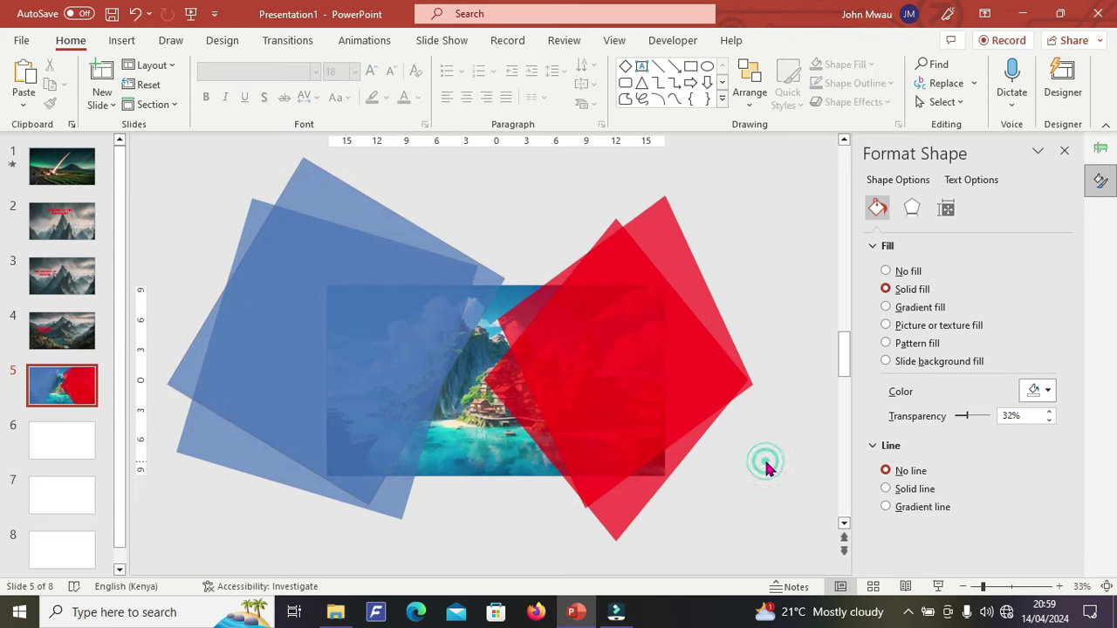
click(646, 374)
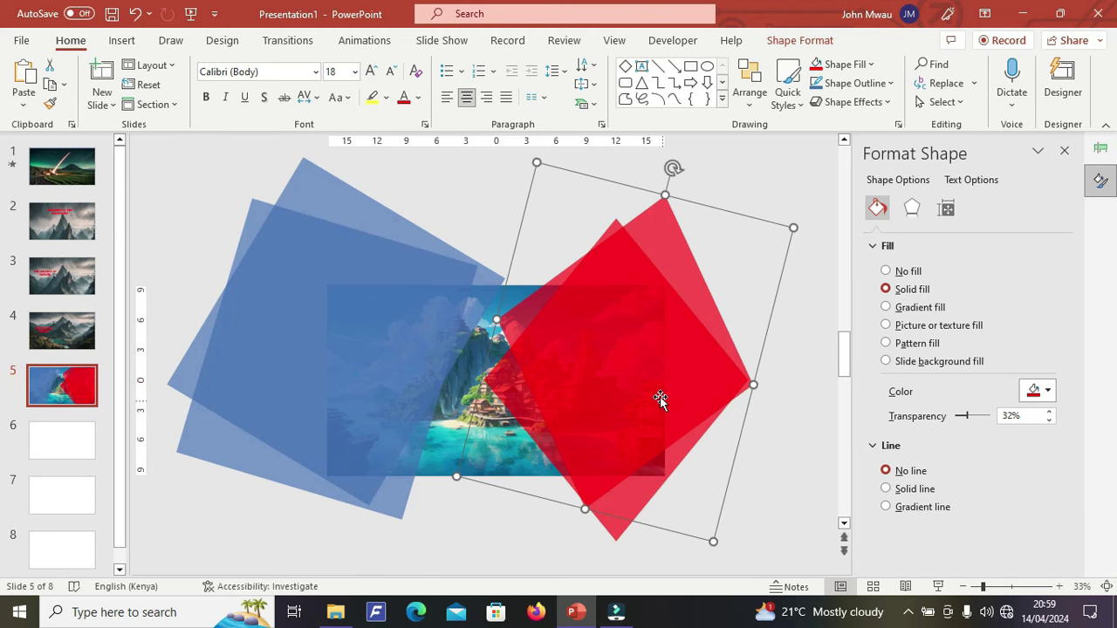
drag(658, 398, 664, 415)
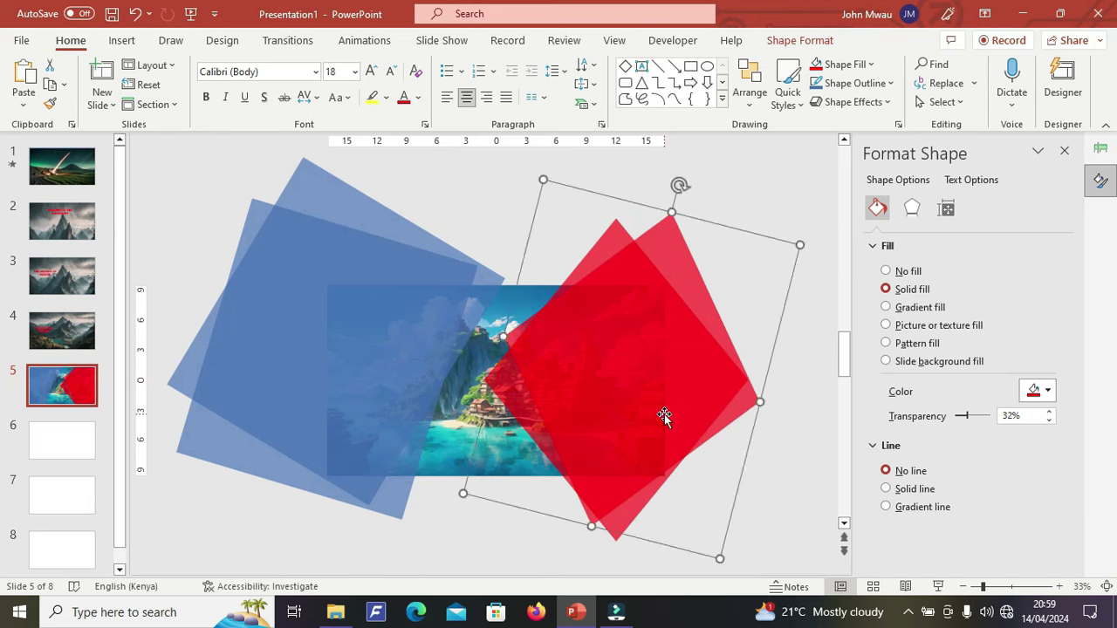
Fill the red copy yellow, the blue copy light green and the remaining blue square purple
click(836, 64)
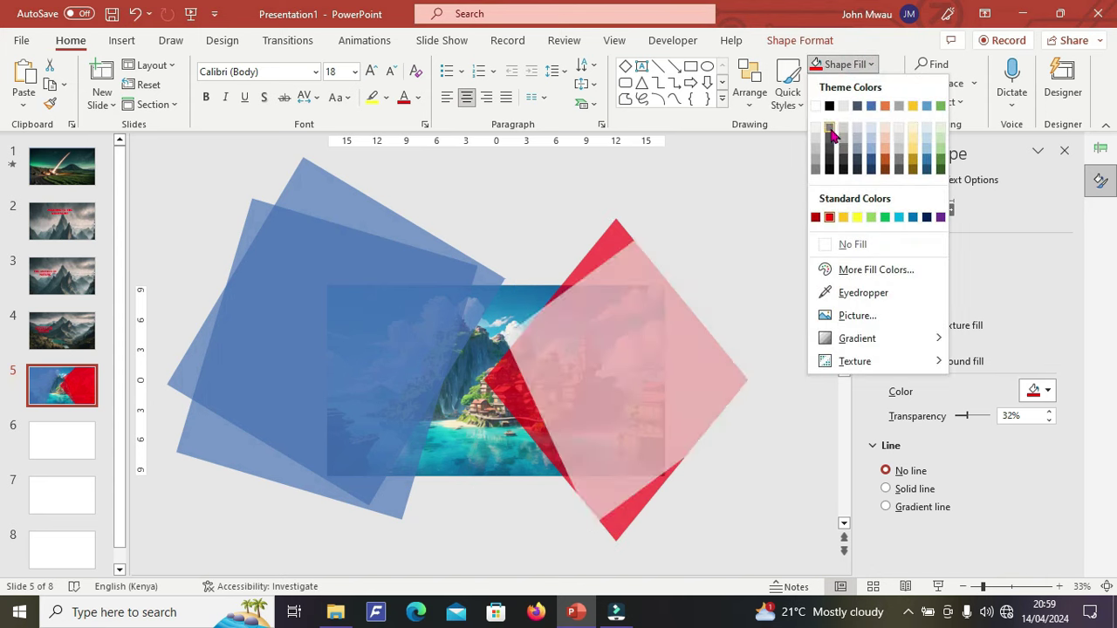
click(857, 216)
click(394, 327)
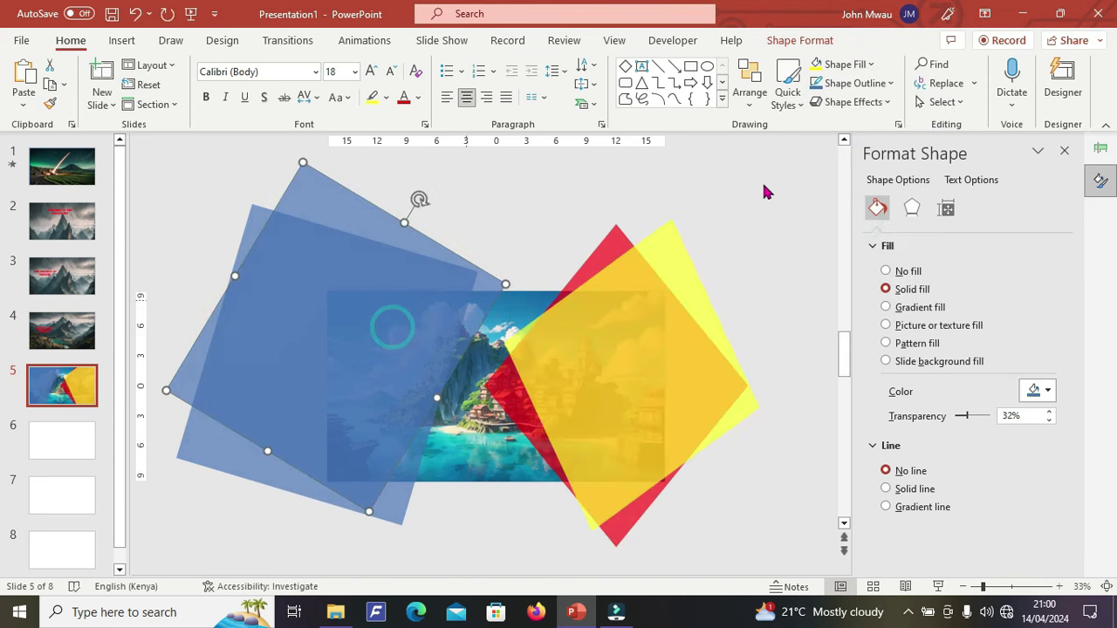
click(869, 64)
click(946, 150)
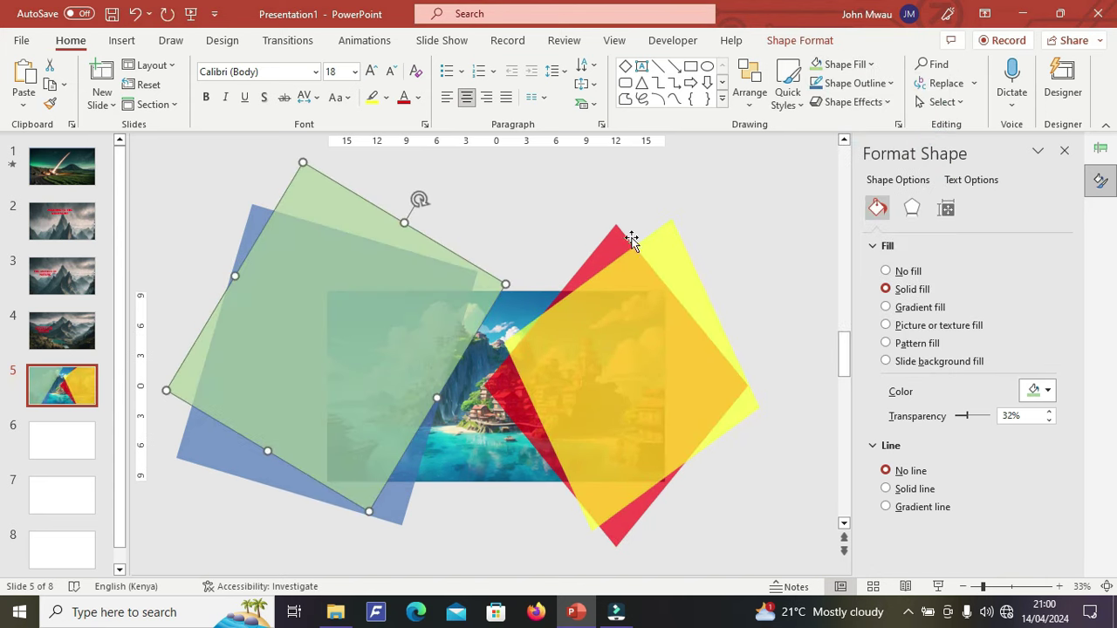
click(407, 481)
click(843, 64)
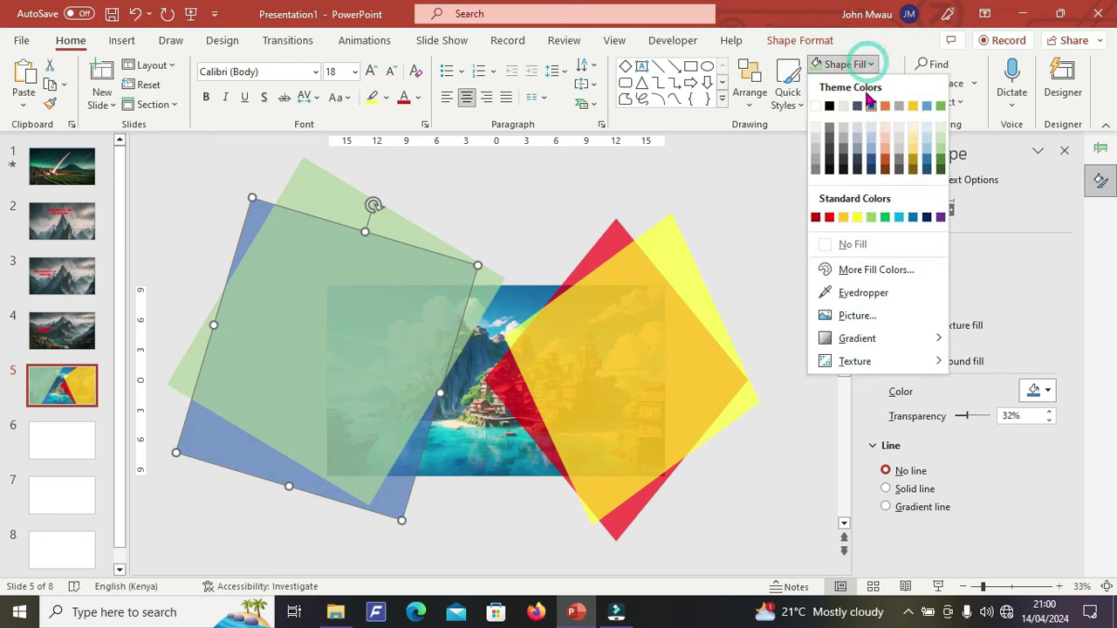
click(940, 217)
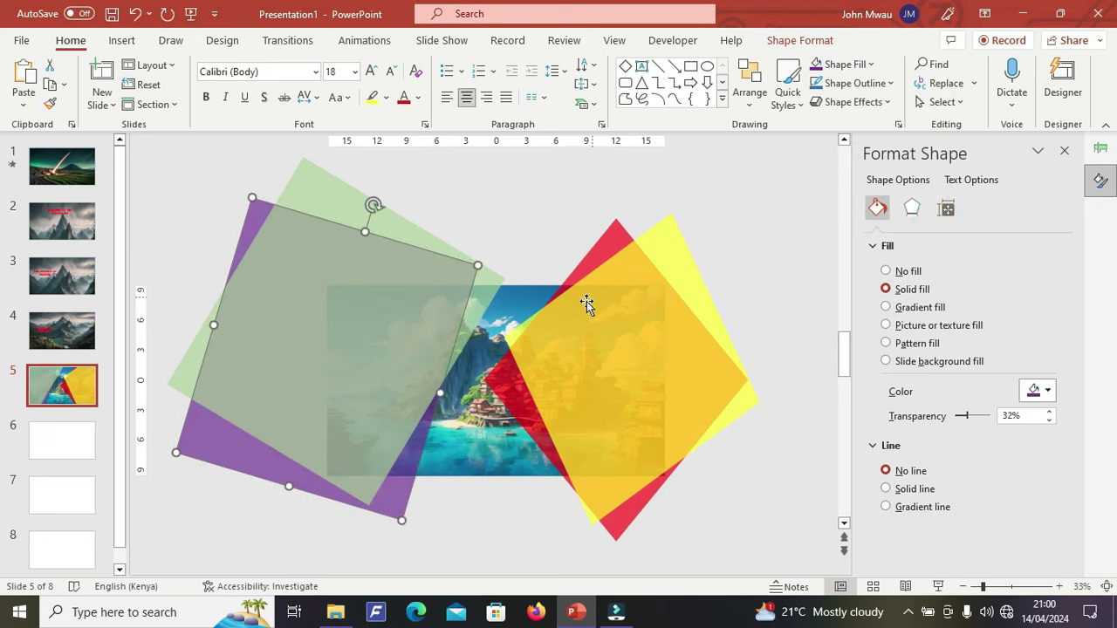
click(536, 296)
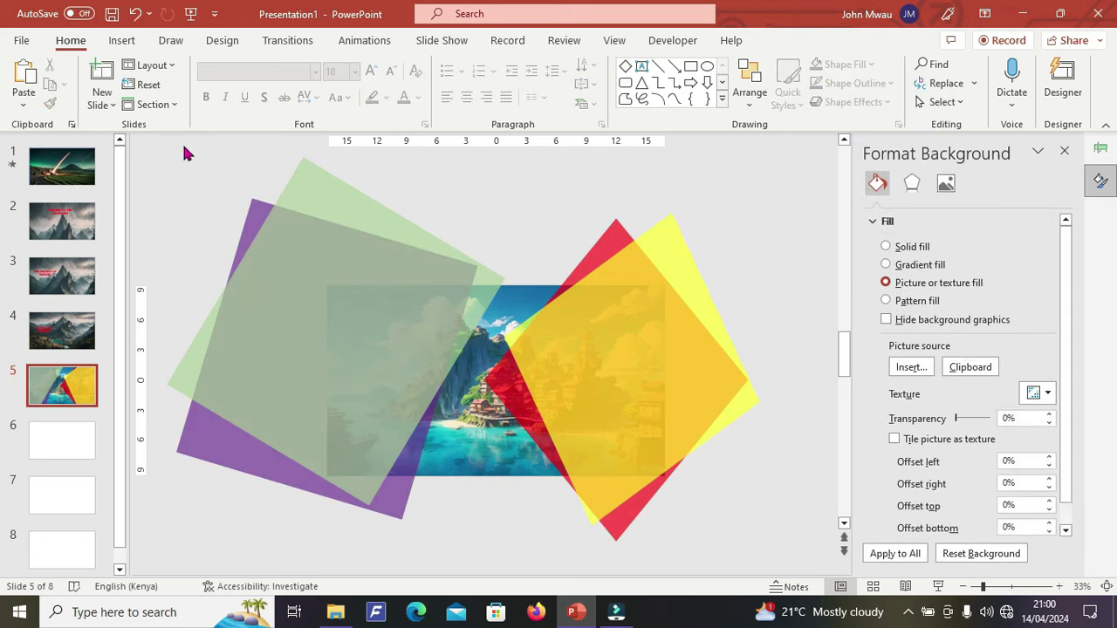
Draw a 33.89 cm-wide rectangle over the island picture, make it 36% transparent and send it to back
click(123, 41)
click(262, 95)
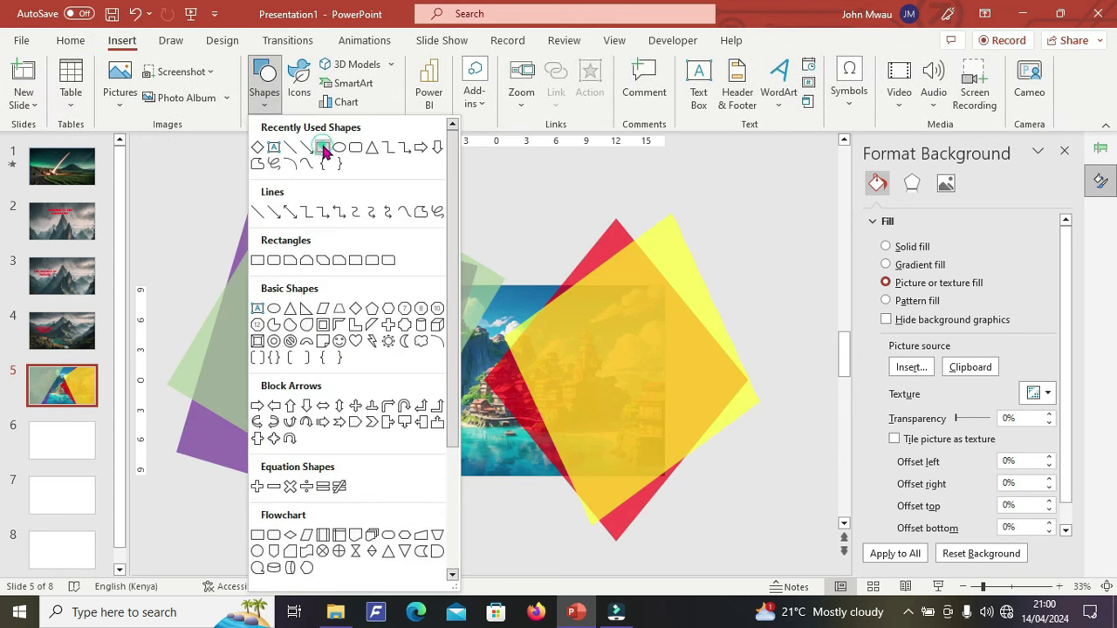
click(337, 148)
mouse_move(327, 293)
mouse_down()
mouse_move(631, 474)
mouse_move(663, 475)
mouse_up()
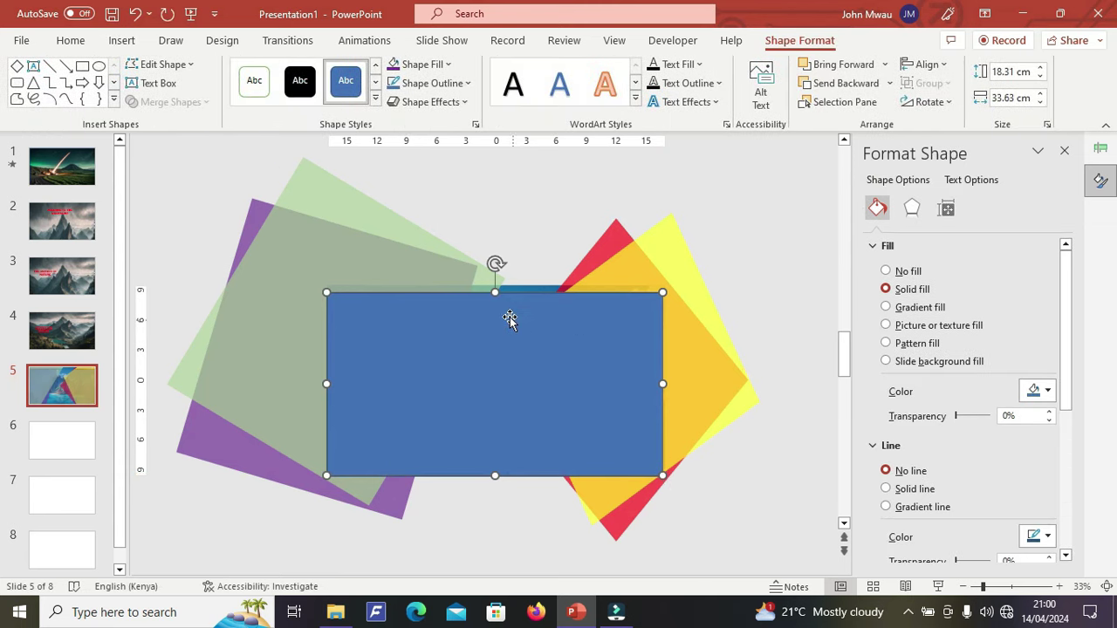
drag(495, 292, 495, 285)
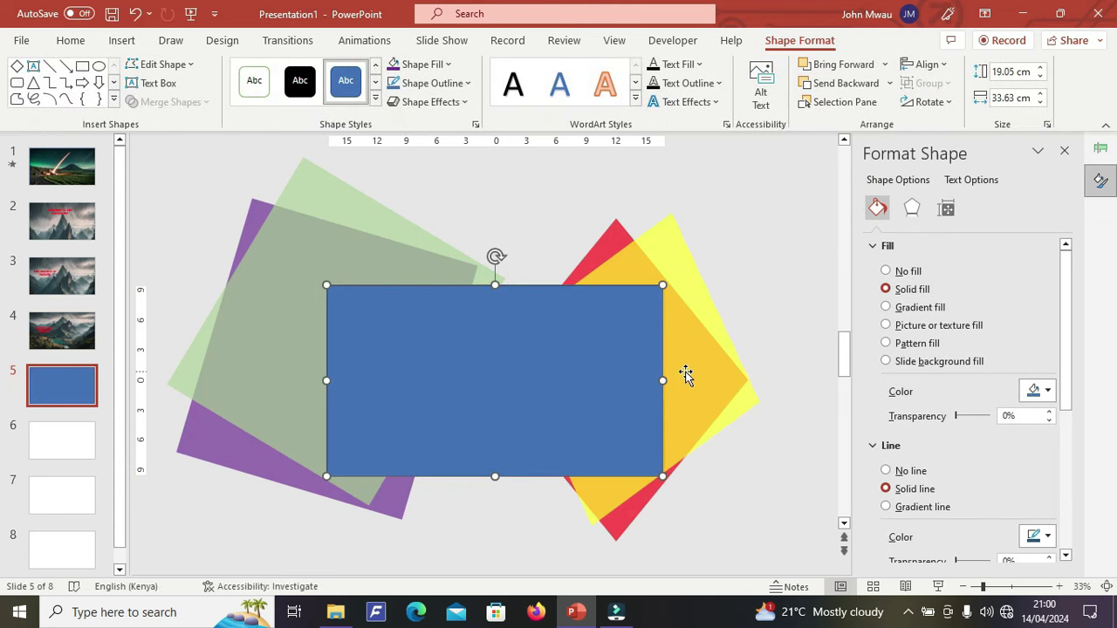
drag(664, 379, 663, 385)
drag(328, 380, 324, 380)
drag(957, 417, 965, 416)
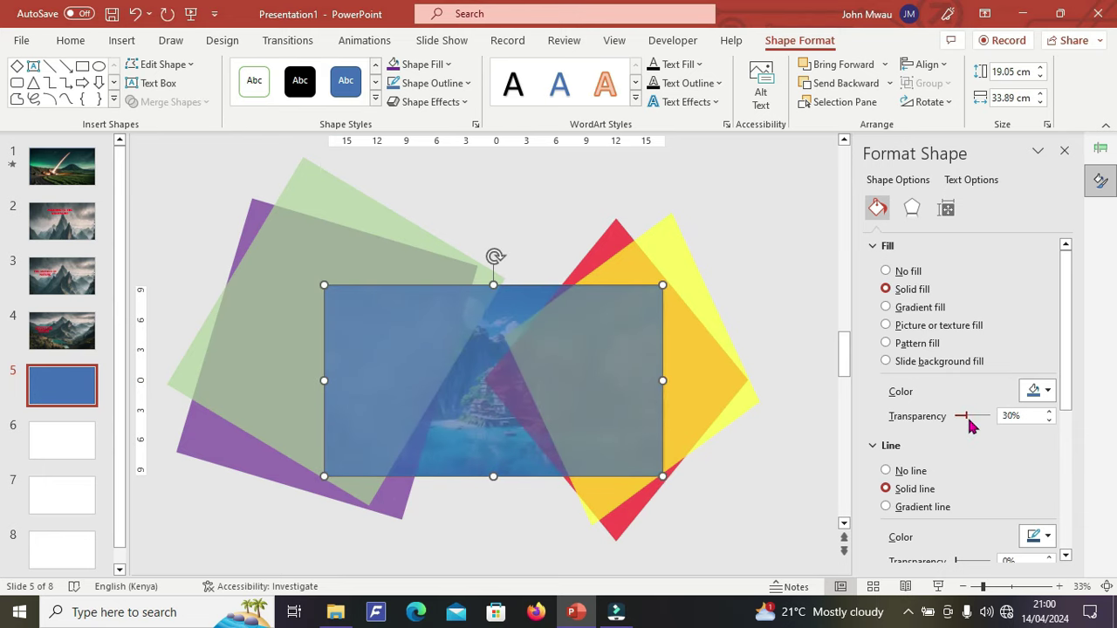
key(ctrl+shift+bracketleft)
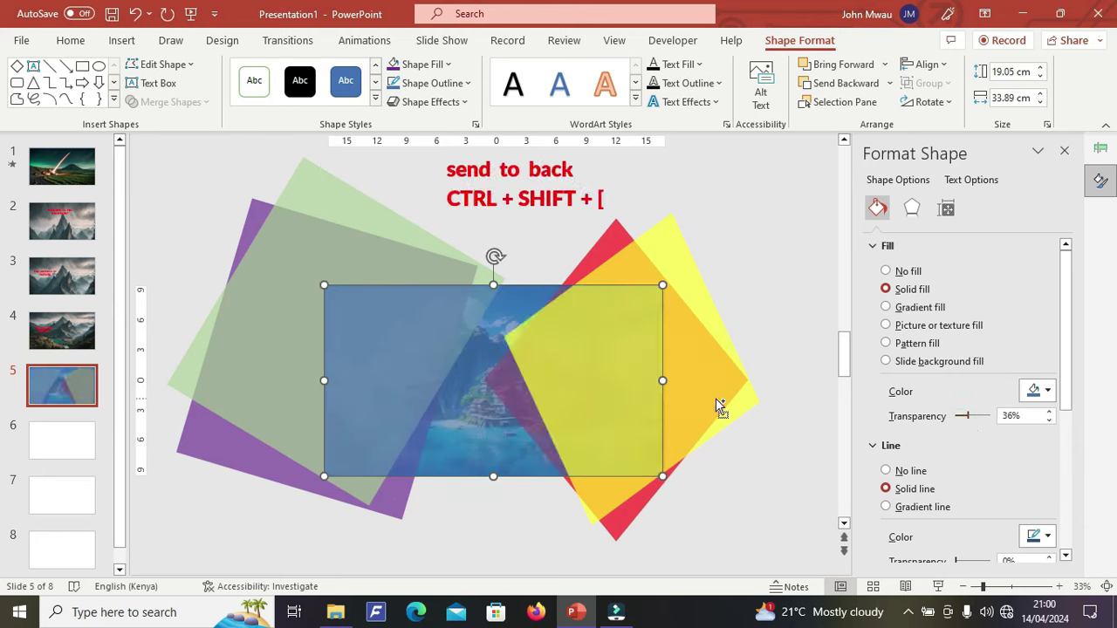
Copy the rectangle and intersect pasted copies with the green and purple shapes to clip them
right_click(447, 458)
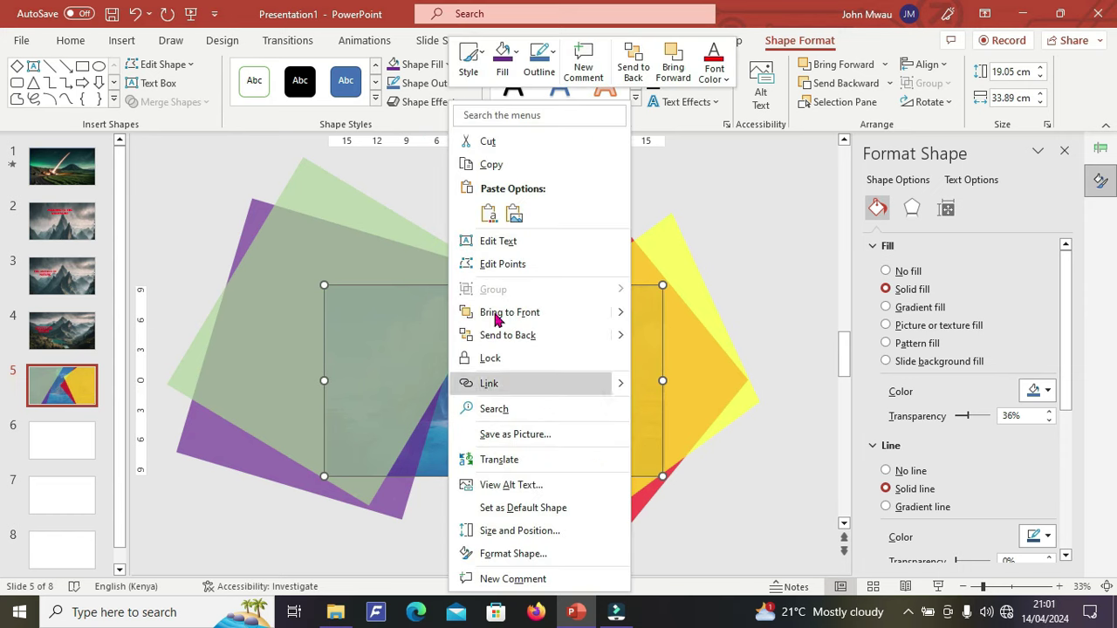
click(470, 164)
click(246, 345)
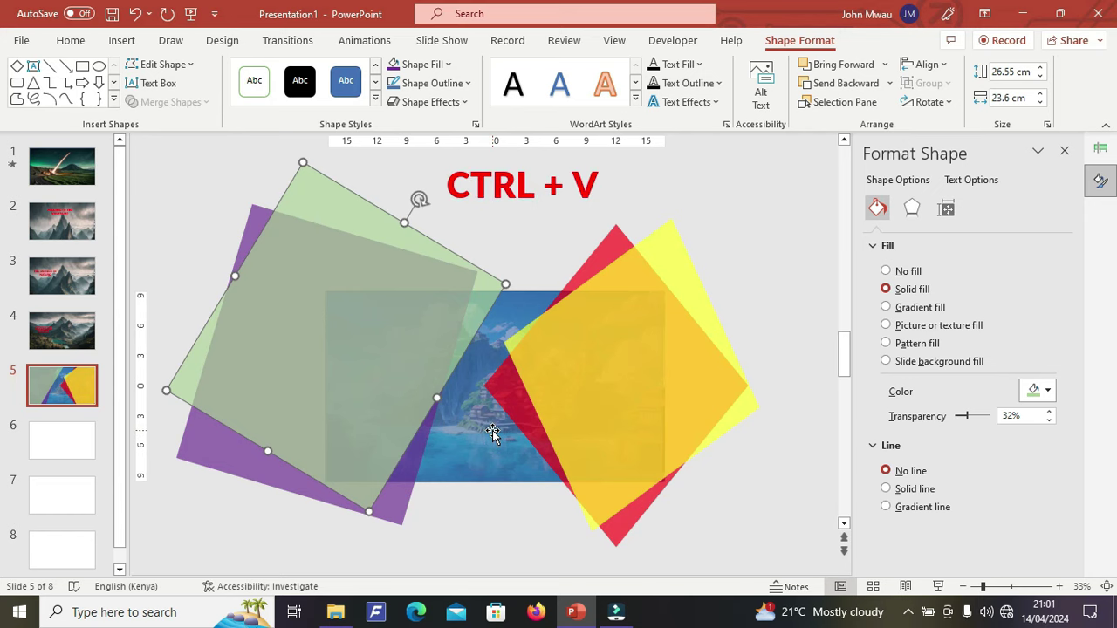
key(ctrl+v)
click(202, 103)
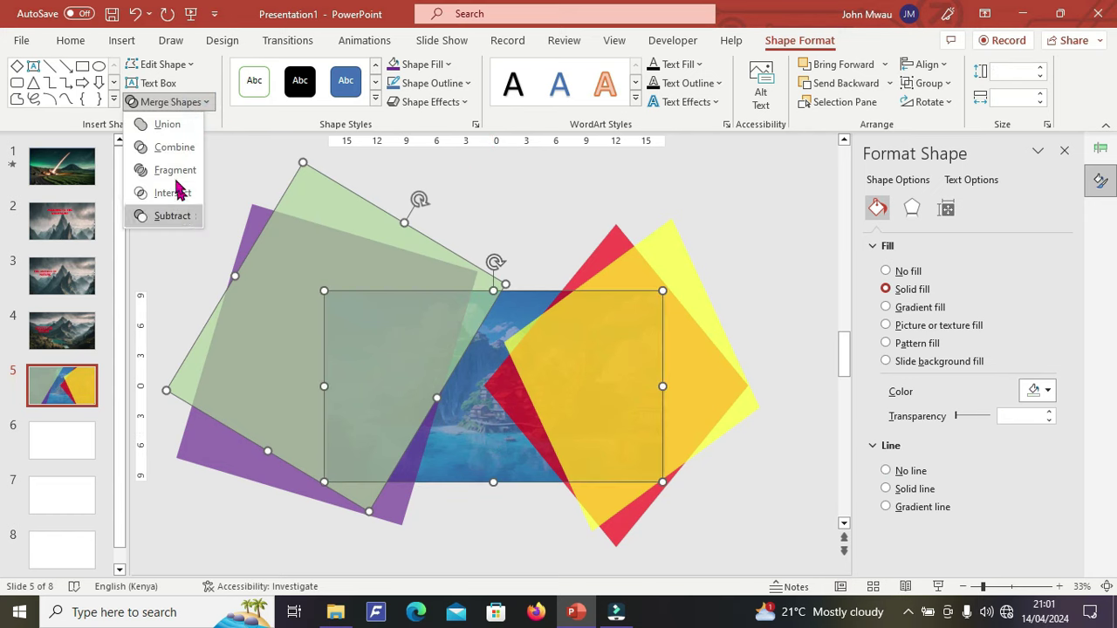
click(175, 190)
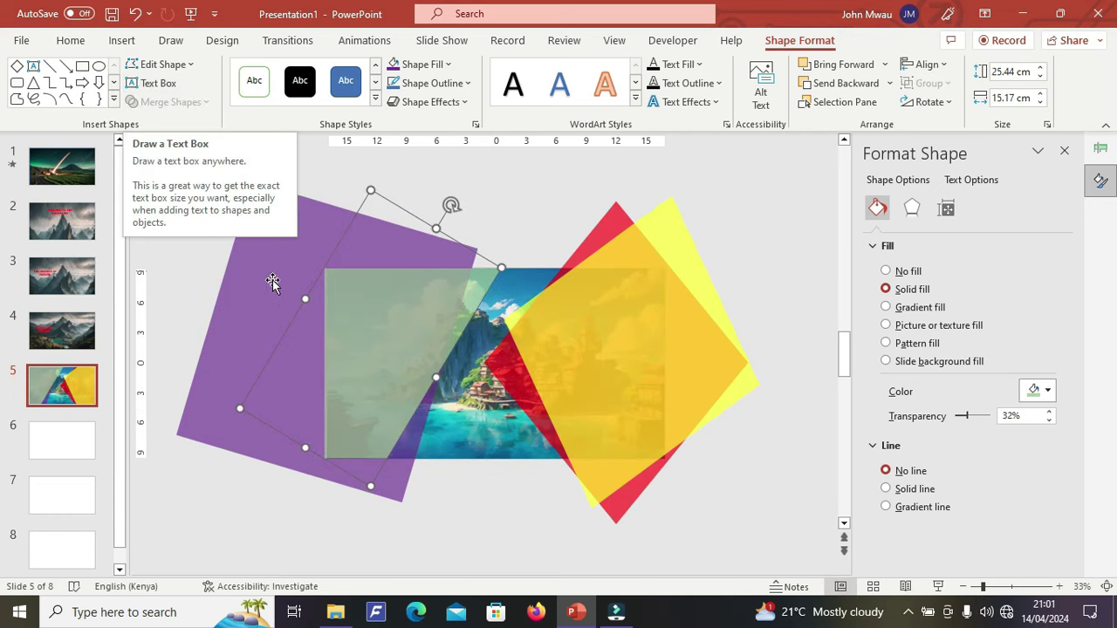
key(ctrl+v)
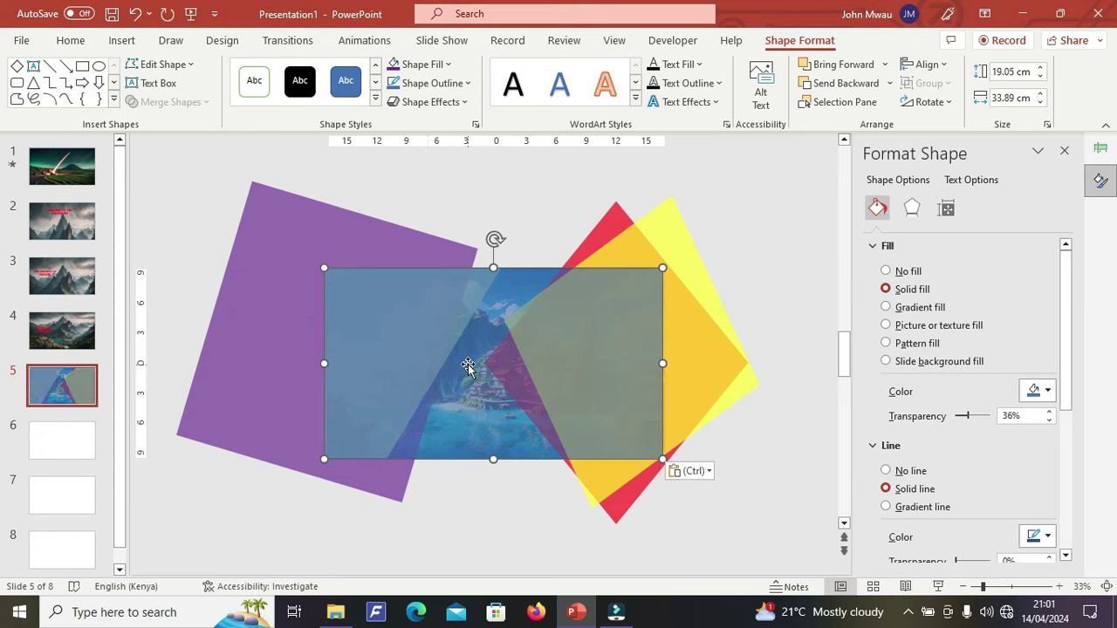
key(ctrl)
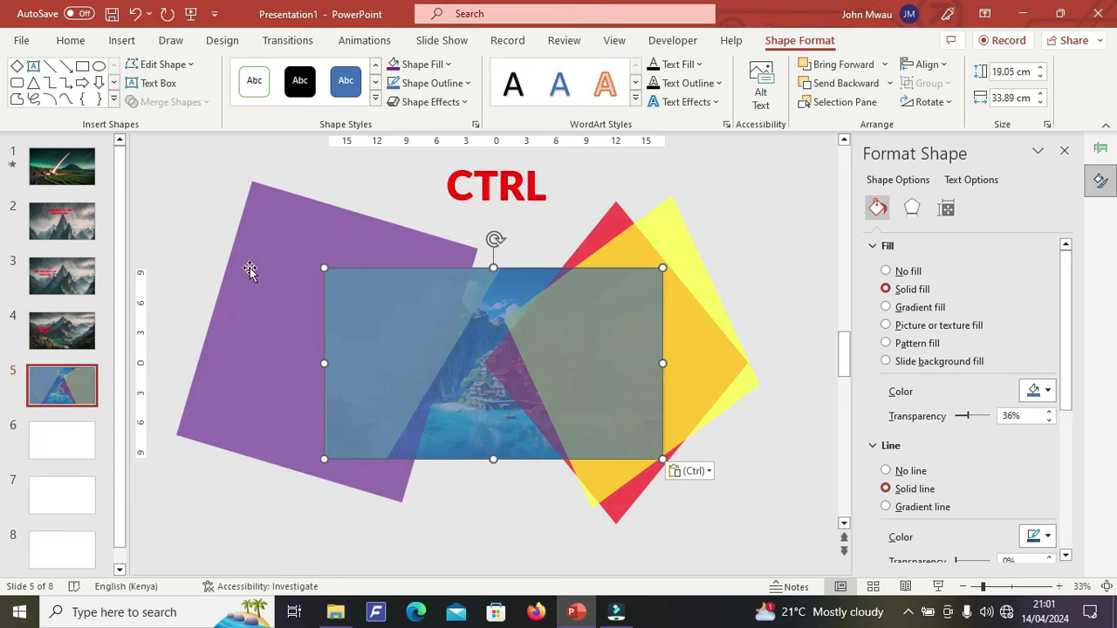
ctrl+click(250, 309)
click(208, 103)
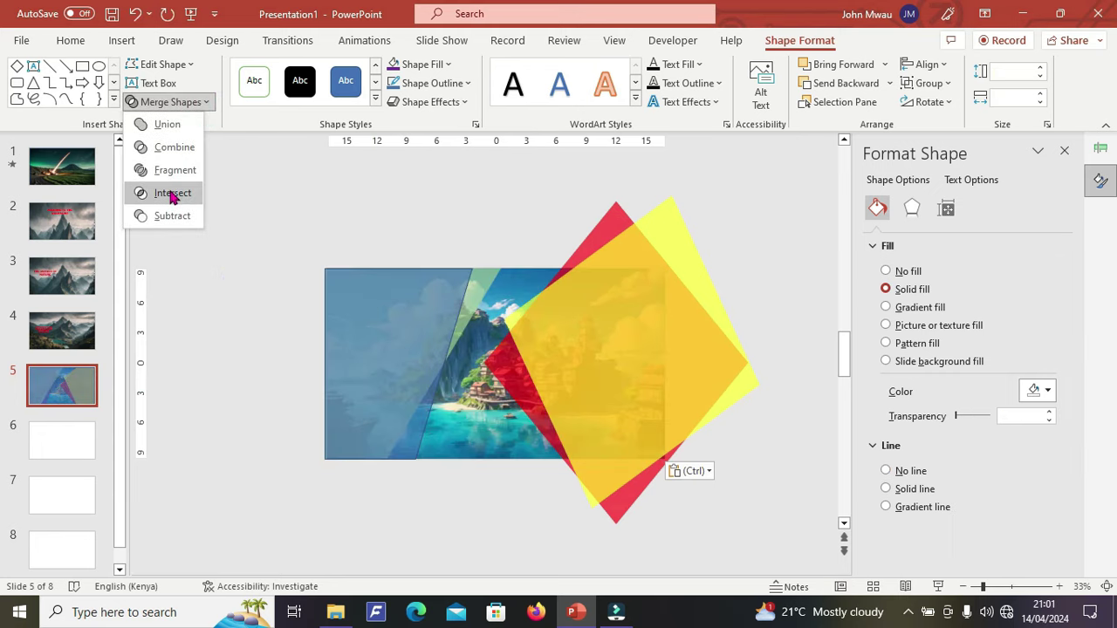
click(172, 195)
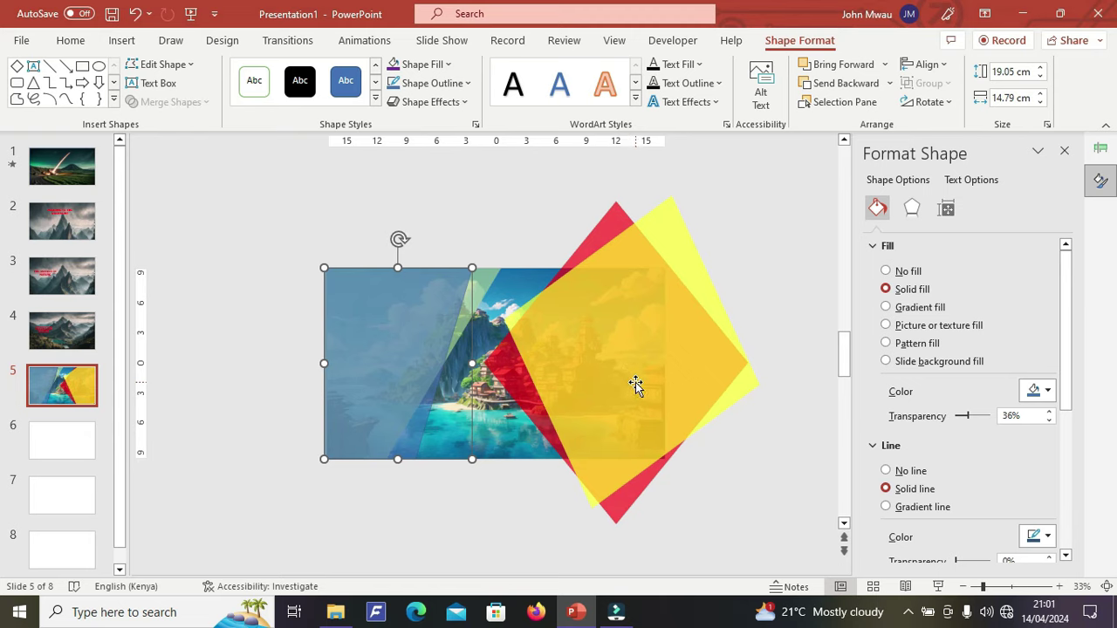
Intersect pasted rectangle copies with the yellow shape and red diamond to clip them
key(ctrl+v)
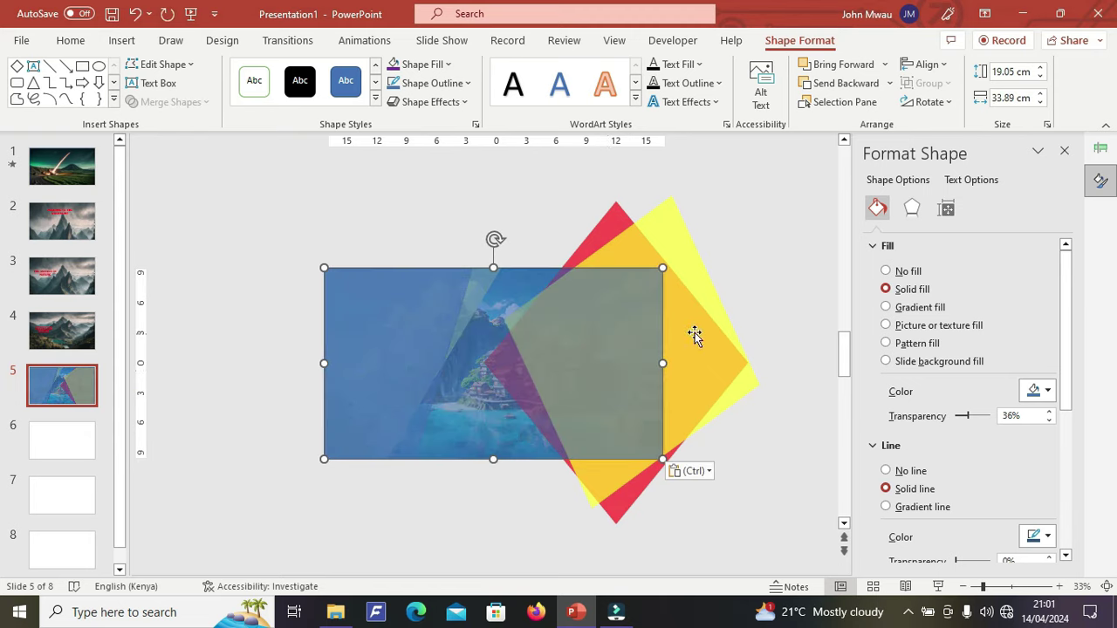
click(695, 337)
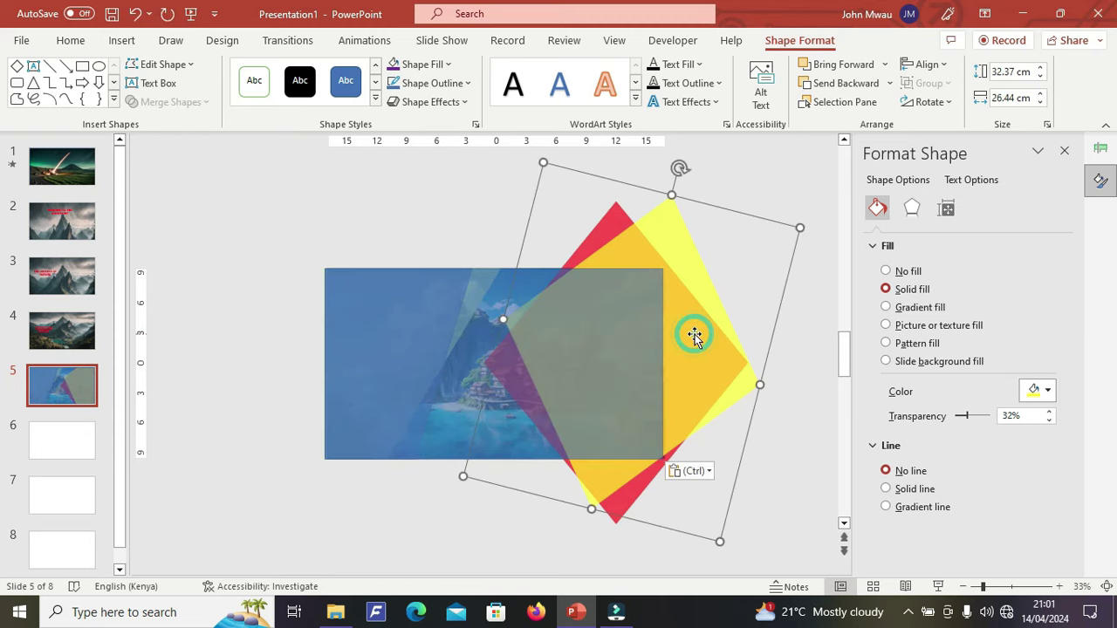
shift+click(471, 352)
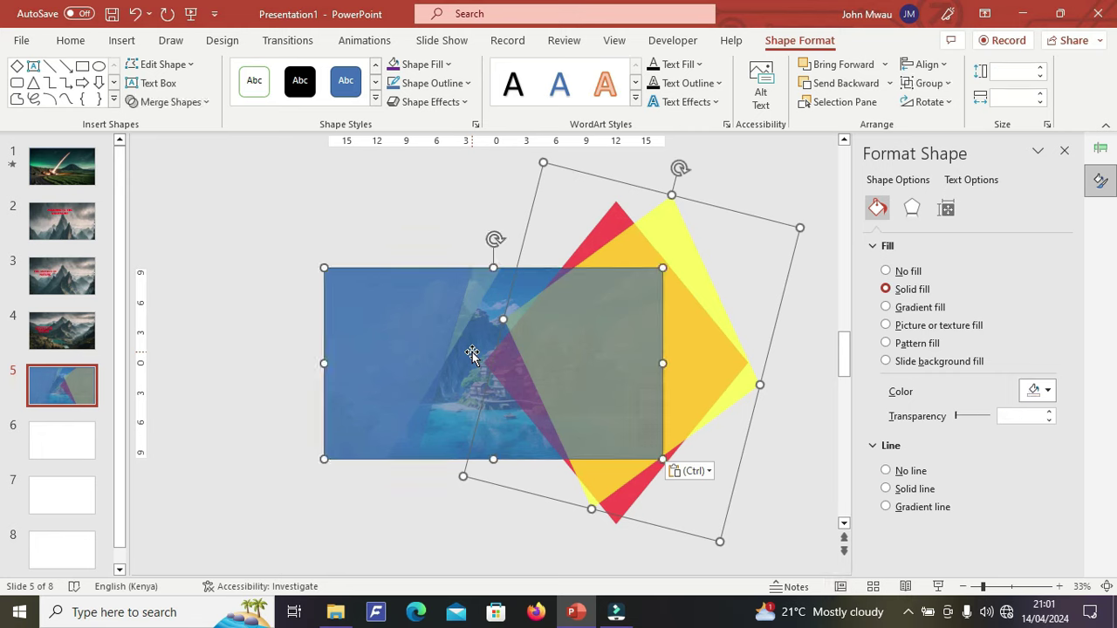
click(201, 103)
click(177, 192)
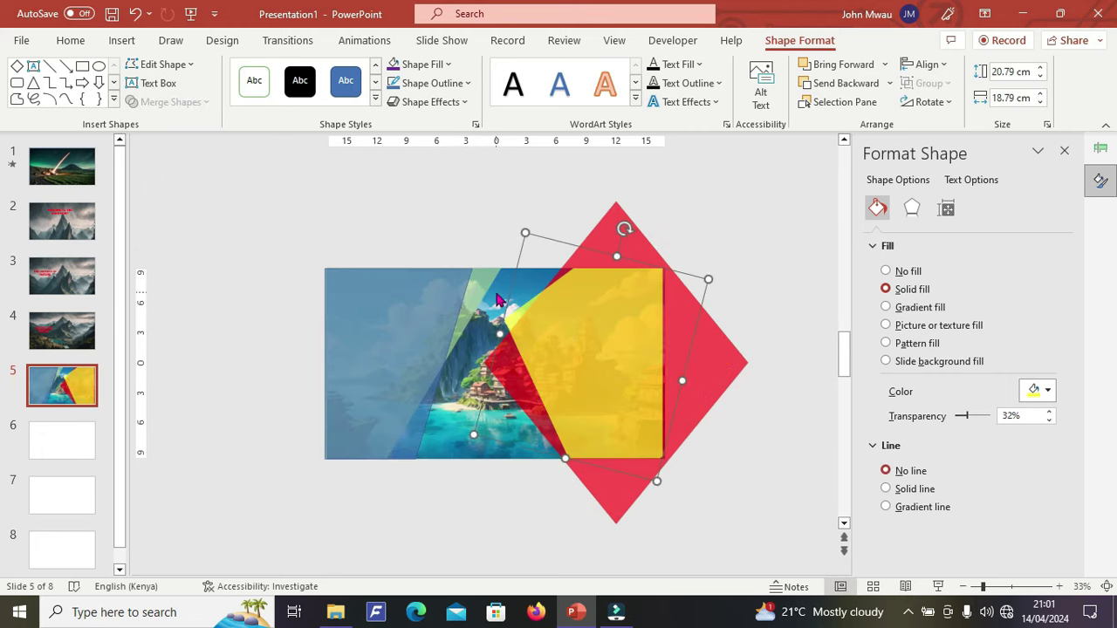
key(ctrl+v)
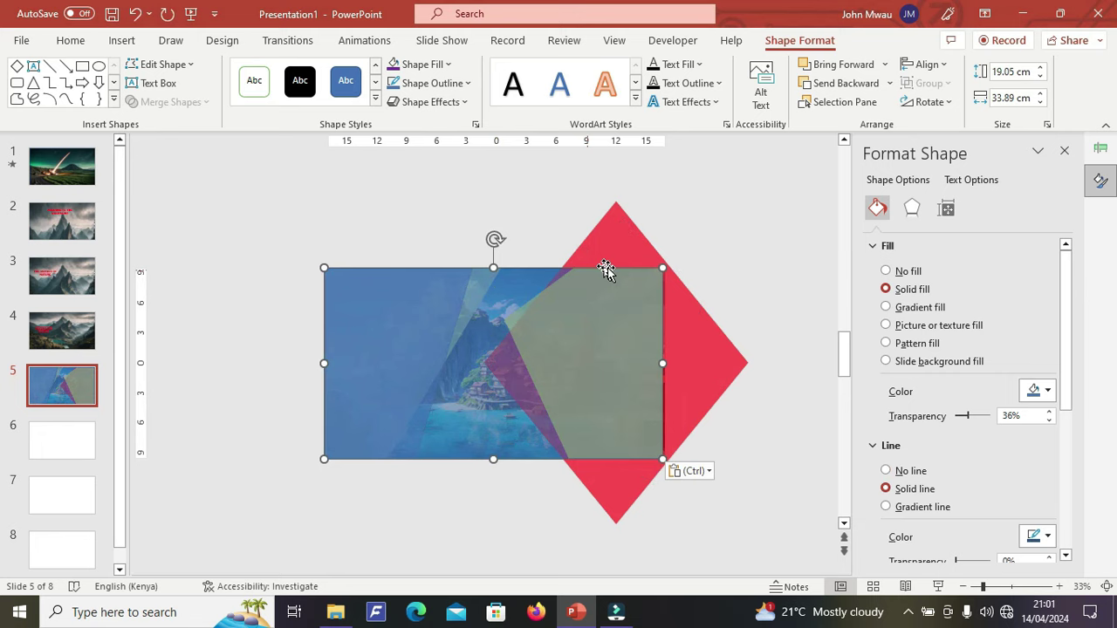
click(696, 339)
shift+click(451, 351)
click(197, 102)
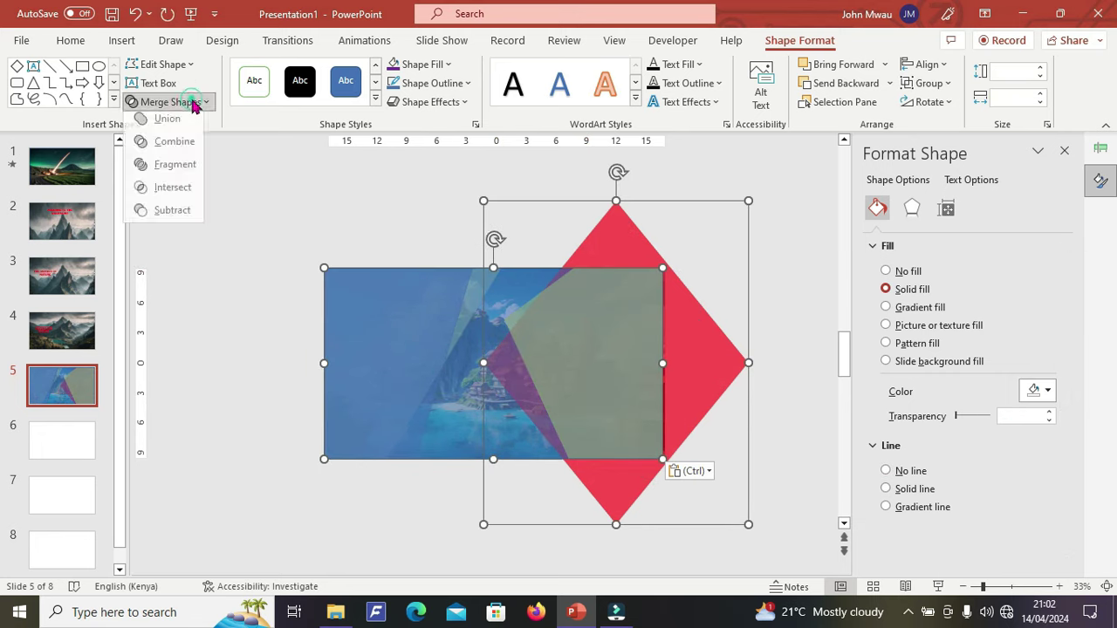
click(174, 192)
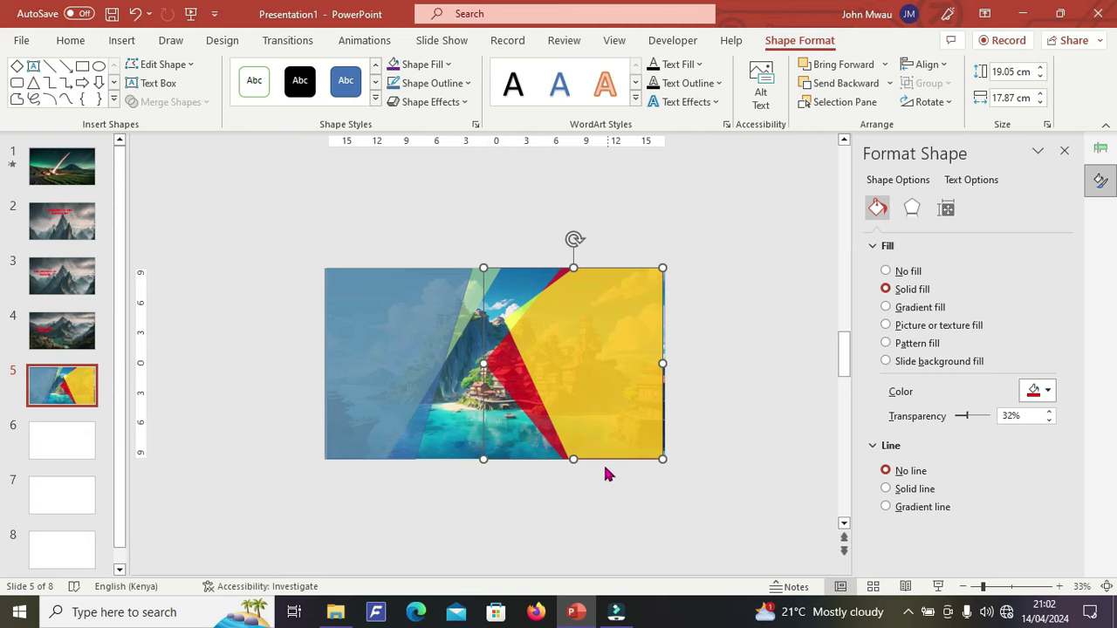
Select the rotated shape under the left blue shape and nudge it left and back
key(alt+Right)
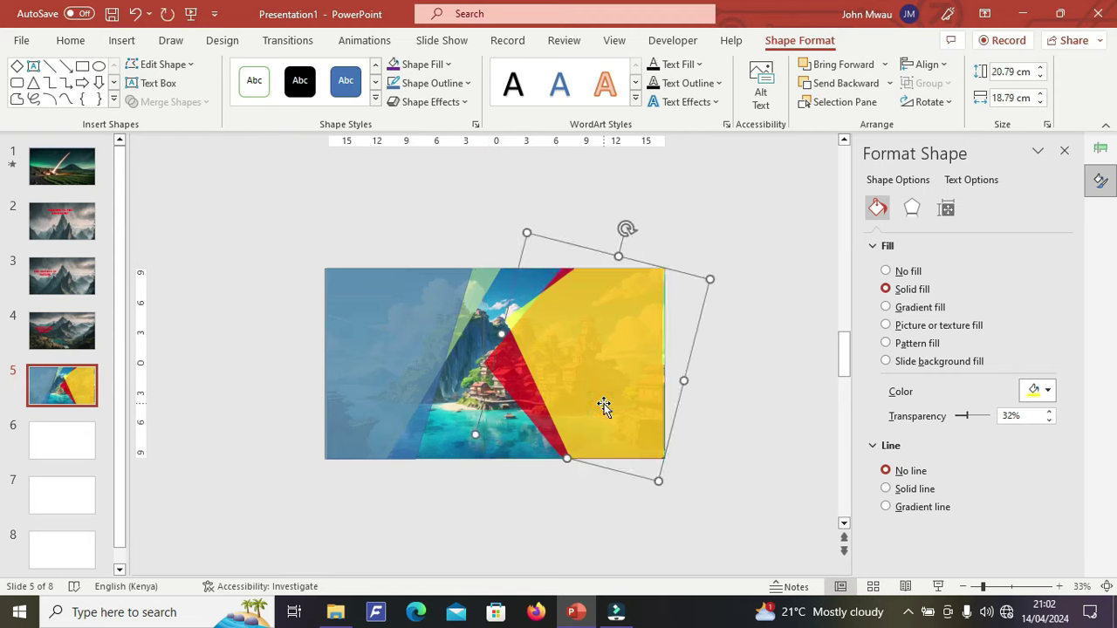
key(alt+Left)
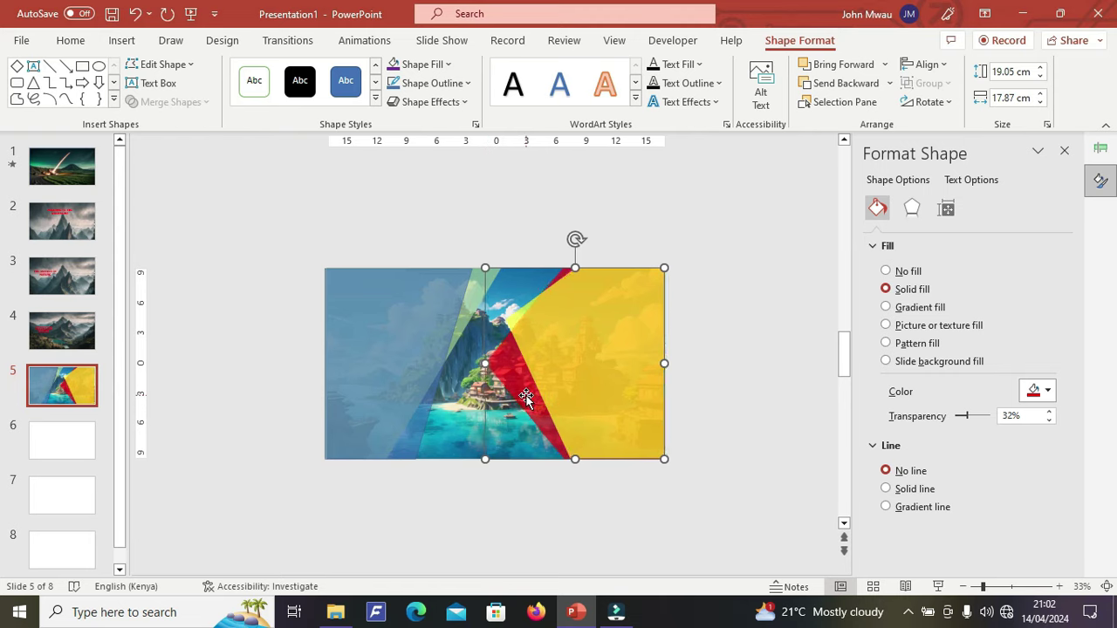
click(377, 378)
click(462, 323)
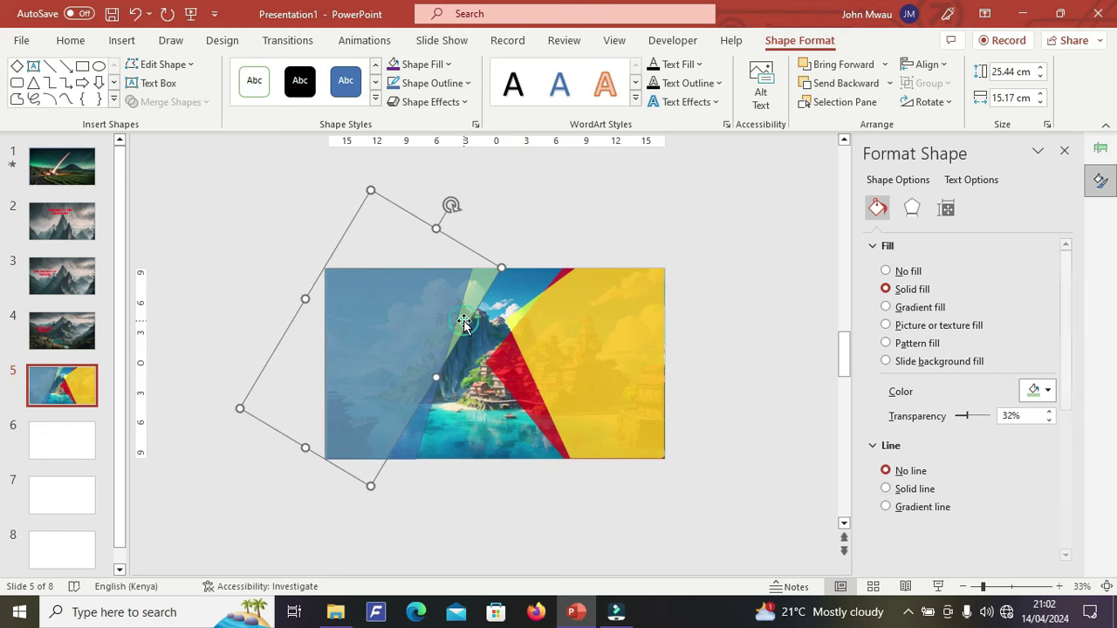
key(Left)
key(Left)
key(Left)
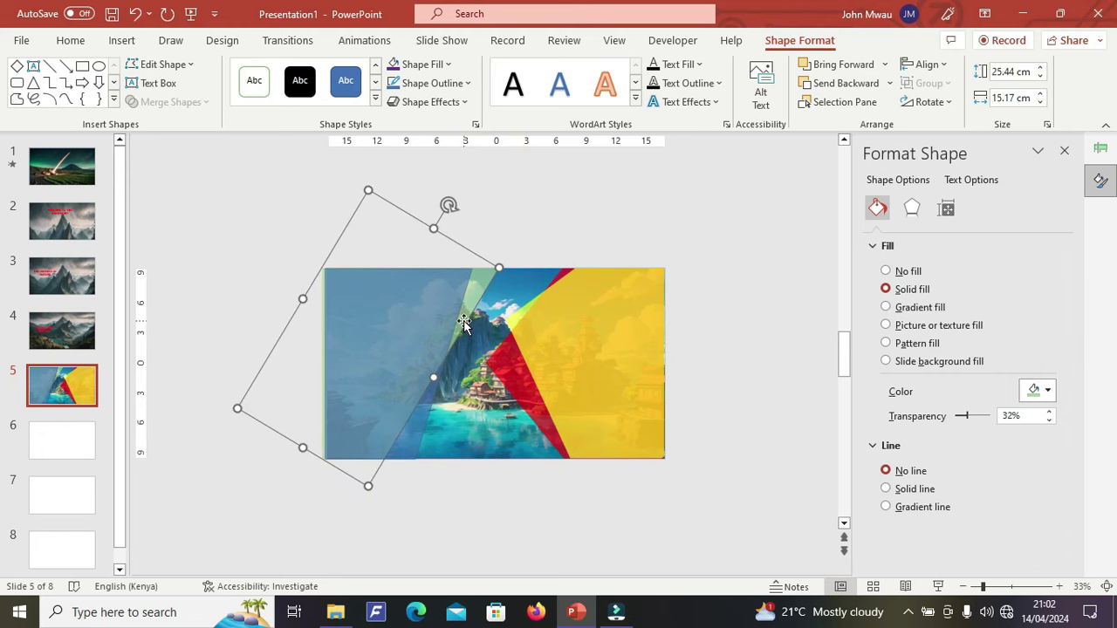
key(Right)
key(Right)
key(Right)
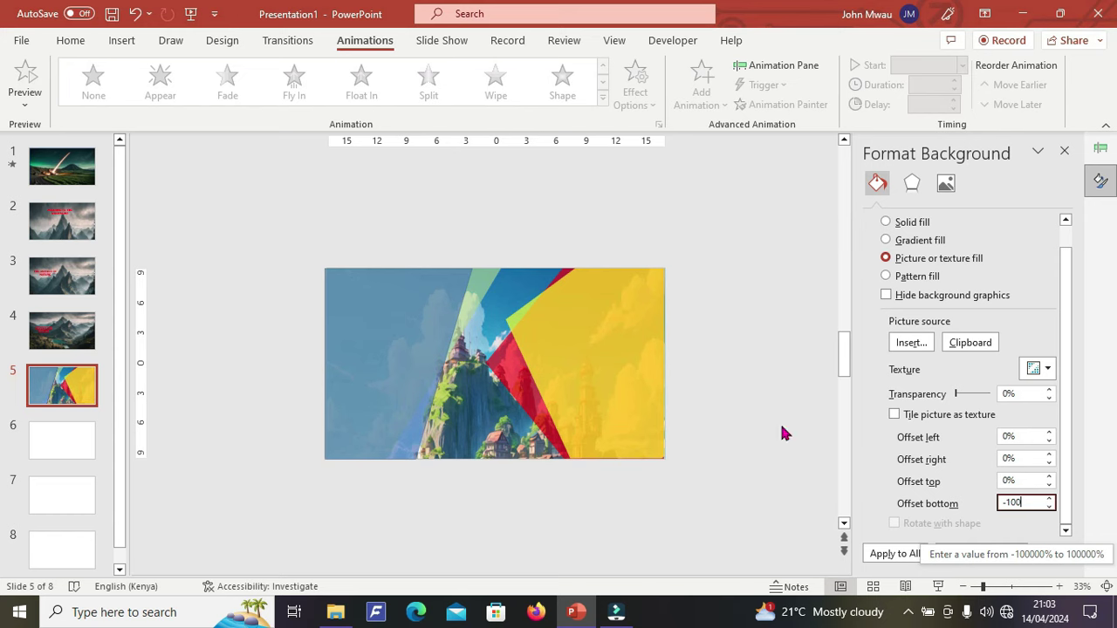
Delete blank slides 6 to 8 and select the left blue shape on slide 5
click(56, 445)
key(Delete)
key(Delete)
key(Delete)
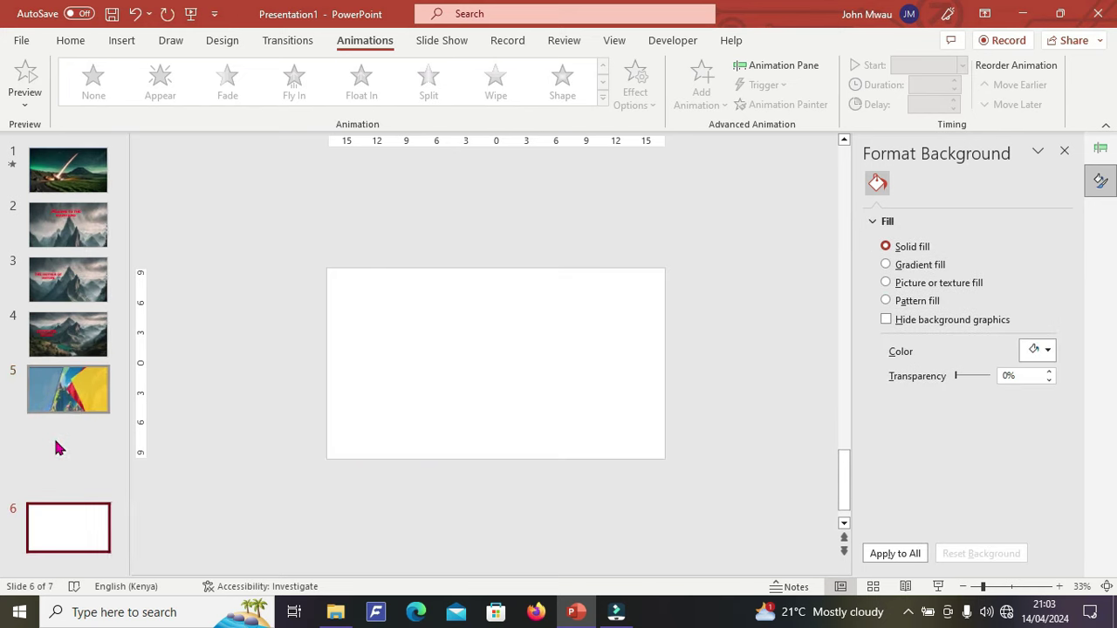
click(373, 364)
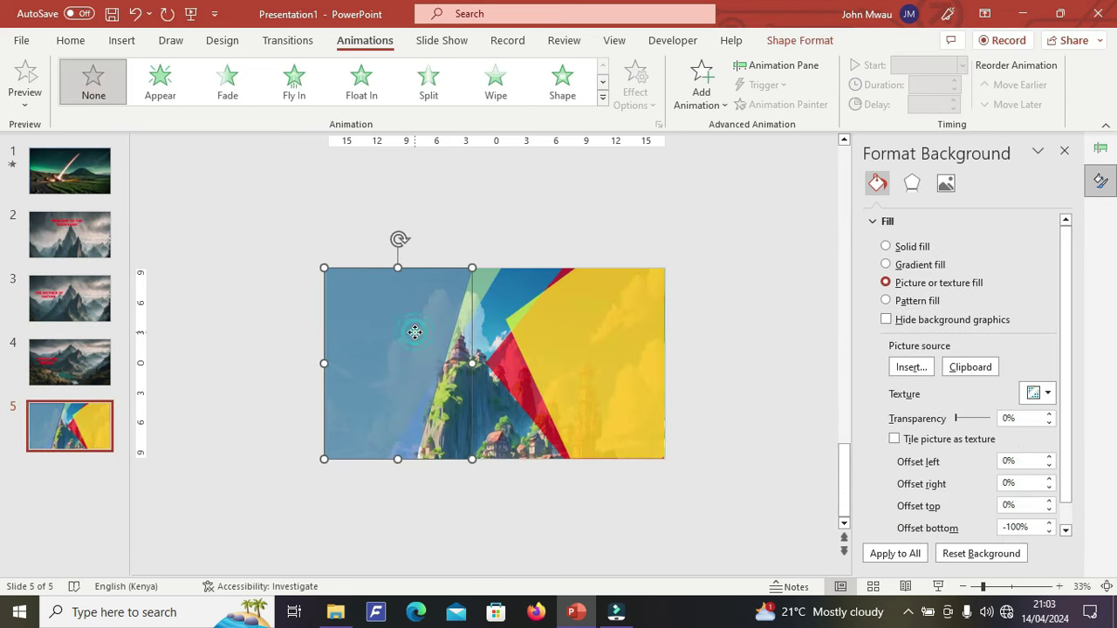
Apply a Lines motion path to the left blue shape, with direction Left
click(602, 97)
scroll(271, 358, down, 3)
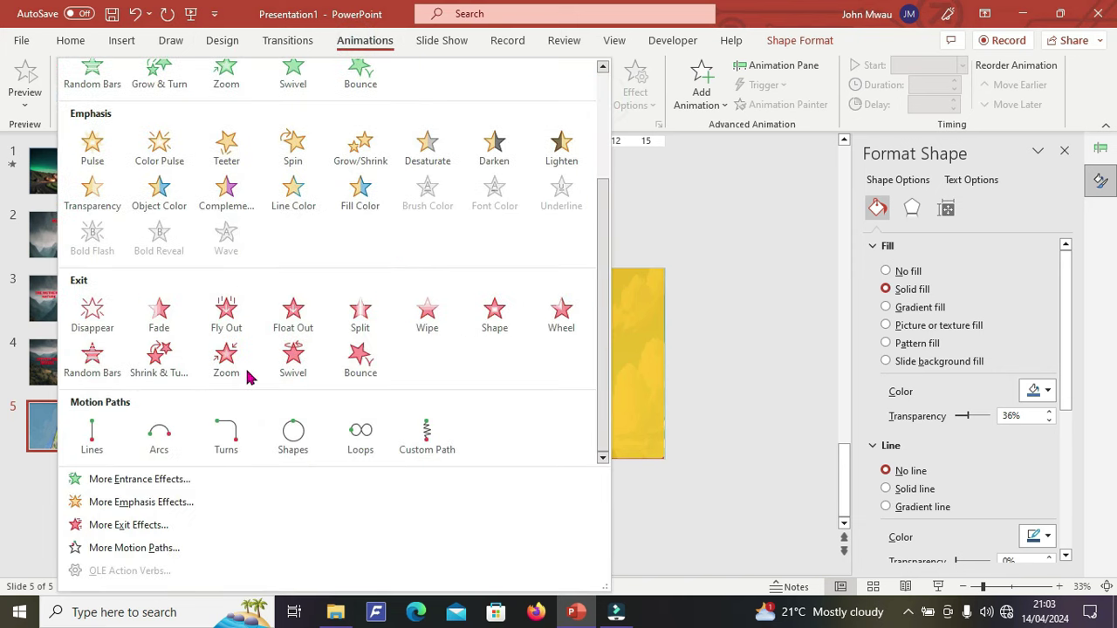
click(92, 434)
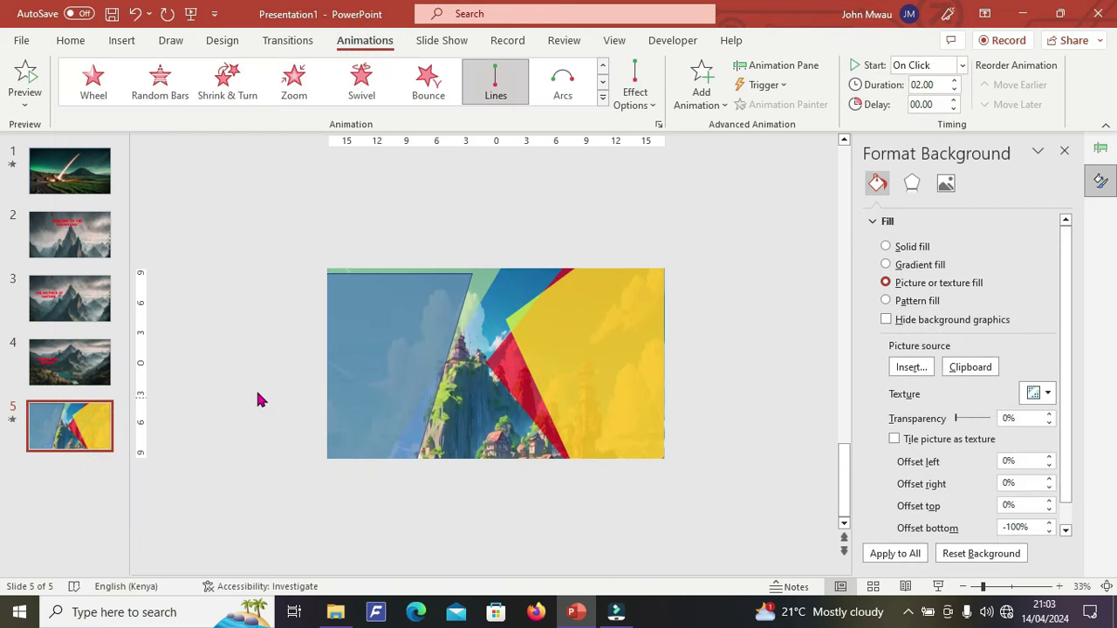
click(653, 108)
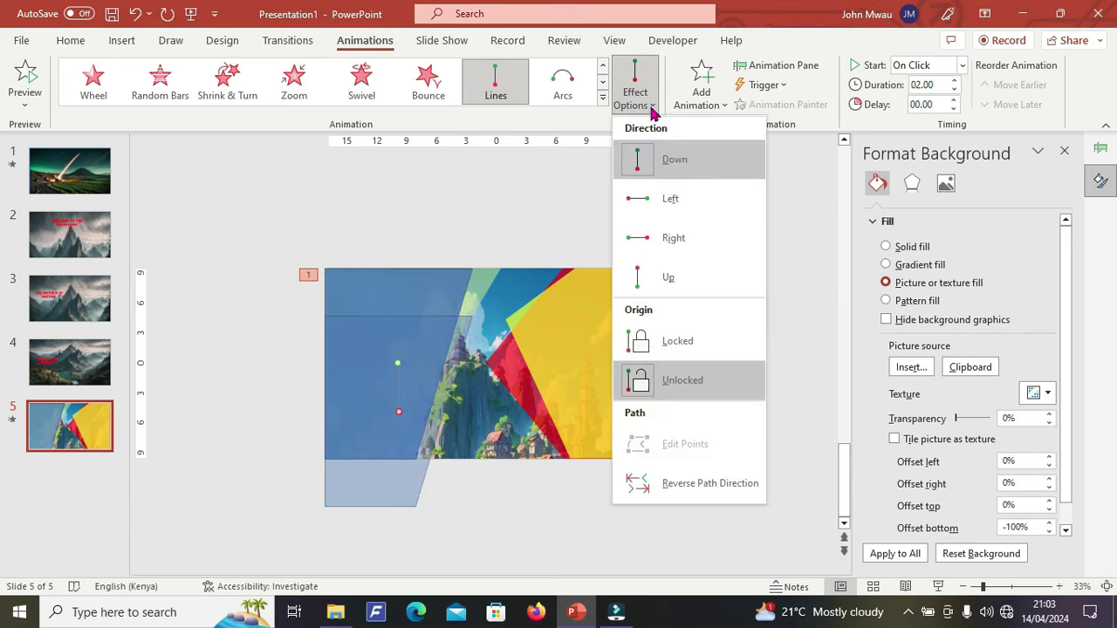
click(638, 201)
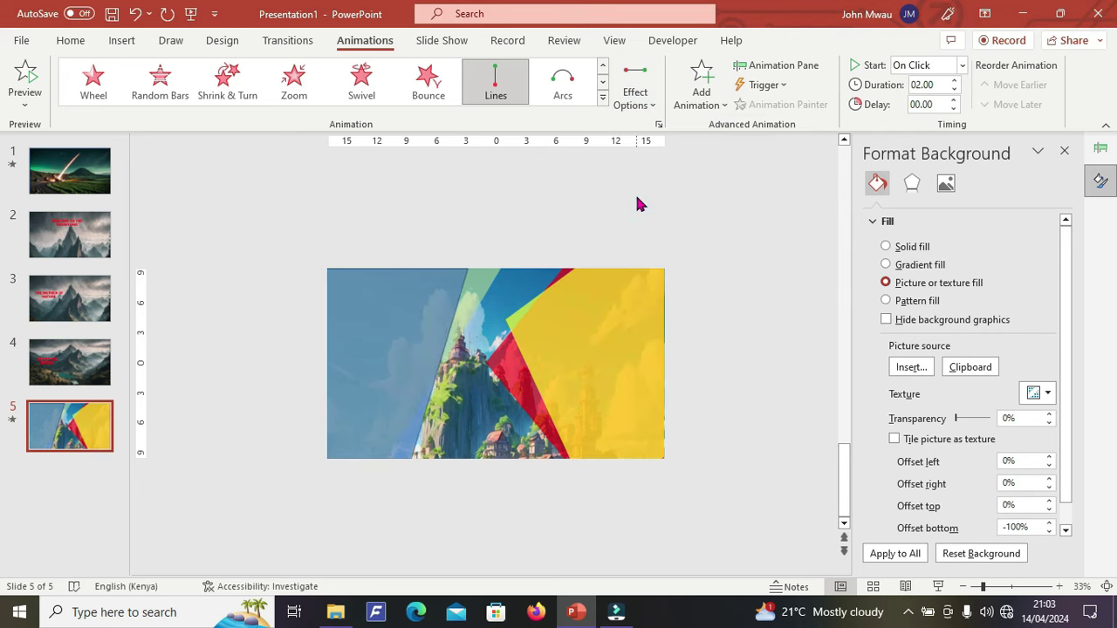
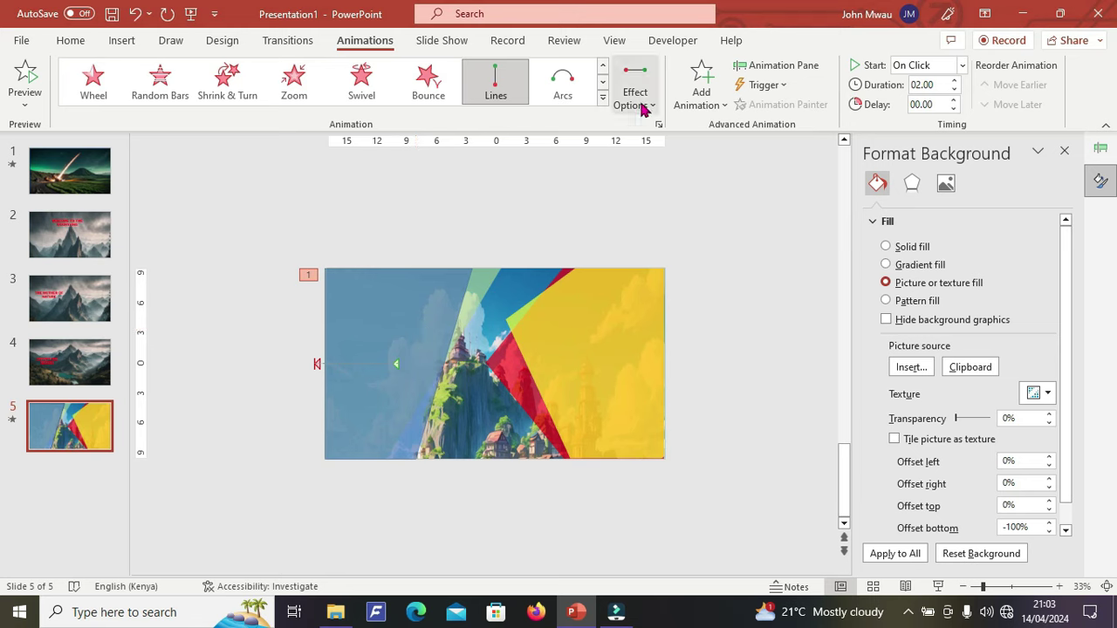
Start the blue shape's Lines motion With Previous and turn on Auto-reverse
click(961, 65)
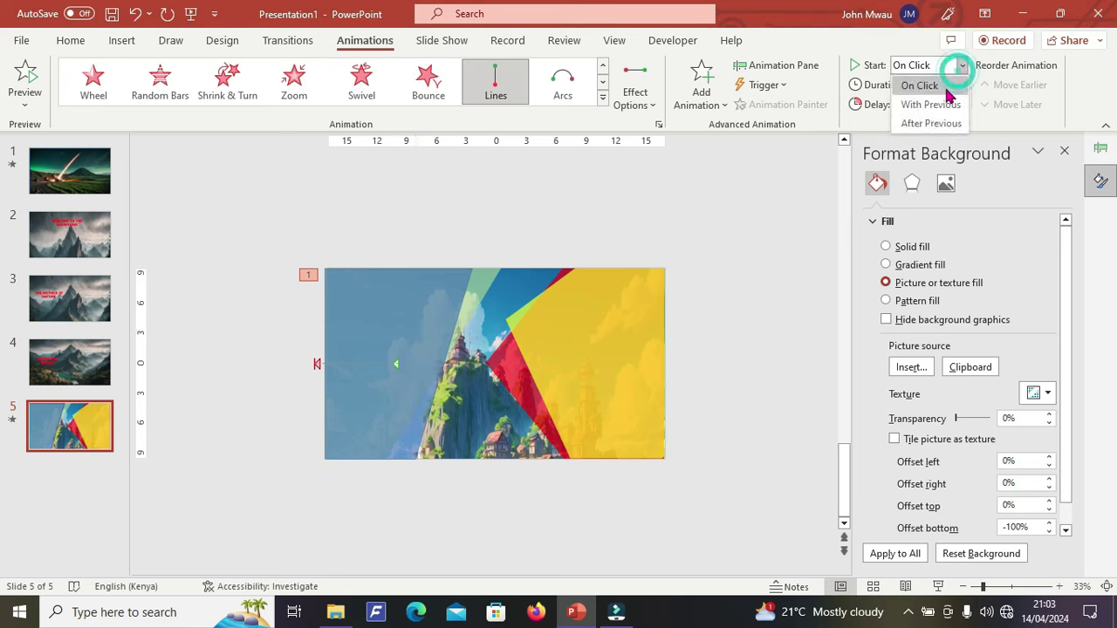
click(932, 85)
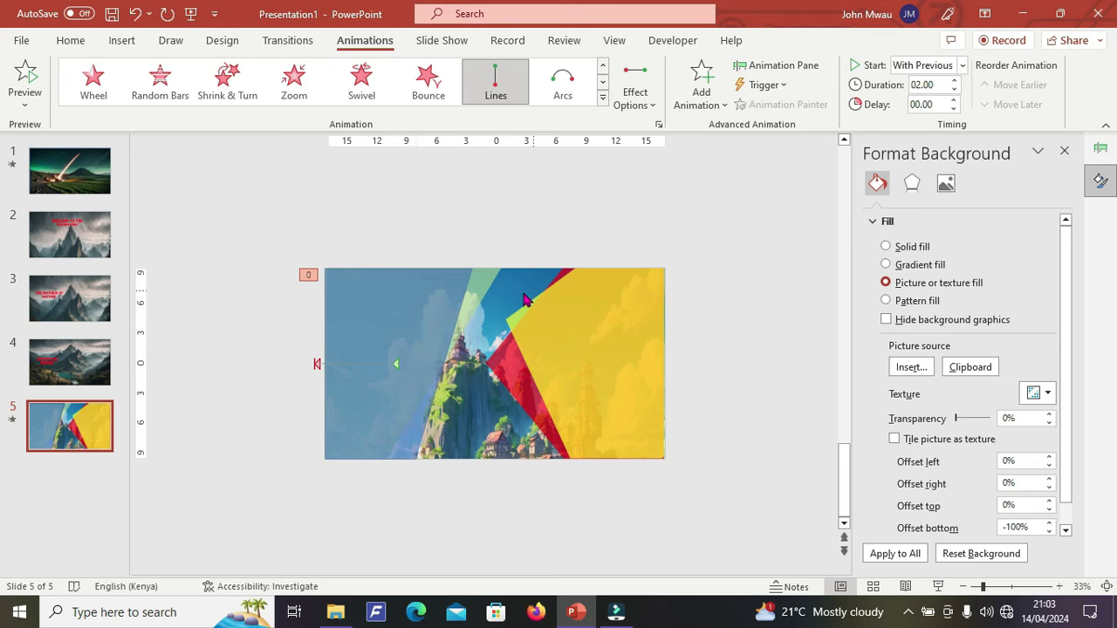
click(774, 69)
double_click(975, 204)
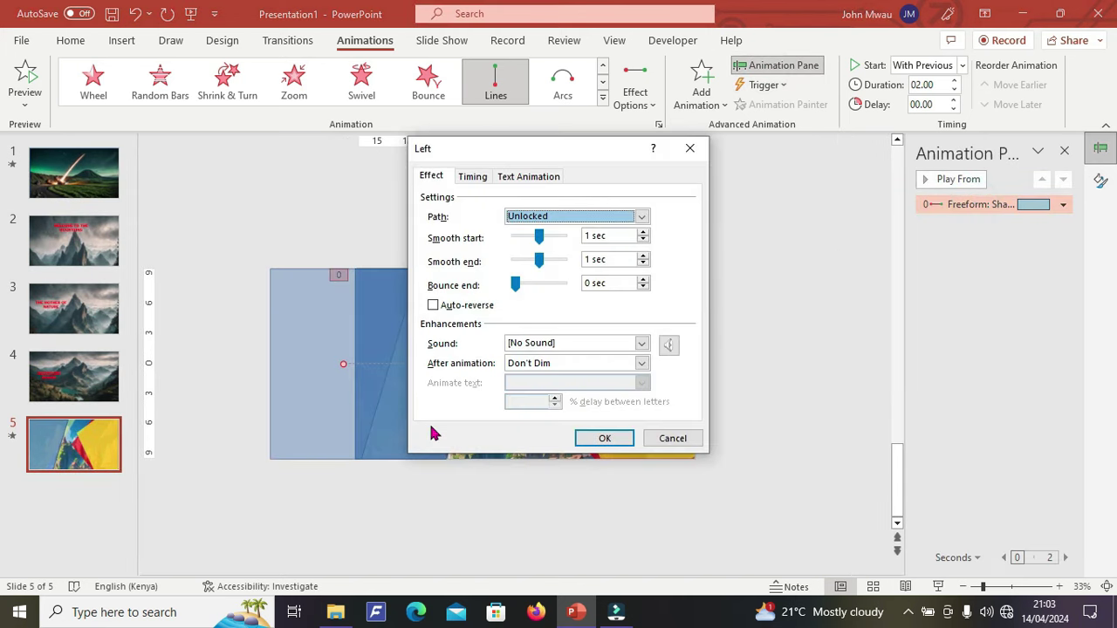
click(433, 305)
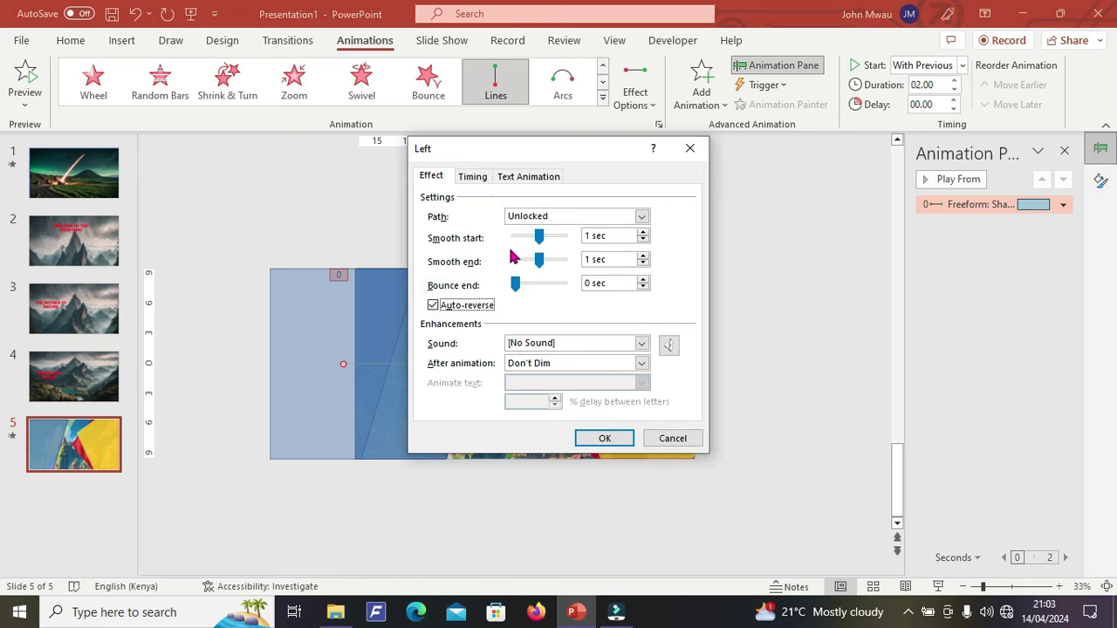
Set the motion to repeat Until End of Slide and confirm the effect settings
click(483, 179)
click(499, 259)
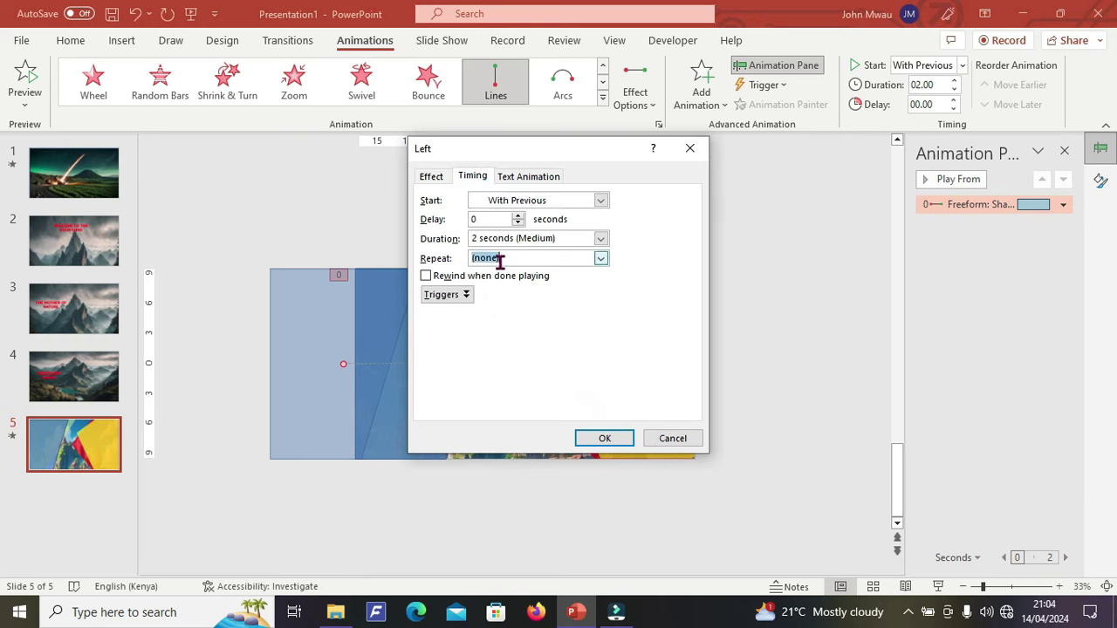
click(607, 260)
click(519, 347)
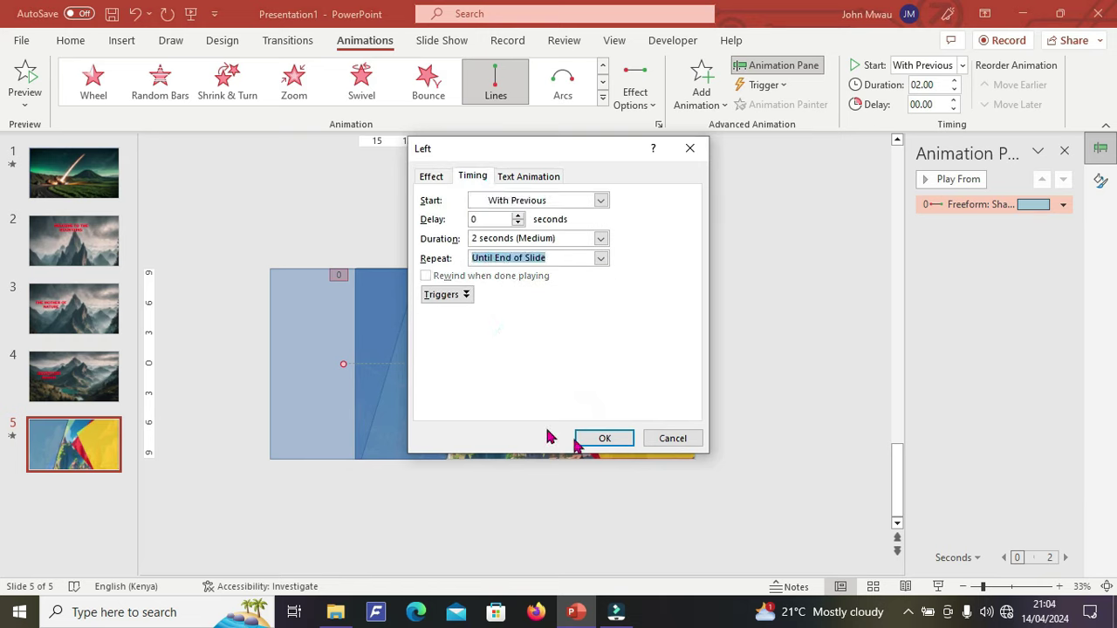
click(592, 445)
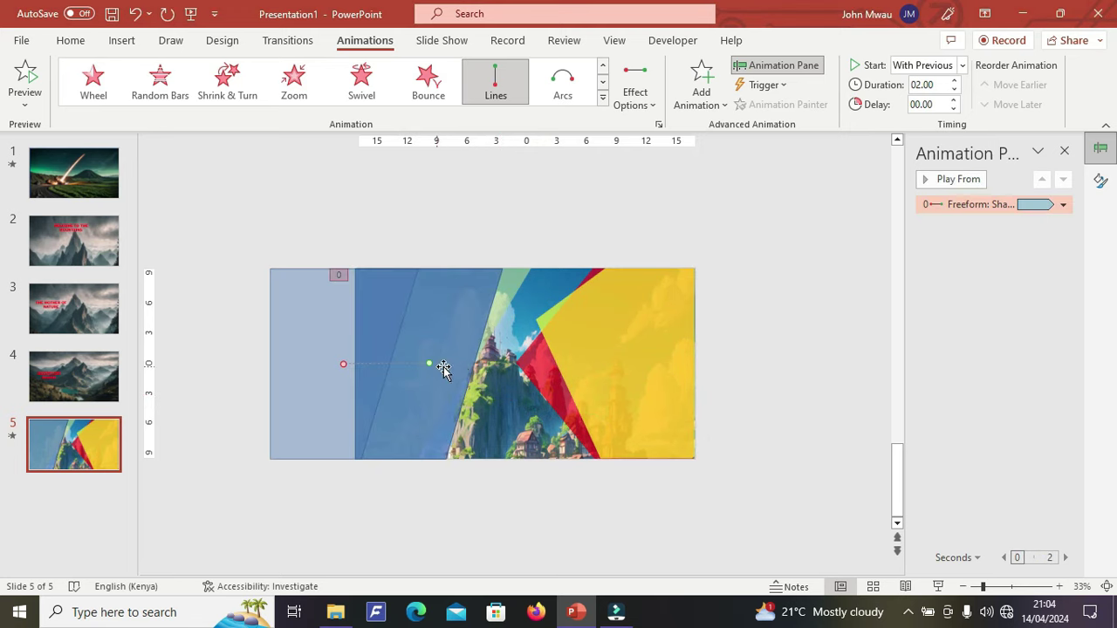
click(500, 320)
Copy the blue shape's looping motion onto other freeform shapes with Animation Painter
click(365, 363)
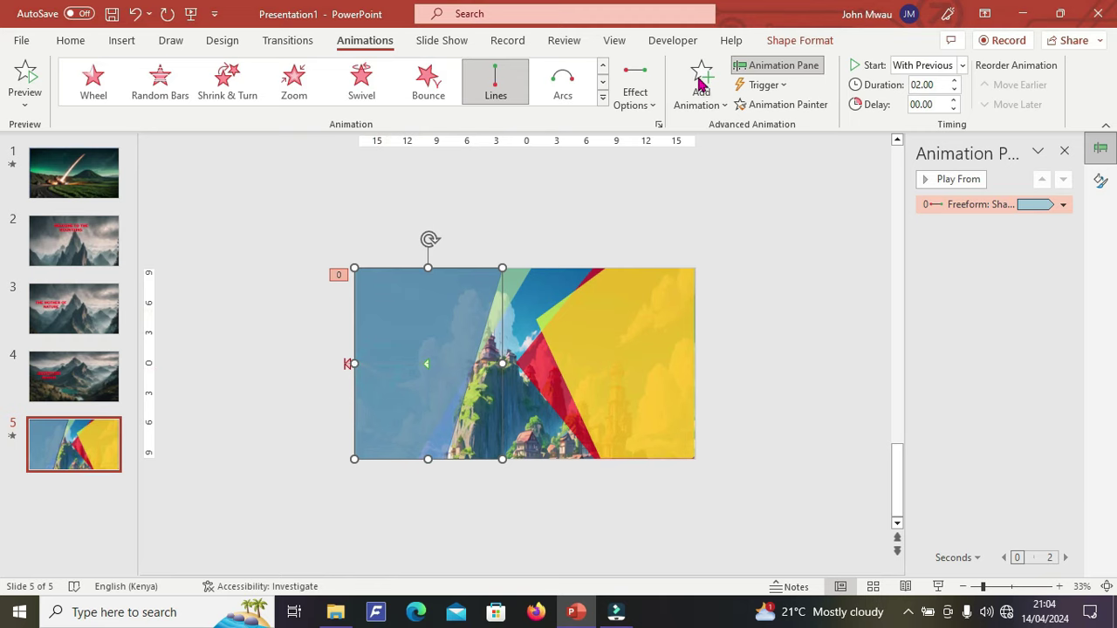
click(773, 104)
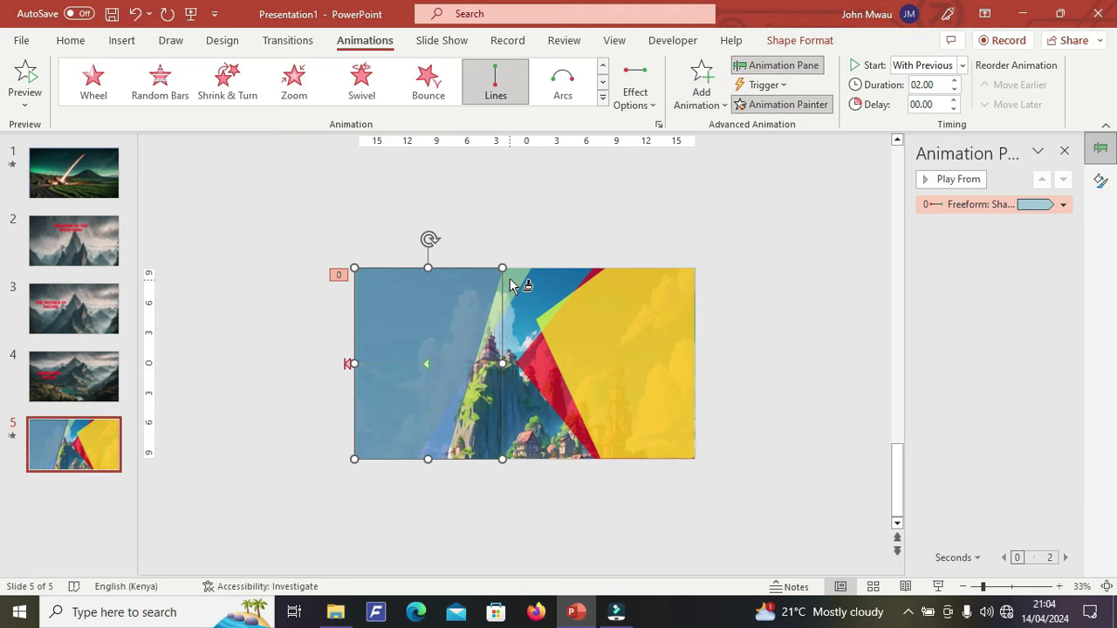
click(510, 280)
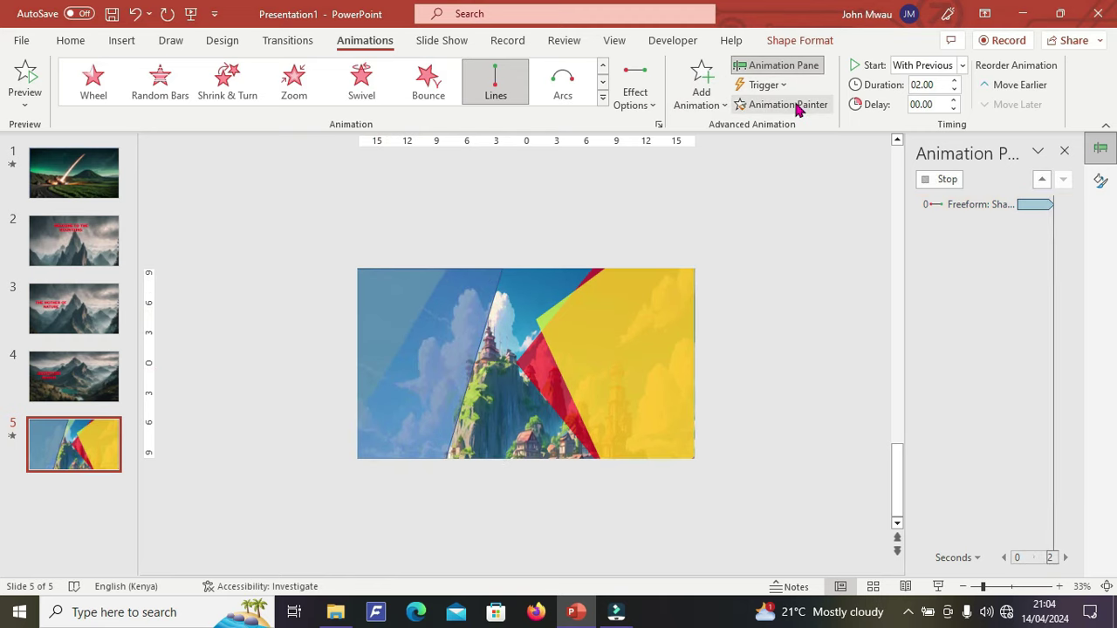
double_click(797, 105)
click(502, 288)
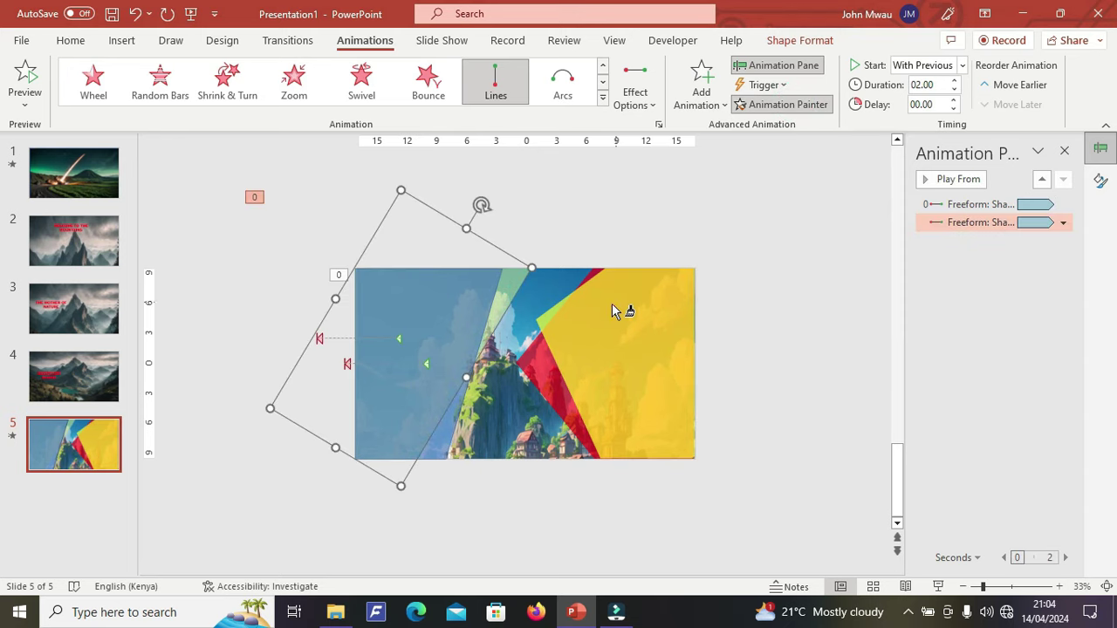
click(612, 310)
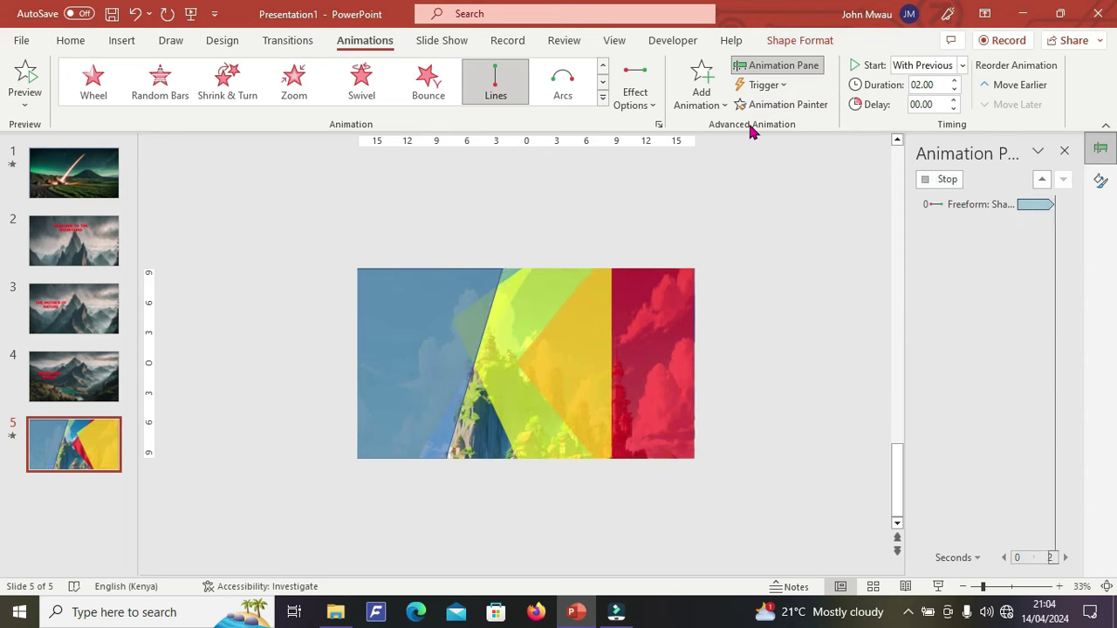
Switch a shape's motion direction to Right and copy it to the yellow shape
click(635, 92)
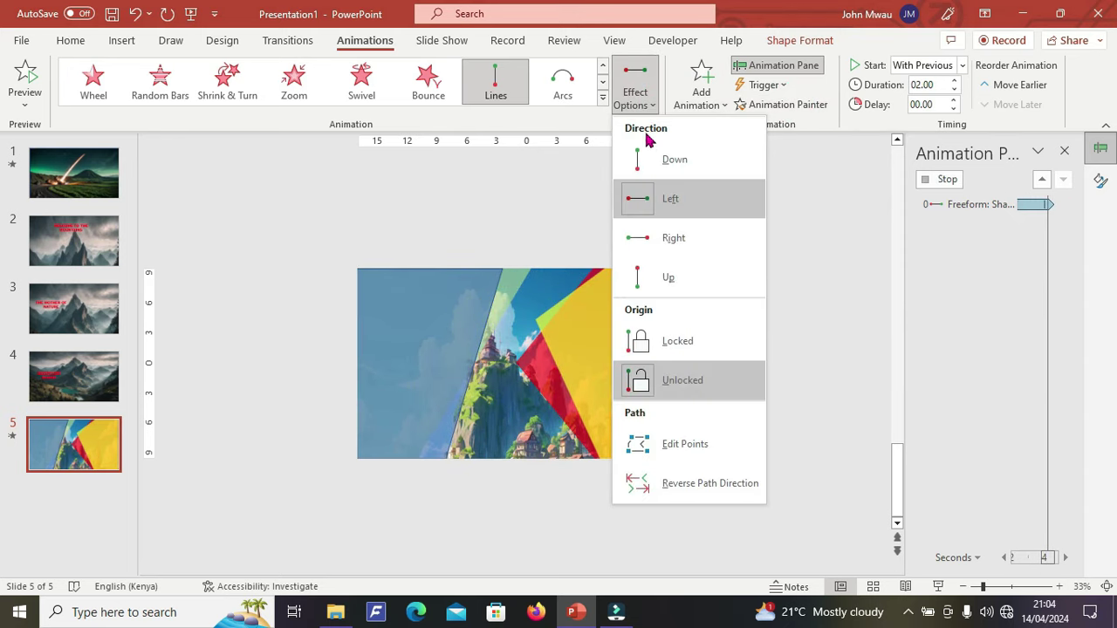
click(637, 229)
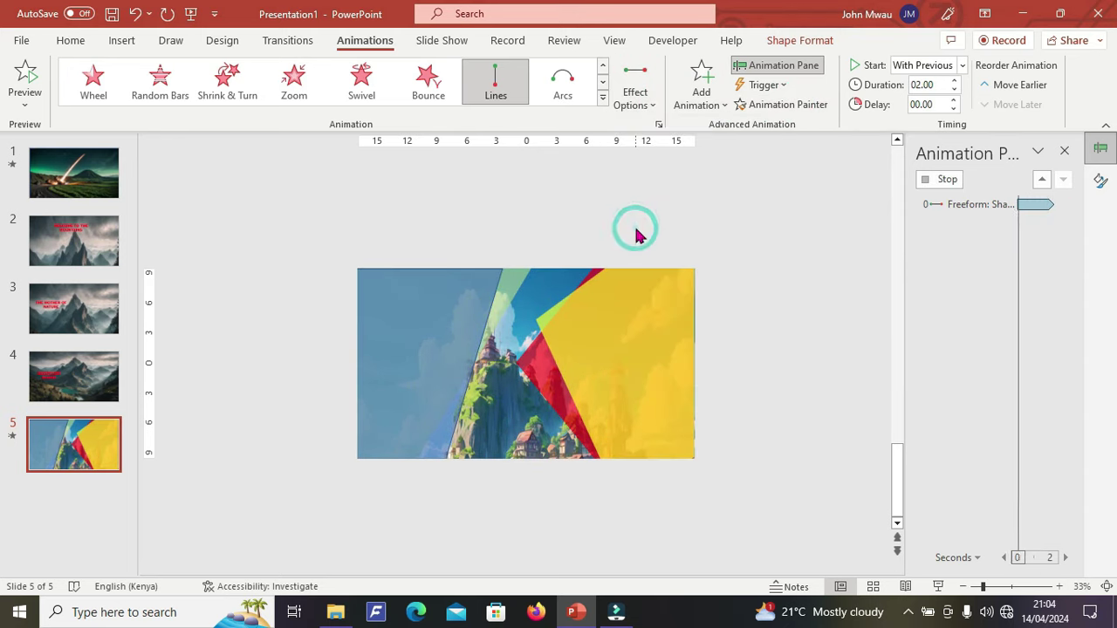
click(783, 105)
click(560, 384)
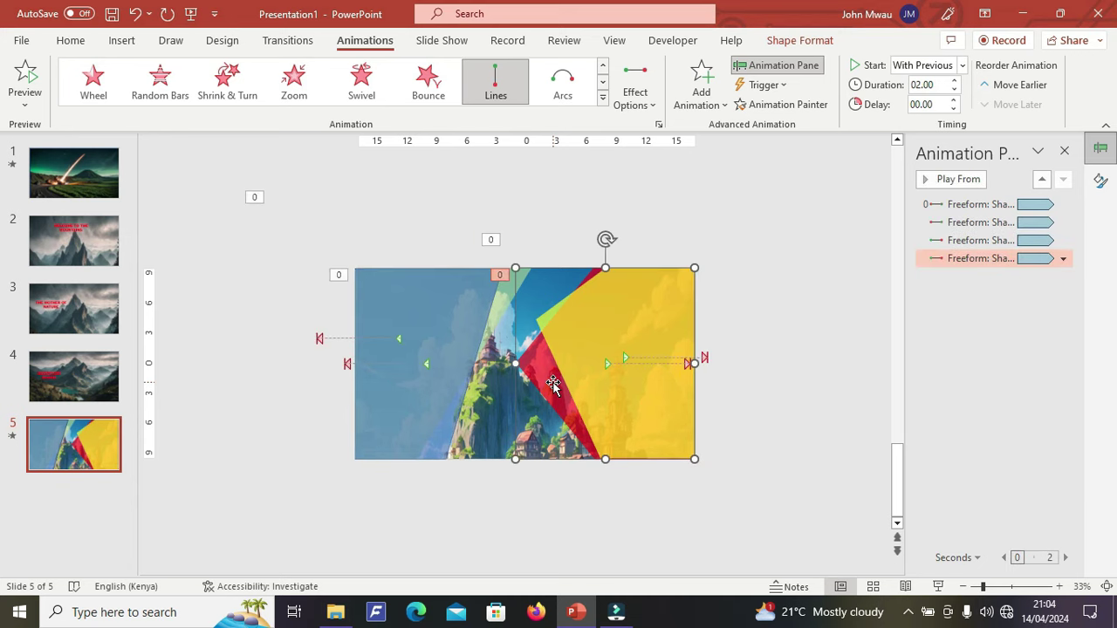
click(600, 518)
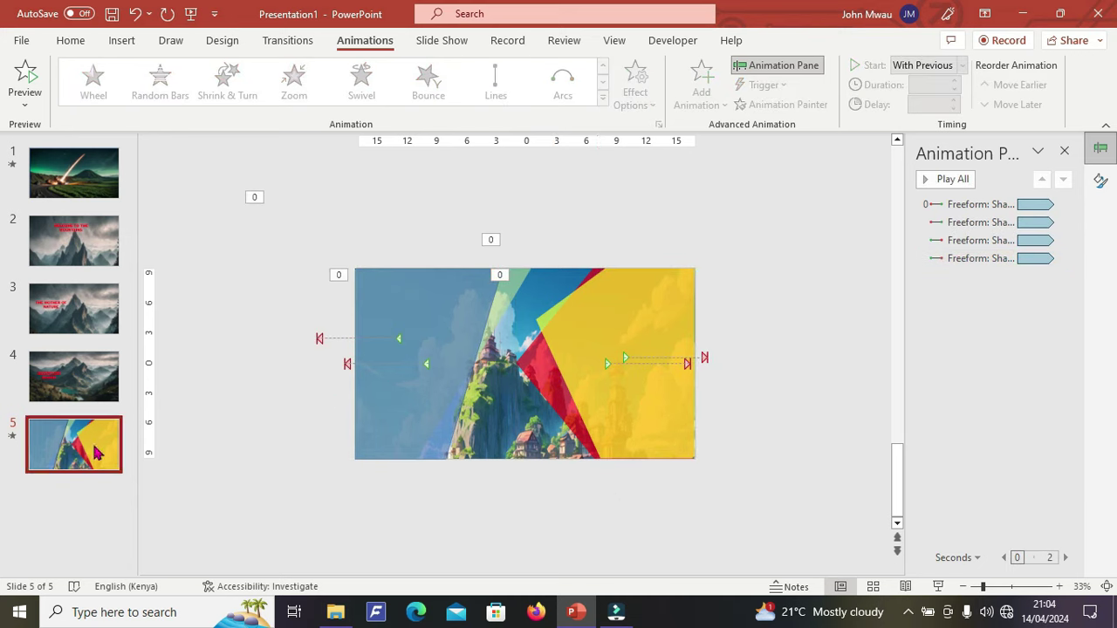
Add a green welcome text box near the slide centre and nudge it up
click(121, 41)
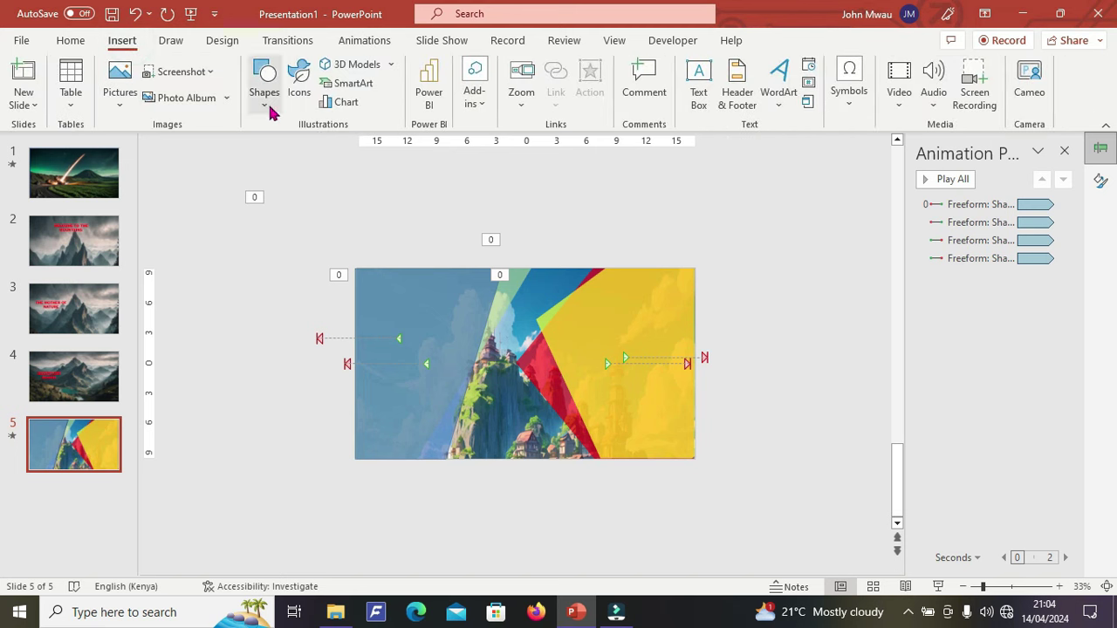
click(708, 90)
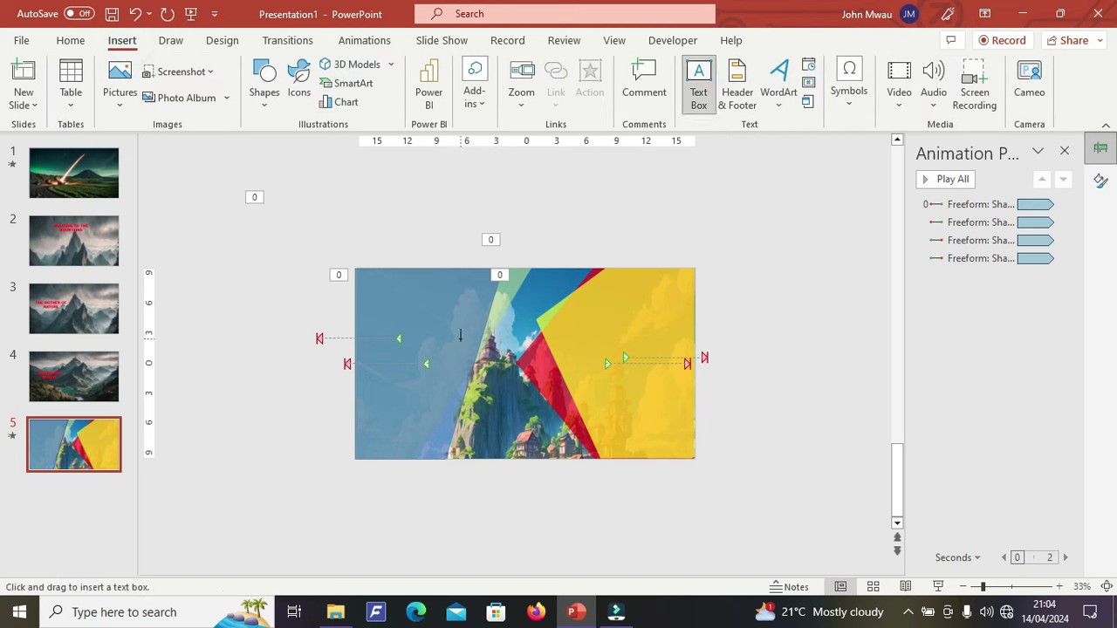
drag(451, 314, 560, 432)
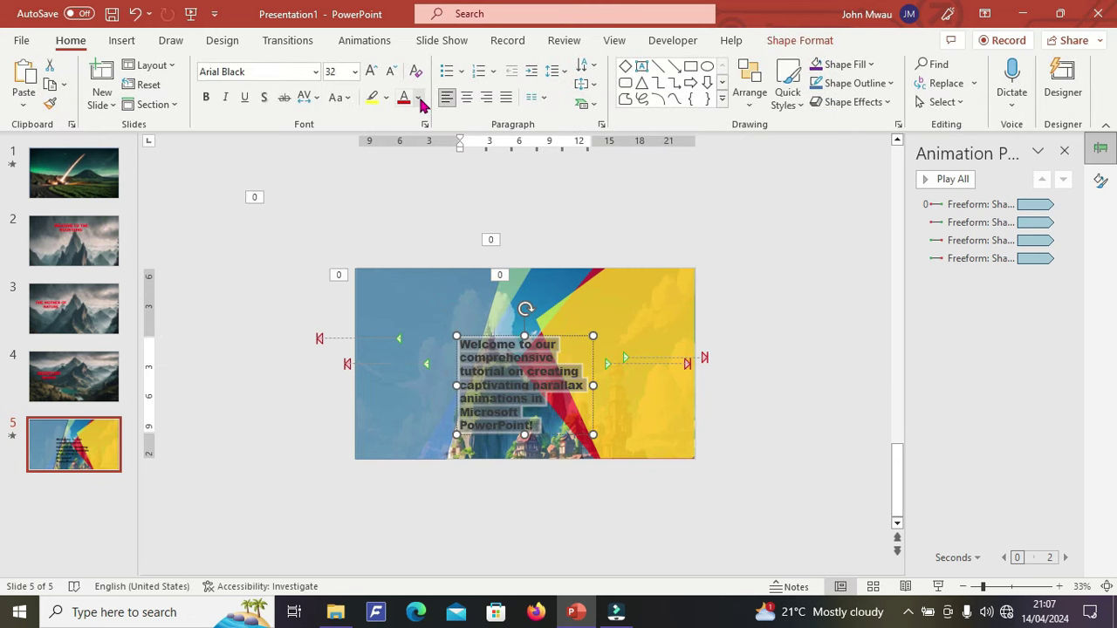
click(420, 103)
click(412, 295)
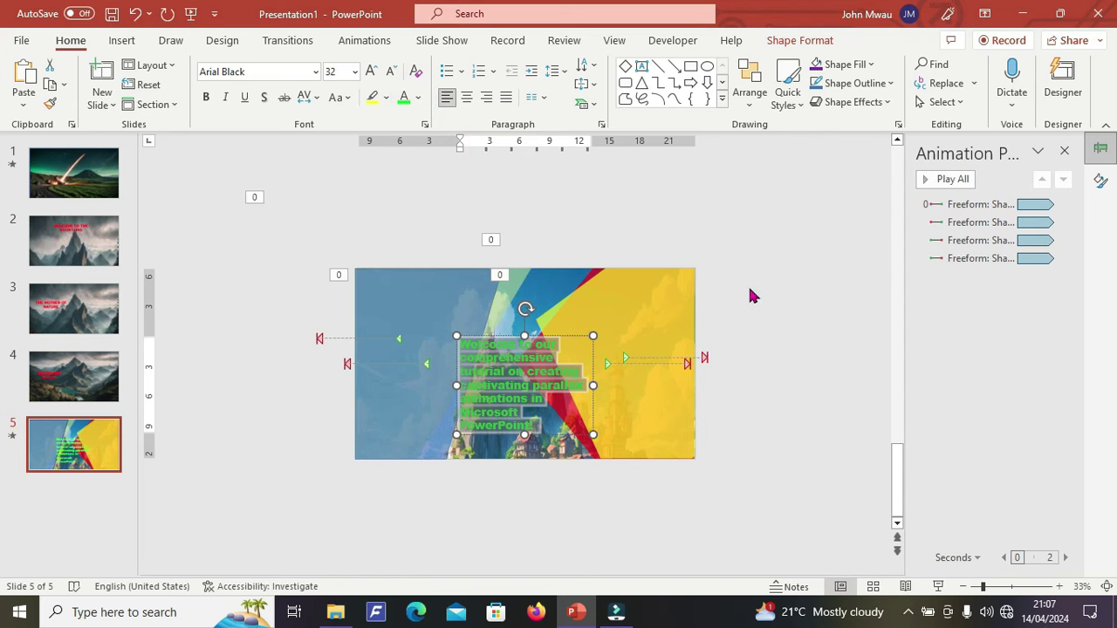
drag(547, 339, 546, 310)
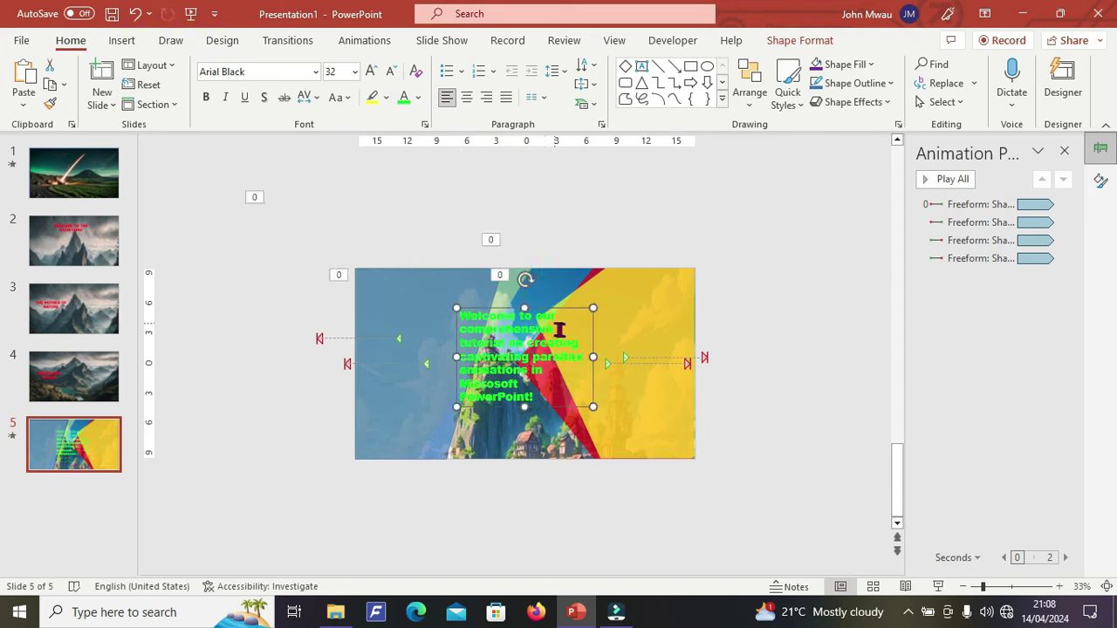
Rebreak the welcome text with new lines before 'creating' and after 'captivating'
click(583, 341)
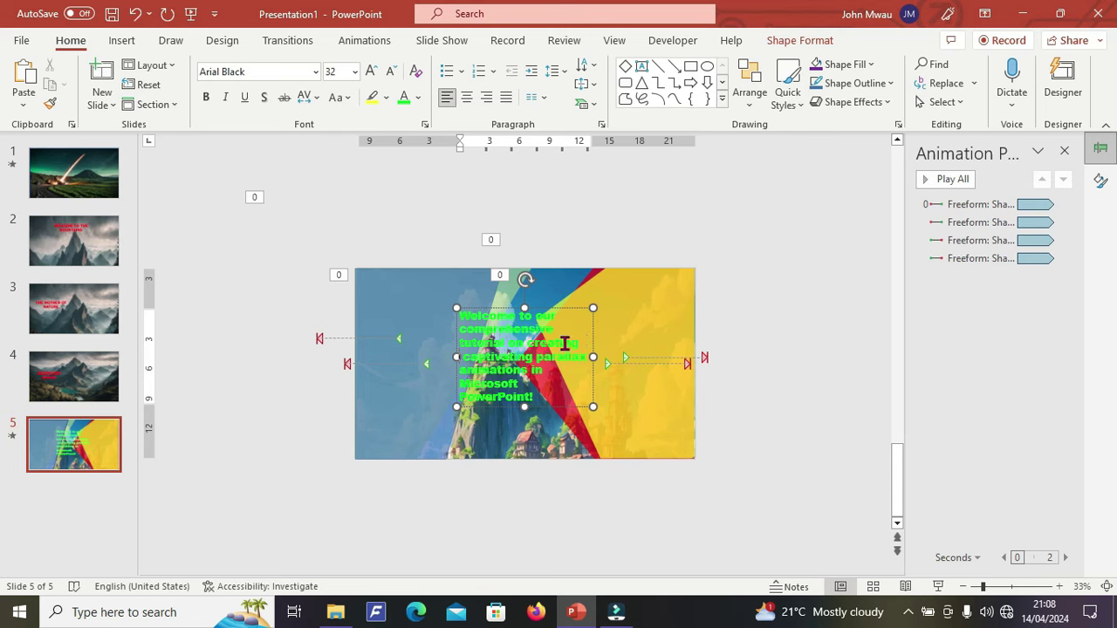
key(Return)
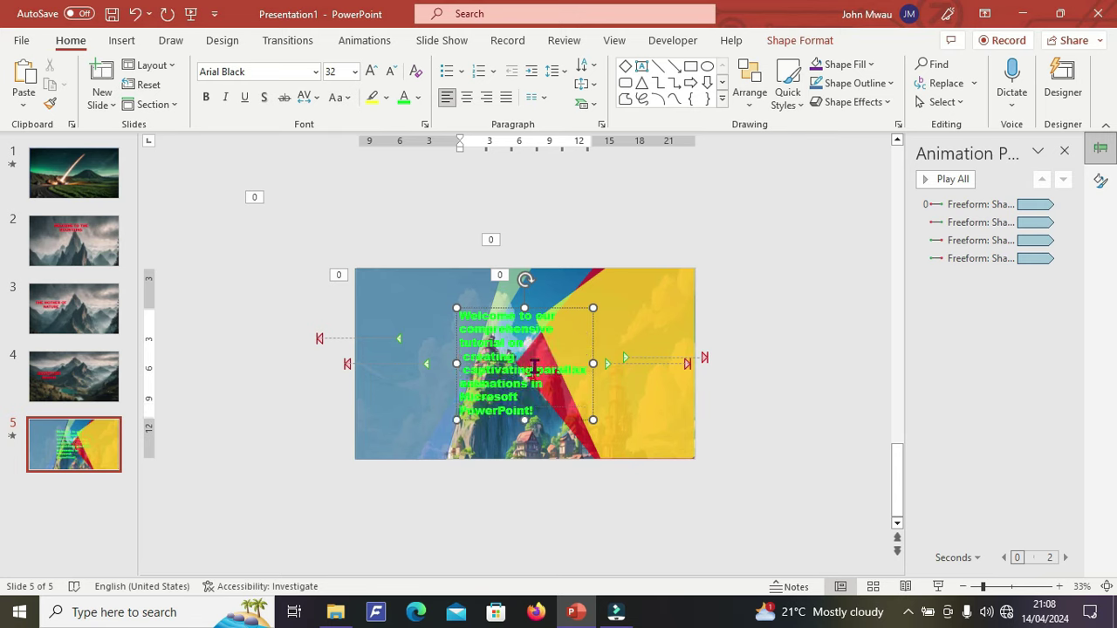
key(Return)
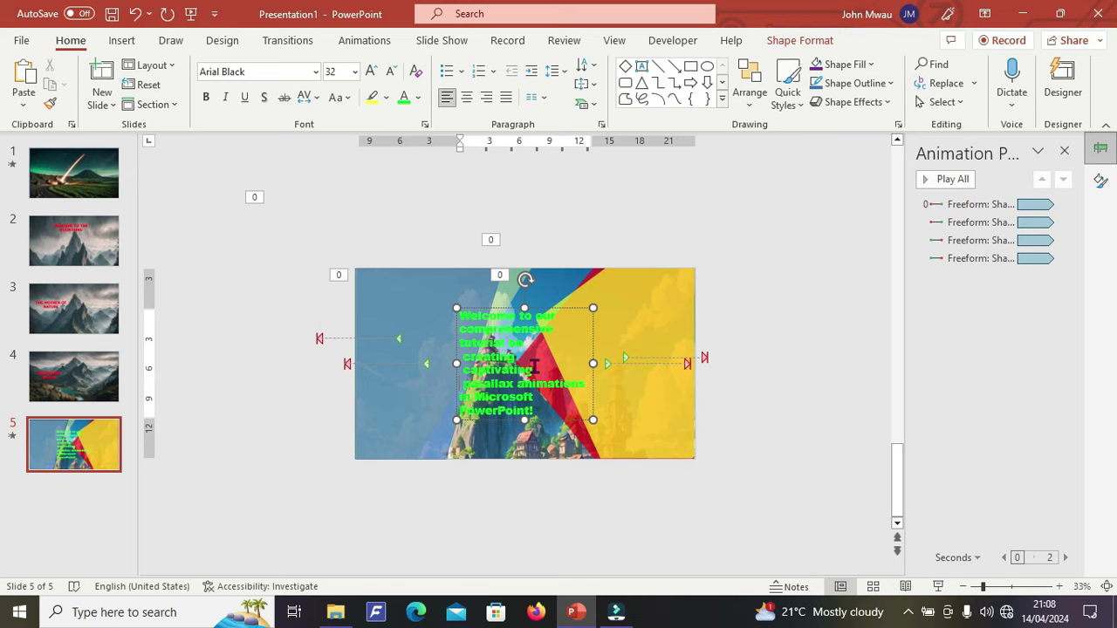
click(626, 323)
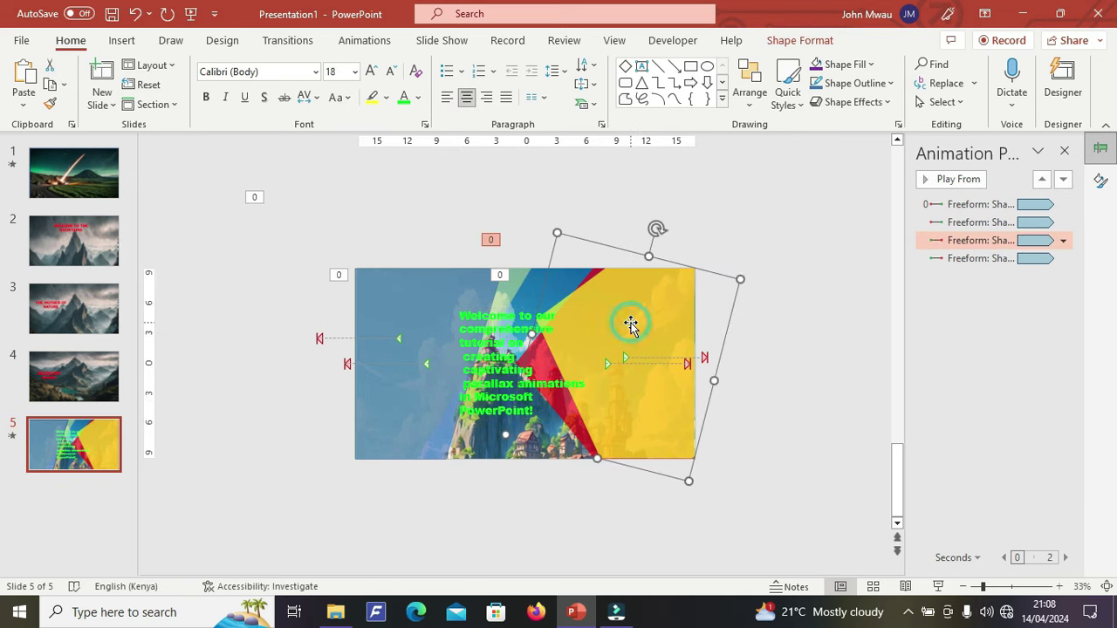
Delay two shapes' motions, including the blue shape's, by 0.25 seconds
click(387, 44)
click(955, 101)
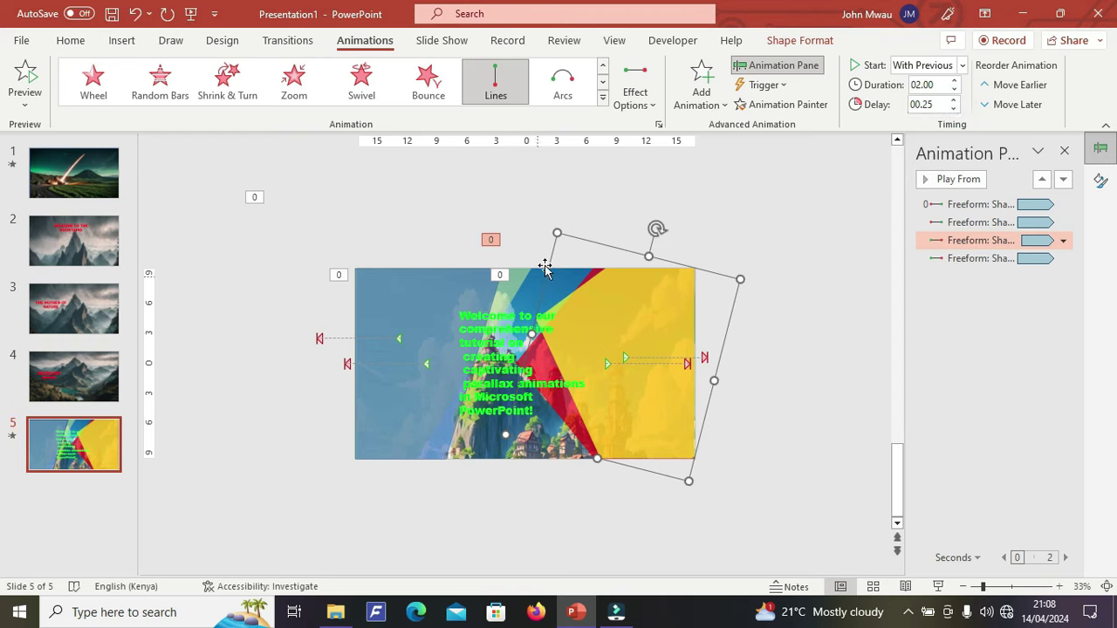
click(474, 297)
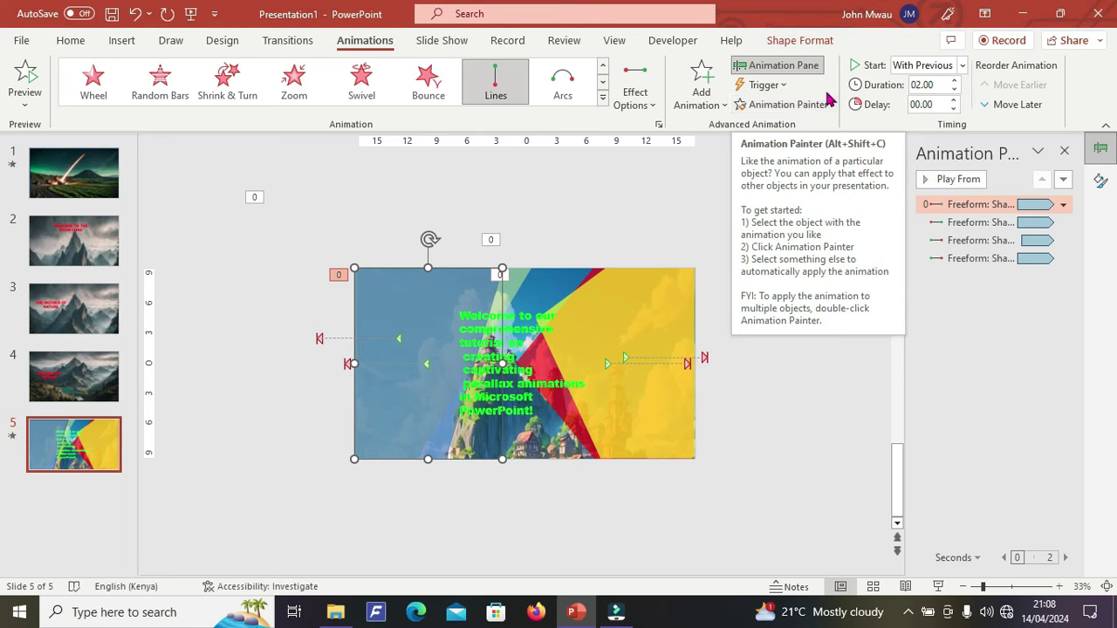
click(953, 100)
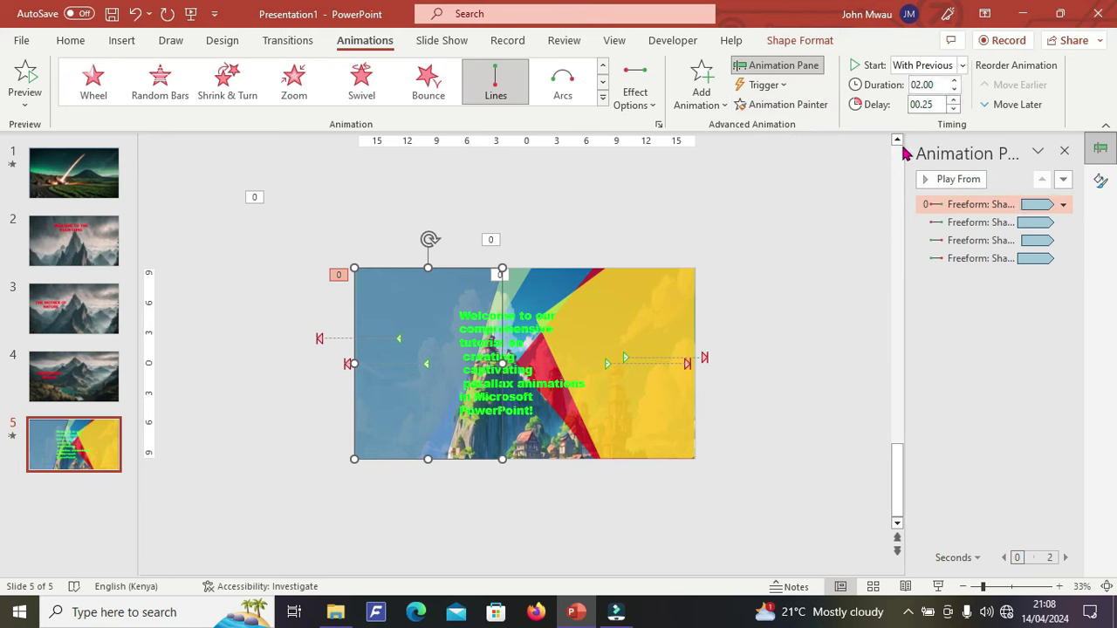
click(865, 169)
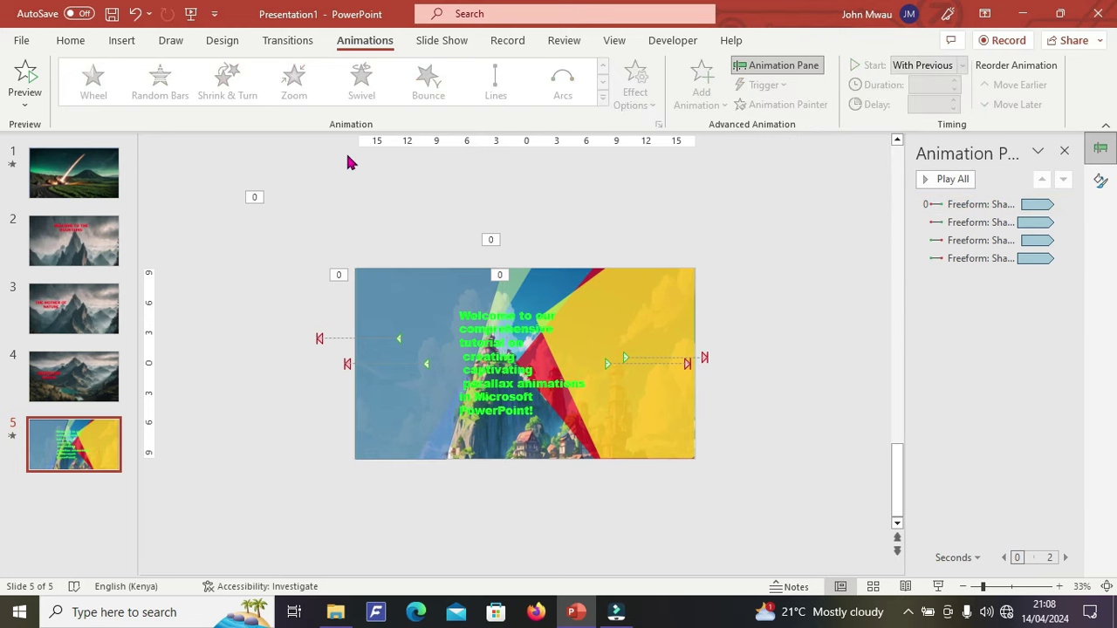
Send the welcome text to back and preview all the slide's animations
click(479, 321)
right_click(533, 307)
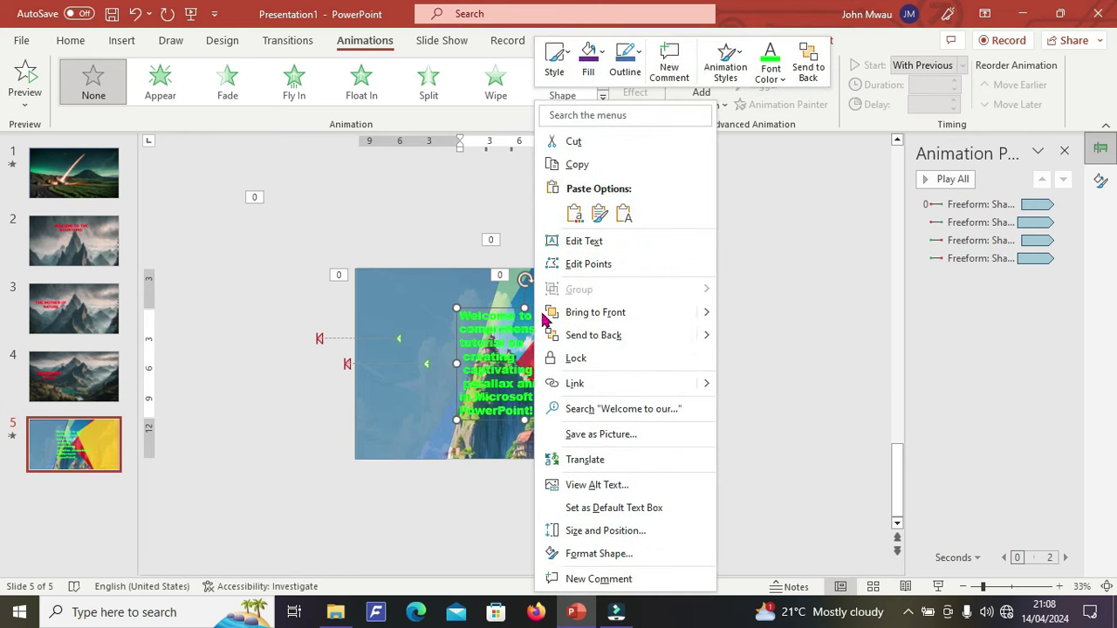
click(560, 335)
click(728, 445)
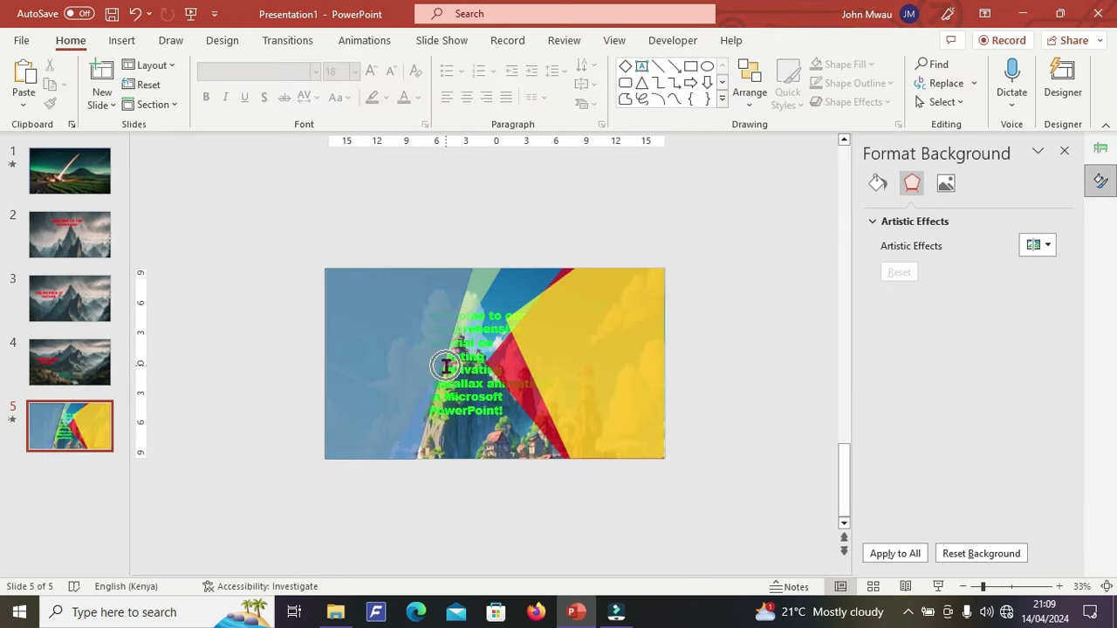
click(360, 41)
click(1065, 153)
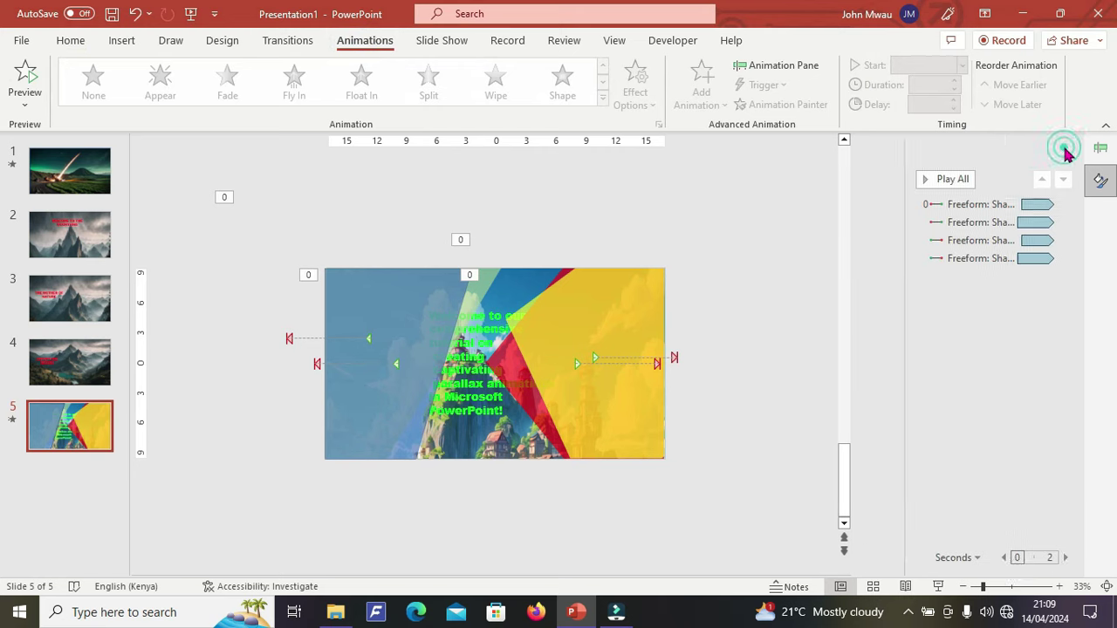
click(991, 181)
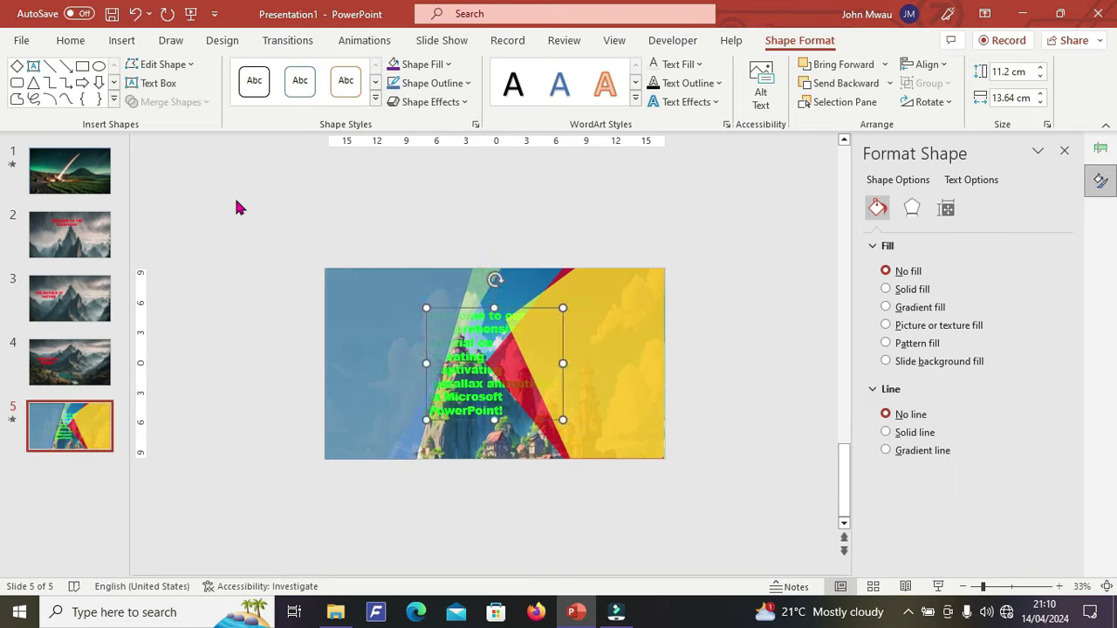
Give all coloured shapes except the text box Slide background fill
drag(235, 199, 755, 513)
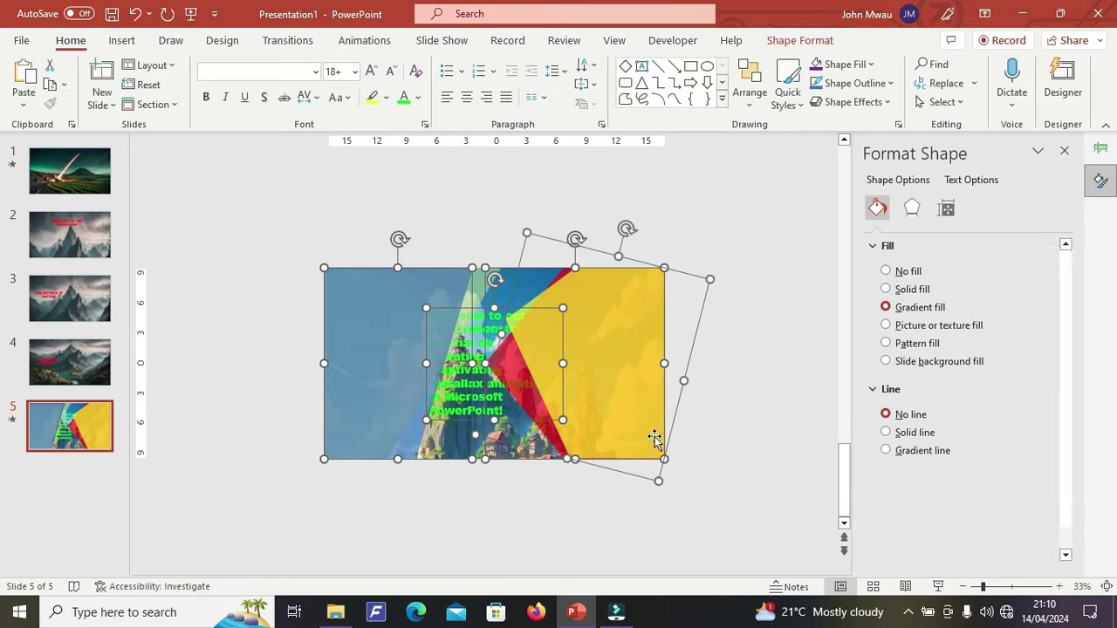
ctrl+click(508, 319)
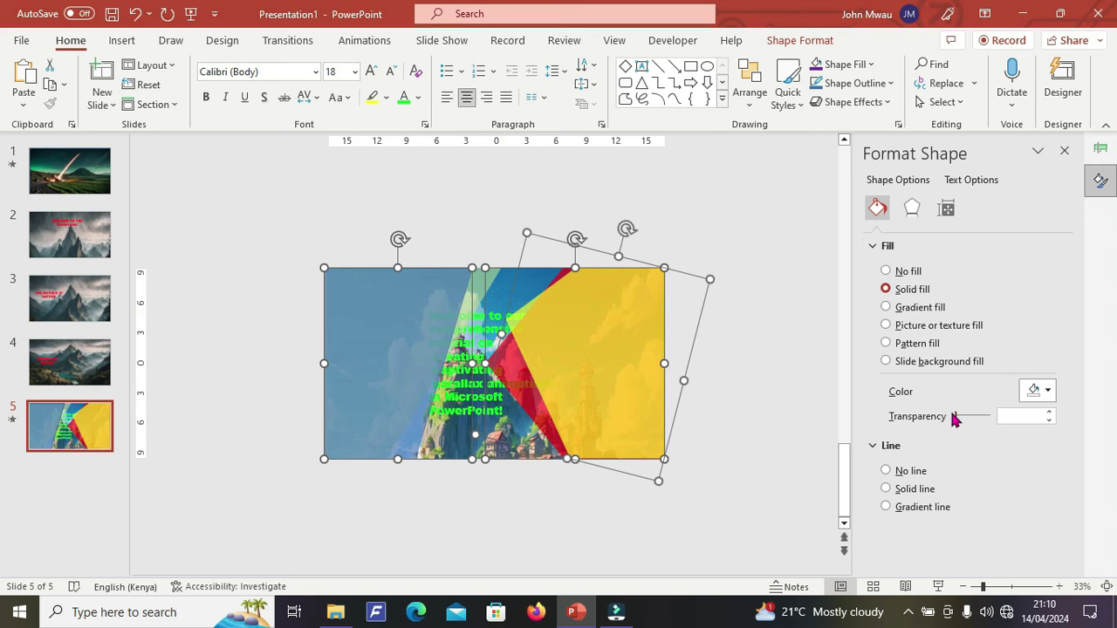
click(886, 361)
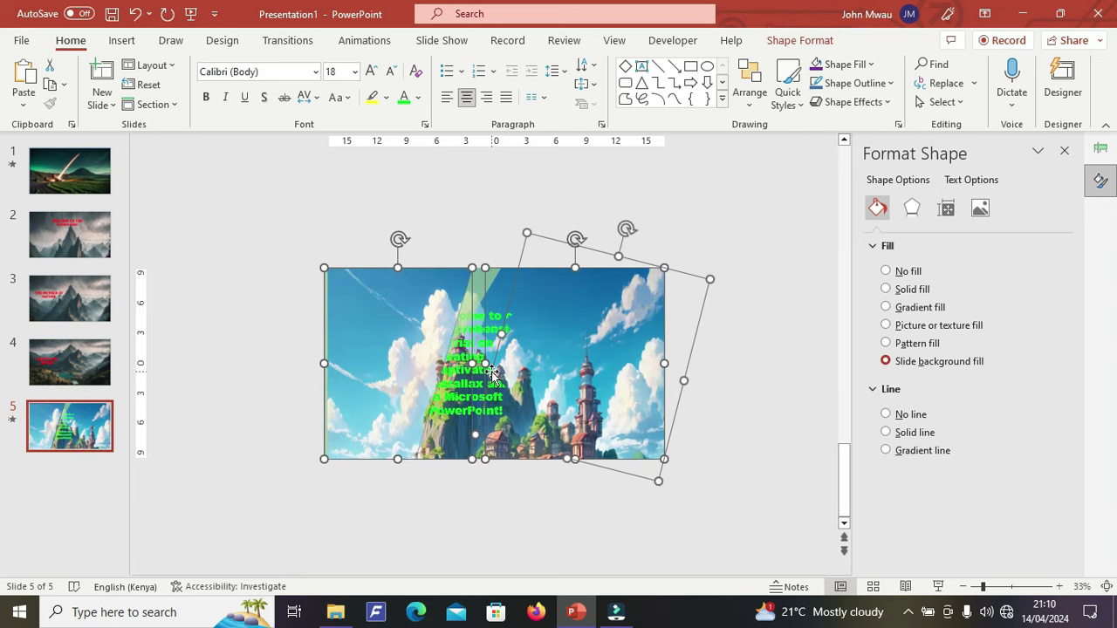
click(252, 190)
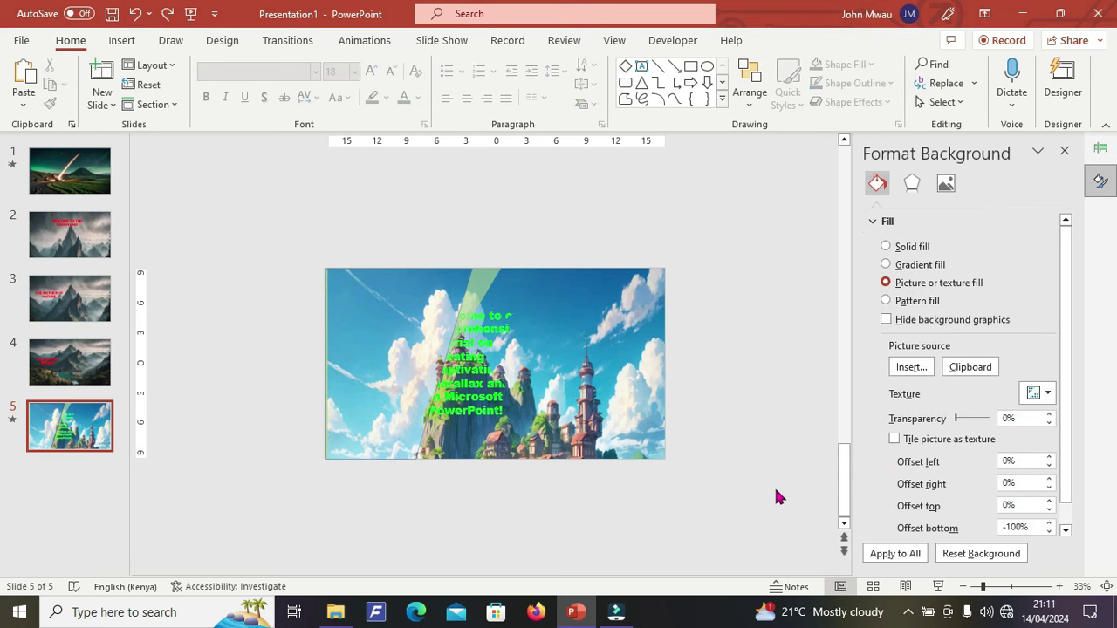
Reselect every shape and apply Slide background fill to the green gradient shape too
drag(779, 496, 231, 145)
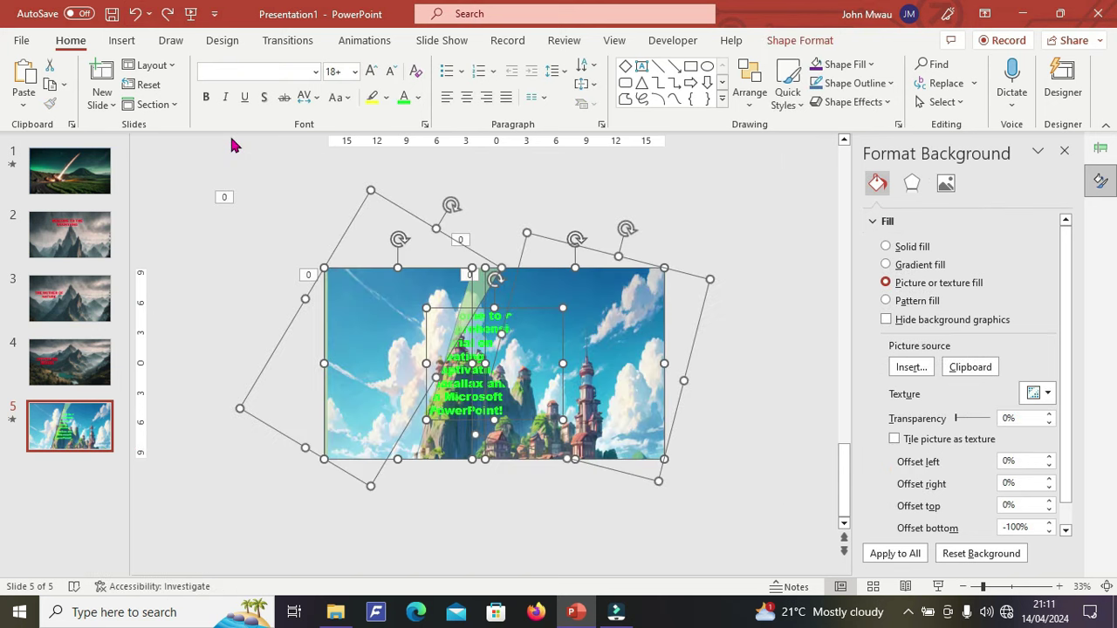
click(929, 365)
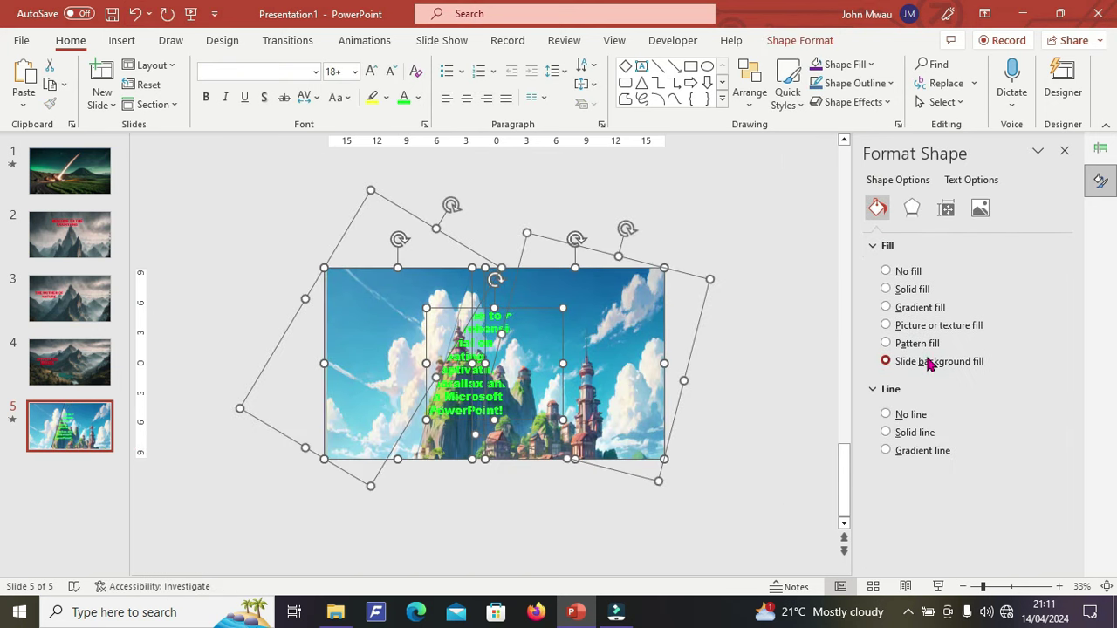
click(758, 453)
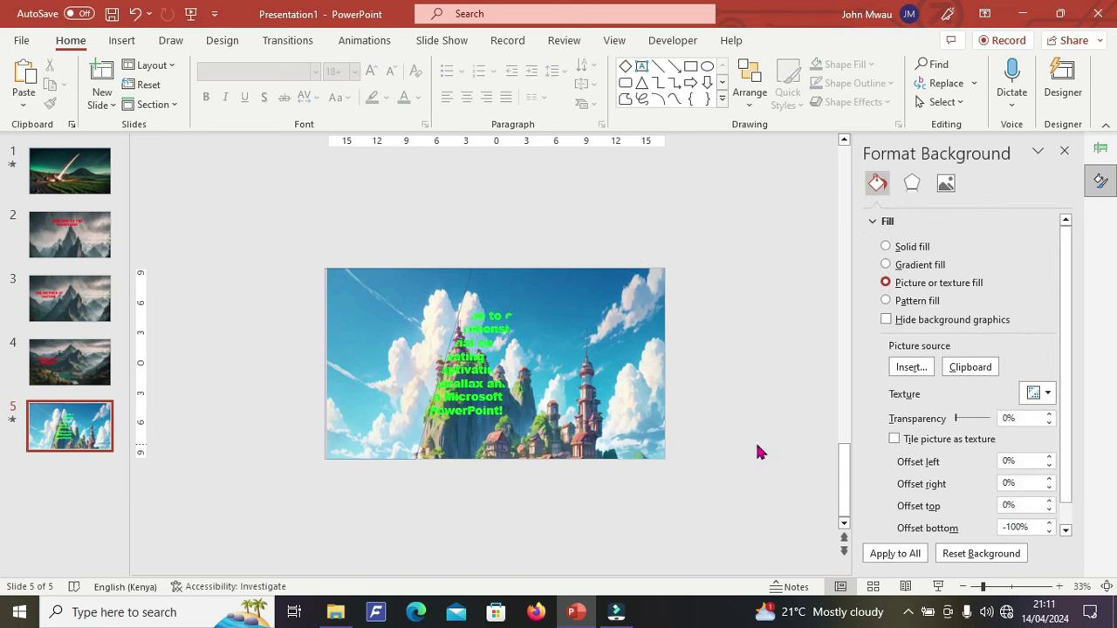
click(122, 40)
Draw a rectangle over the whole of slide 5 with Slide background fill
click(264, 77)
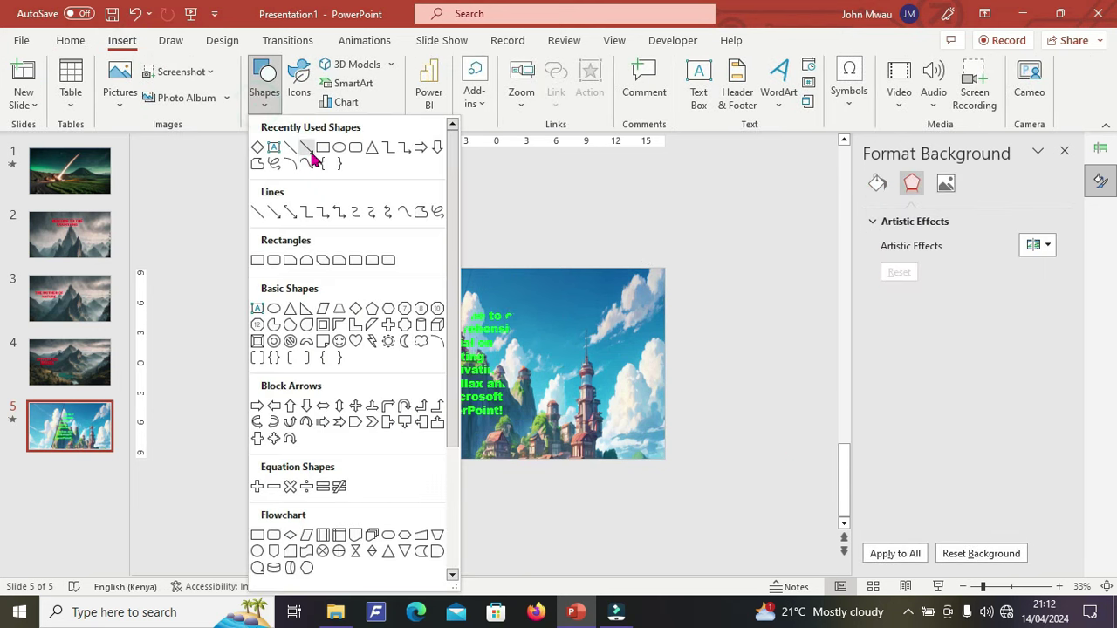
click(323, 149)
drag(306, 245, 696, 487)
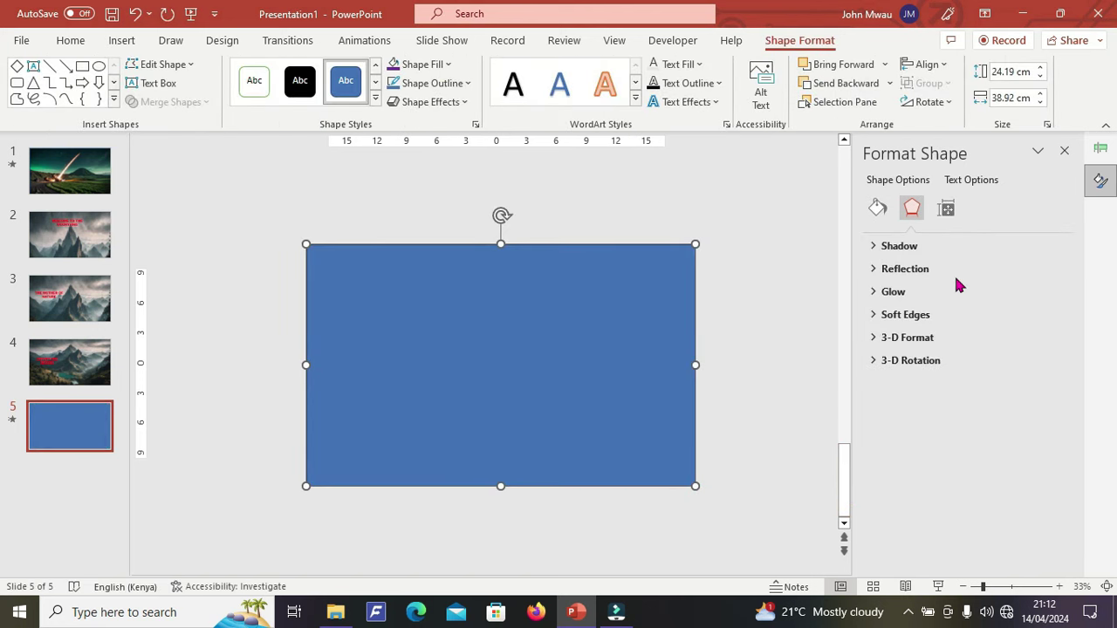
click(878, 214)
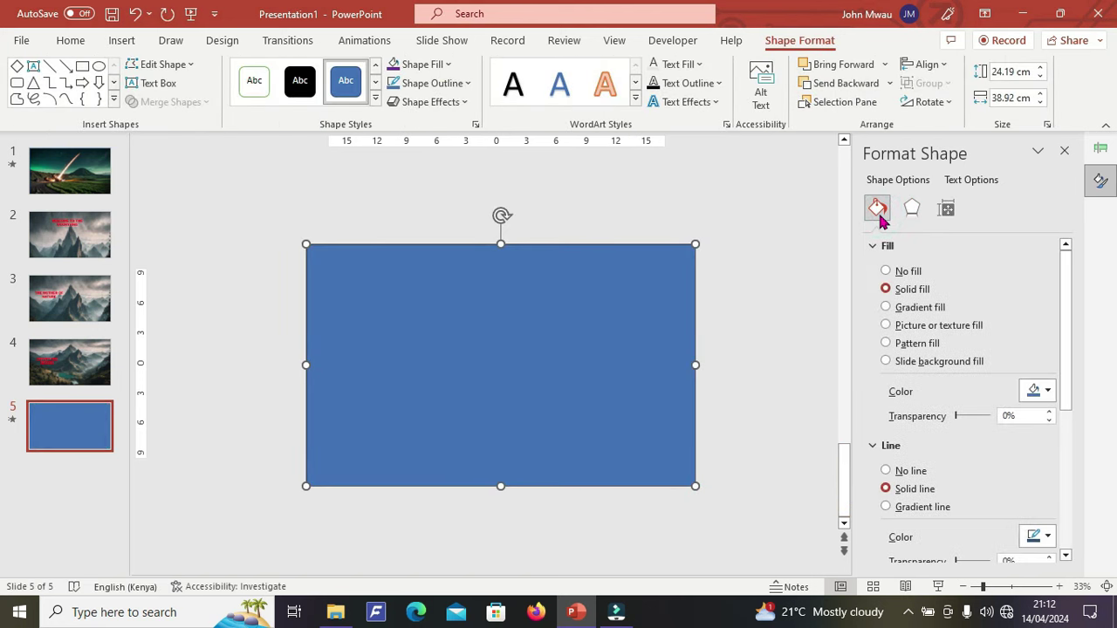
click(887, 362)
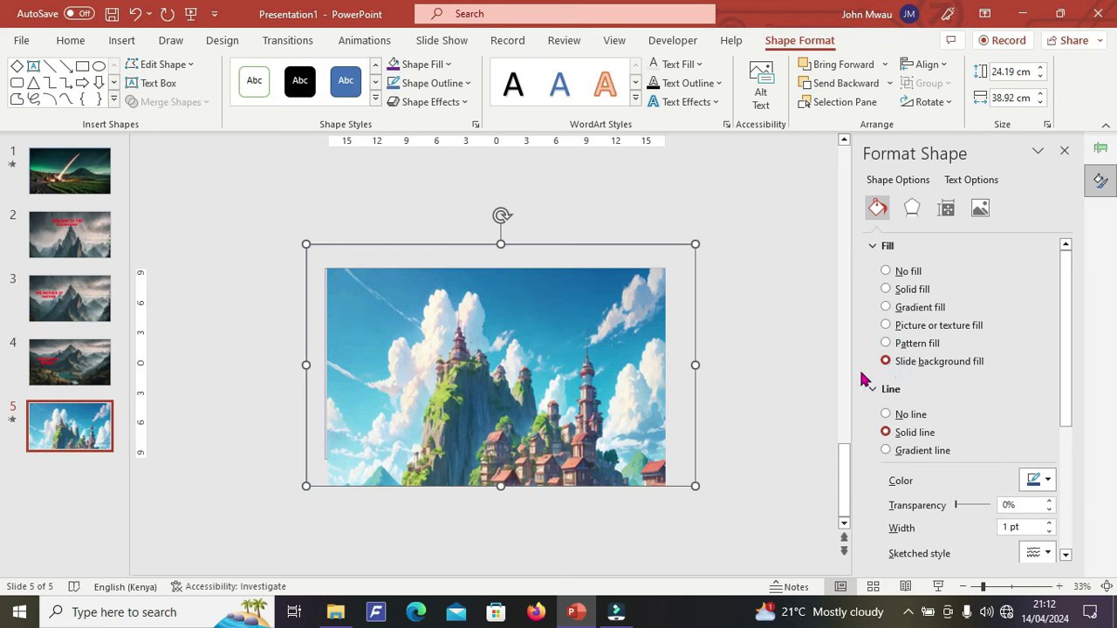
click(788, 407)
click(591, 349)
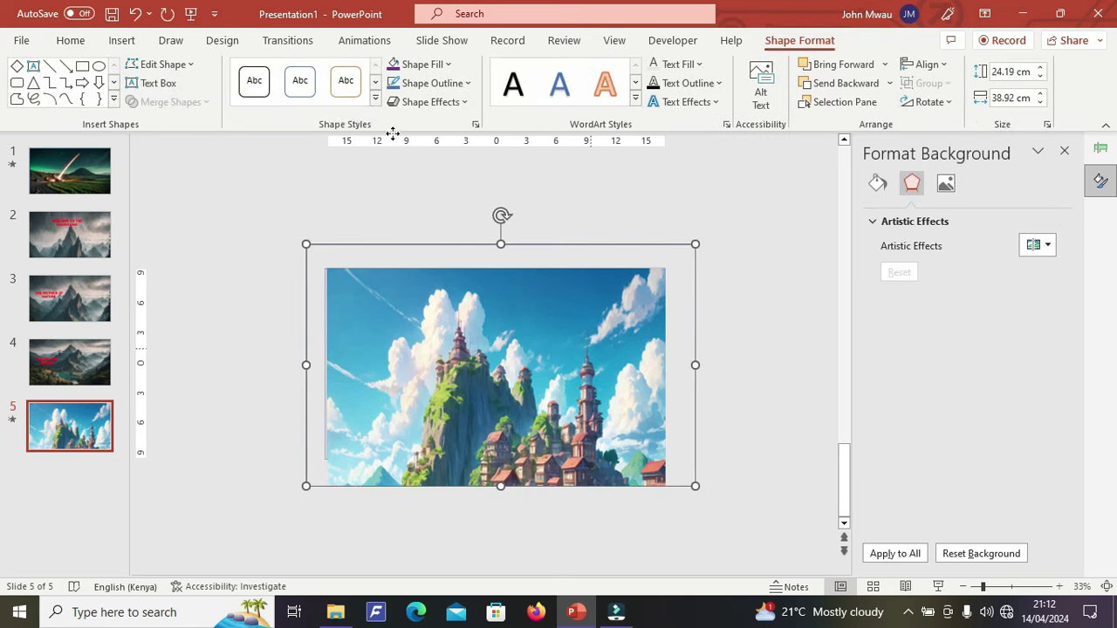
click(377, 41)
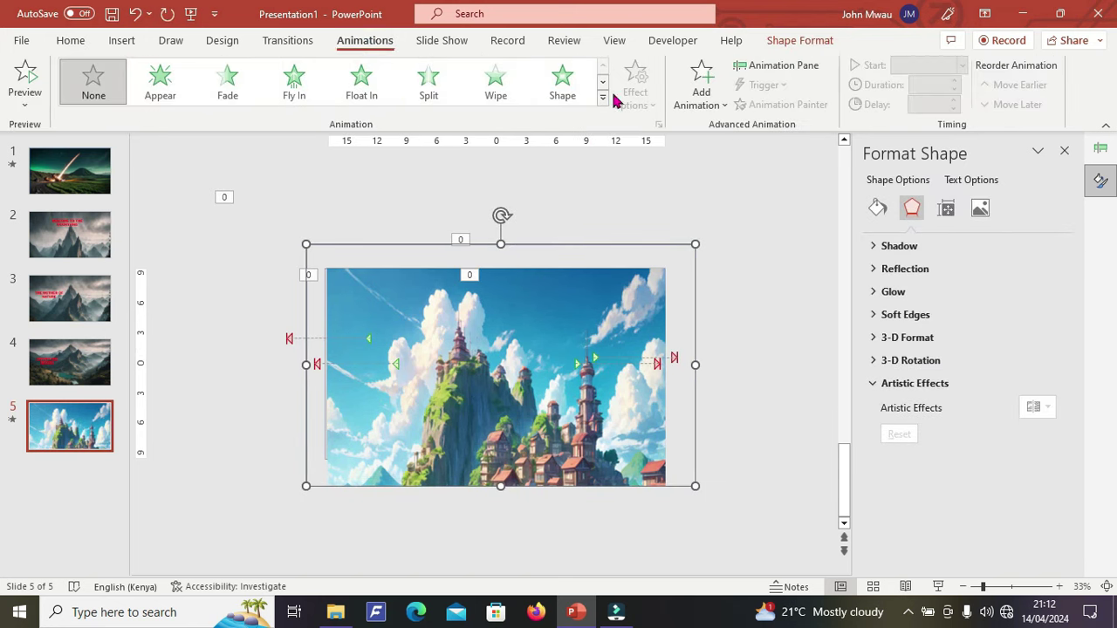
Give the covering rectangle a Disappear exit effect starting With Previous
click(724, 106)
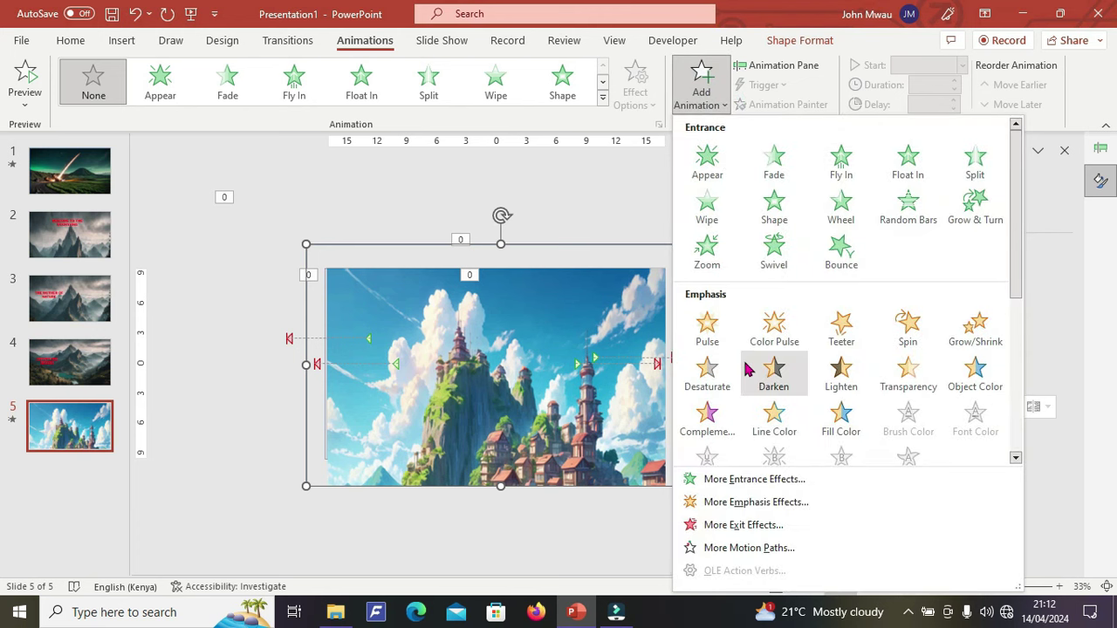
scroll(747, 370, down, 3)
click(707, 271)
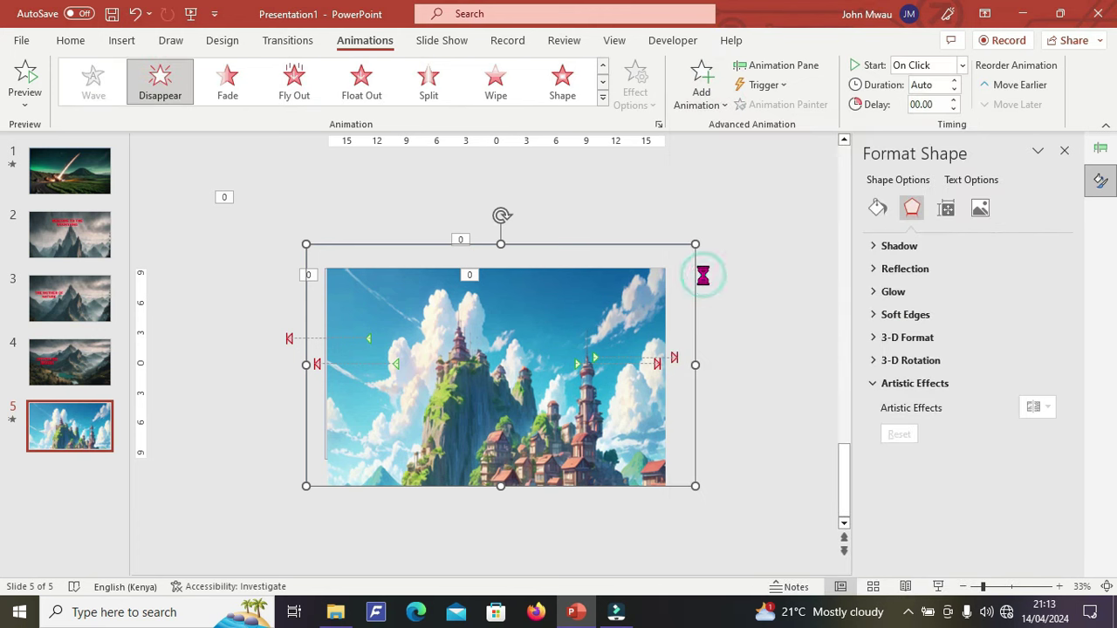
click(945, 70)
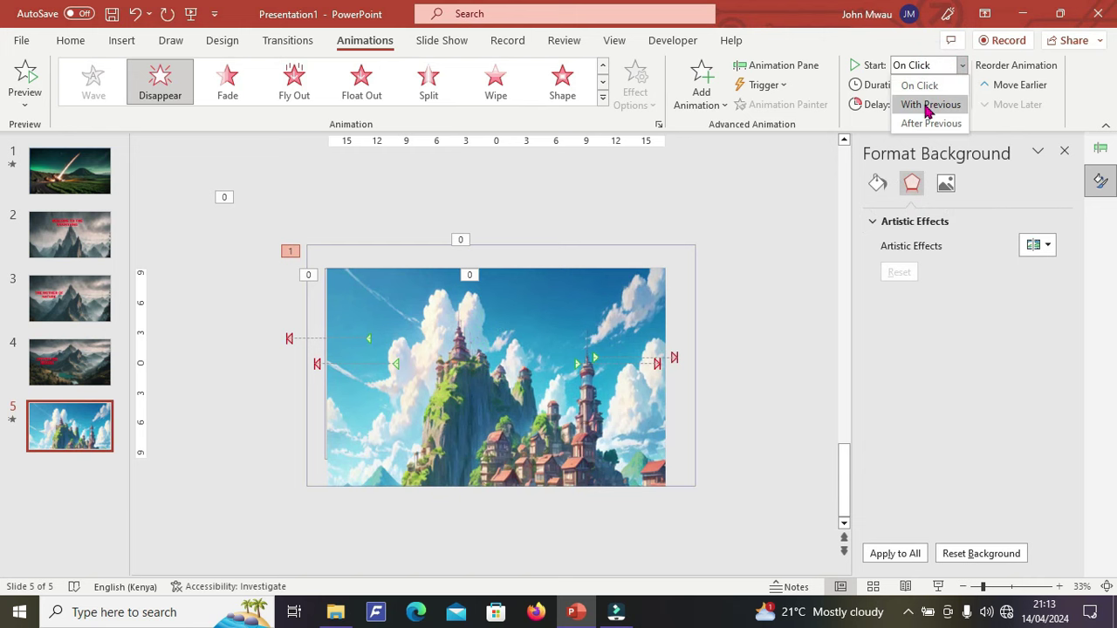
click(927, 104)
Move Rectangle 21's effect to the top of the order and preview from the start
click(740, 68)
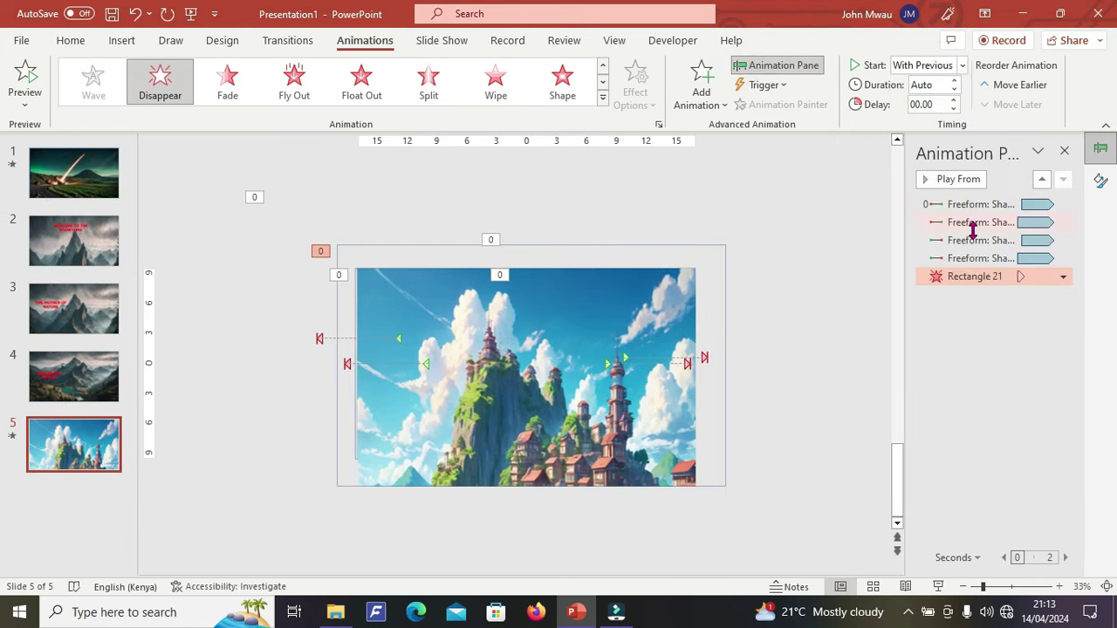
click(957, 276)
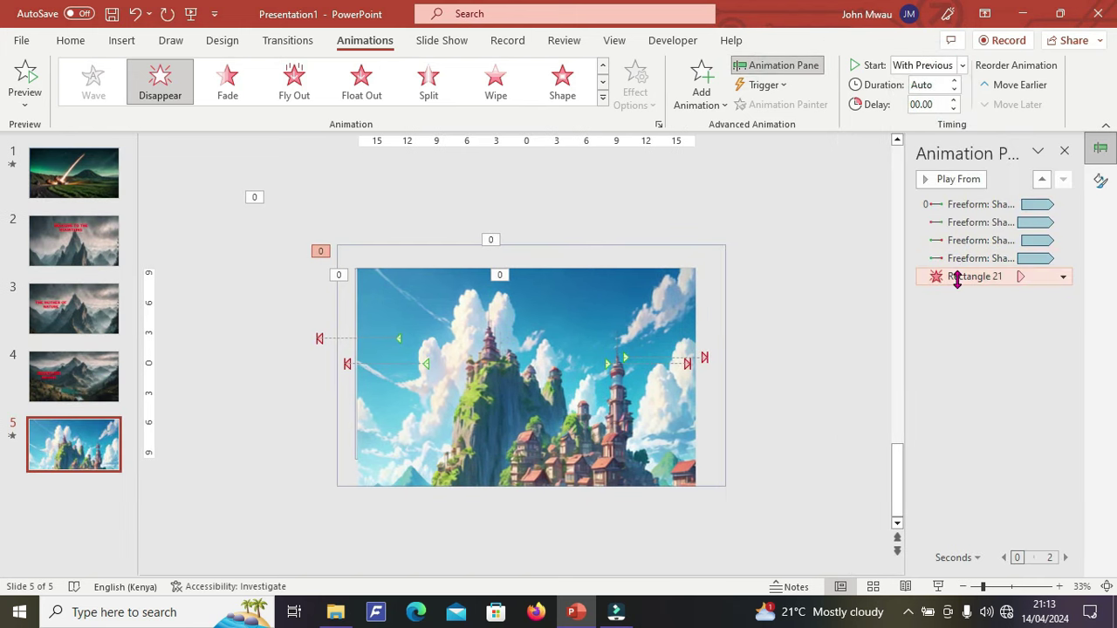
click(994, 87)
click(994, 87)
click(993, 87)
click(993, 87)
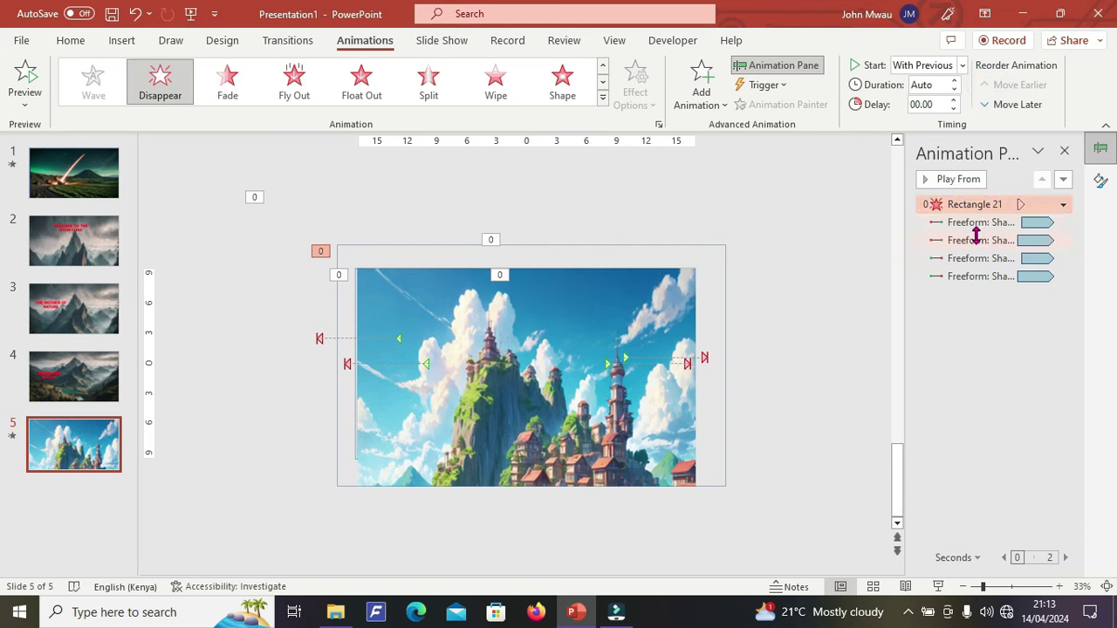
click(950, 181)
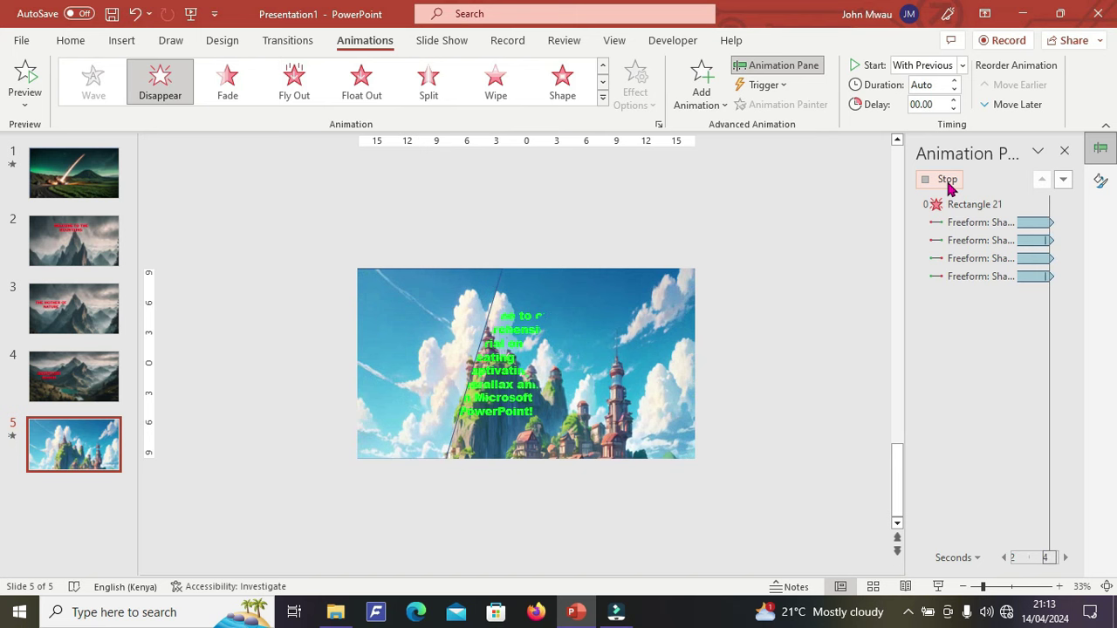
Duplicate slide 5 as slide 6, shift the covering rectangle left, and select the green text
right_click(87, 453)
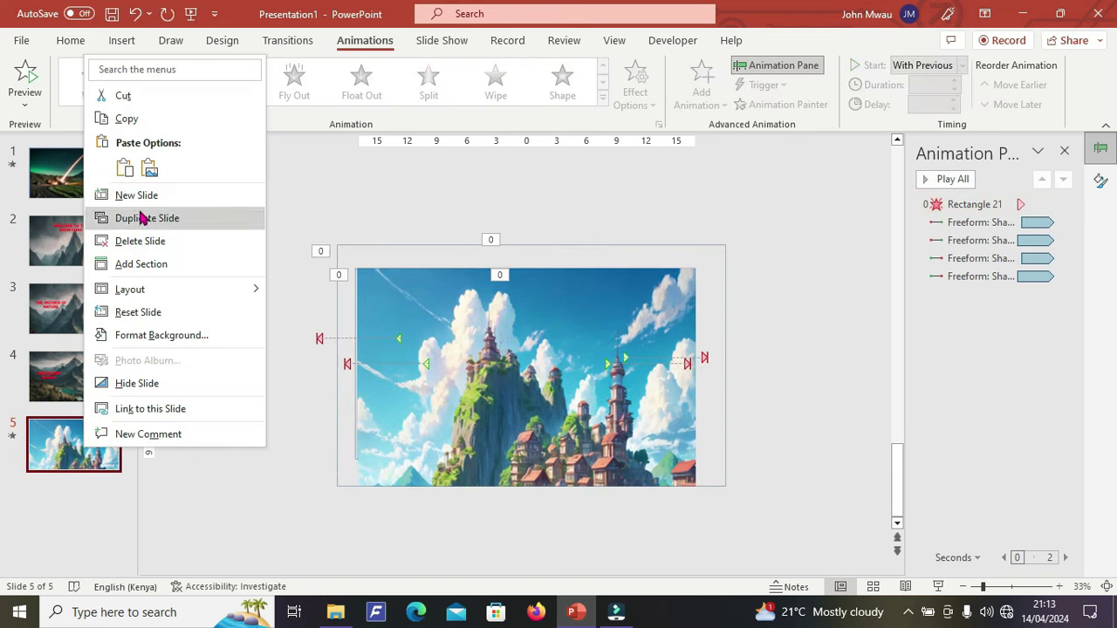
click(140, 219)
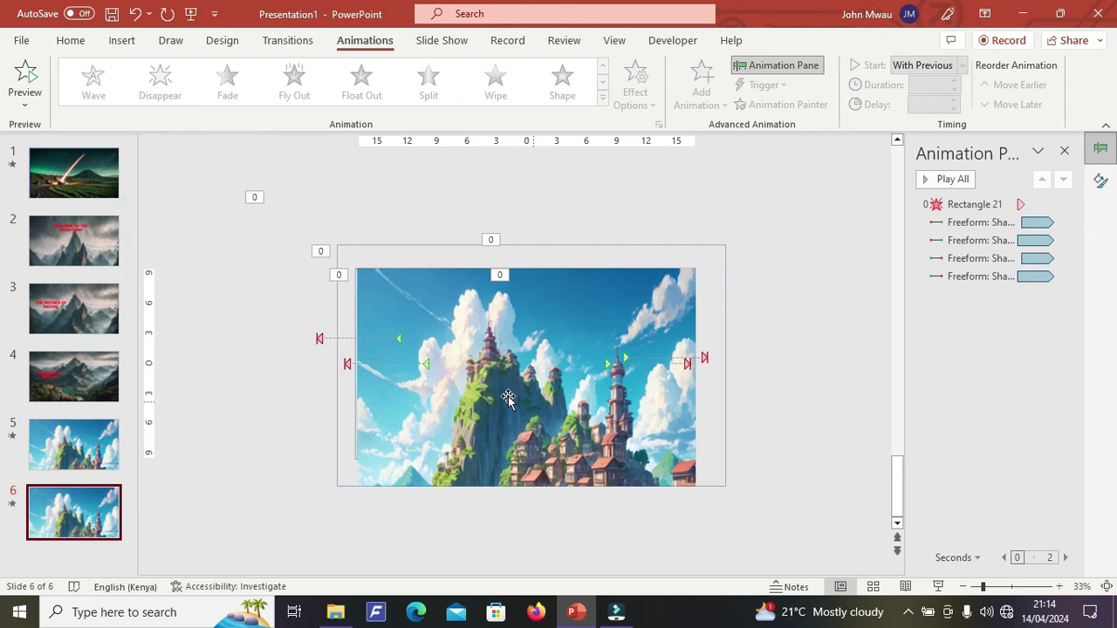
click(555, 366)
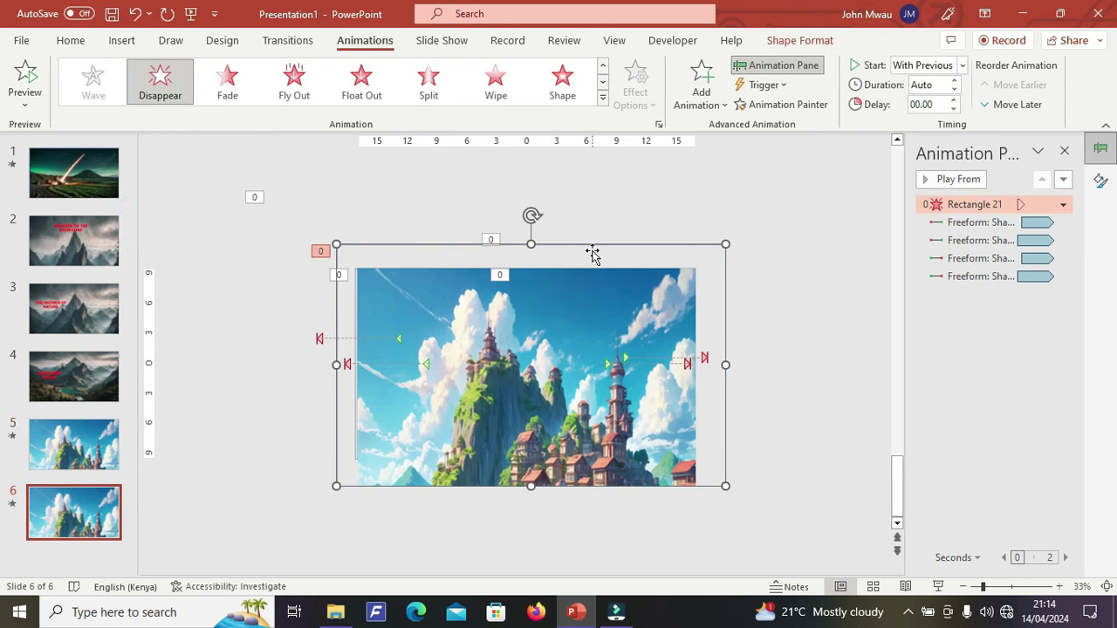
drag(592, 253, 230, 237)
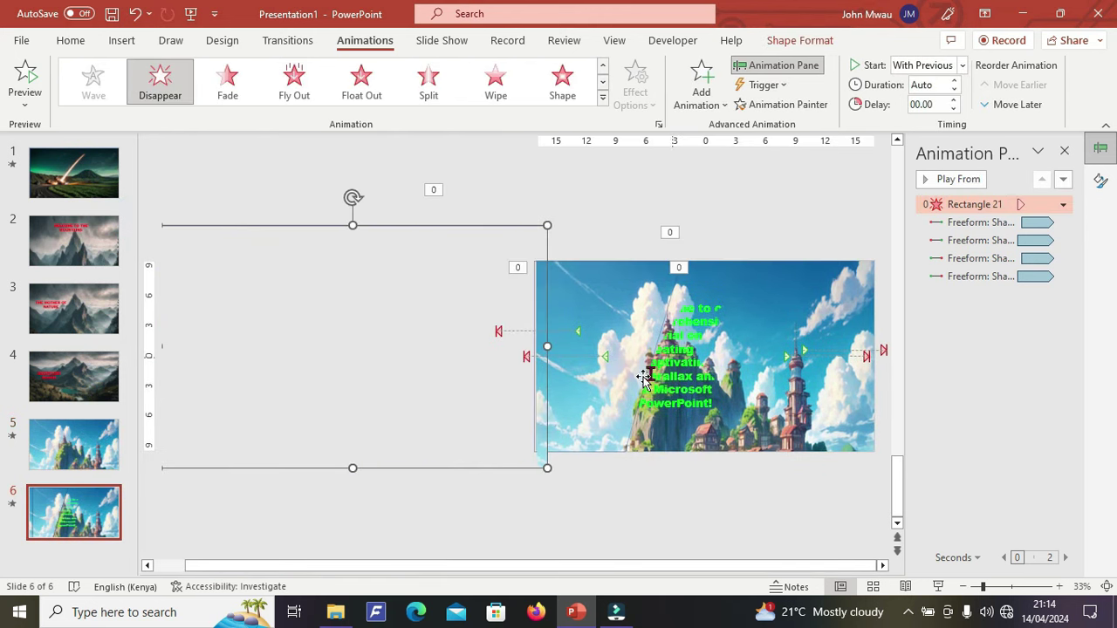
click(591, 414)
click(721, 433)
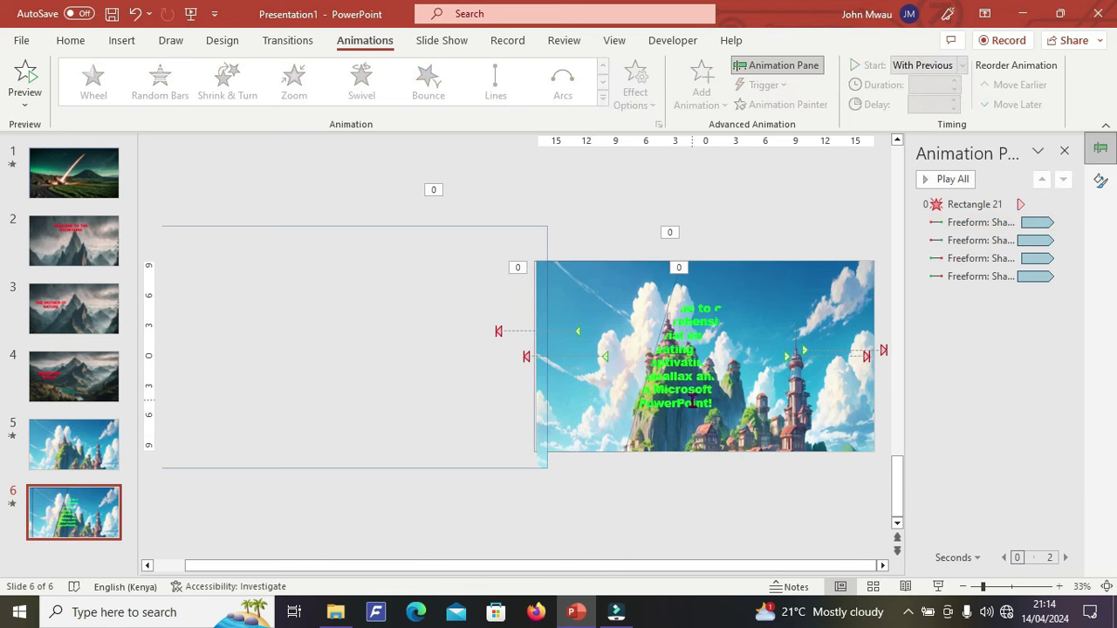
click(693, 402)
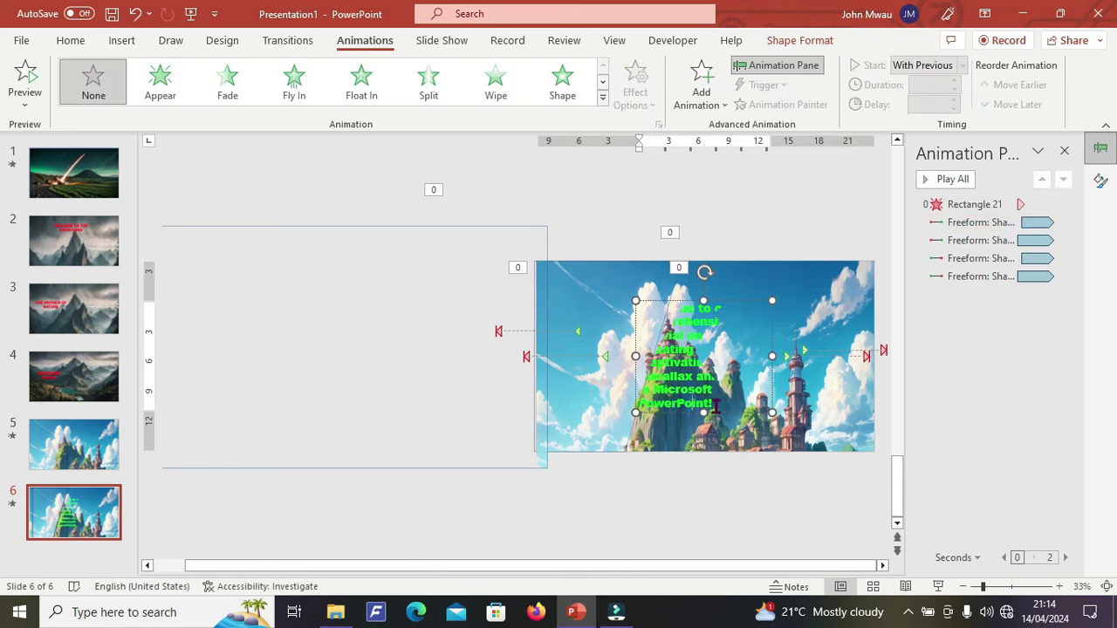
Replace the welcome text with 'SUBSCRIBE' and drag the box down onto the mountain
key(ctrl+a)
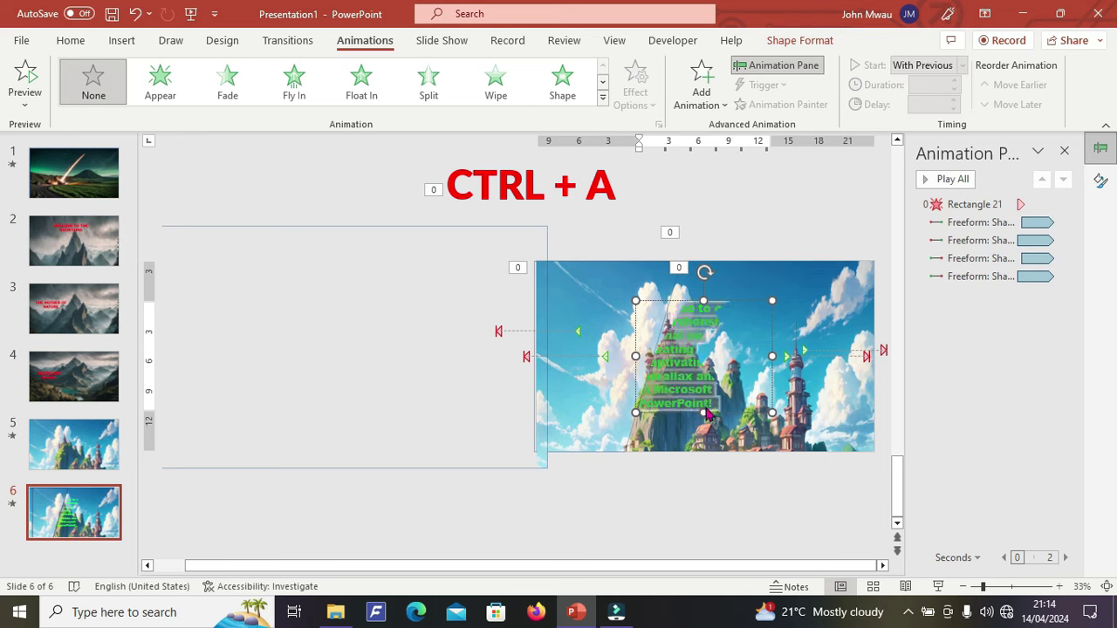
key(Delete)
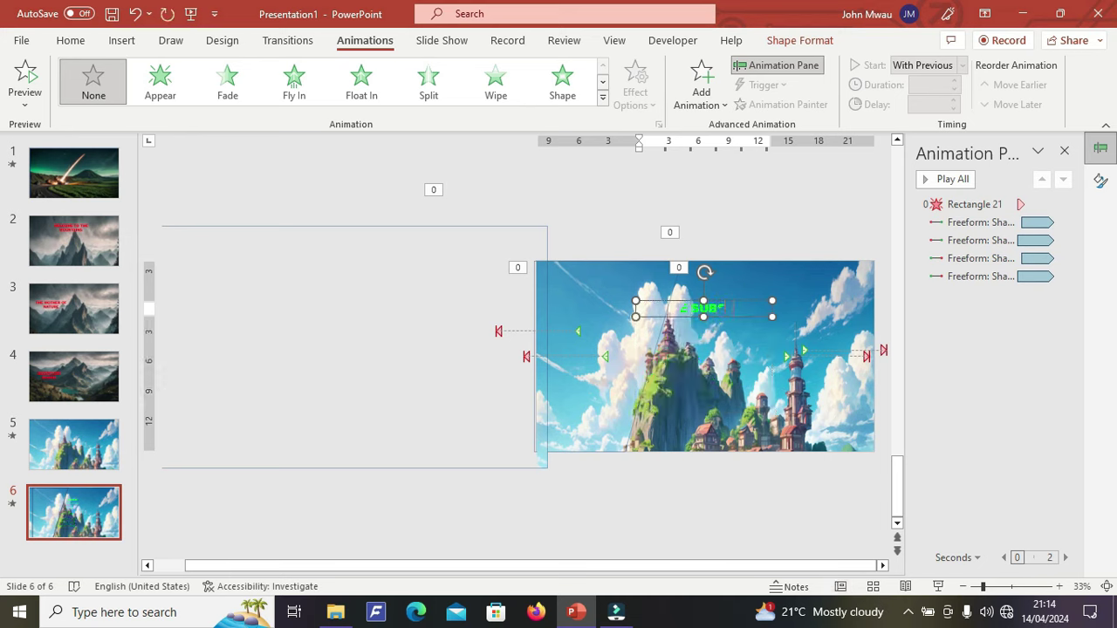
text(SUBS)
text(CRIBE)
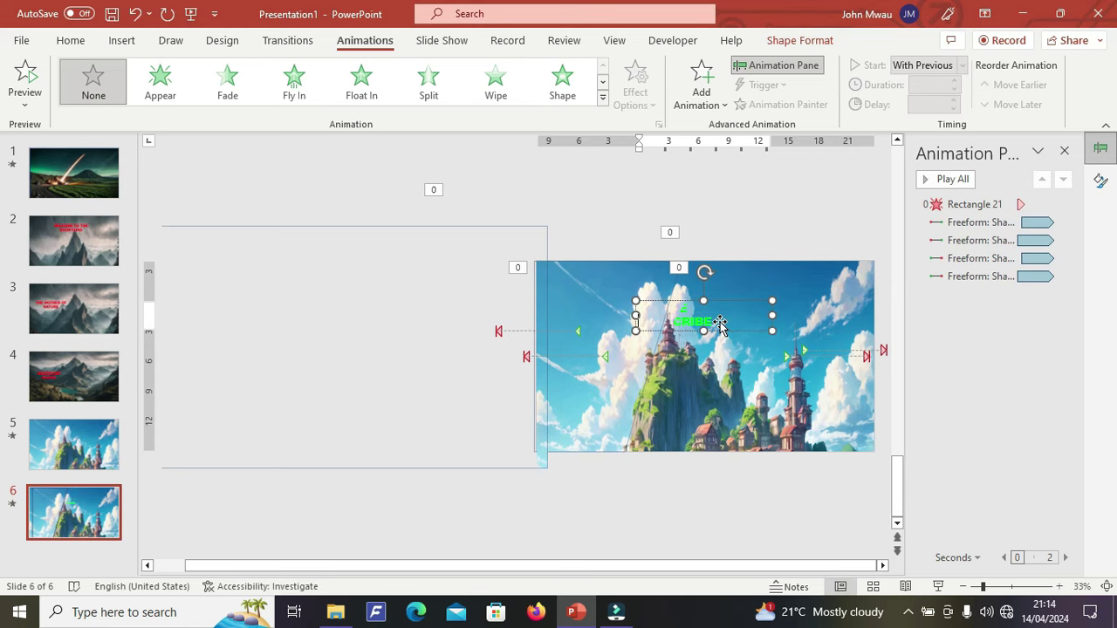
drag(723, 303, 730, 363)
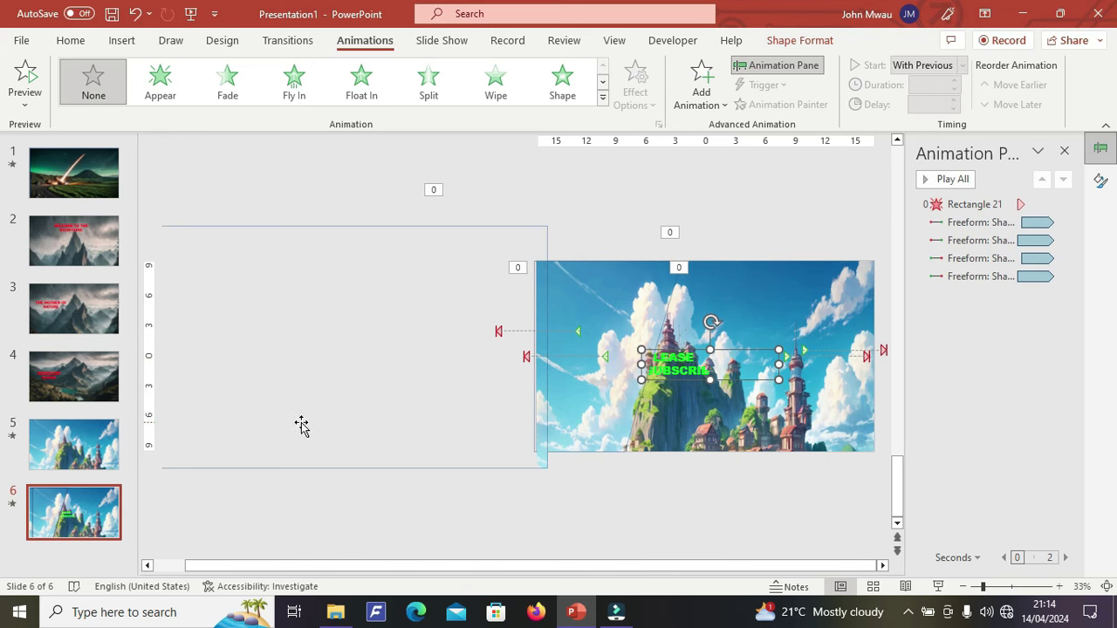
right_click(690, 307)
Change slide 6's background picture bottom offset to -50% in Format Background
key(Escape)
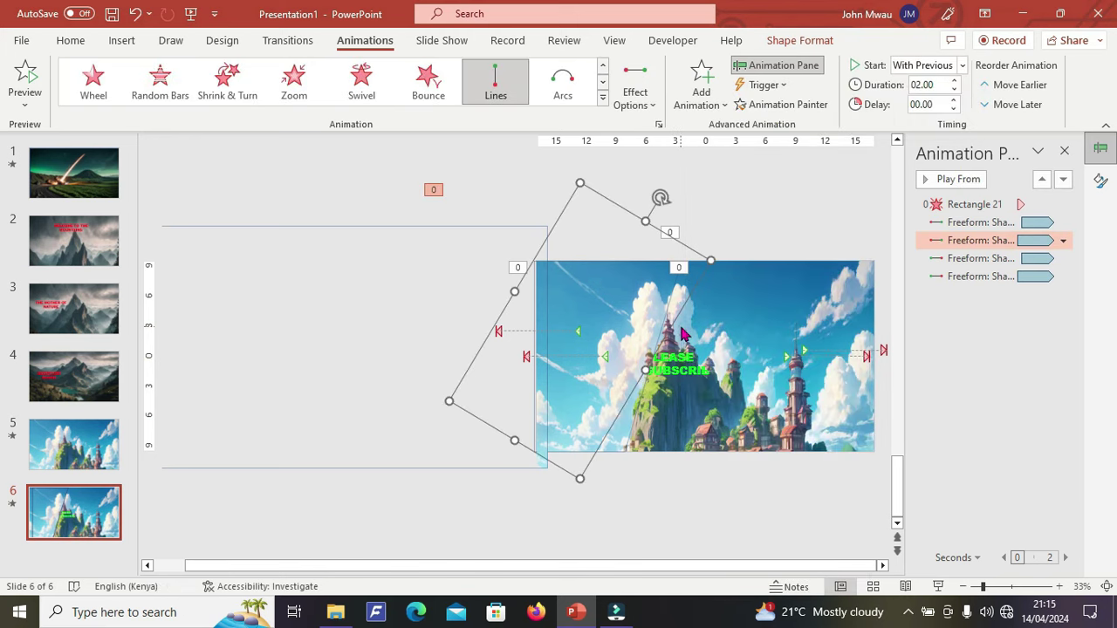
right_click(682, 330)
click(723, 542)
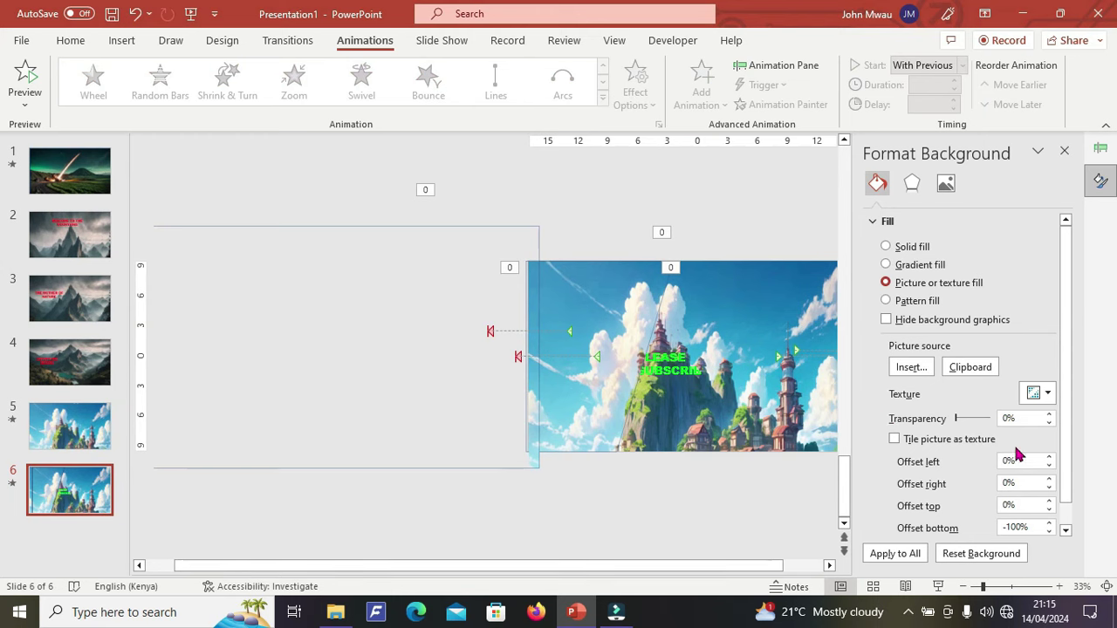
drag(1034, 527, 987, 528)
text(-50)
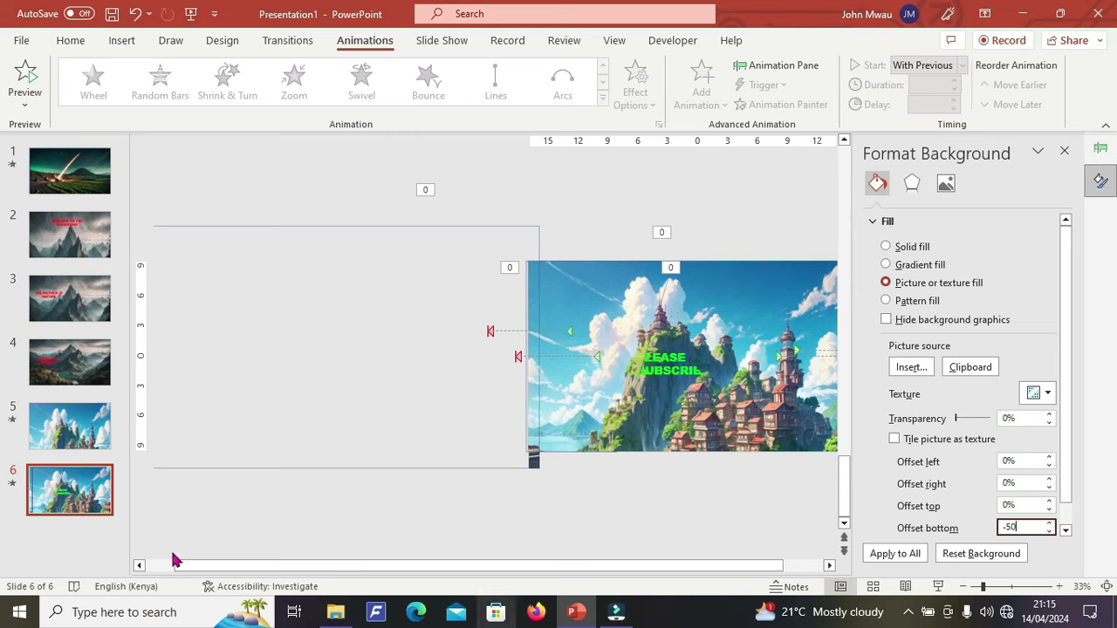
click(78, 494)
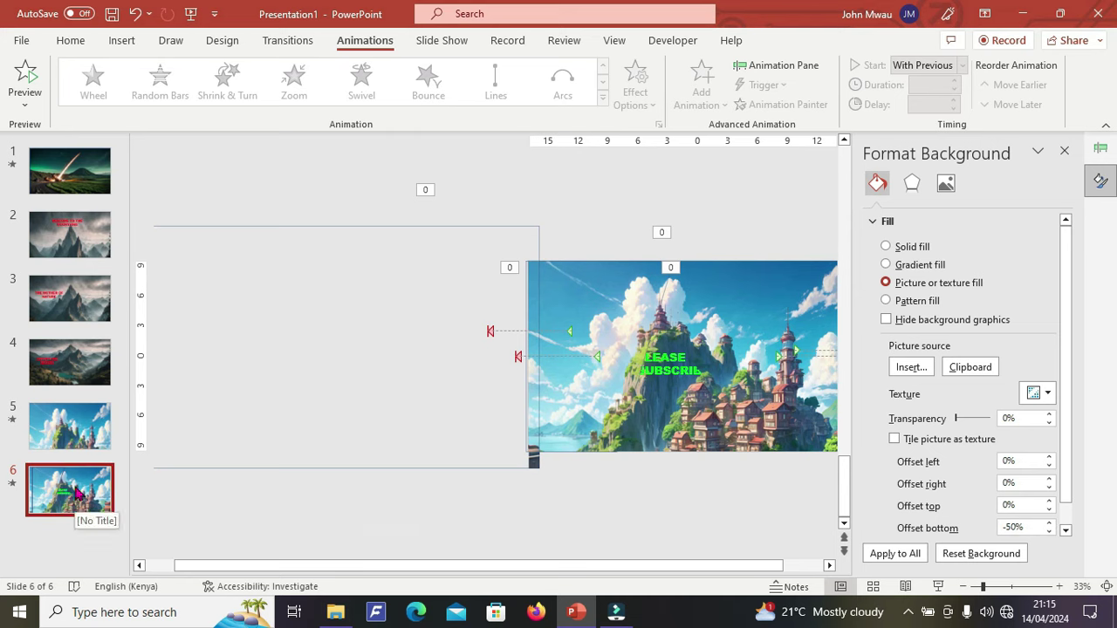
Duplicate slide 6 as slide 7, then shift slide 6's background-filled rectangle right and down
right_click(79, 494)
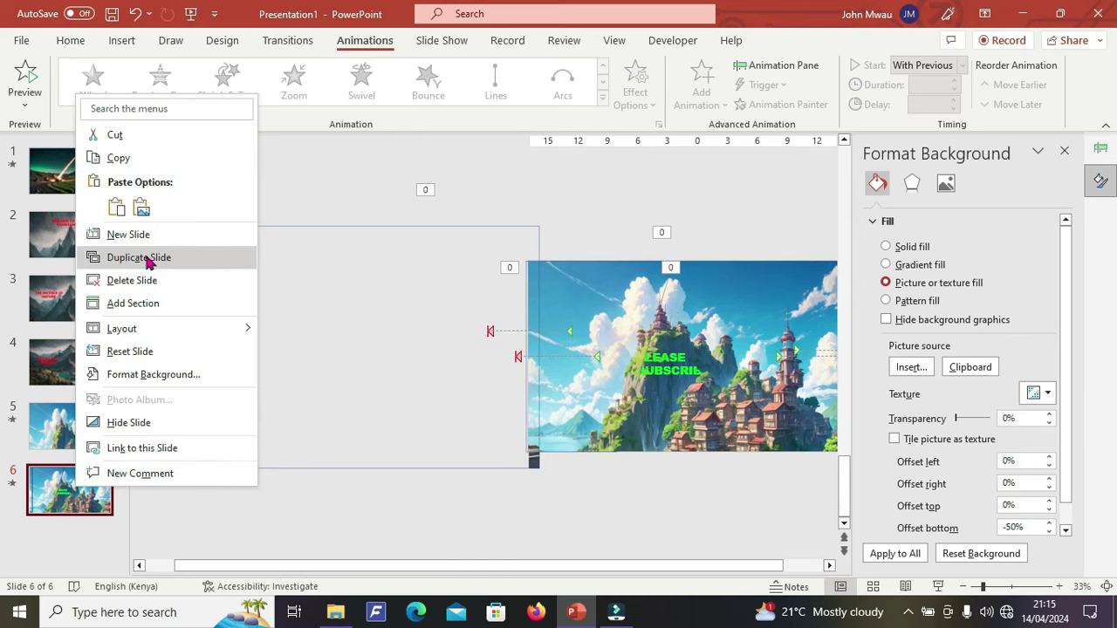
click(138, 258)
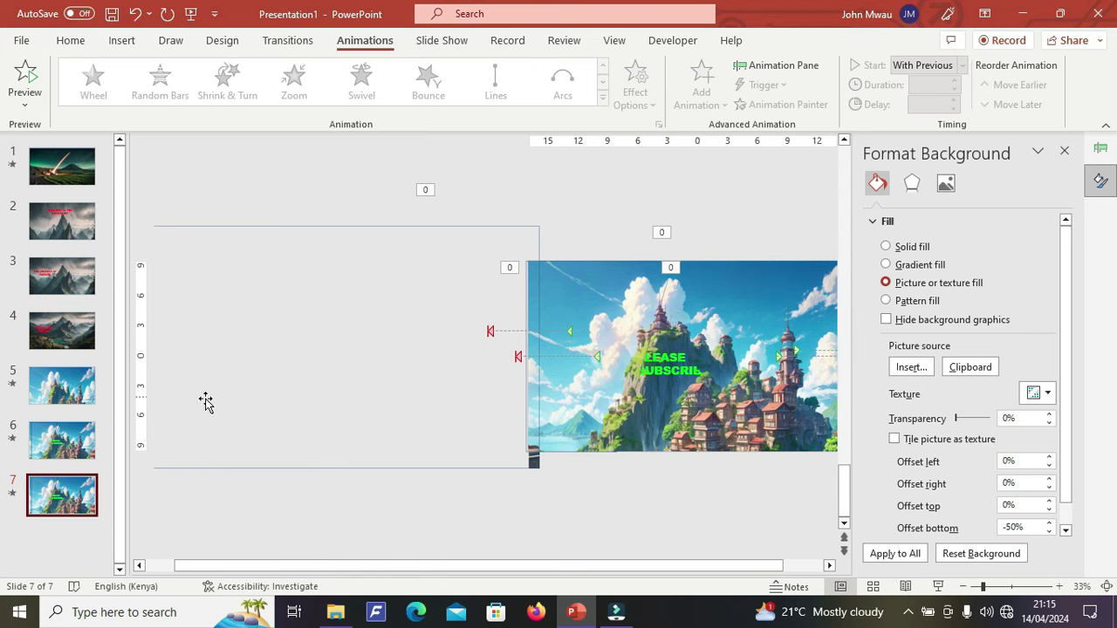
click(70, 452)
click(219, 392)
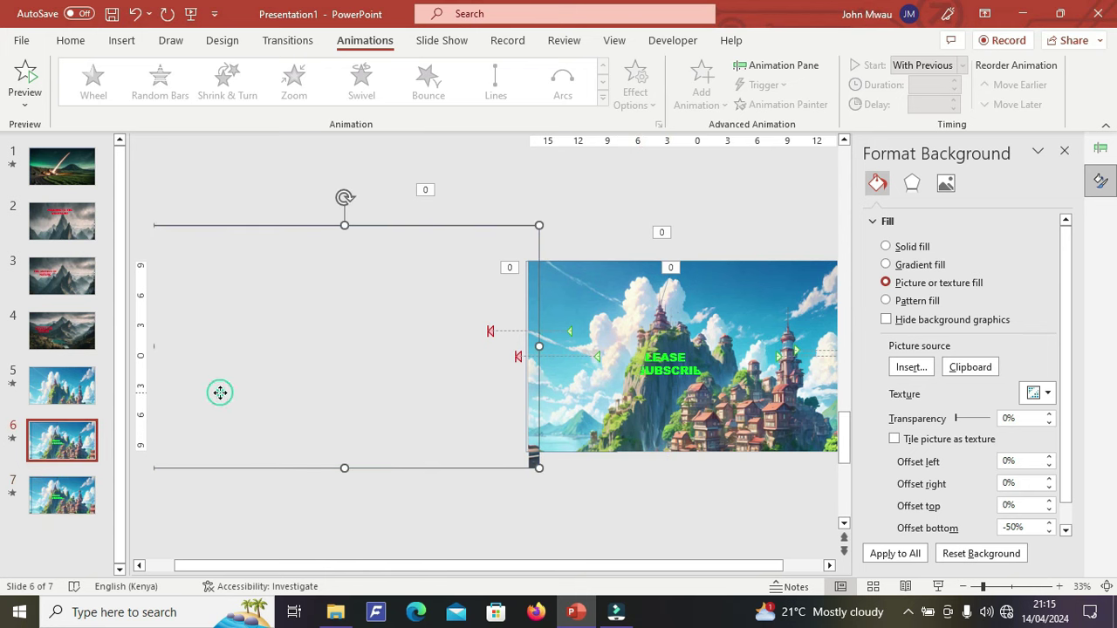
drag(262, 240, 615, 260)
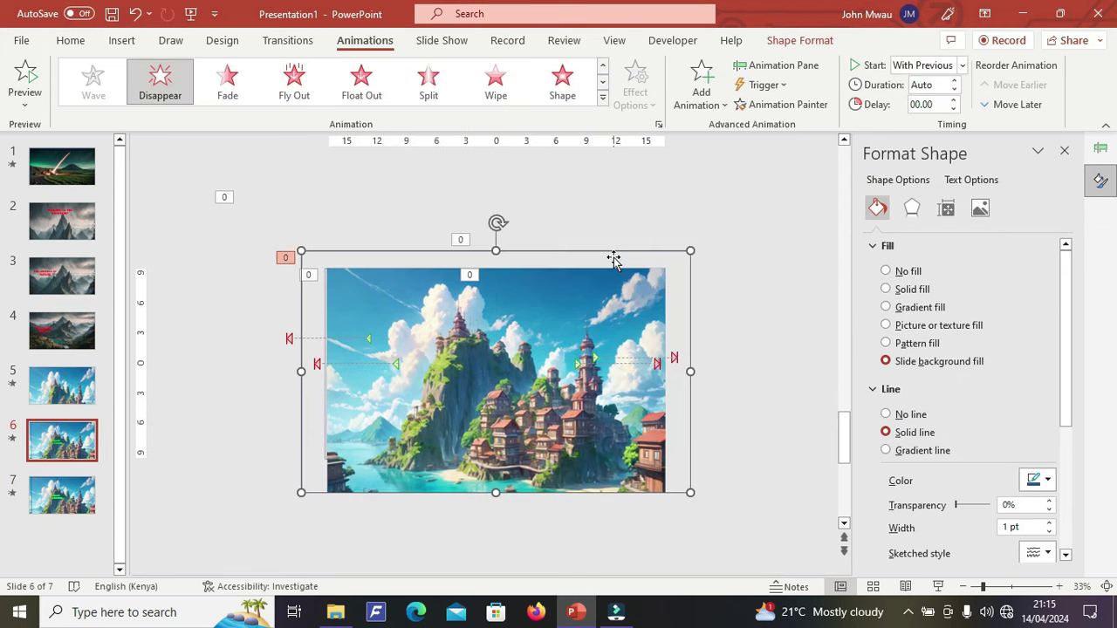
Replace slide 7's text with a three-line COMMENT, LIKE AND SHARE message
click(74, 513)
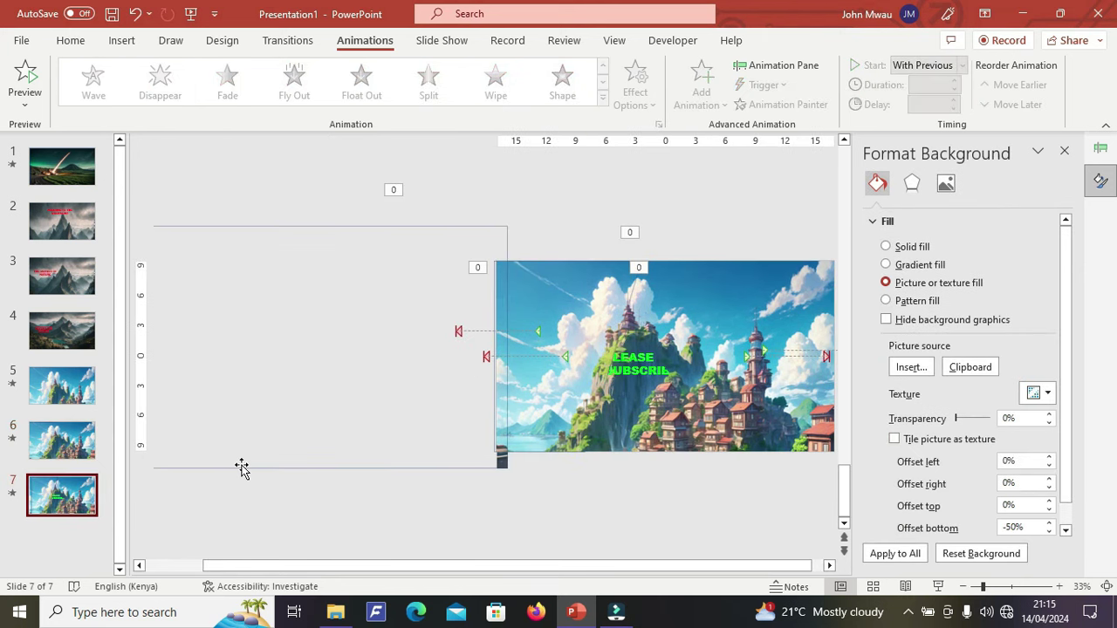
key(ctrl+a)
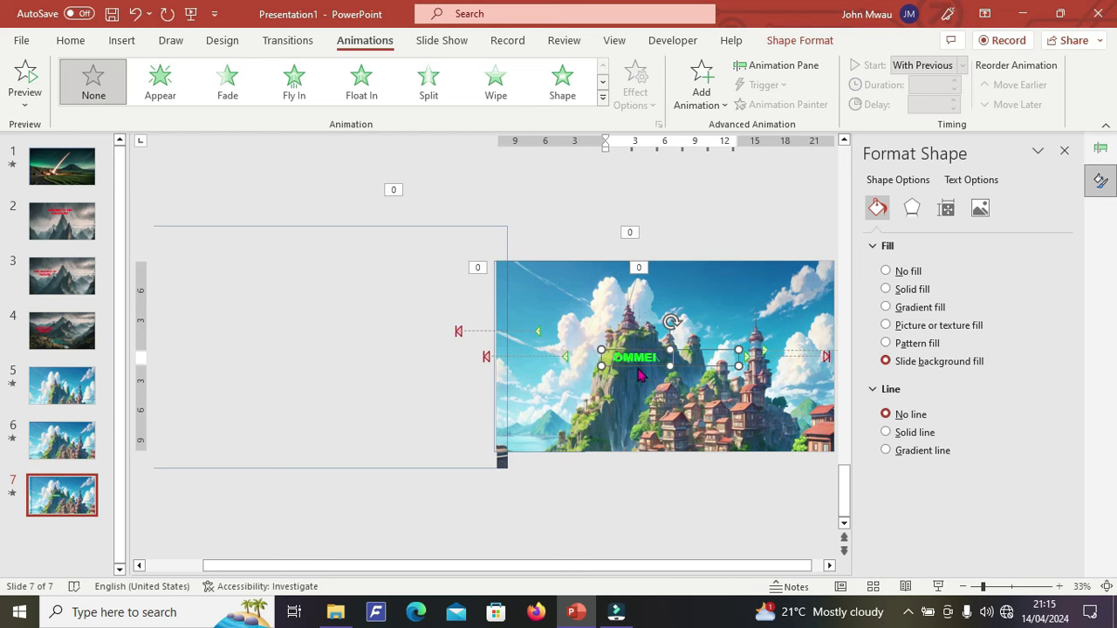
key(Return)
key(Return)
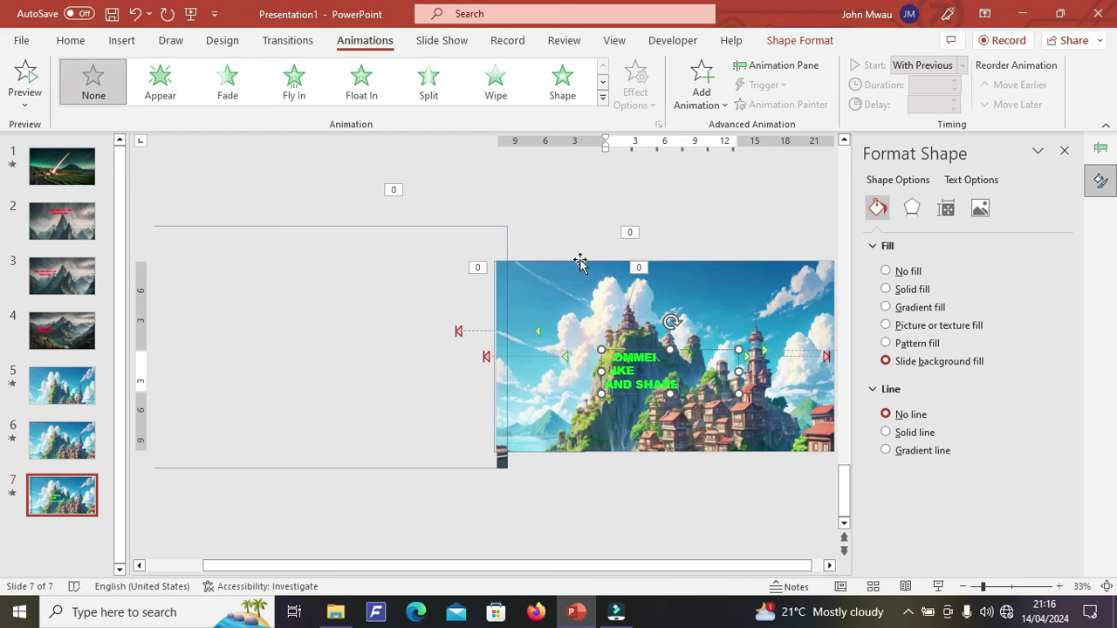
Shift slide 7's background-filled rectangle right and duplicate slide 7 as slide 8
drag(245, 241, 303, 245)
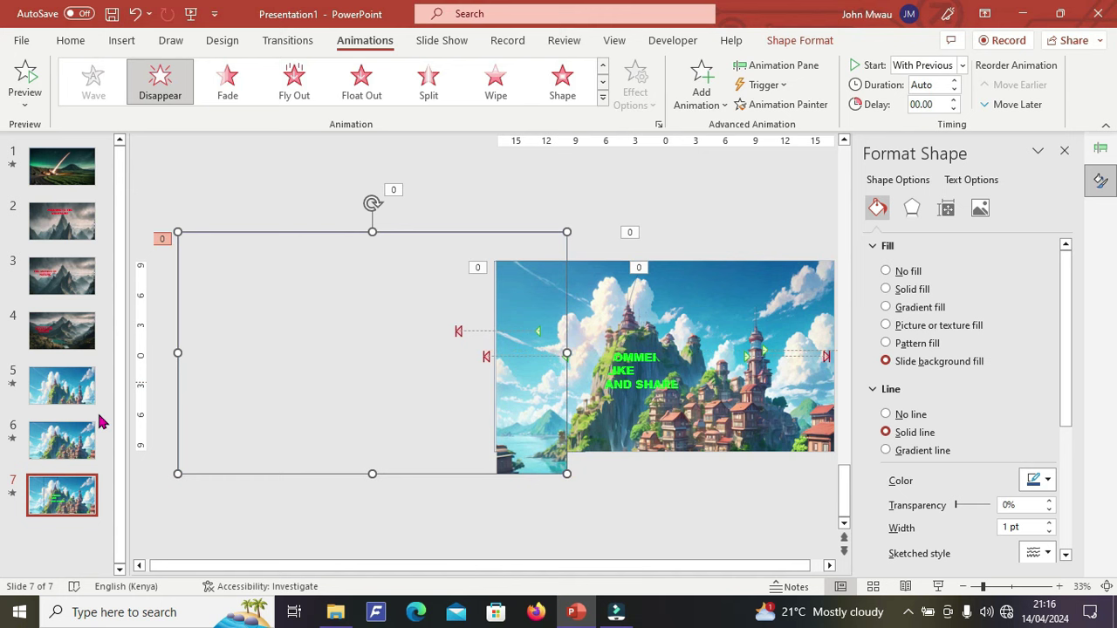
right_click(54, 498)
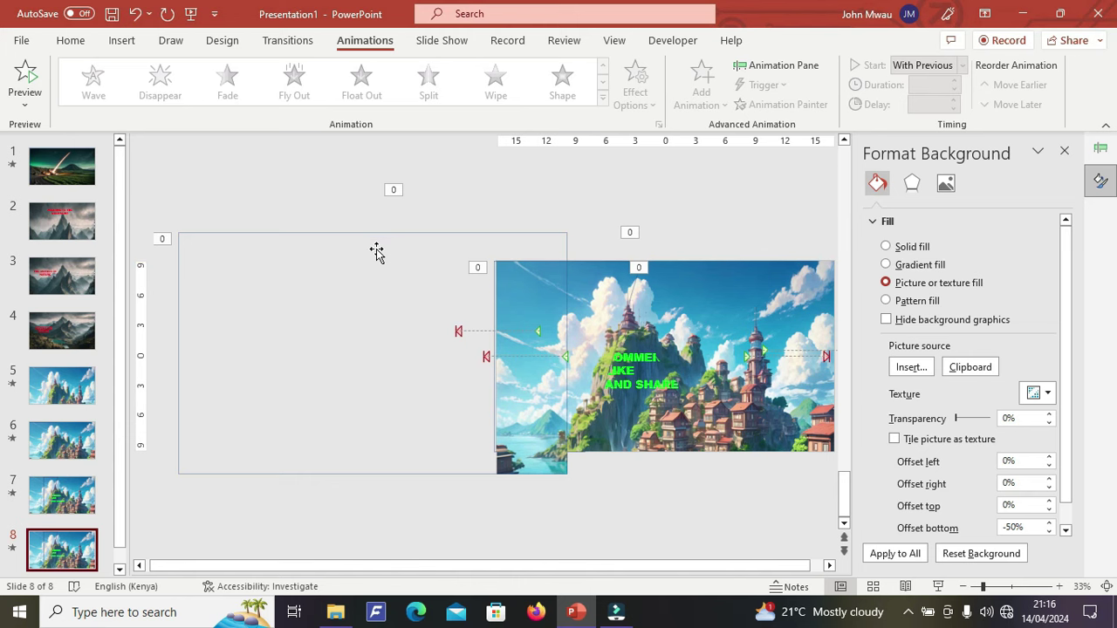
Rewrite slide 8's text as a thanks-for-watching farewell ending 'SEE YOU ON THE NEXT'
click(651, 385)
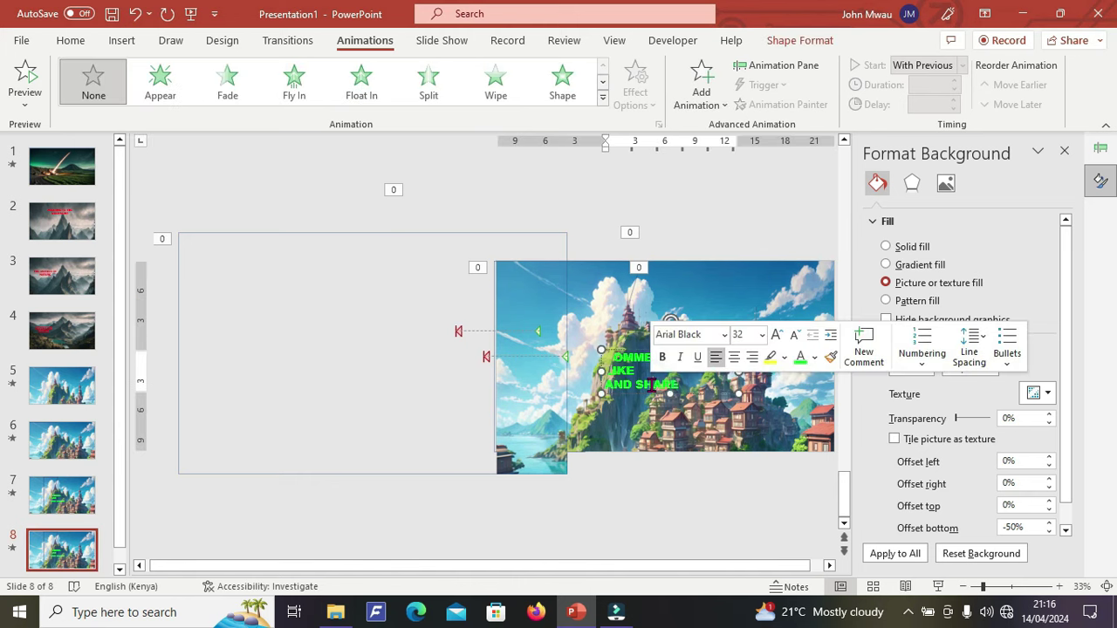
key(ctrl+z)
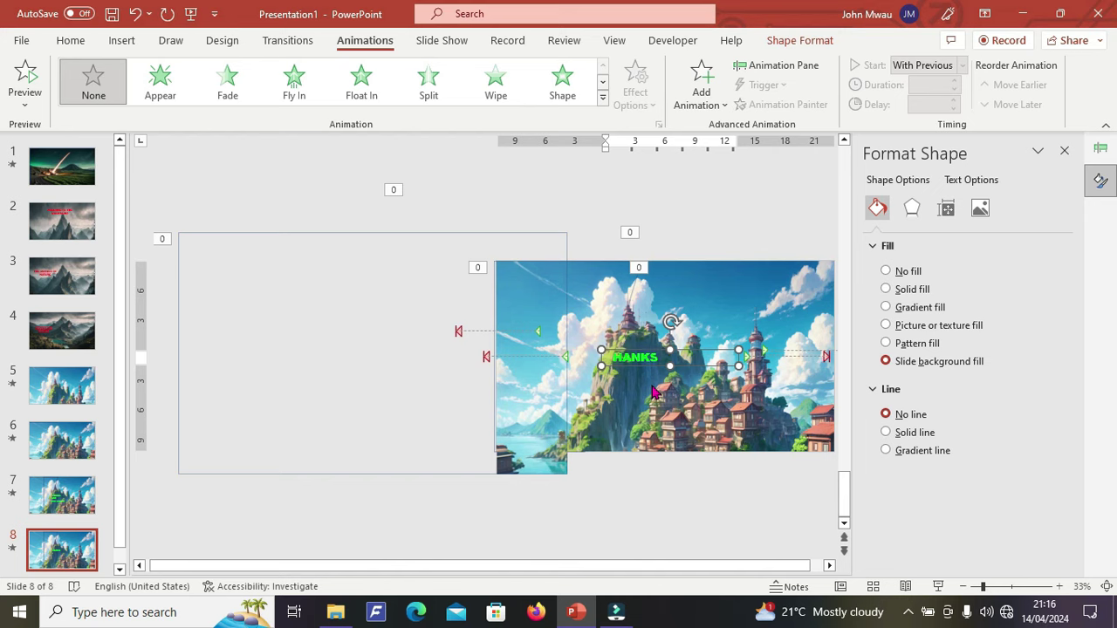
key(ctrl+z)
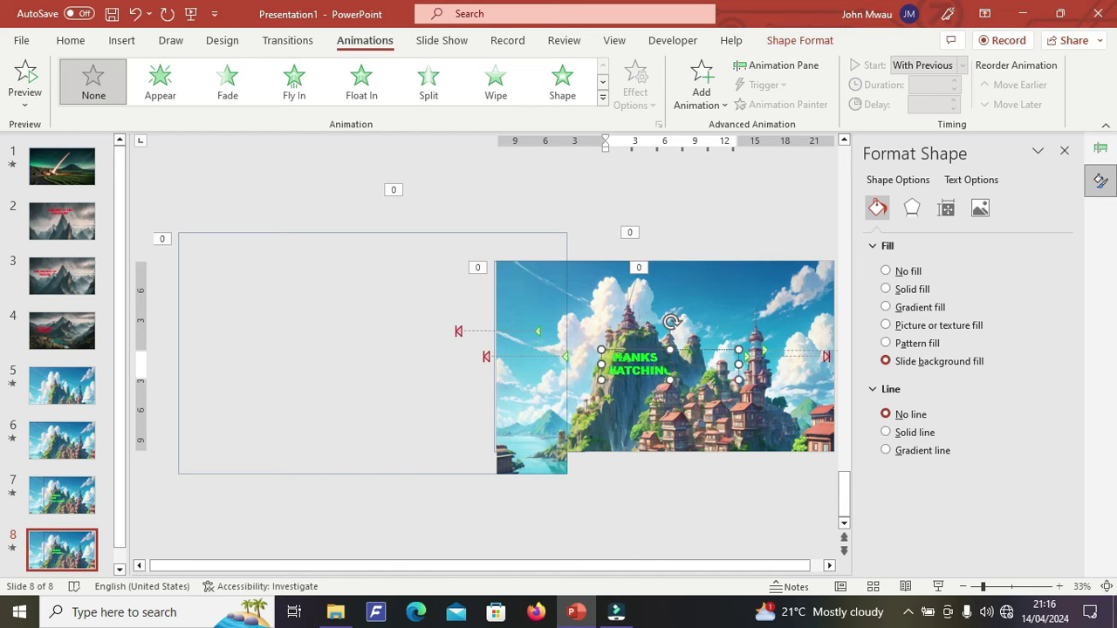
key(ctrl+z)
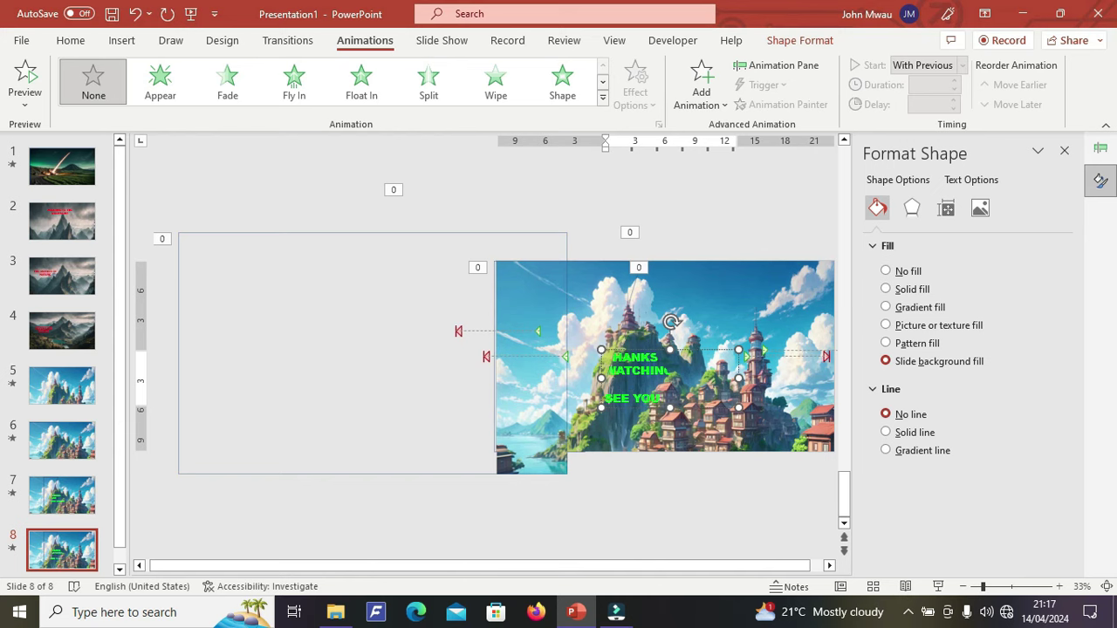
text(THE NEXT)
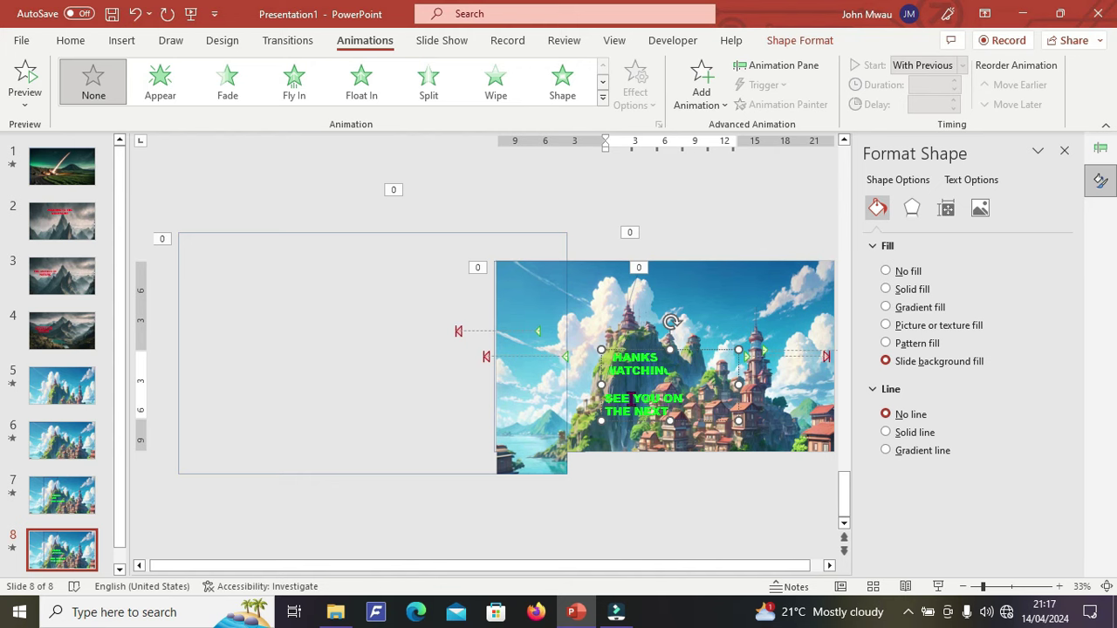
key(ctrl+a)
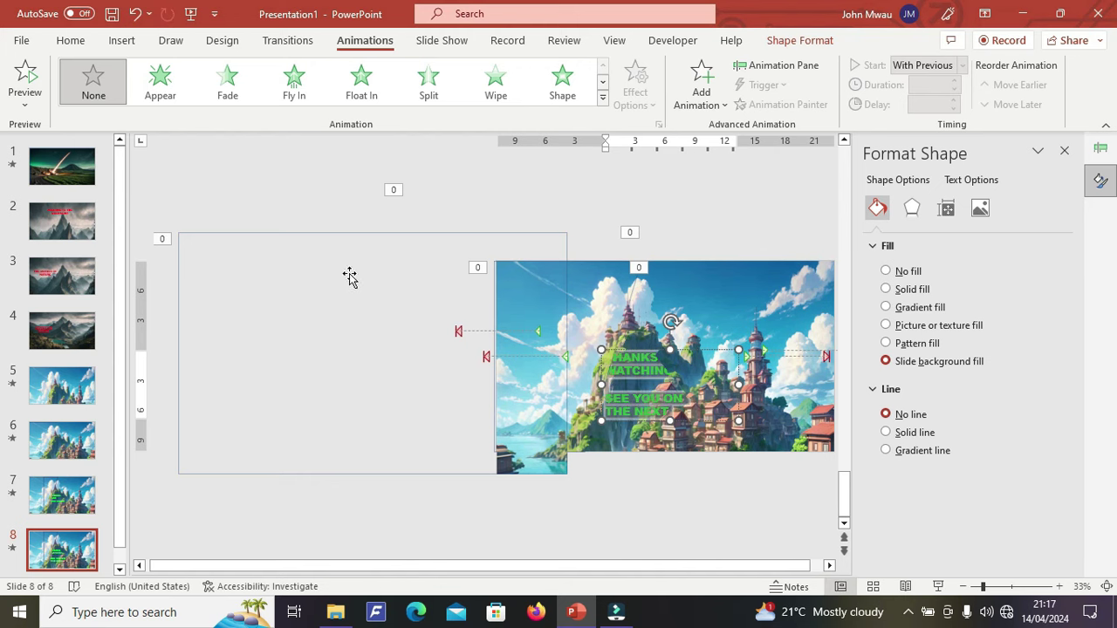
click(71, 41)
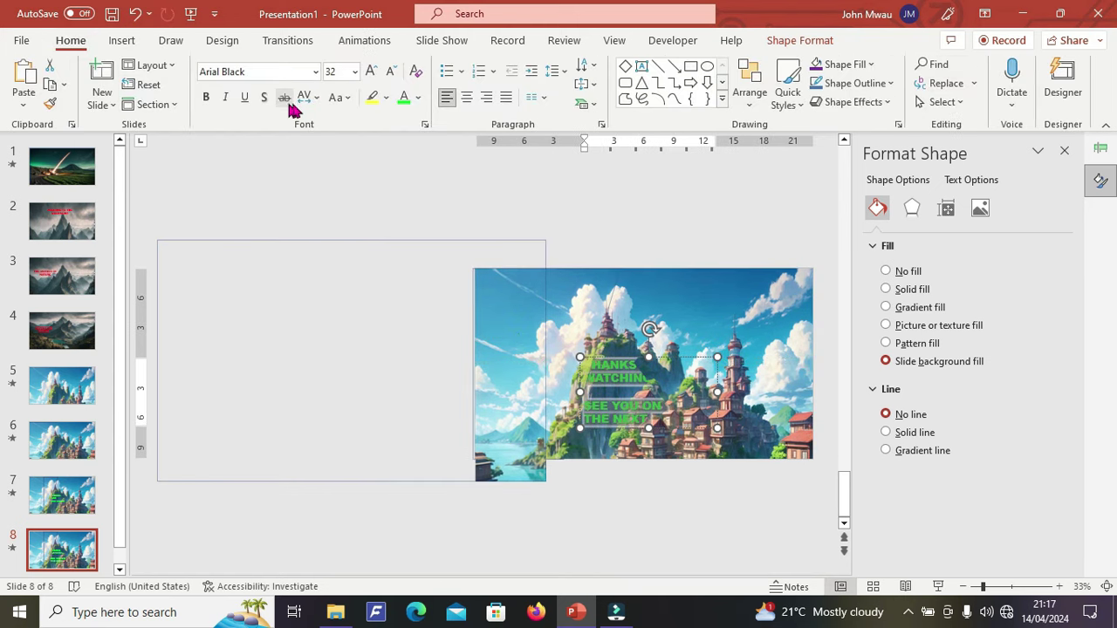
Recolour slide 8's farewell text light blue
click(419, 101)
click(489, 254)
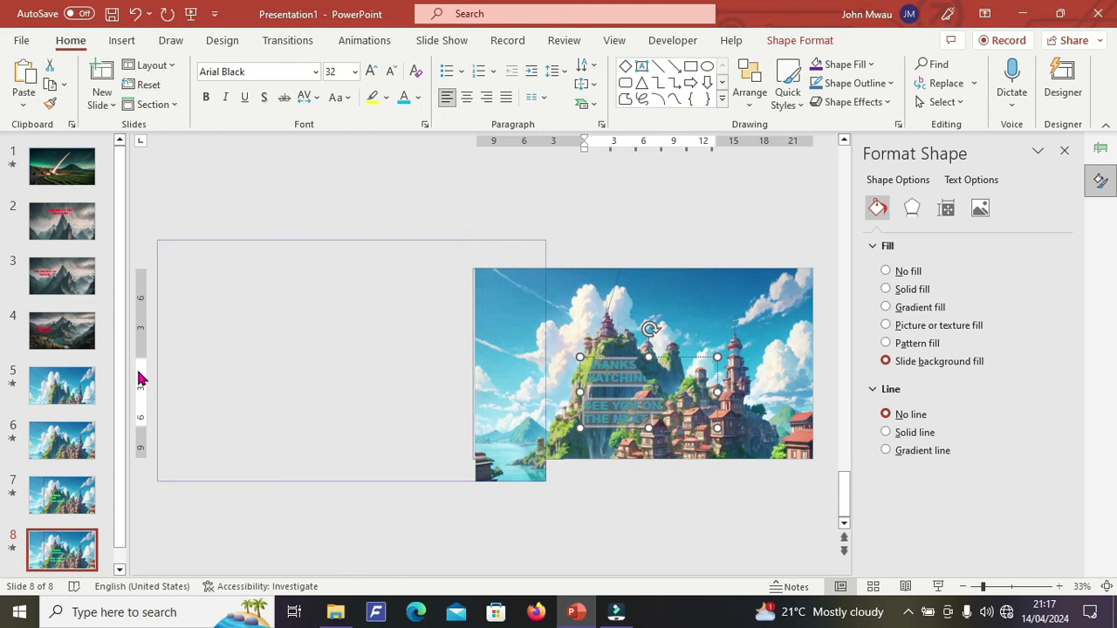
click(61, 499)
Turn slide 7's text yellow and drag its cover rectangle over the picture to hide it
double_click(603, 375)
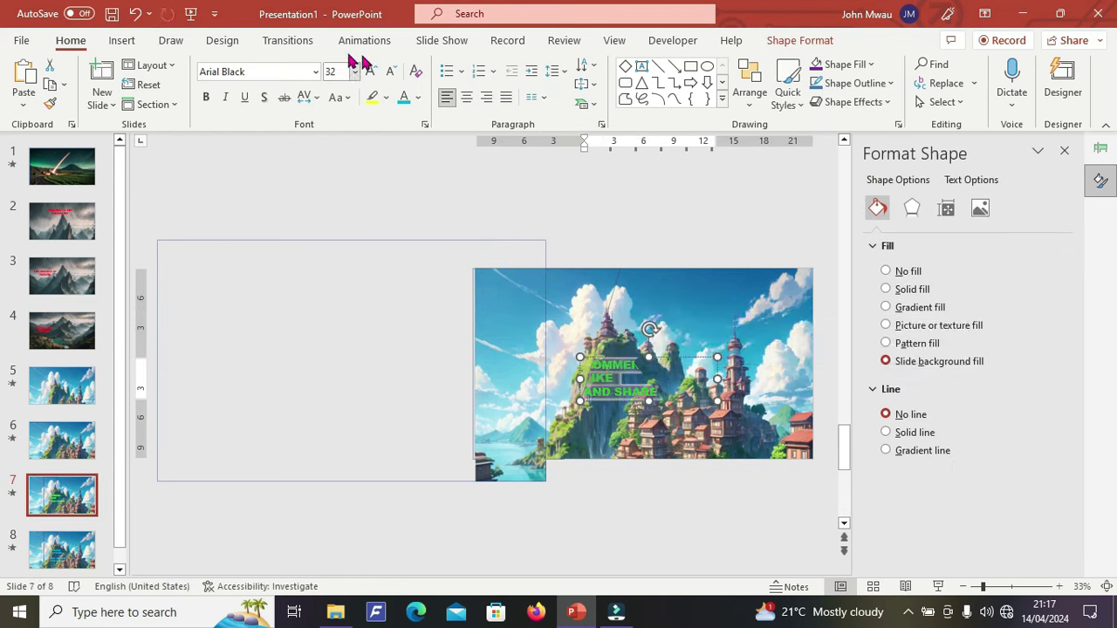
click(419, 97)
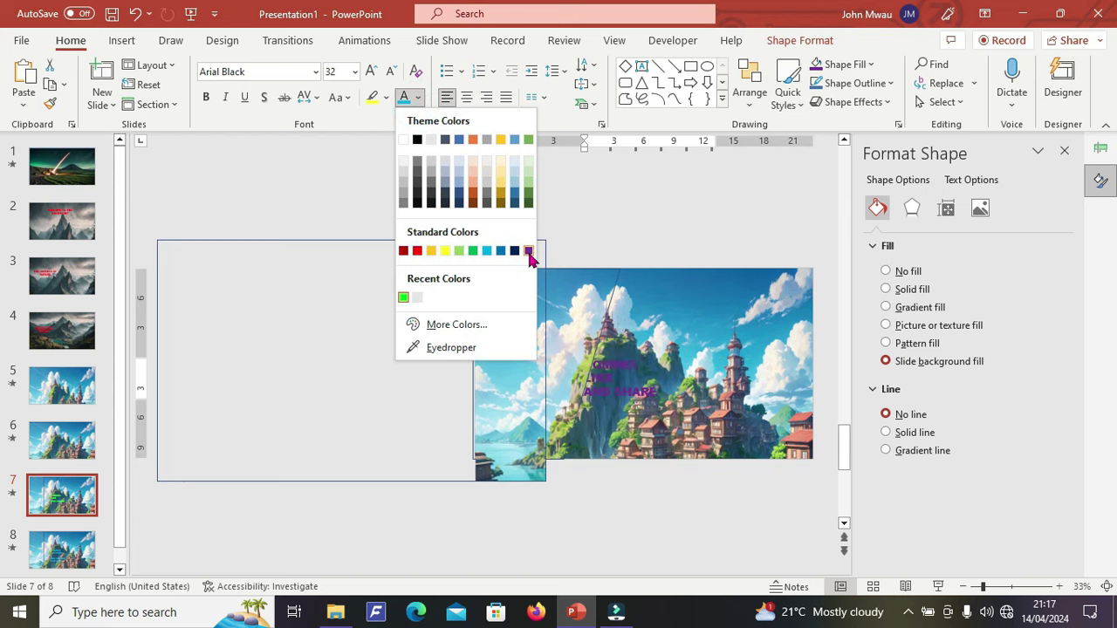
click(445, 252)
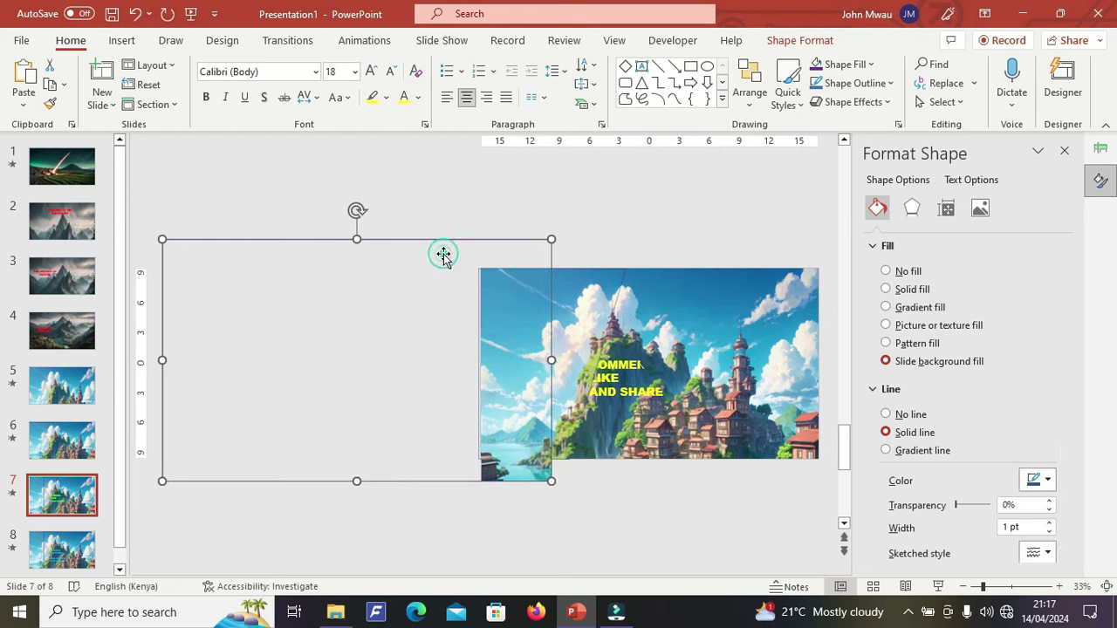
drag(327, 242, 583, 252)
Set slide 5's background picture bottom offset to -150% in Format Background
click(70, 502)
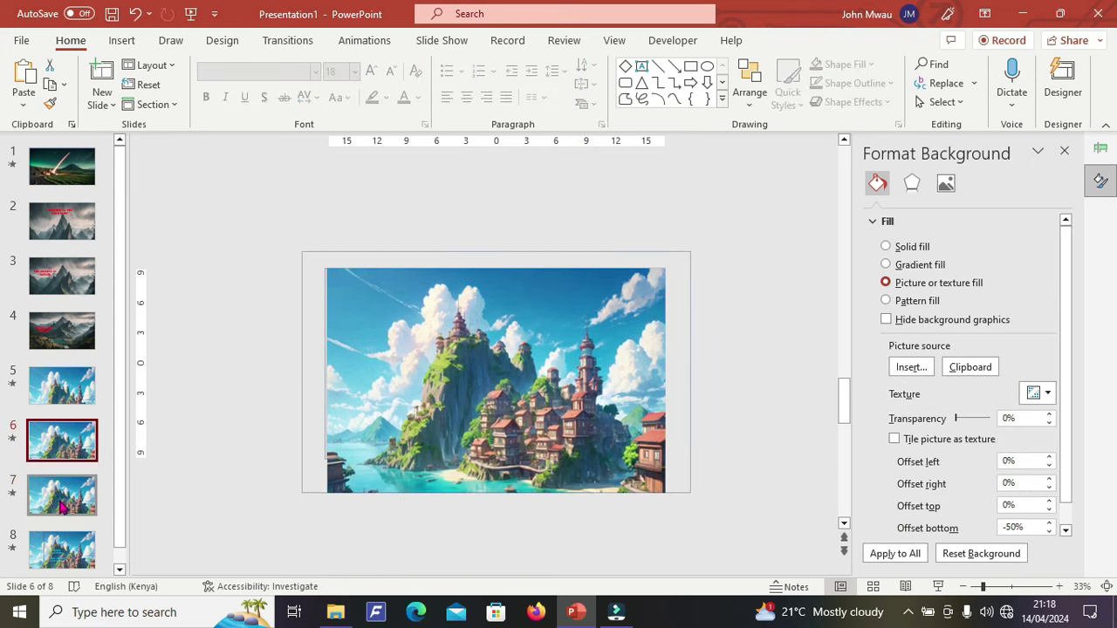
scroll(70, 502, down, 1)
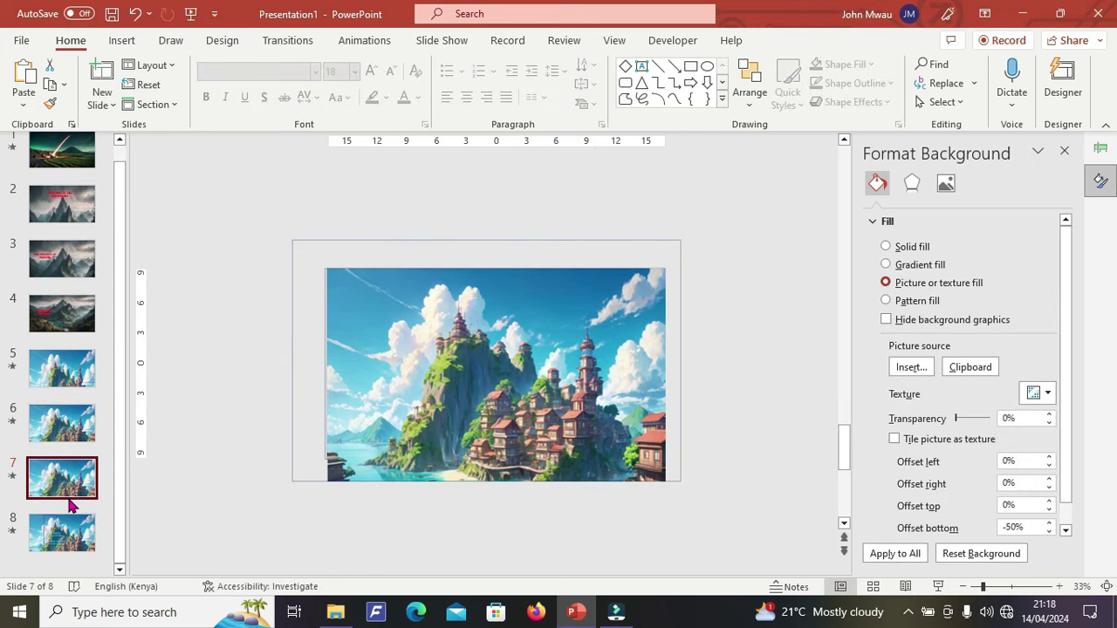
drag(1035, 527, 992, 534)
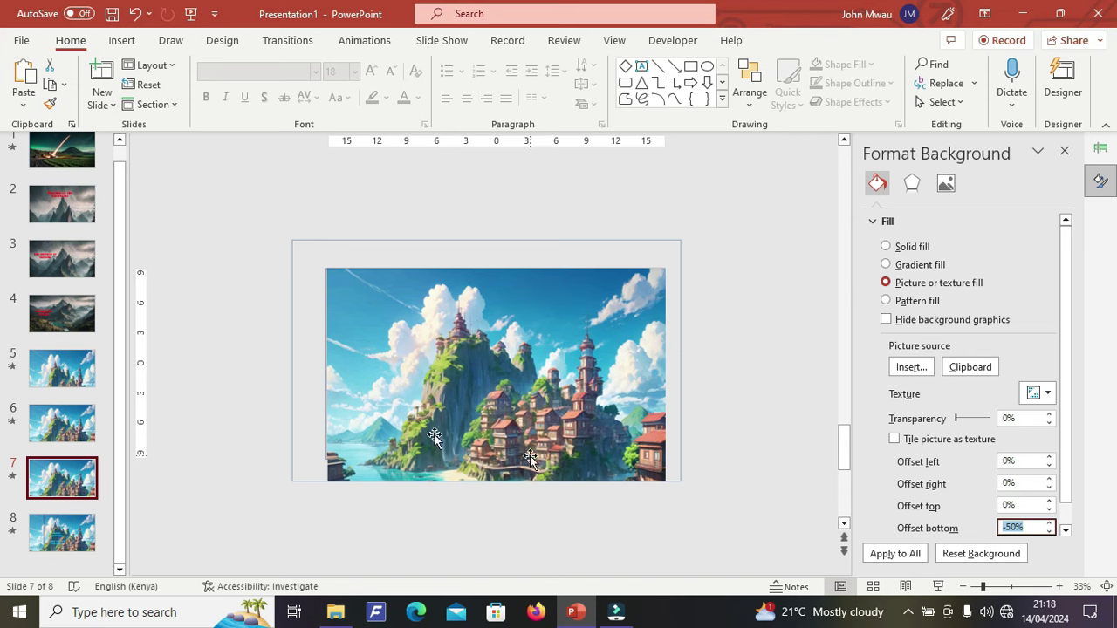
click(31, 367)
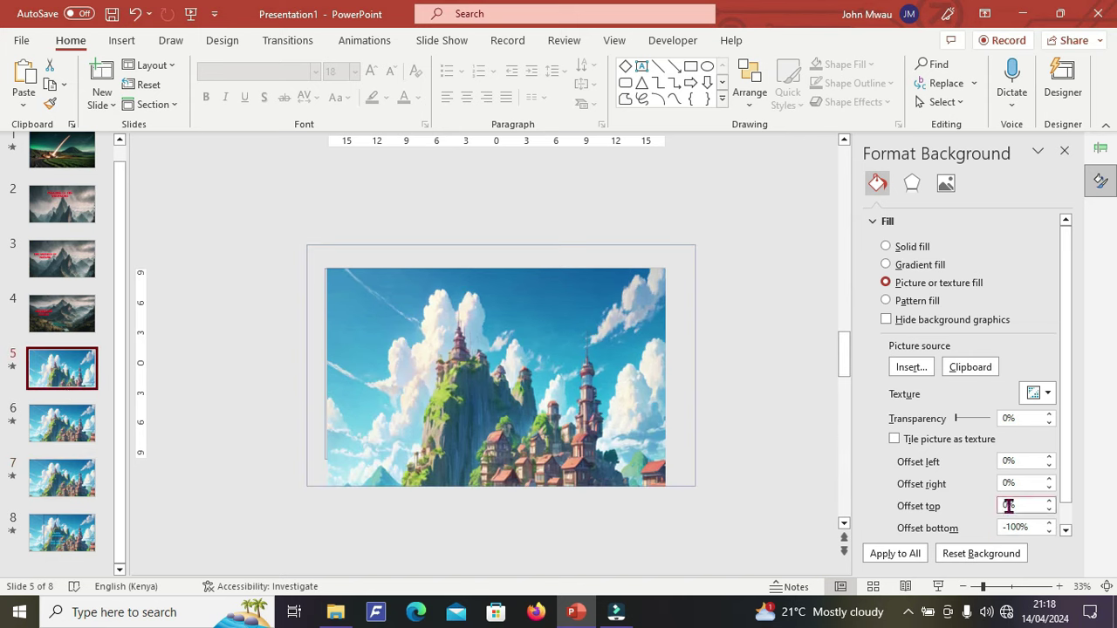
drag(1036, 528, 972, 526)
text(-1)
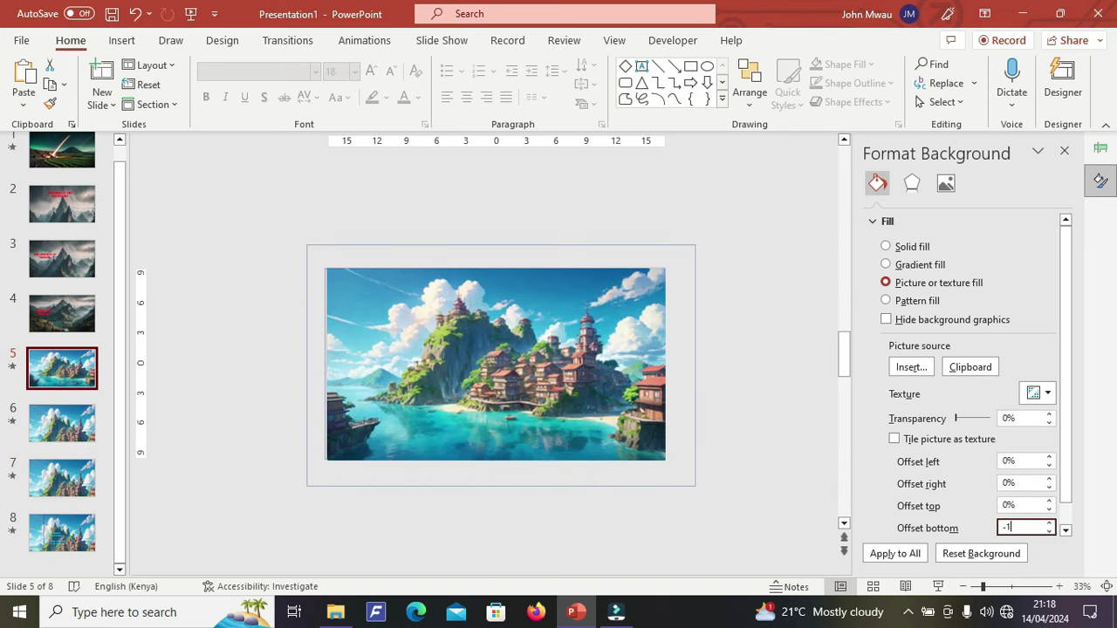
text(50)
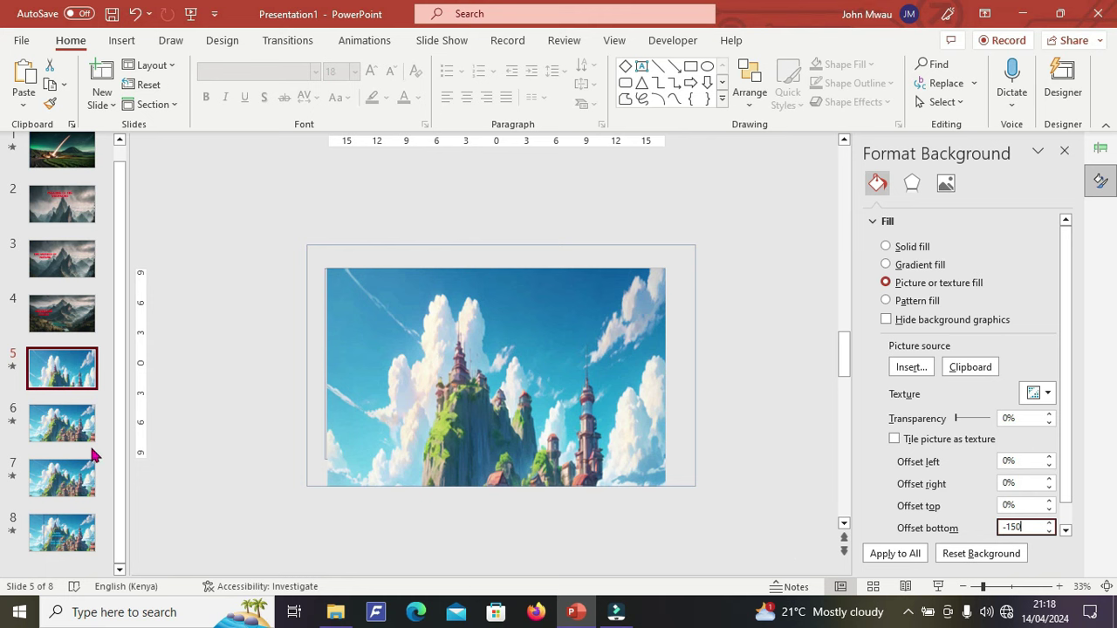
Set the background bottom offset to -100% on slide 6 and 0% on slide 8
click(45, 412)
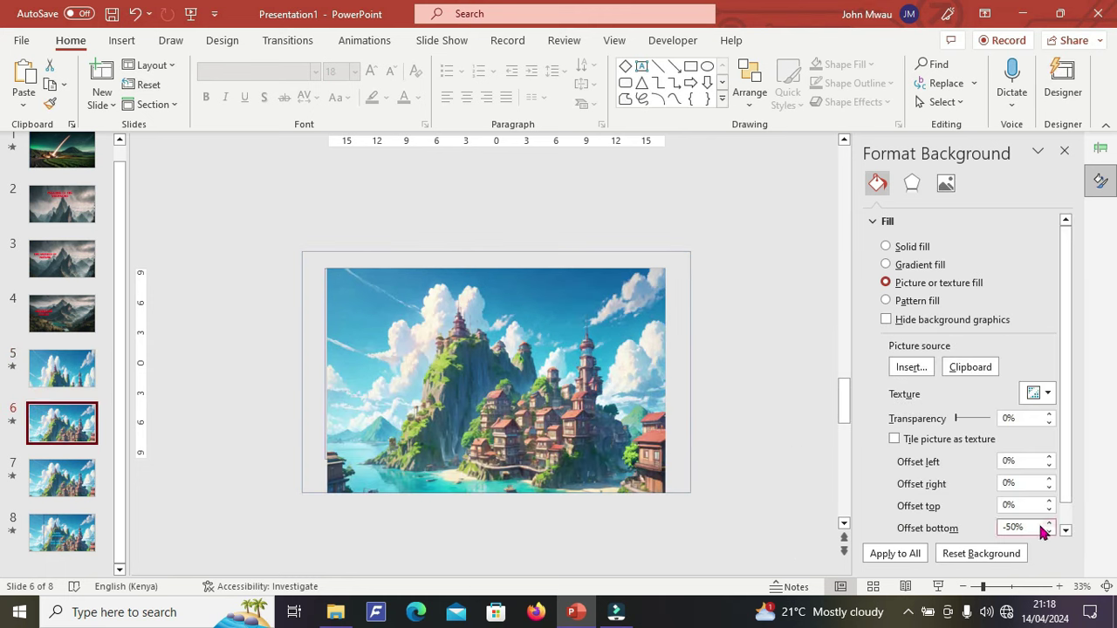
drag(1043, 532, 949, 534)
text(-100)
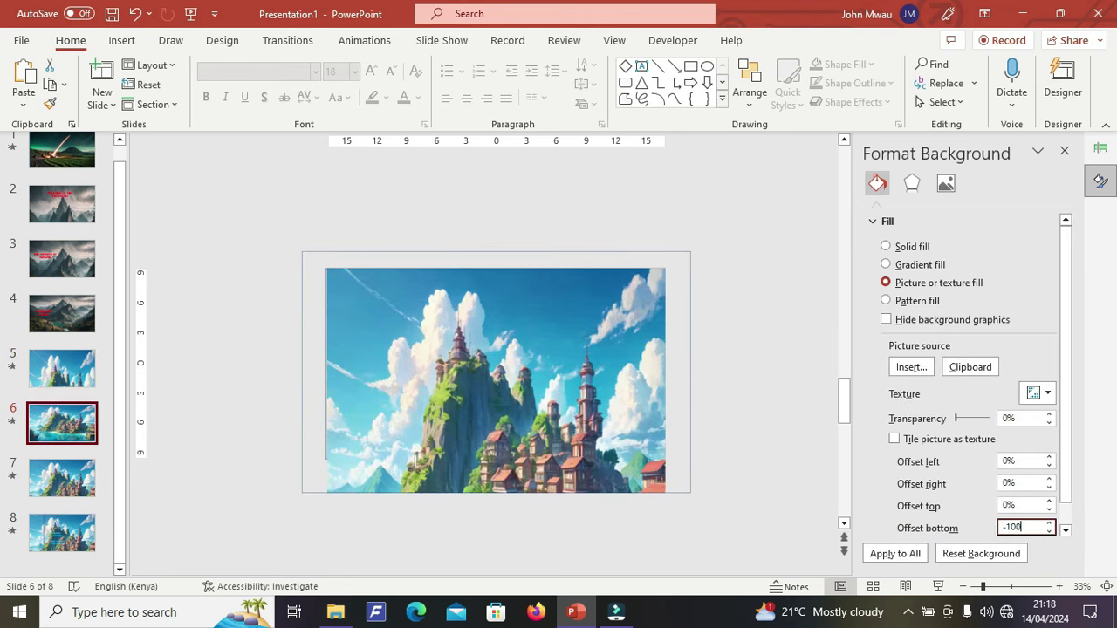
click(70, 484)
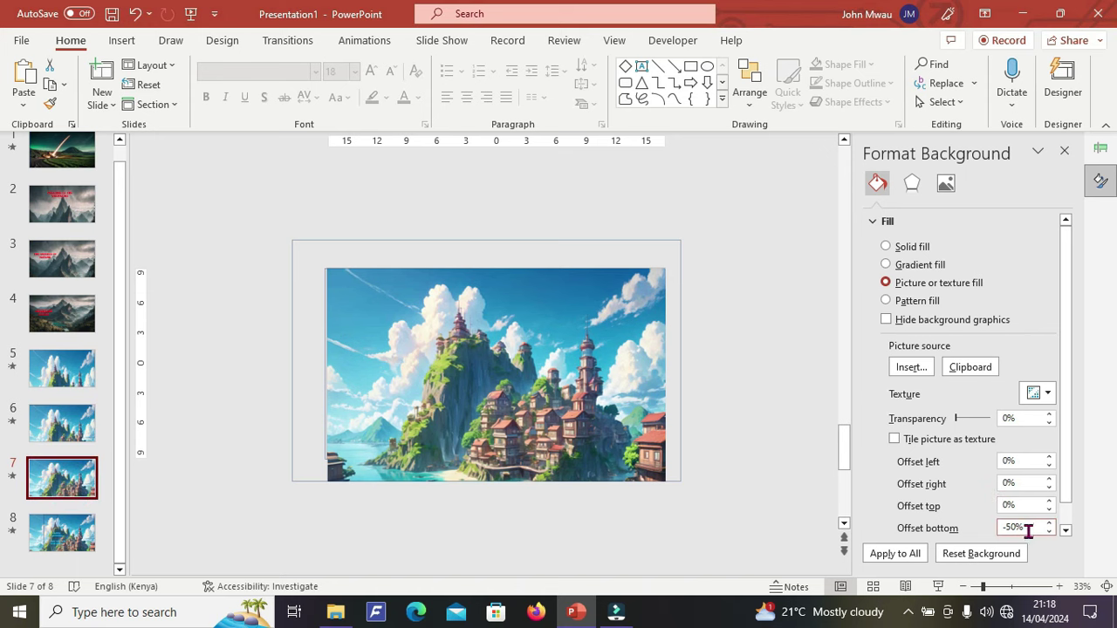
key(Down)
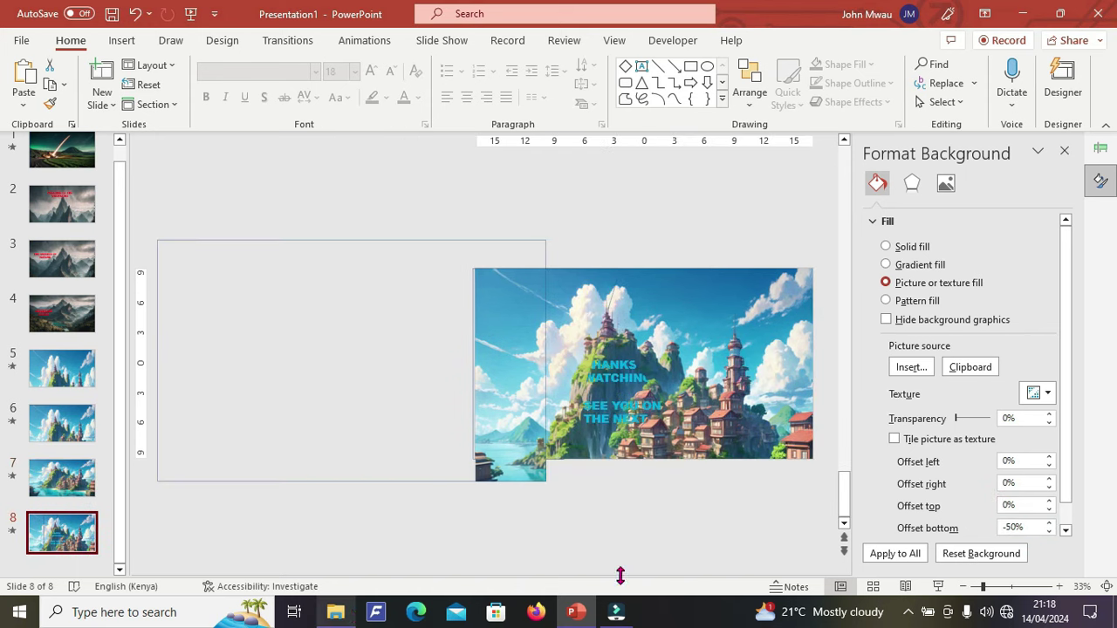
double_click(1034, 528)
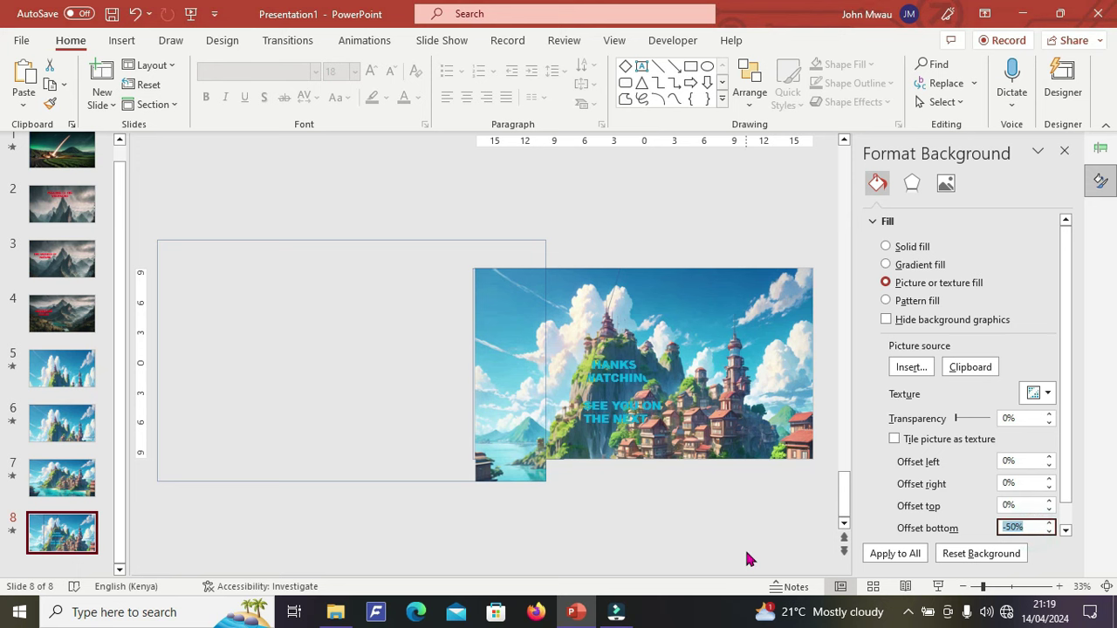
text(0)
Drag slide 6's cover shape left to reveal its text
click(70, 478)
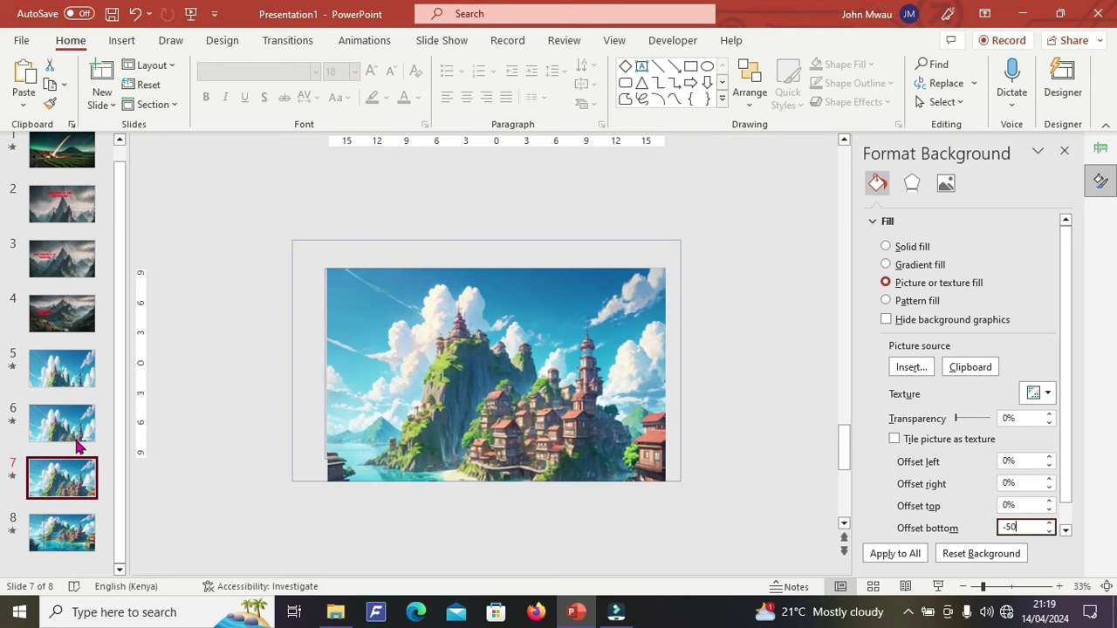
click(70, 423)
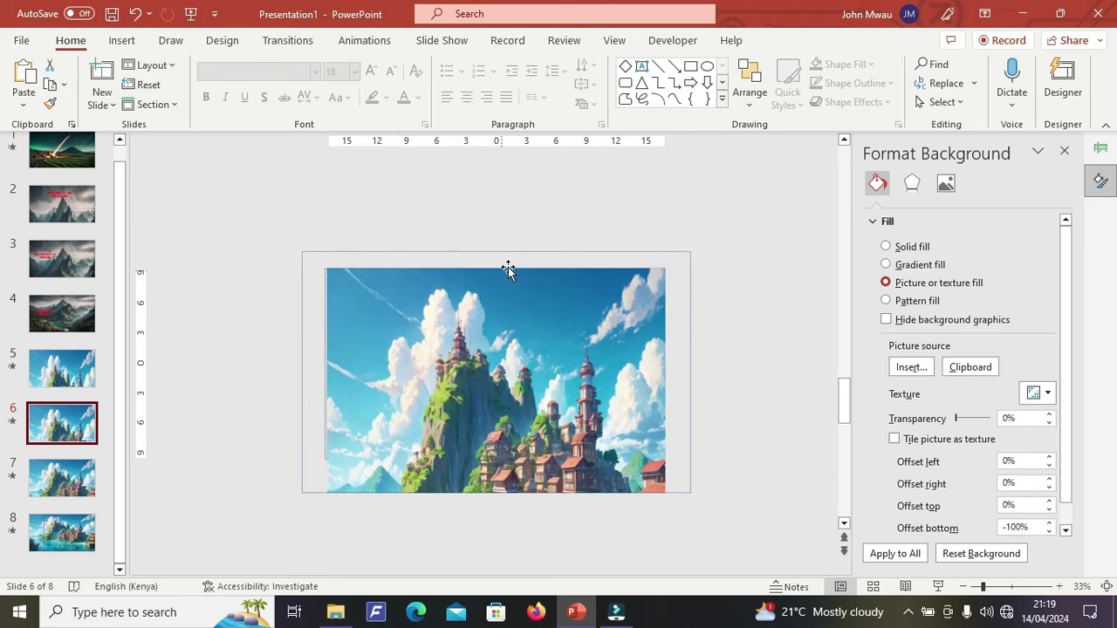
drag(508, 266, 157, 251)
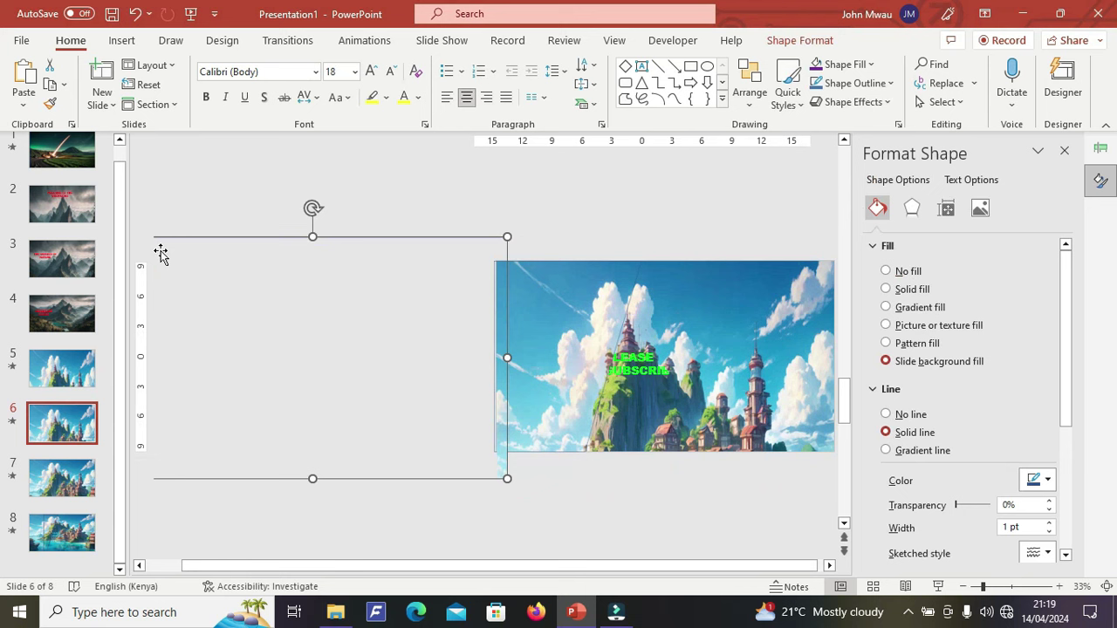
Give slide 6's PLEASE SUBSCRIBE text box an Appear entrance animation
click(629, 341)
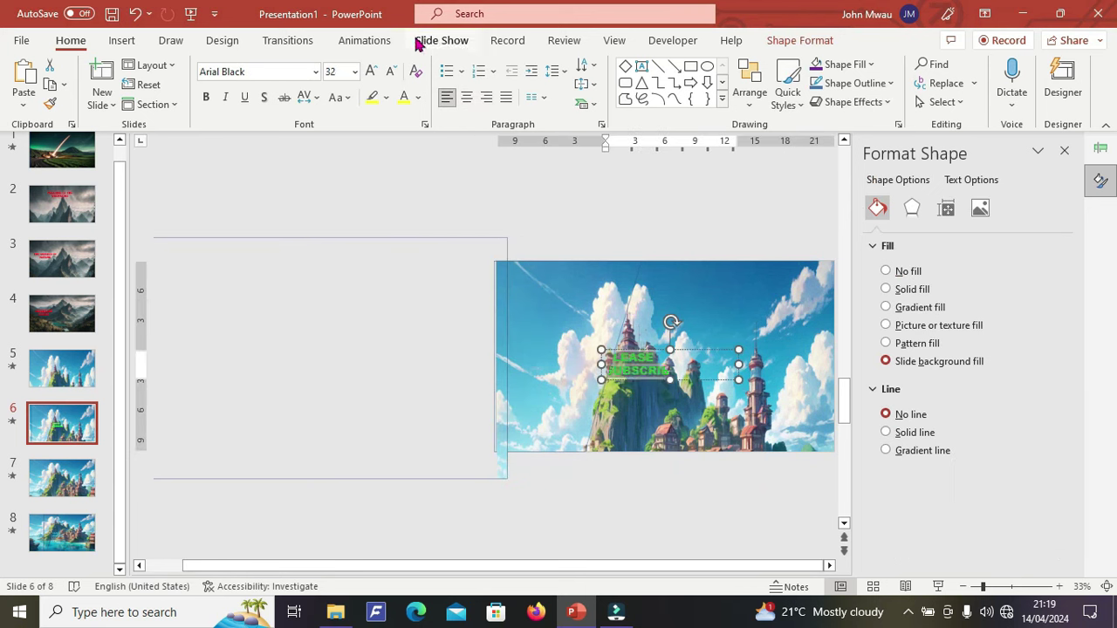
click(375, 42)
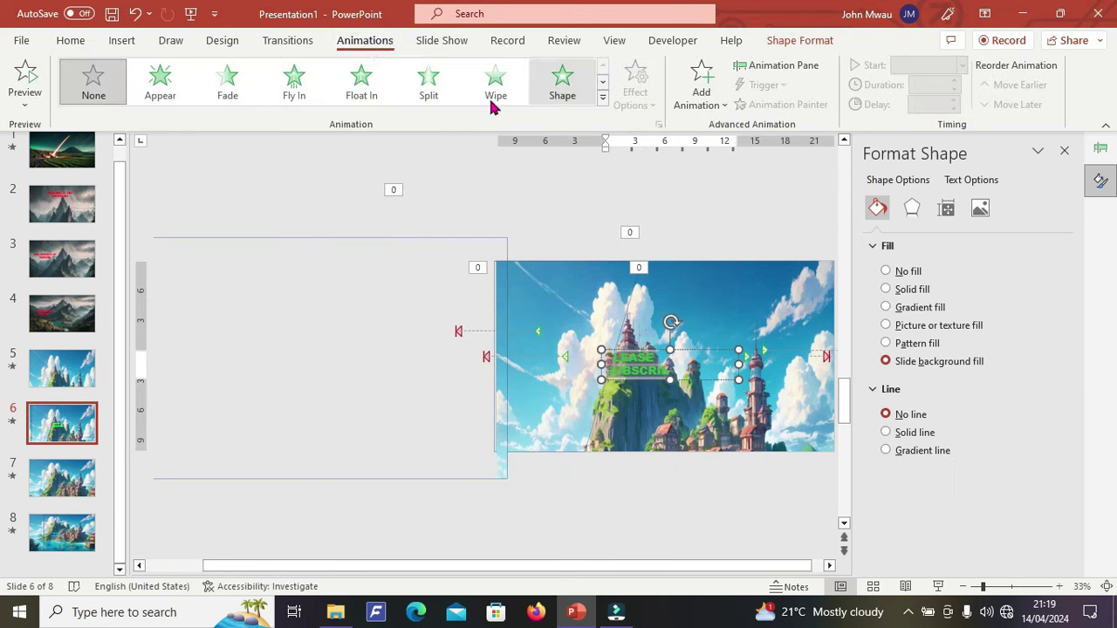
click(602, 98)
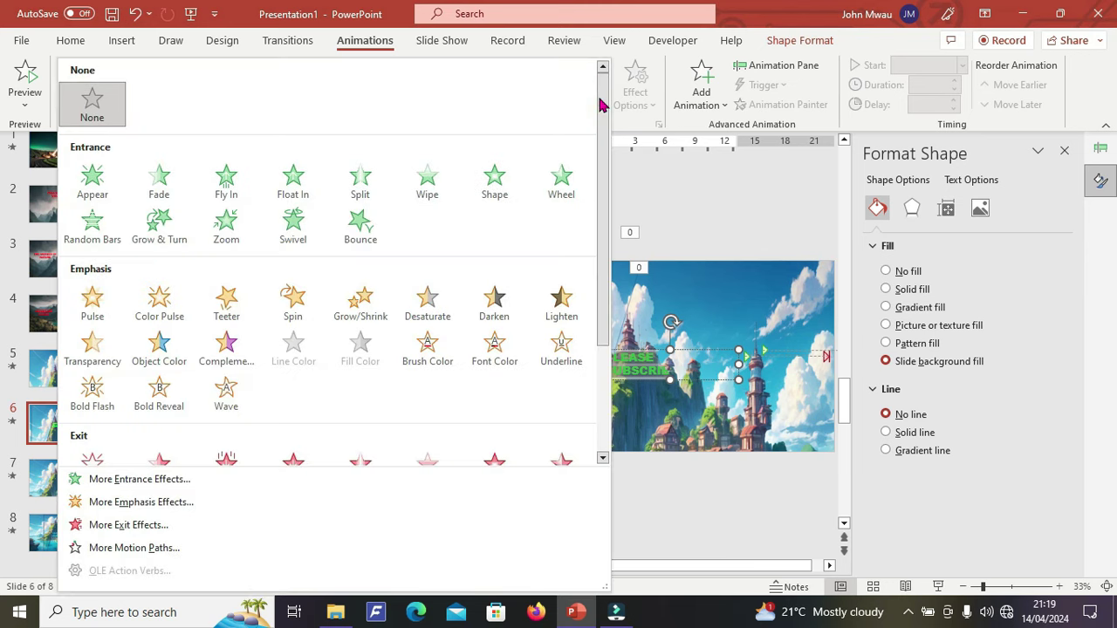
click(92, 179)
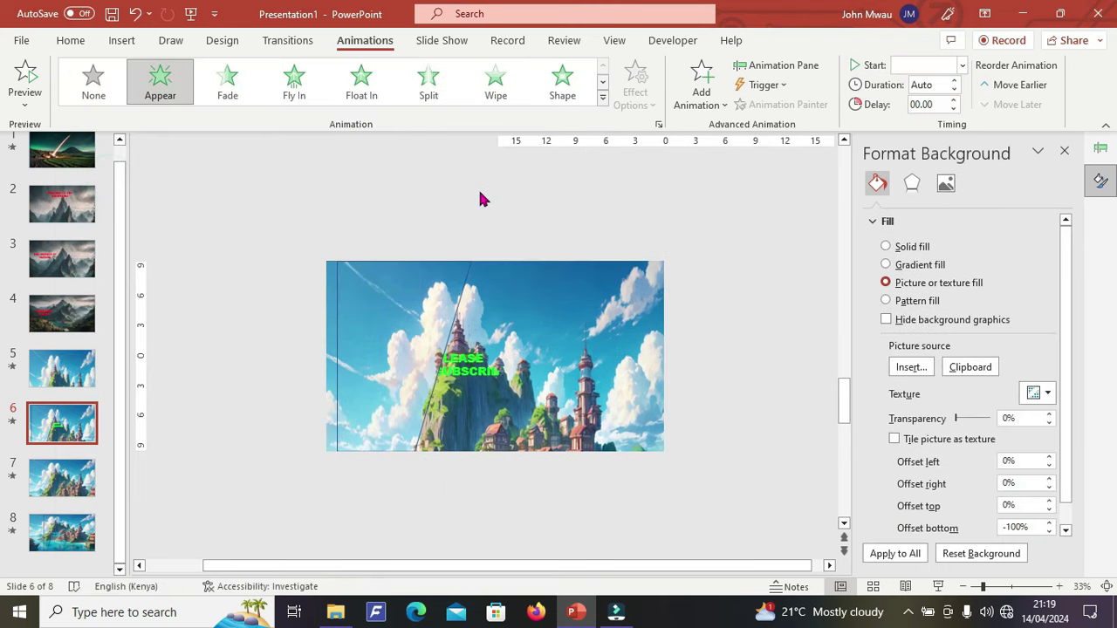
Set both the PLEASE and SUBSCRIBE animations to start With Previous
click(786, 66)
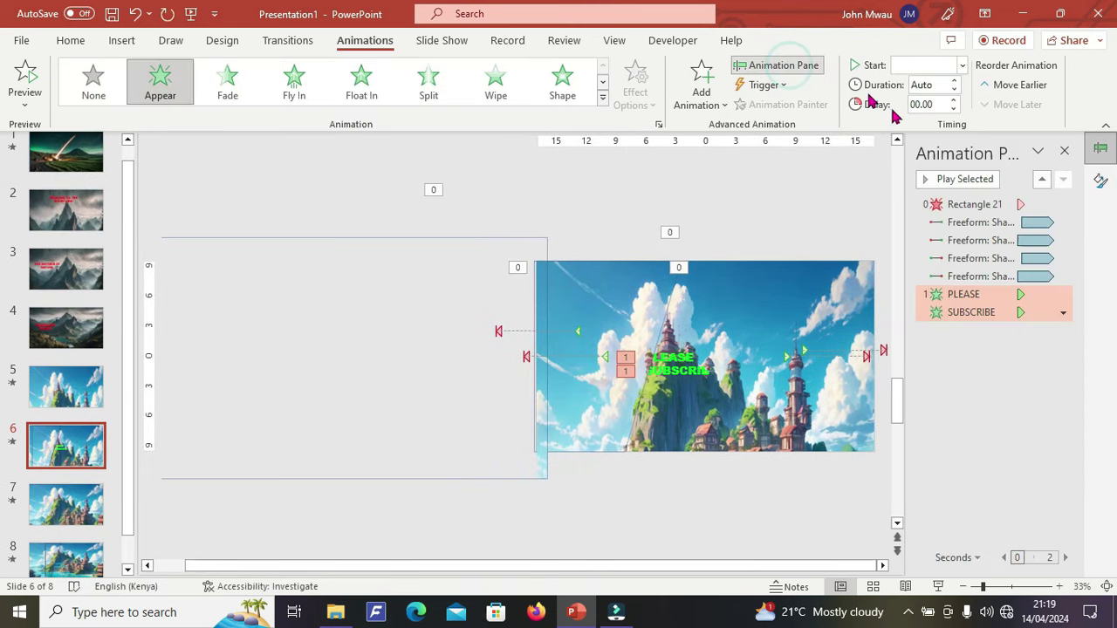
click(965, 295)
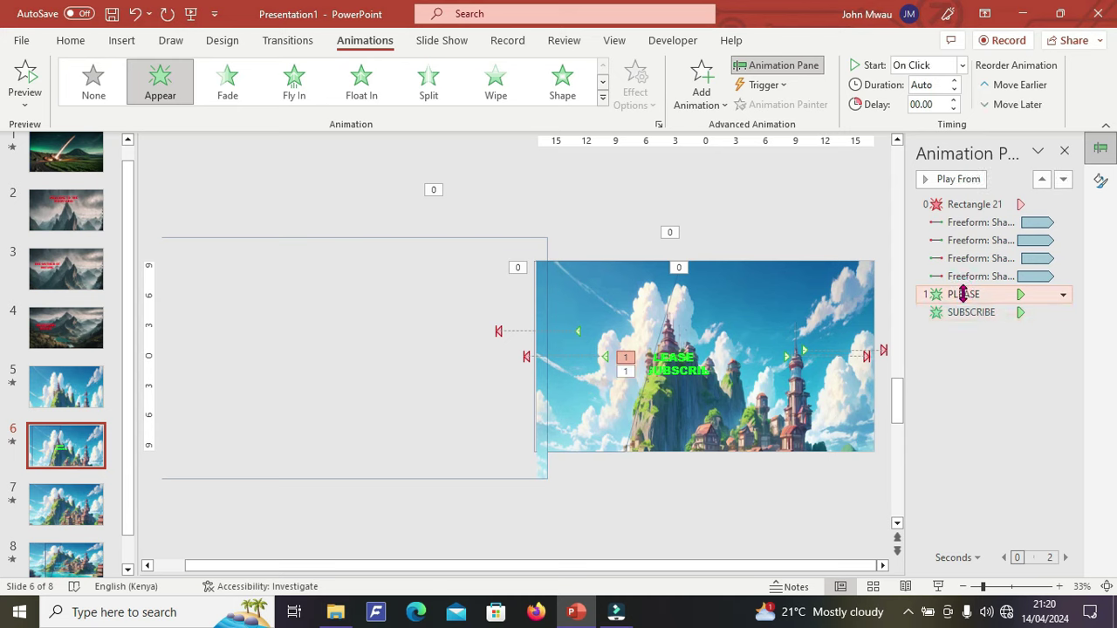
shift+click(955, 311)
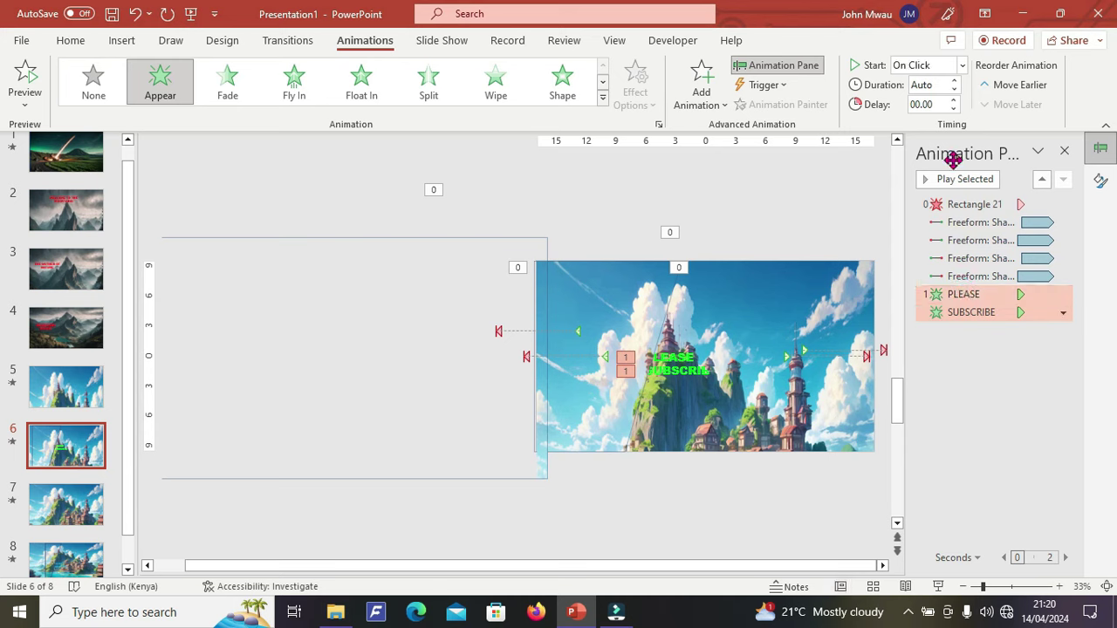
click(960, 65)
click(931, 106)
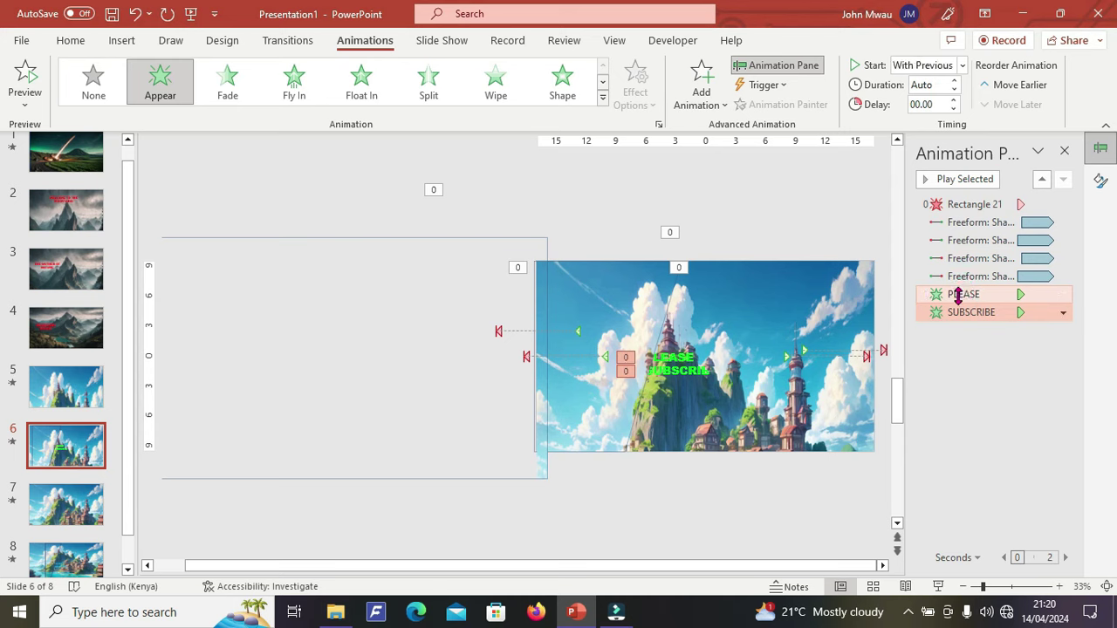
Make the PLEASE animation reveal the text by letter with a shorter letter delay
right_click(957, 295)
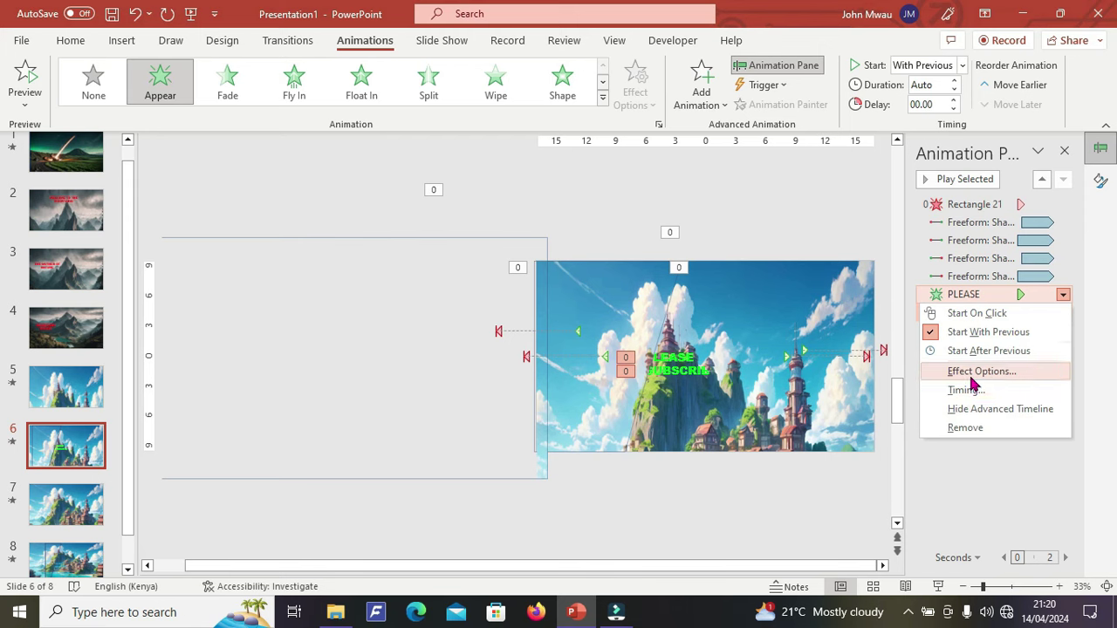
click(943, 375)
click(573, 286)
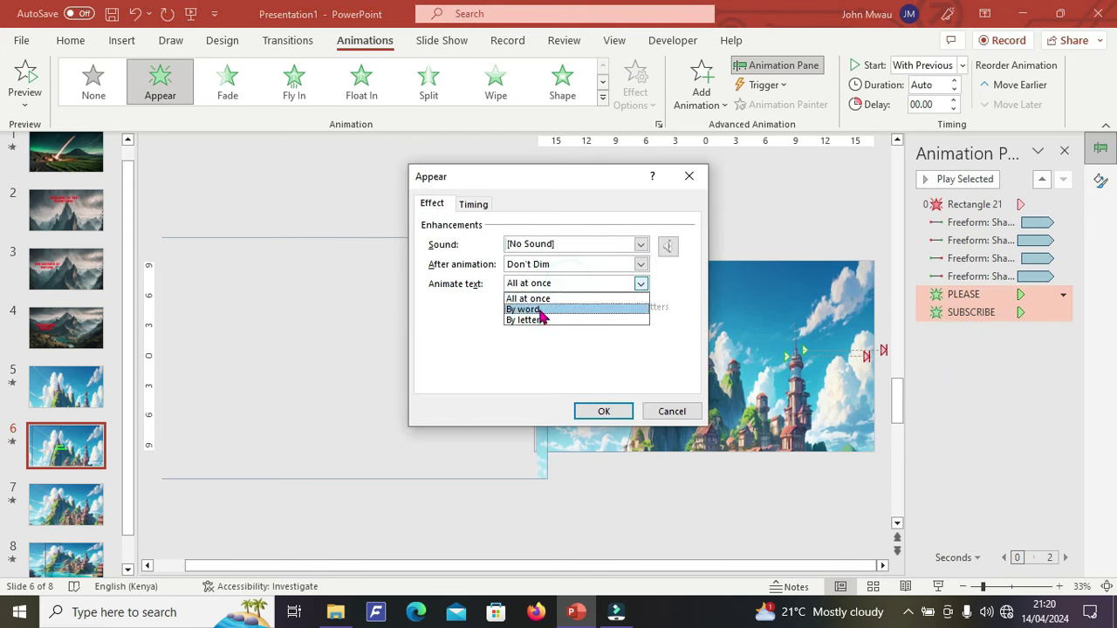
click(524, 321)
click(553, 310)
click(553, 311)
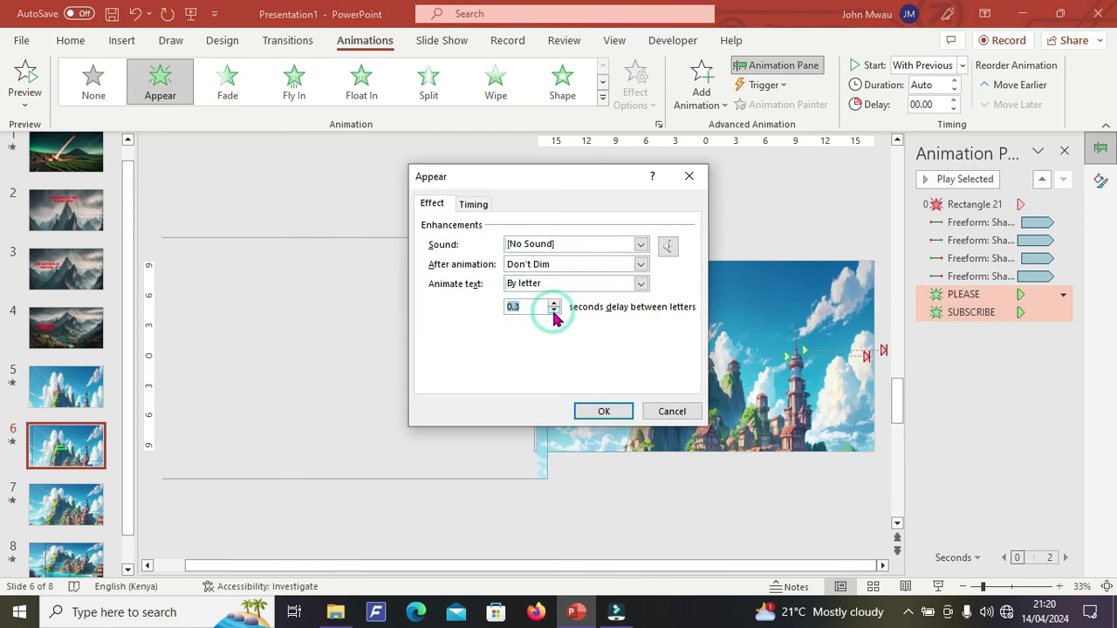
click(553, 311)
click(594, 409)
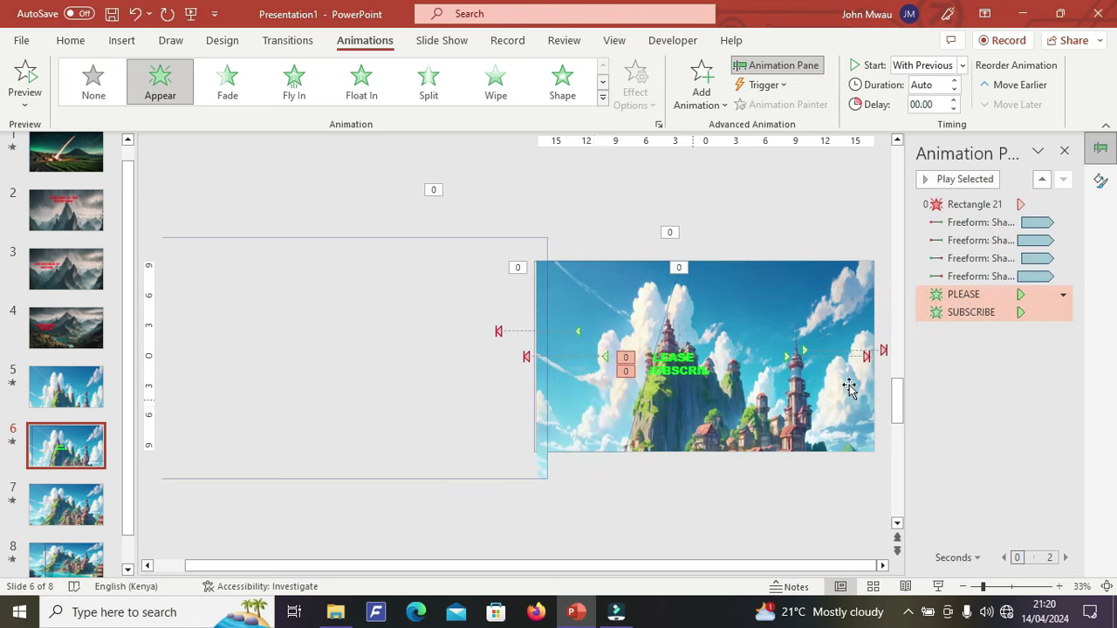
Make SUBSCRIBE start After Previous and preview the slide's animations
click(981, 313)
right_click(984, 315)
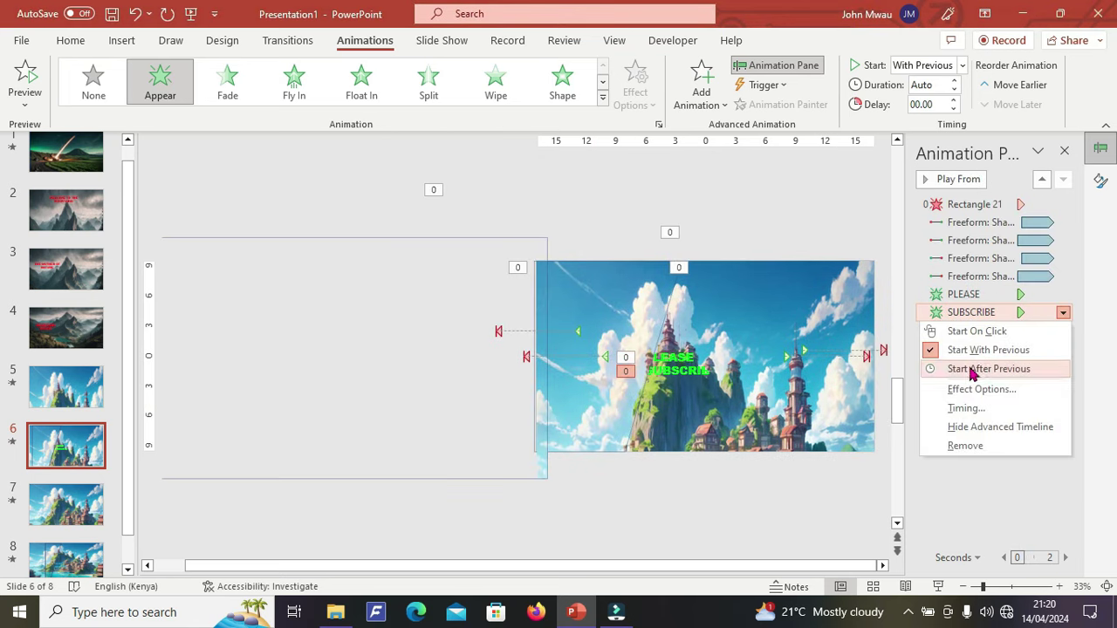
click(973, 370)
click(970, 297)
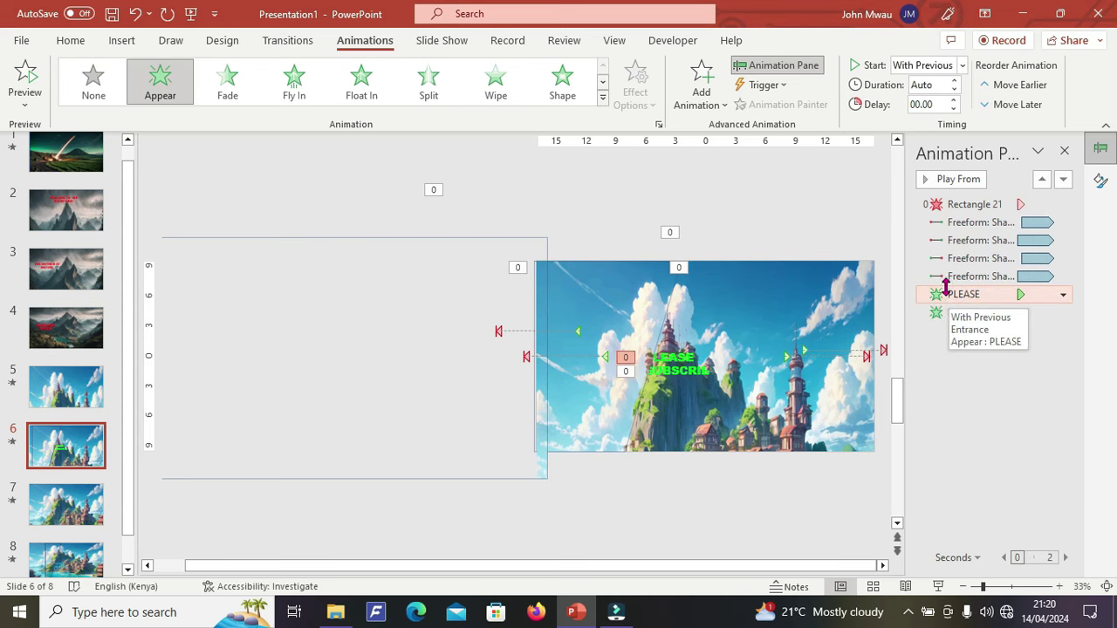
click(938, 181)
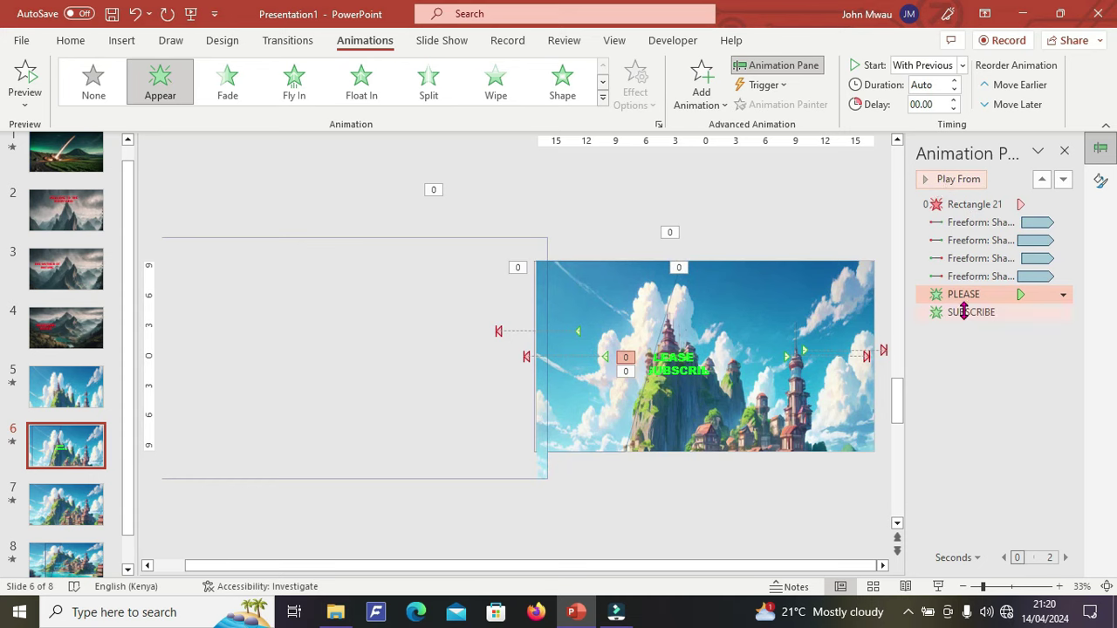
Set the PLEASE animation duration to 0.25 seconds and its letter delay to 0.1 seconds
click(955, 80)
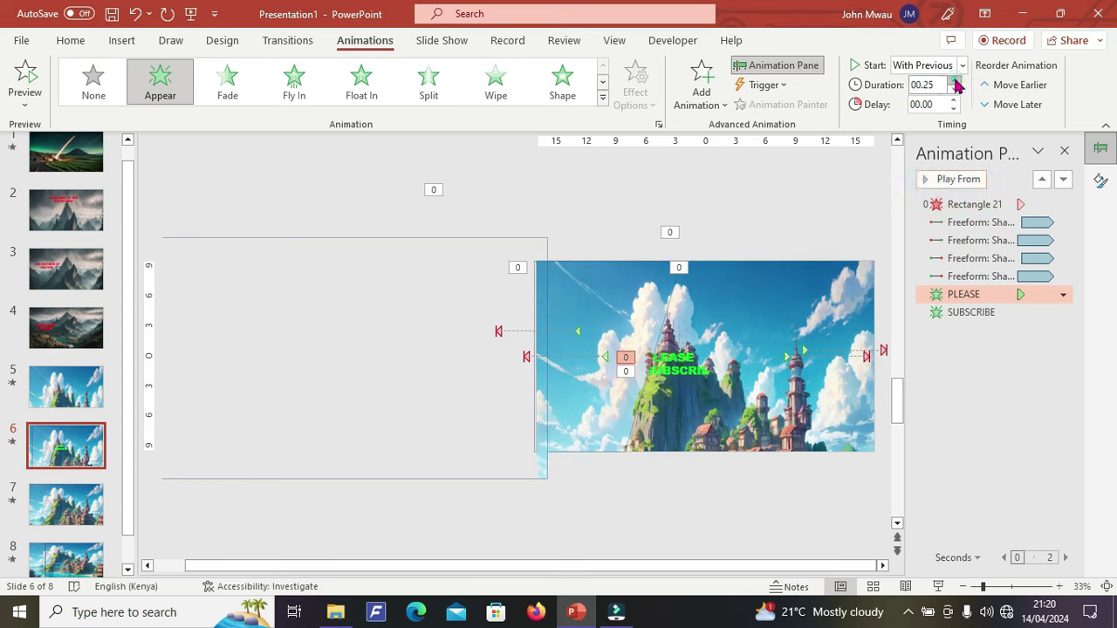
click(951, 177)
click(964, 294)
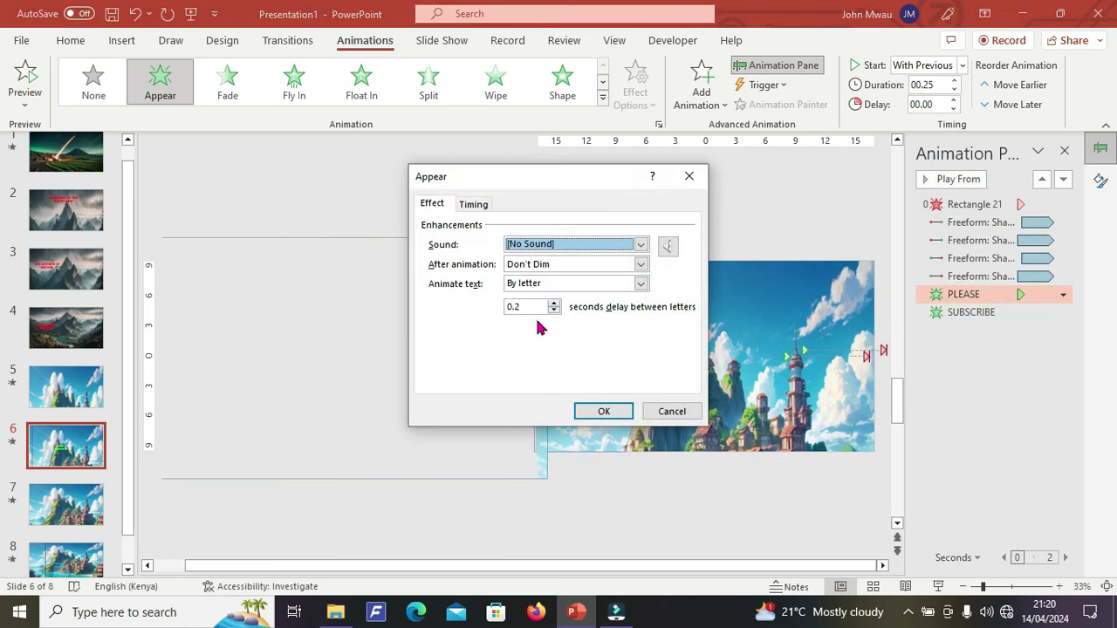
click(555, 312)
click(603, 411)
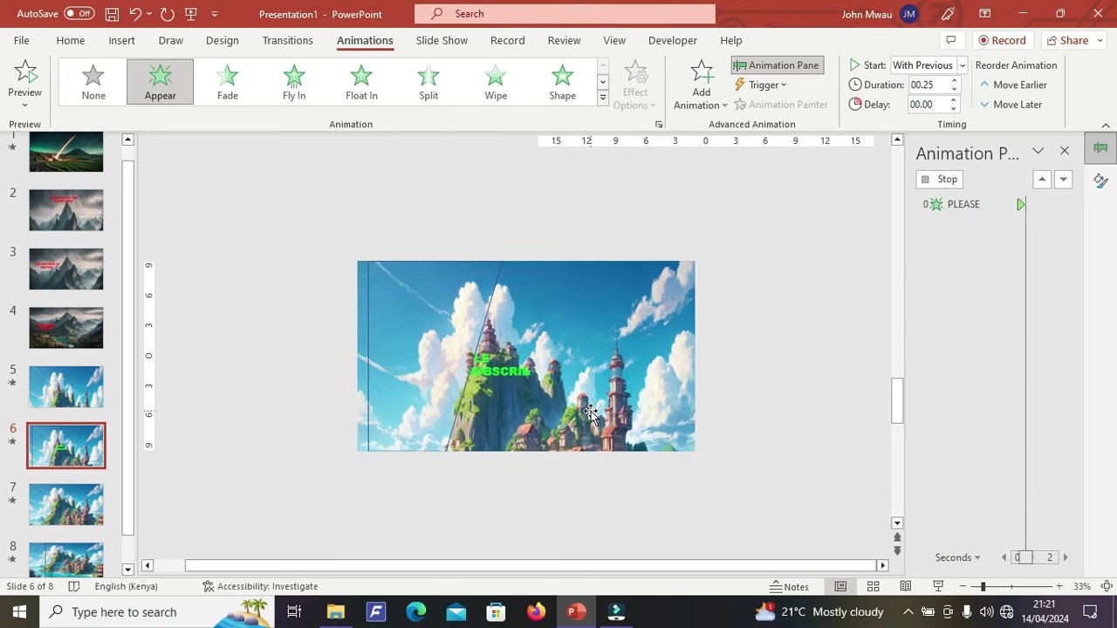
click(267, 256)
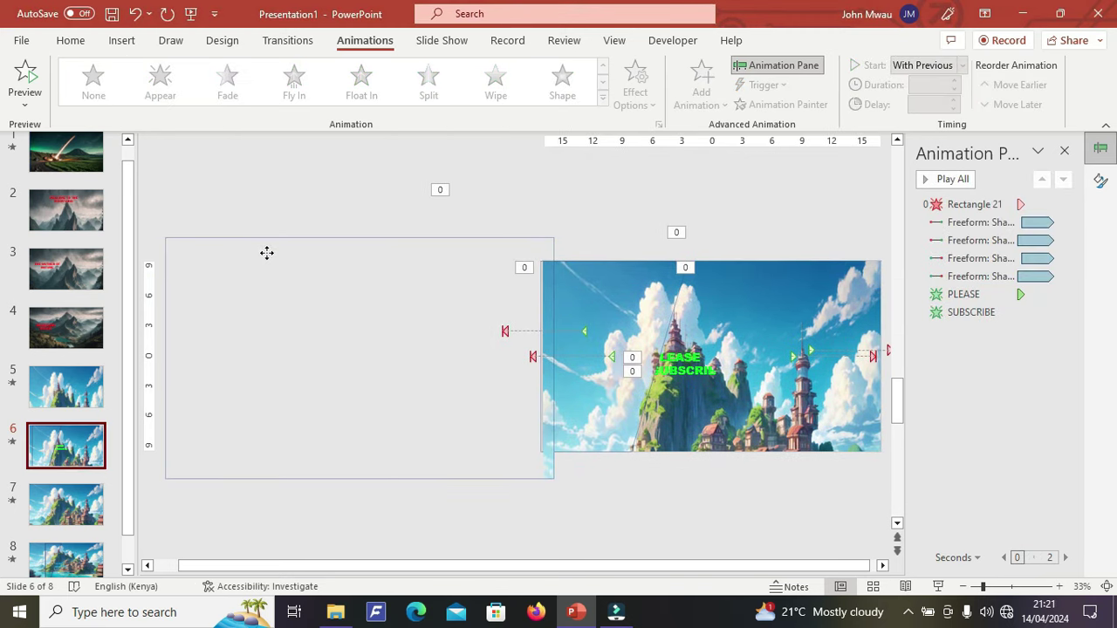
Move Rectangle 21 over slide 6's picture, and move slide 7's rectangle off its picture to the left
drag(267, 253, 631, 260)
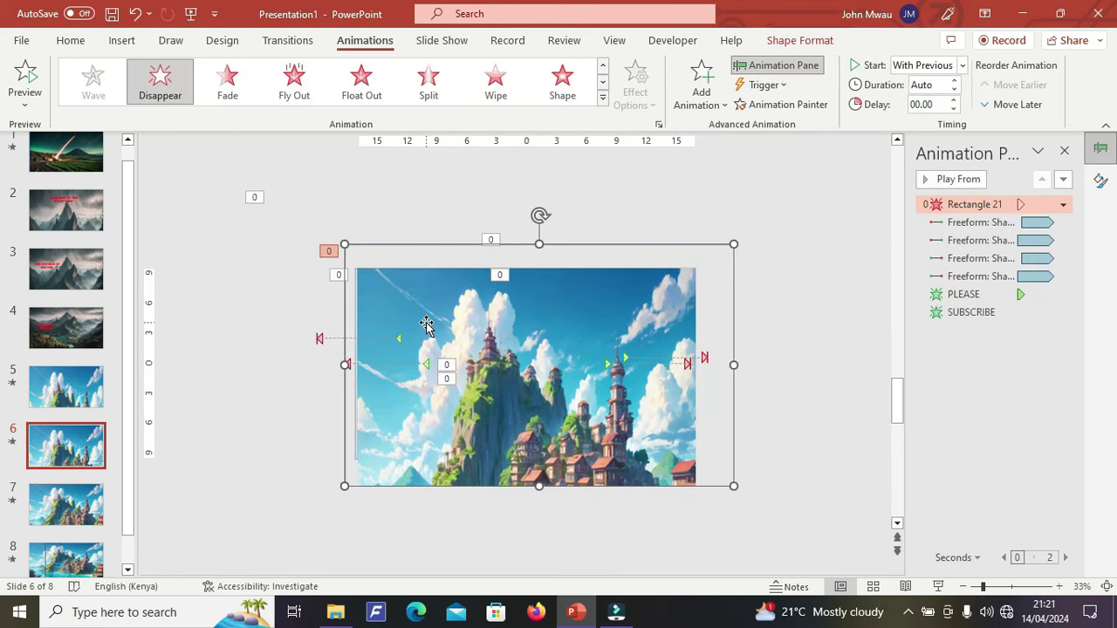
click(56, 502)
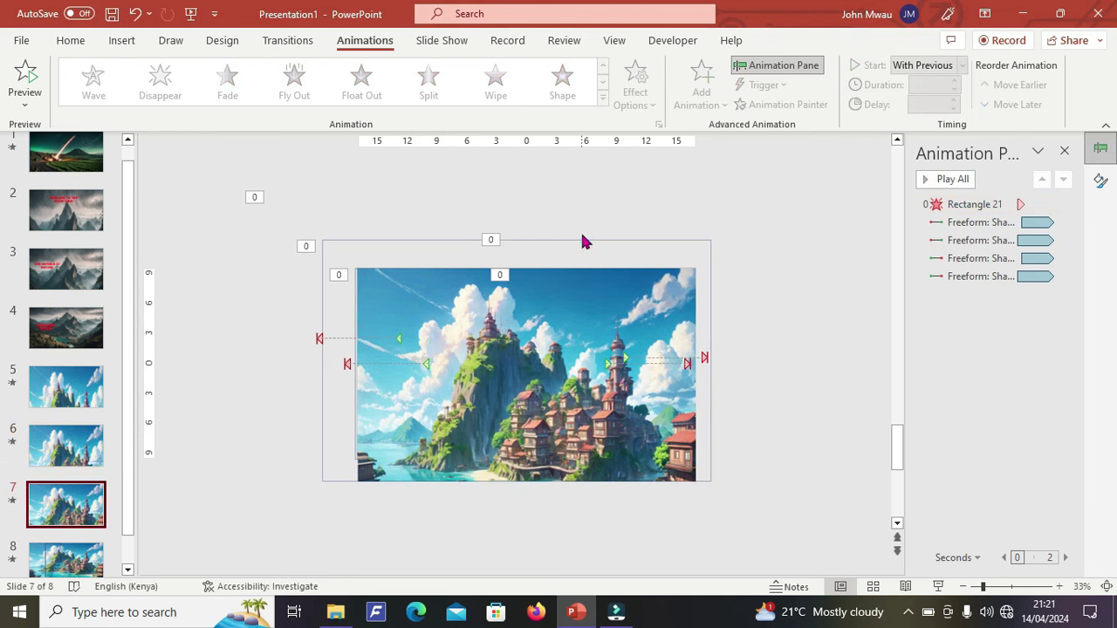
drag(577, 252, 273, 260)
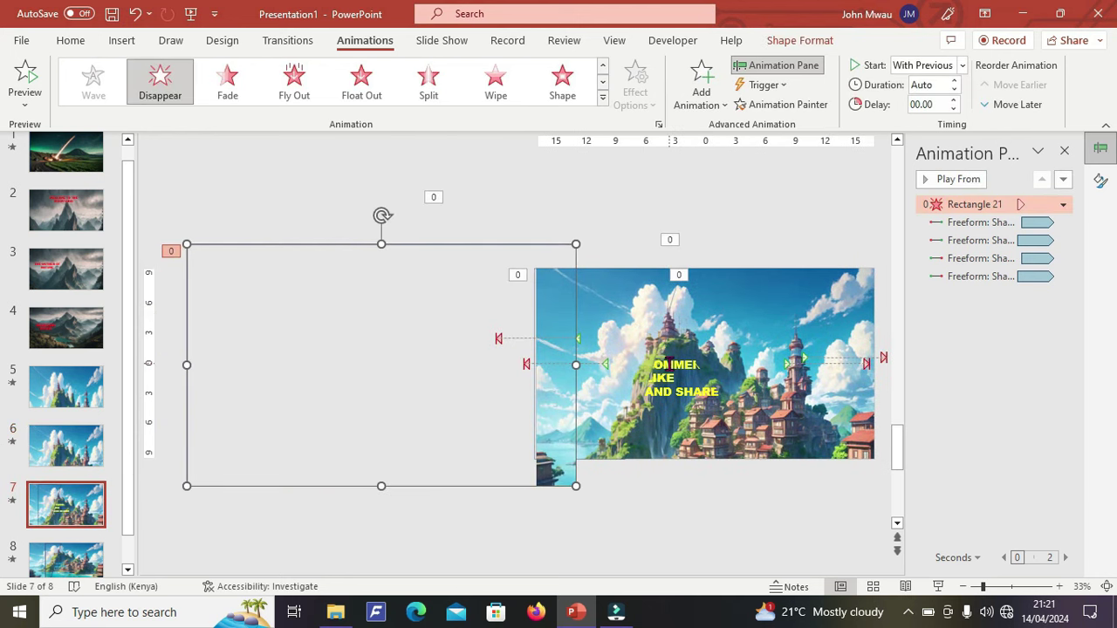
Give slide 7's COMMENT LIKE AND SHARE text an Appear animation starting With Previous
click(681, 377)
key(ctrl+a)
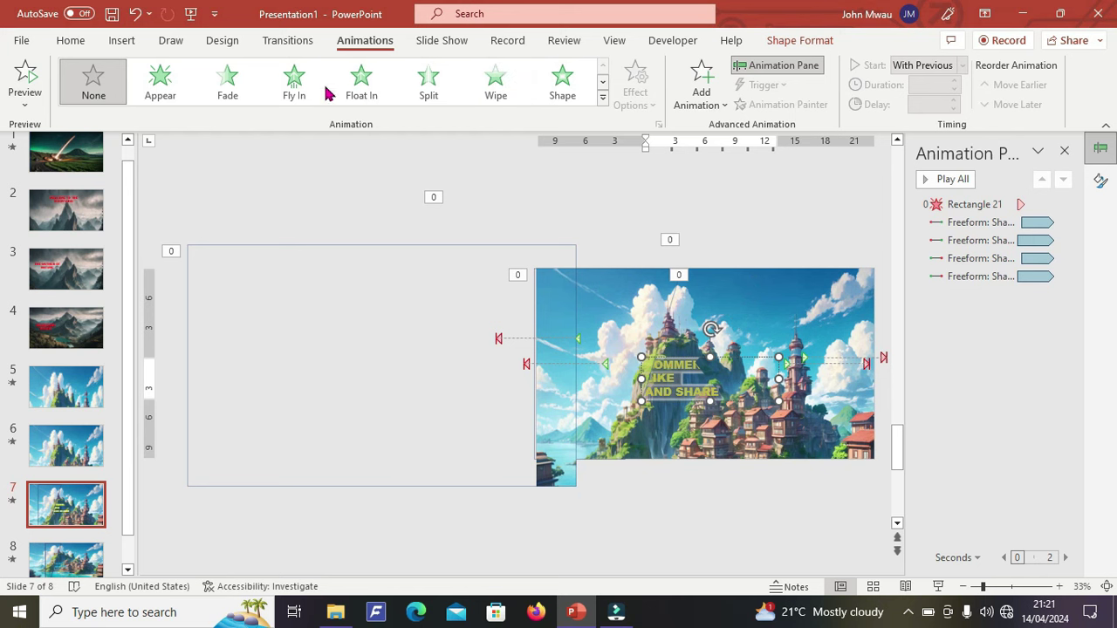
click(157, 87)
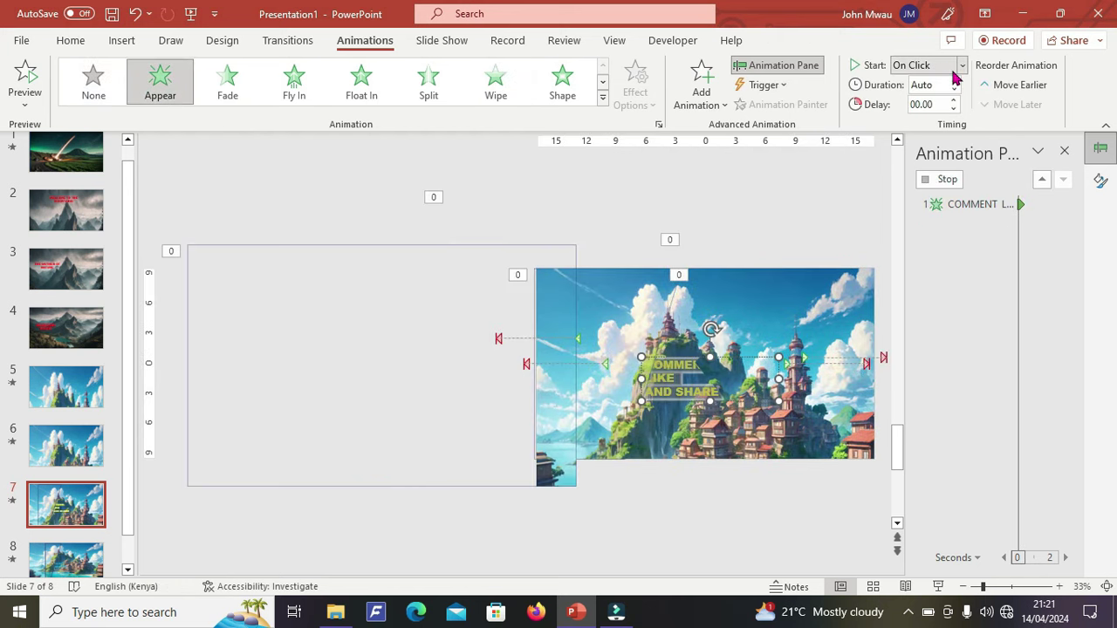
click(955, 73)
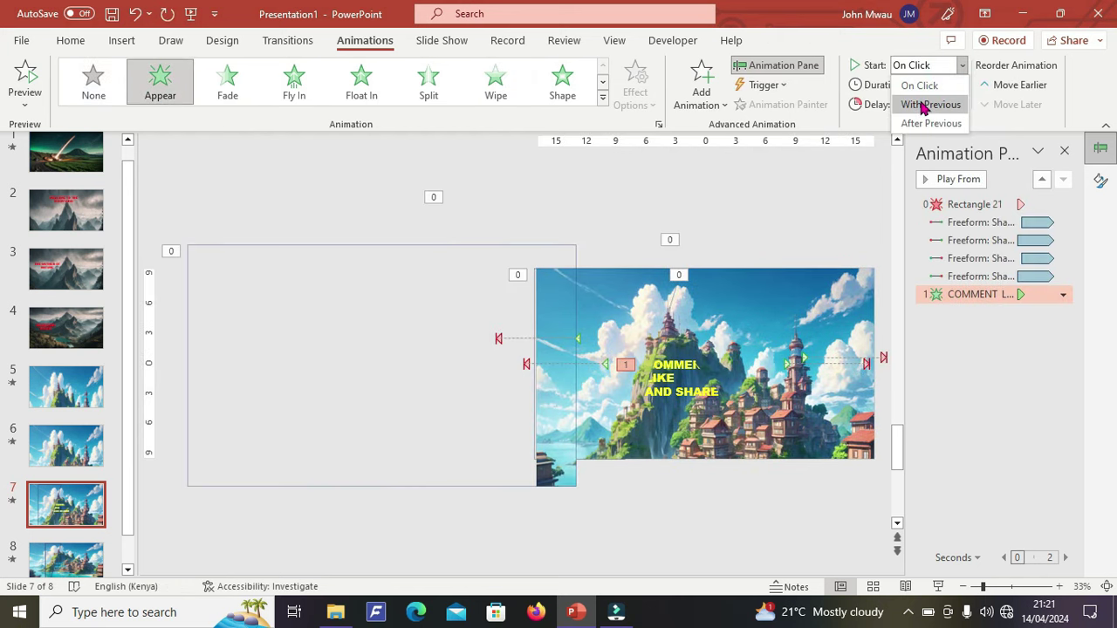
click(929, 105)
Set the COMMENT animation to reveal by letter with a 0.2-second delay
click(962, 294)
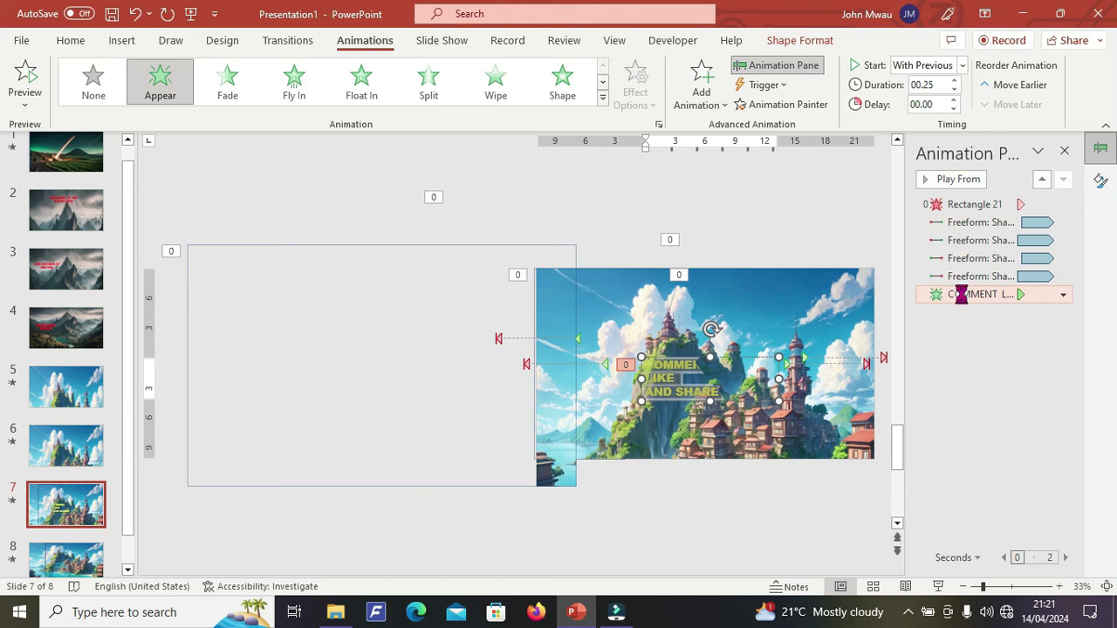
double_click(961, 294)
click(549, 287)
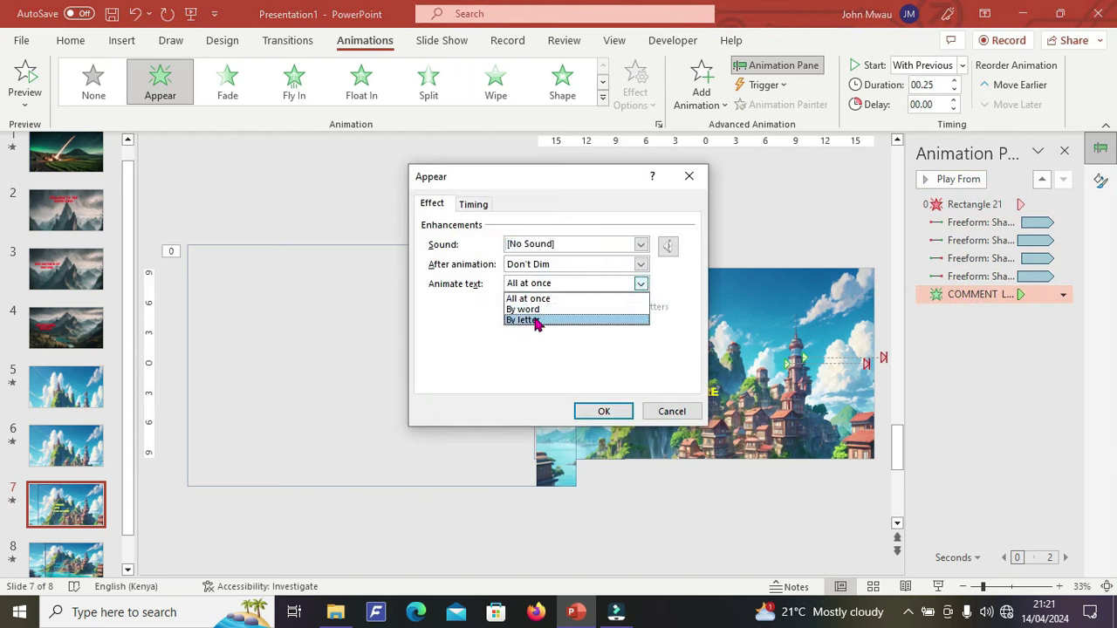
click(533, 320)
click(554, 311)
click(554, 311)
click(555, 311)
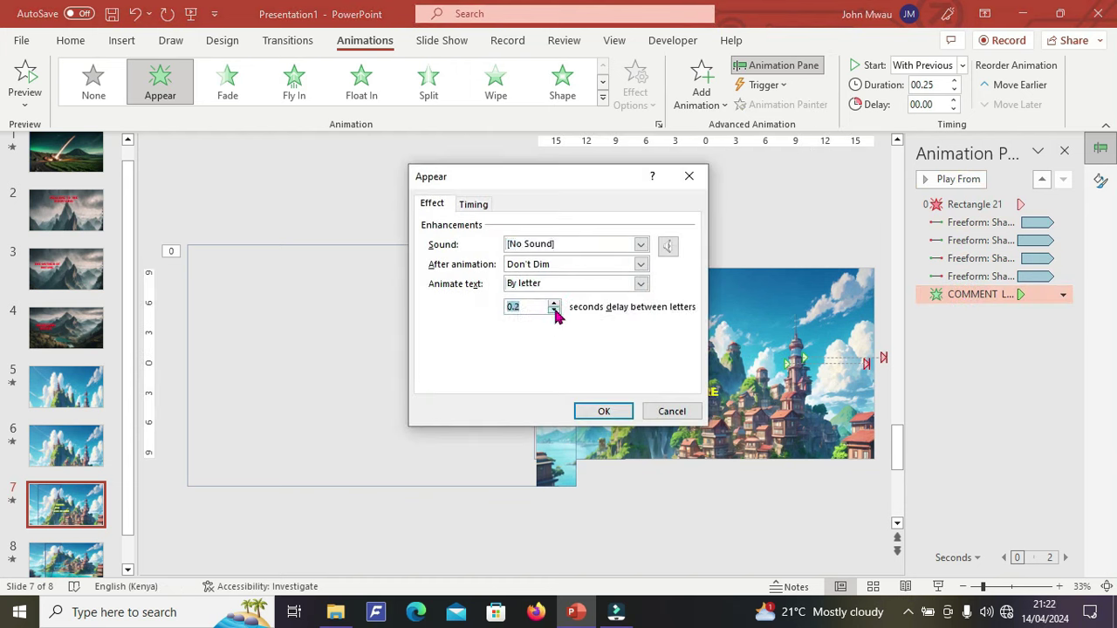
click(604, 412)
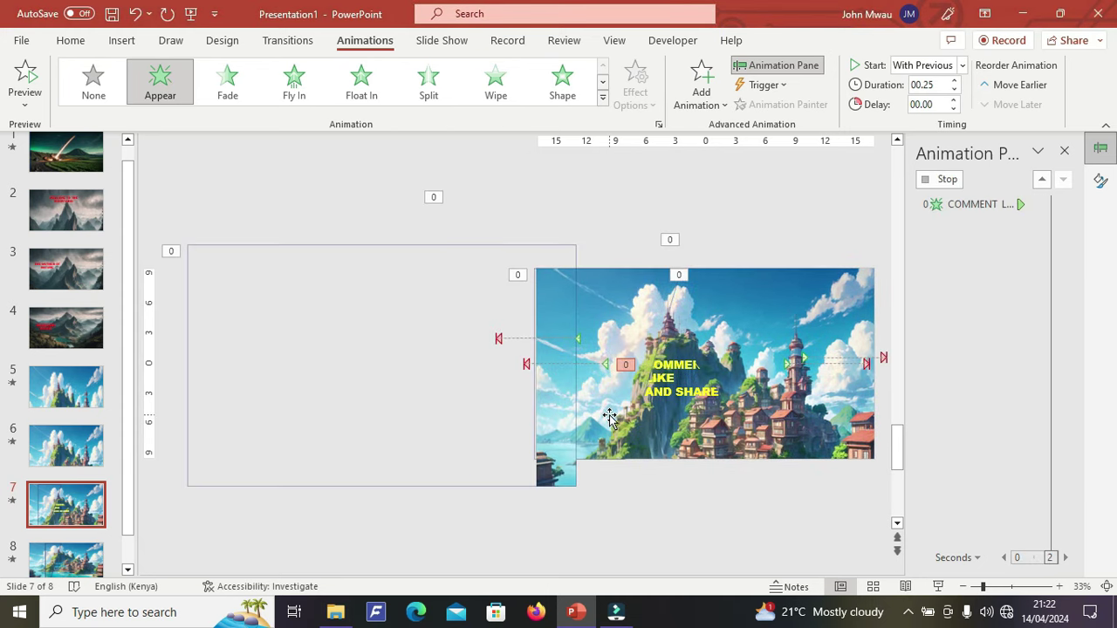
click(87, 548)
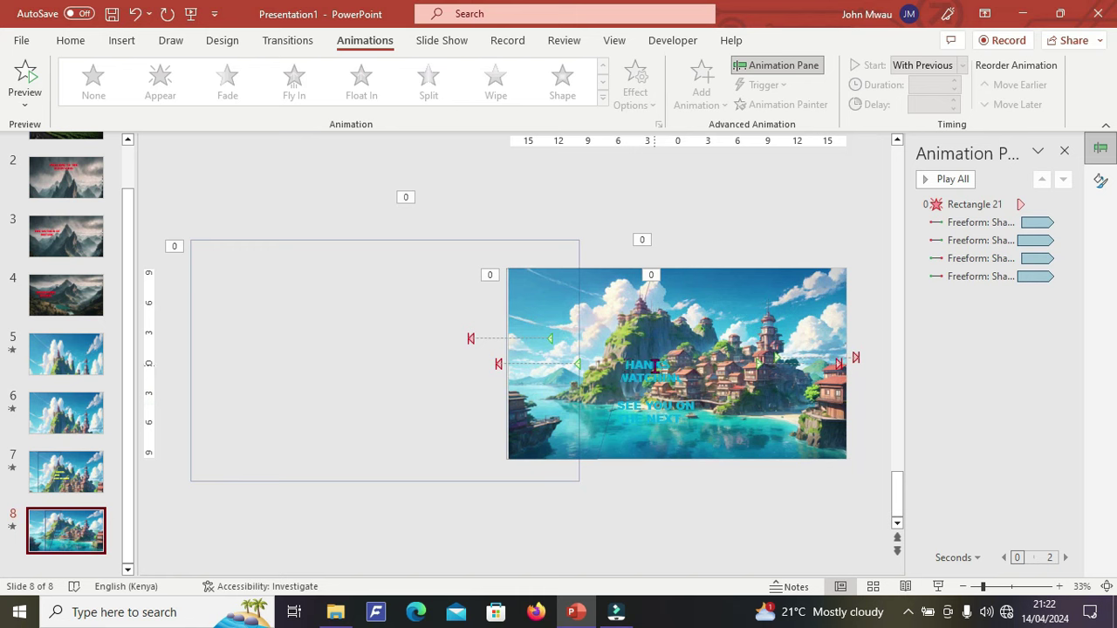
Give slide 8's closing text an Appear animation revealing letter by letter 0.1 seconds apart
click(655, 367)
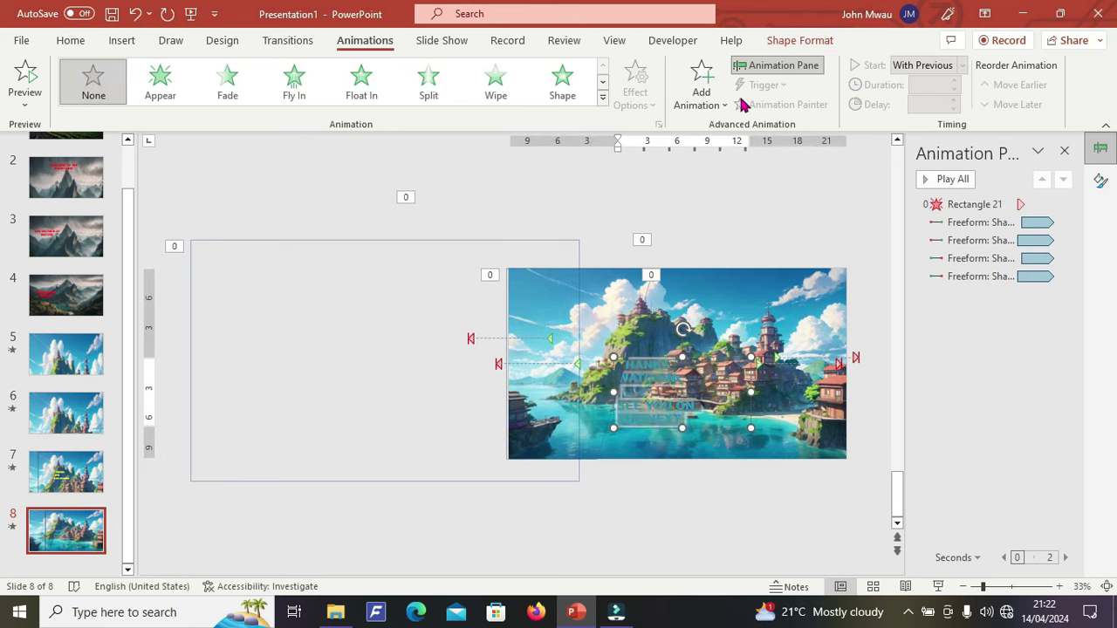
click(159, 87)
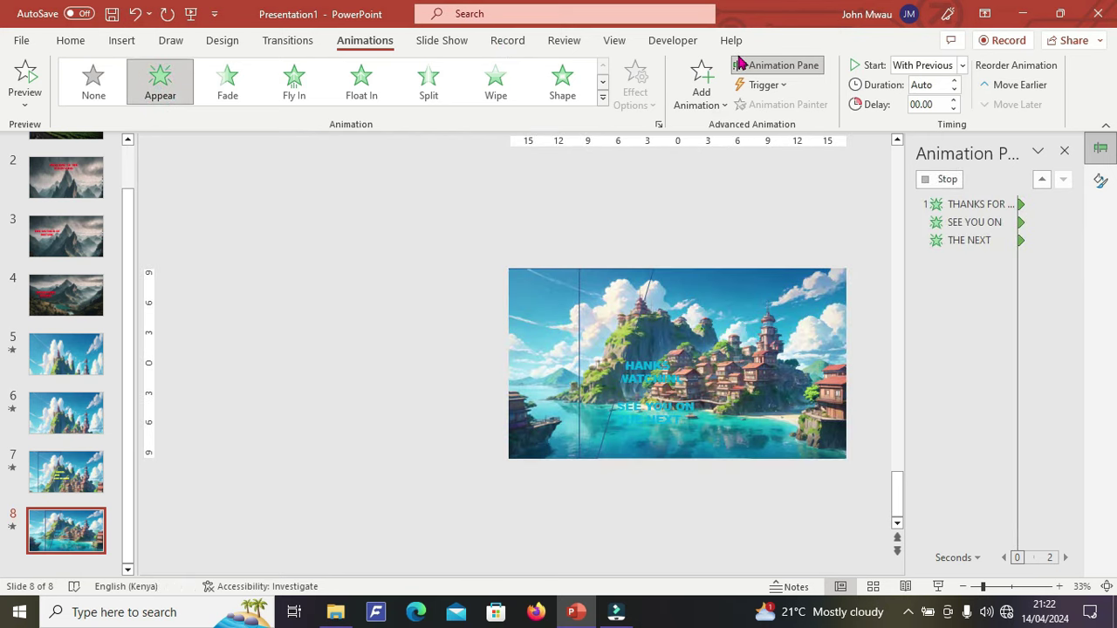
click(925, 298)
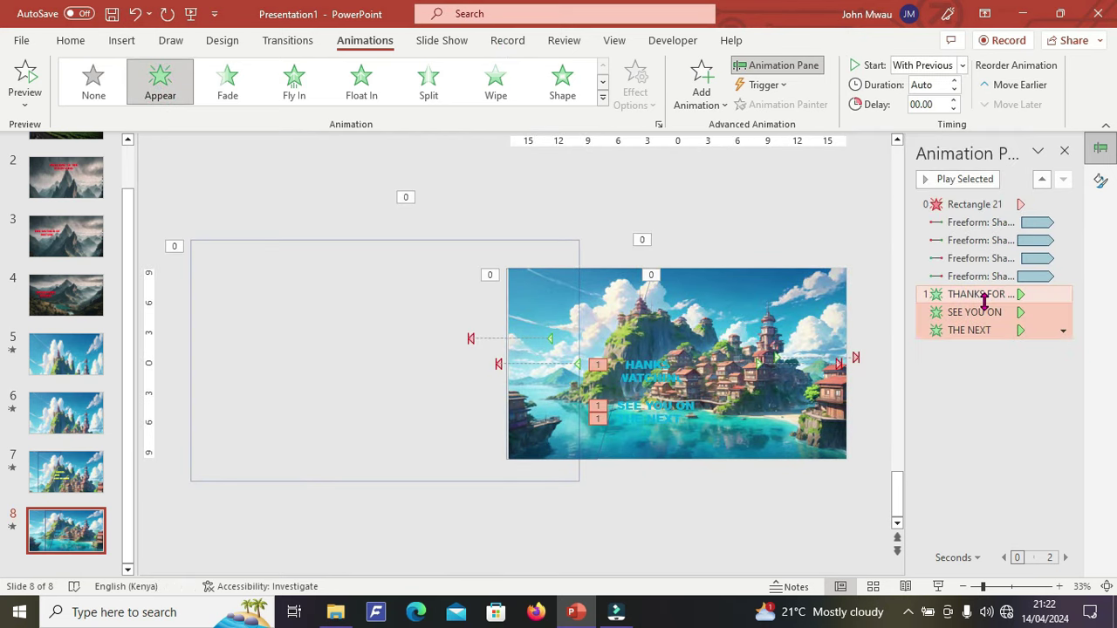
right_click(923, 309)
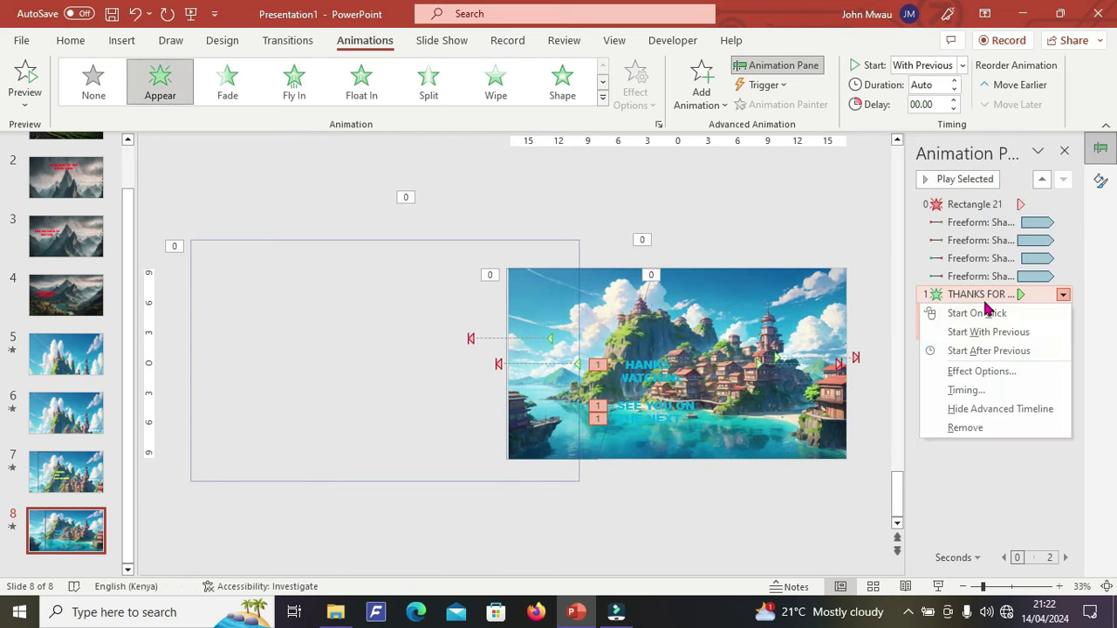
click(968, 372)
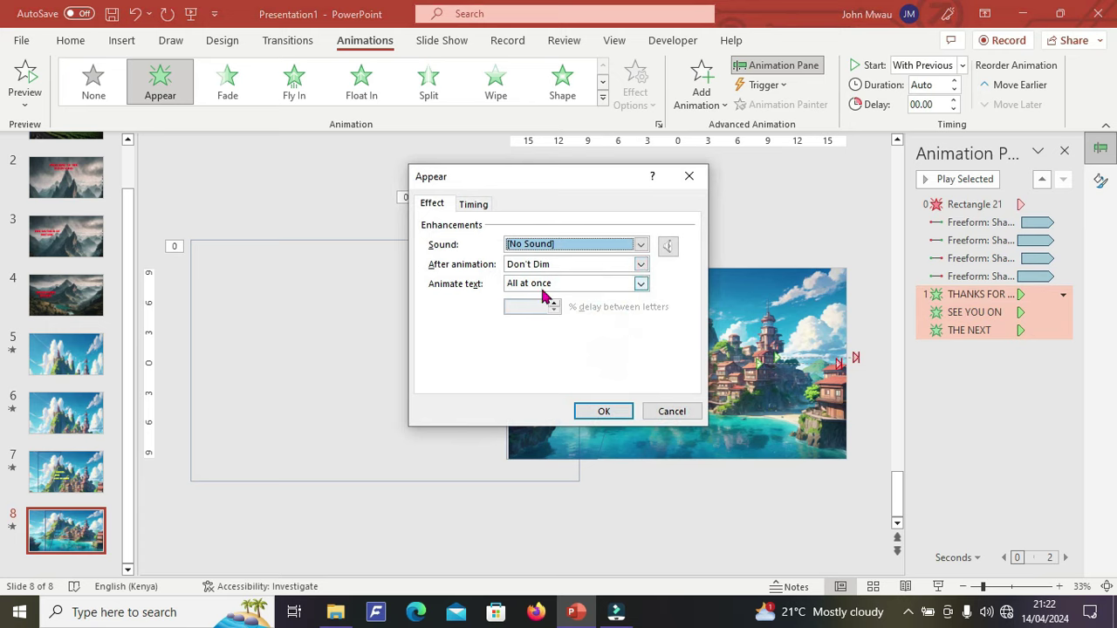
click(542, 290)
click(525, 320)
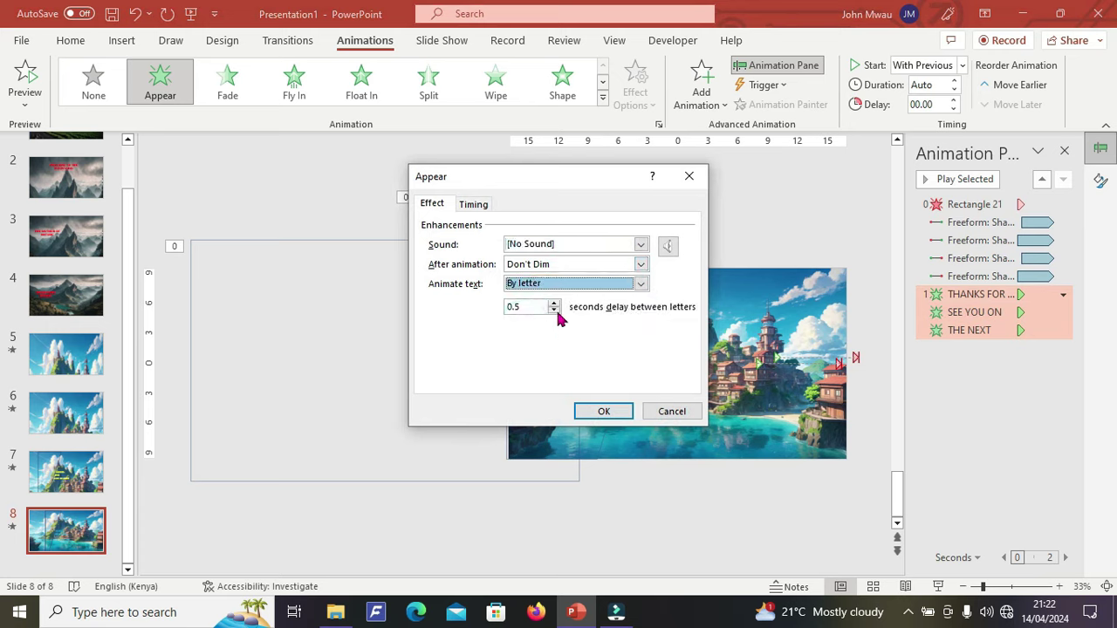
click(553, 311)
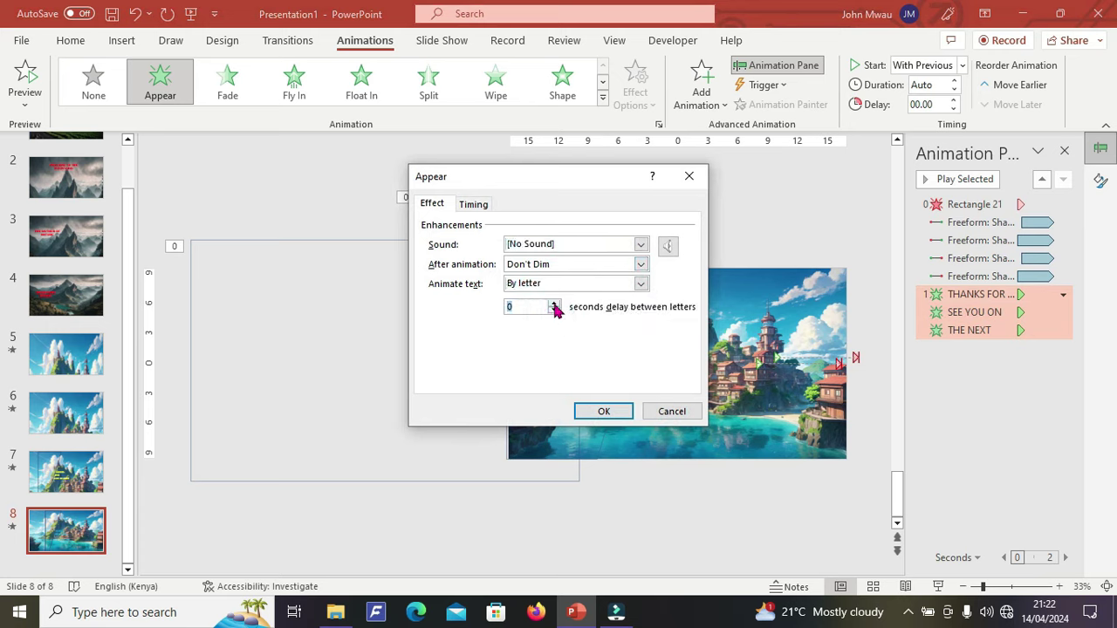
click(554, 304)
click(601, 412)
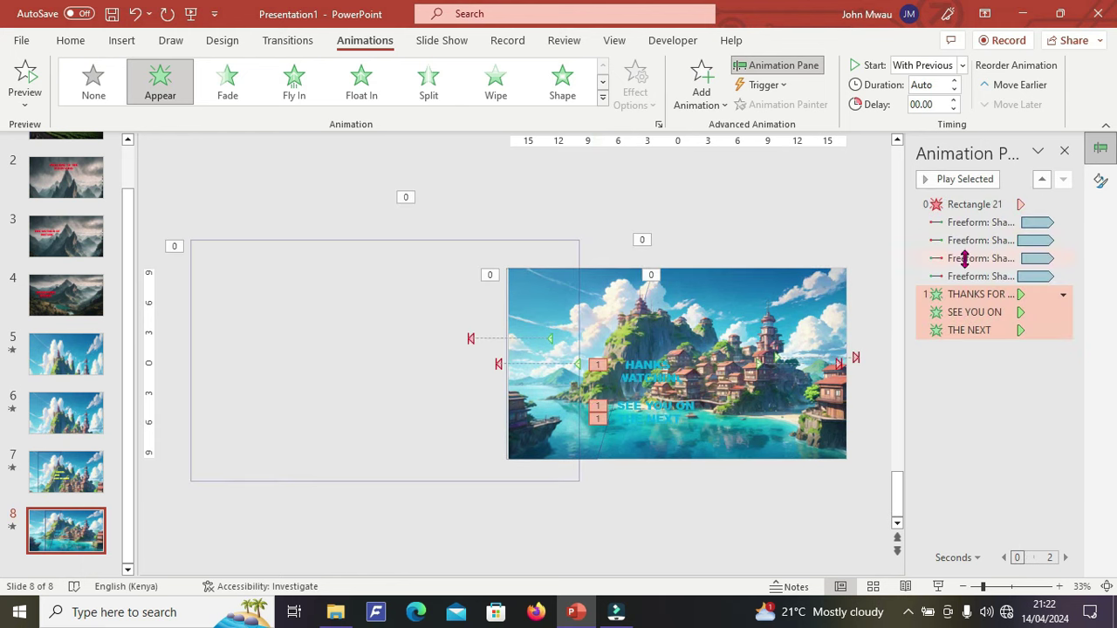
Set the SEE YOU ON and THE NEXT animations to start After Previous, then preview them
click(962, 295)
click(960, 312)
right_click(960, 312)
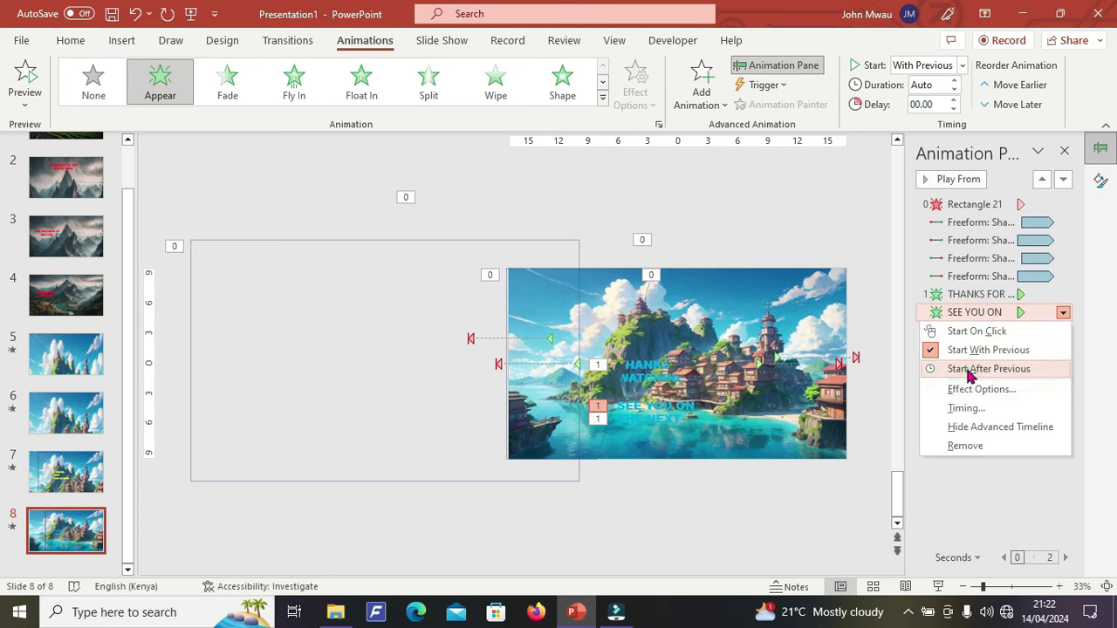
click(986, 368)
click(973, 330)
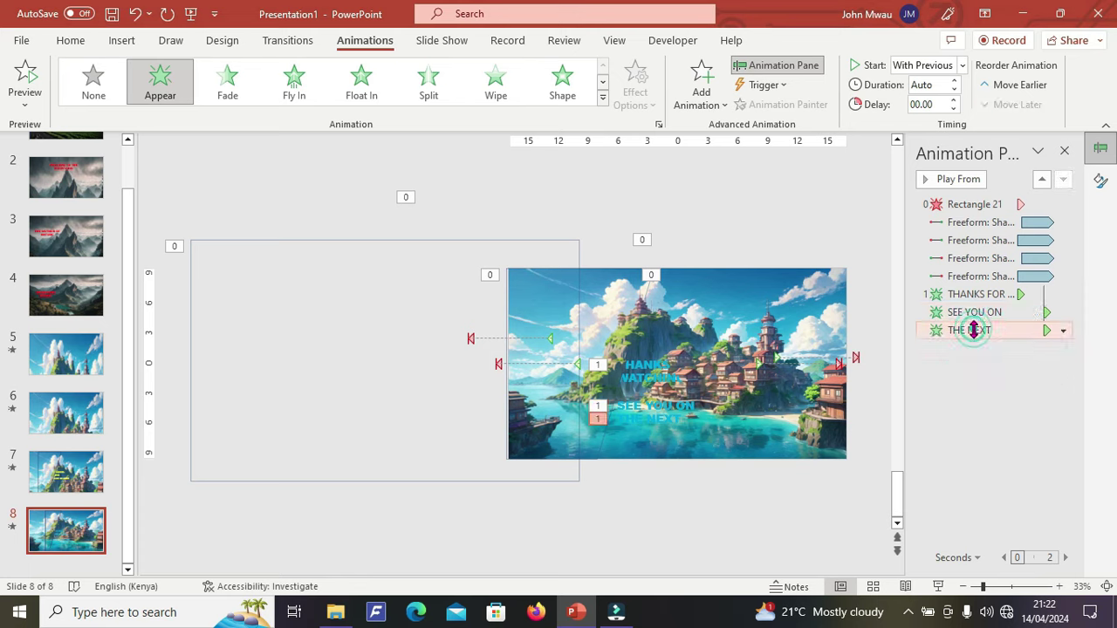
right_click(974, 330)
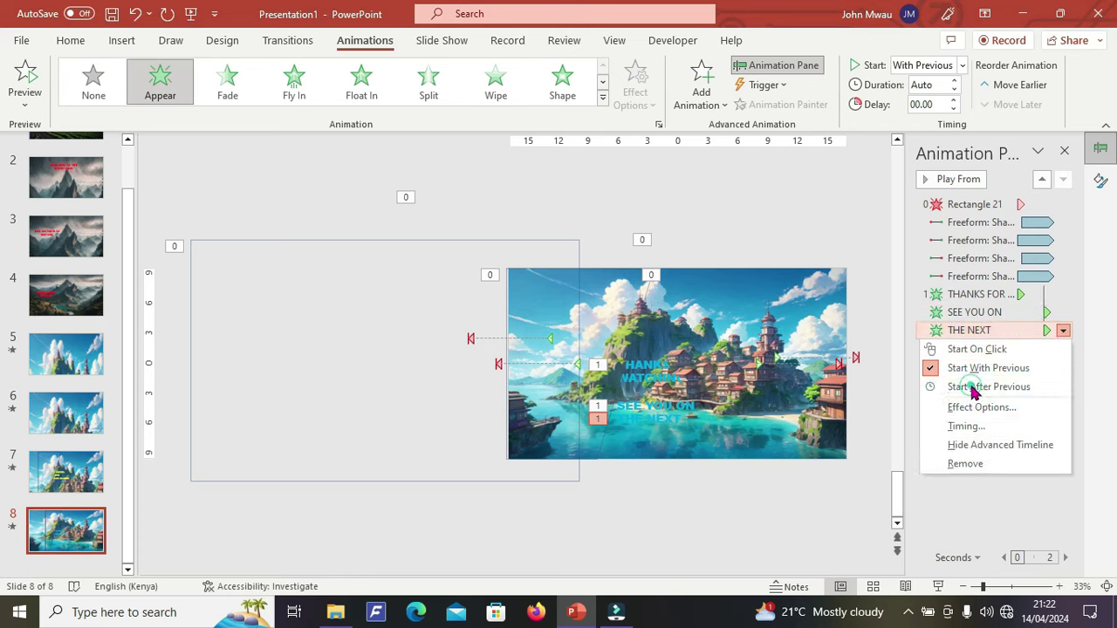
click(961, 387)
drag(988, 330, 955, 243)
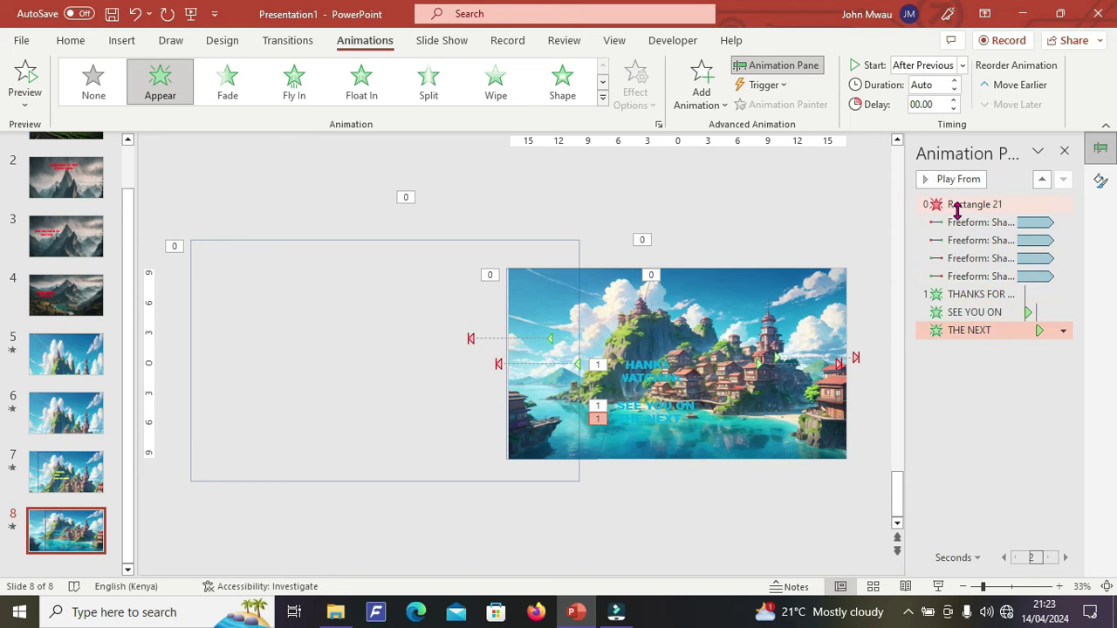
click(951, 179)
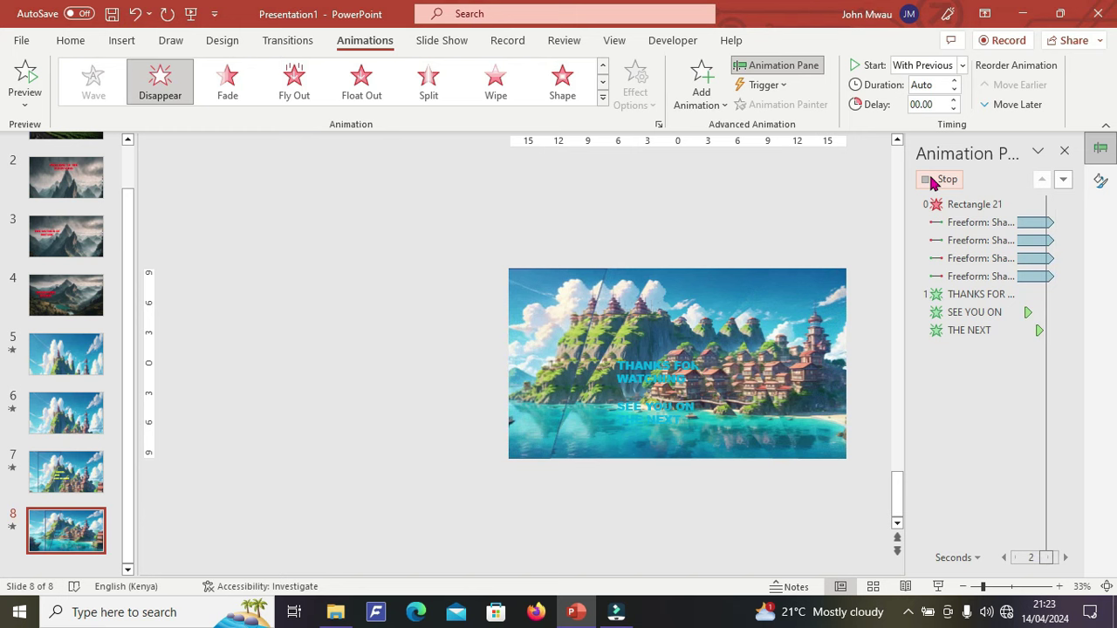
Stop the preview, check SEE YOU ON's timing, then review slides 7, 6, 5 and 3 before opening slide 4
click(932, 181)
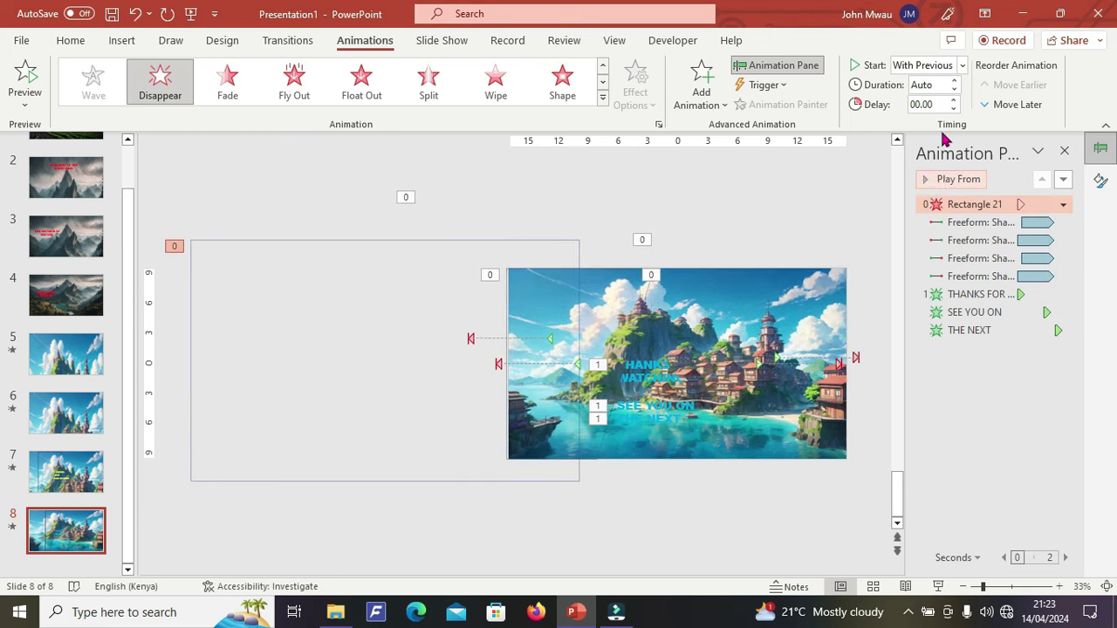
click(977, 311)
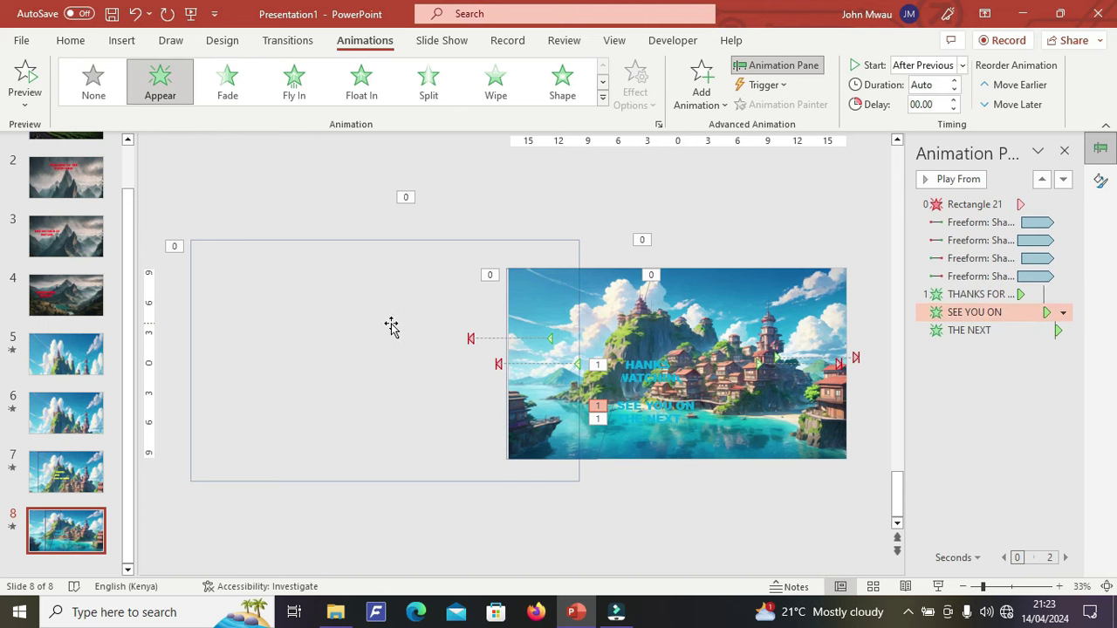
drag(335, 248, 463, 262)
click(48, 487)
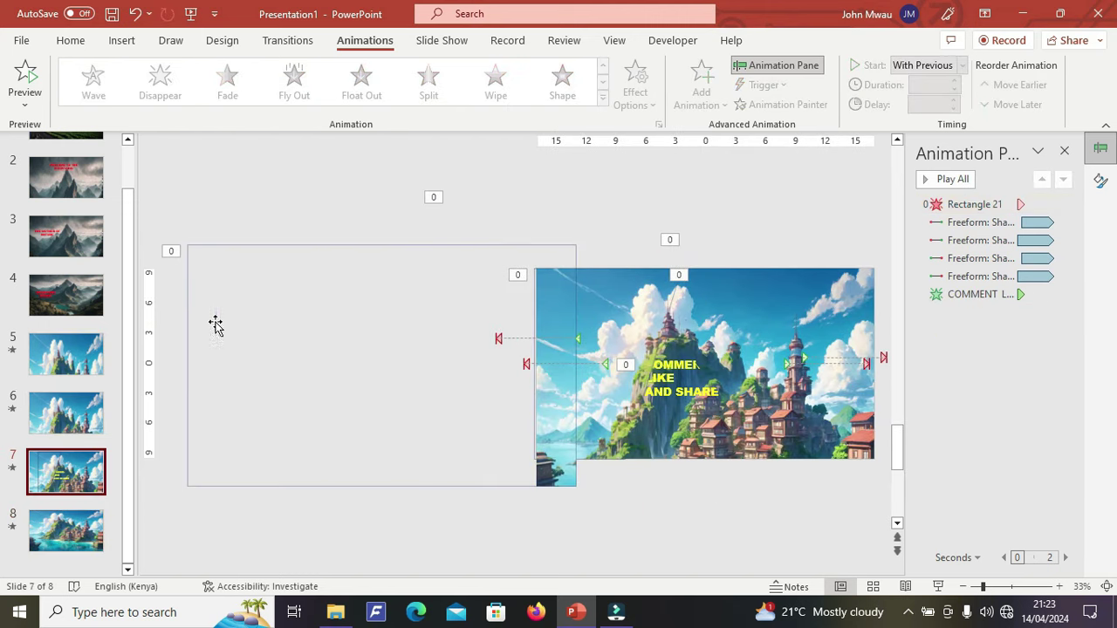
drag(278, 336, 395, 321)
click(65, 413)
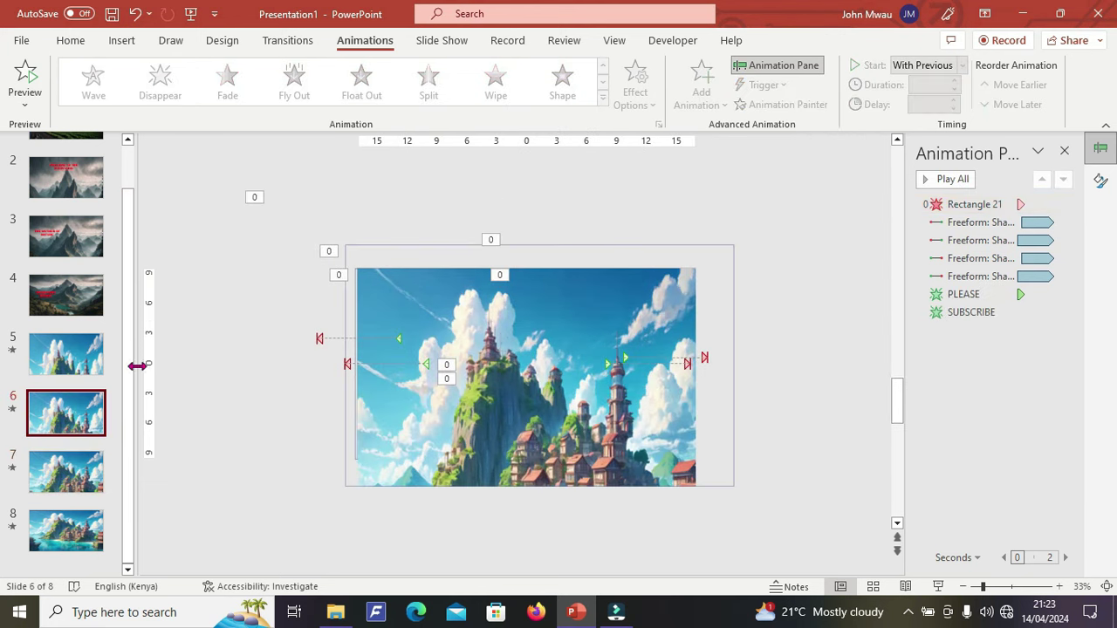
click(72, 369)
click(67, 236)
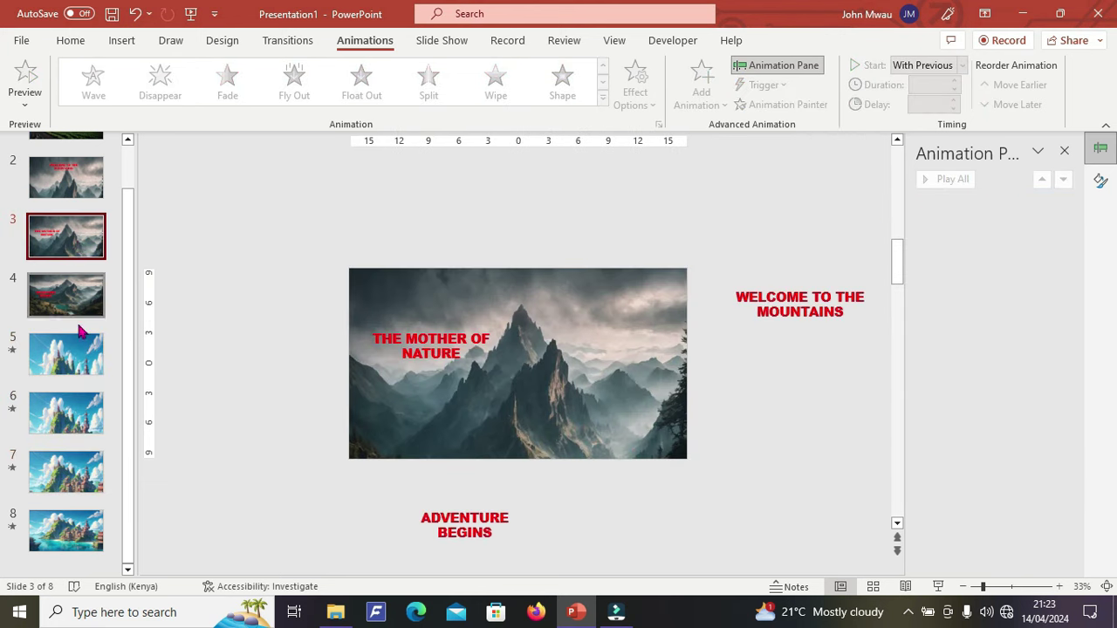
click(76, 304)
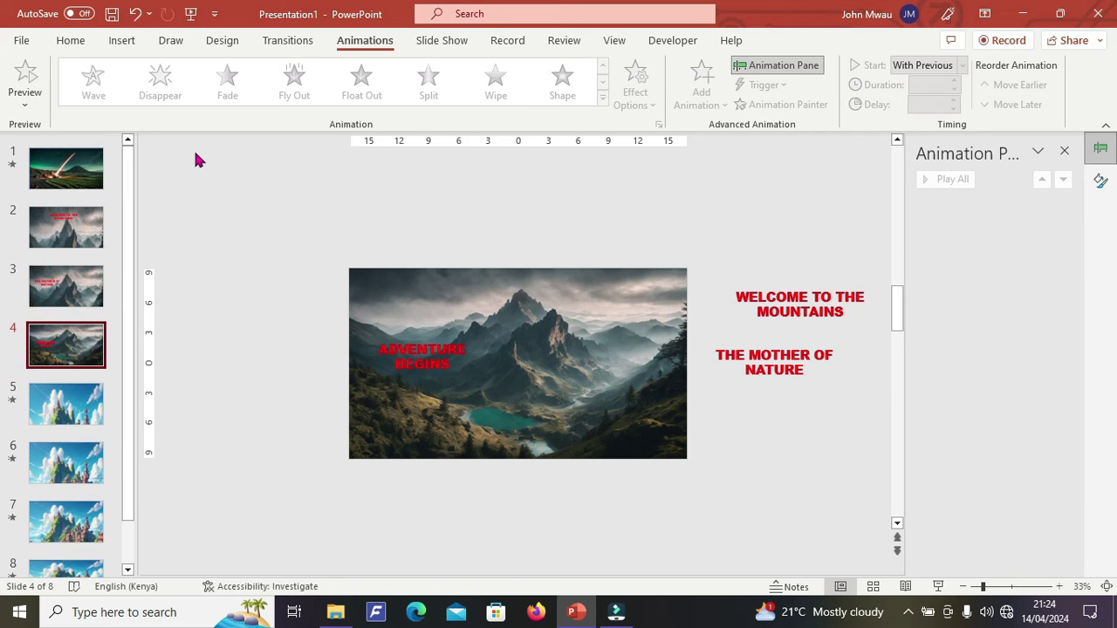
Give slide 1 a 4-second Vortex transition
click(289, 41)
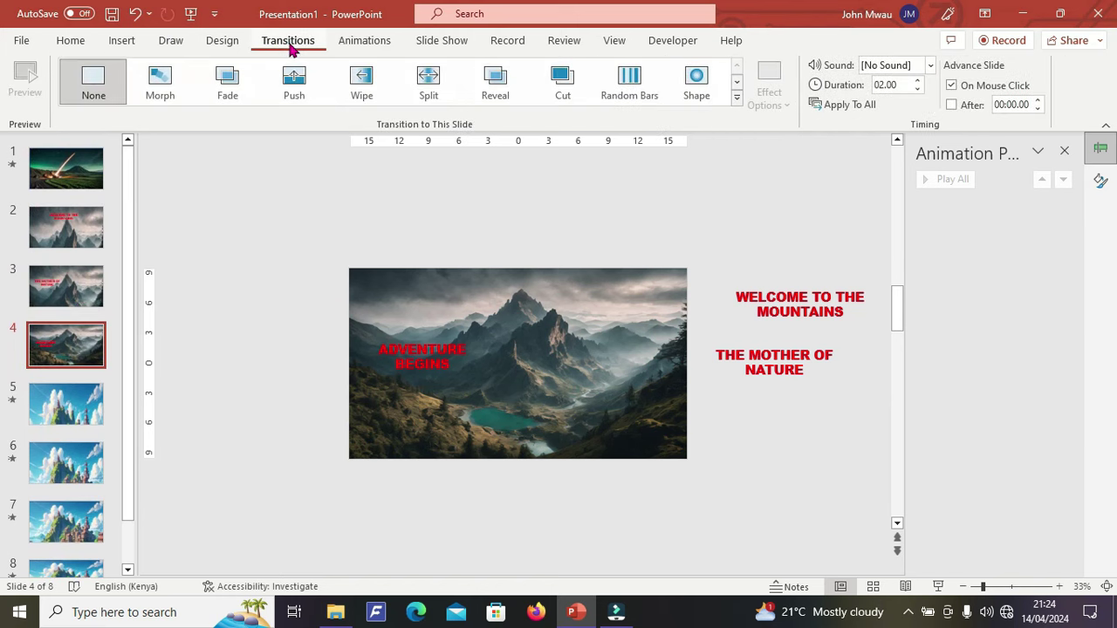
click(77, 179)
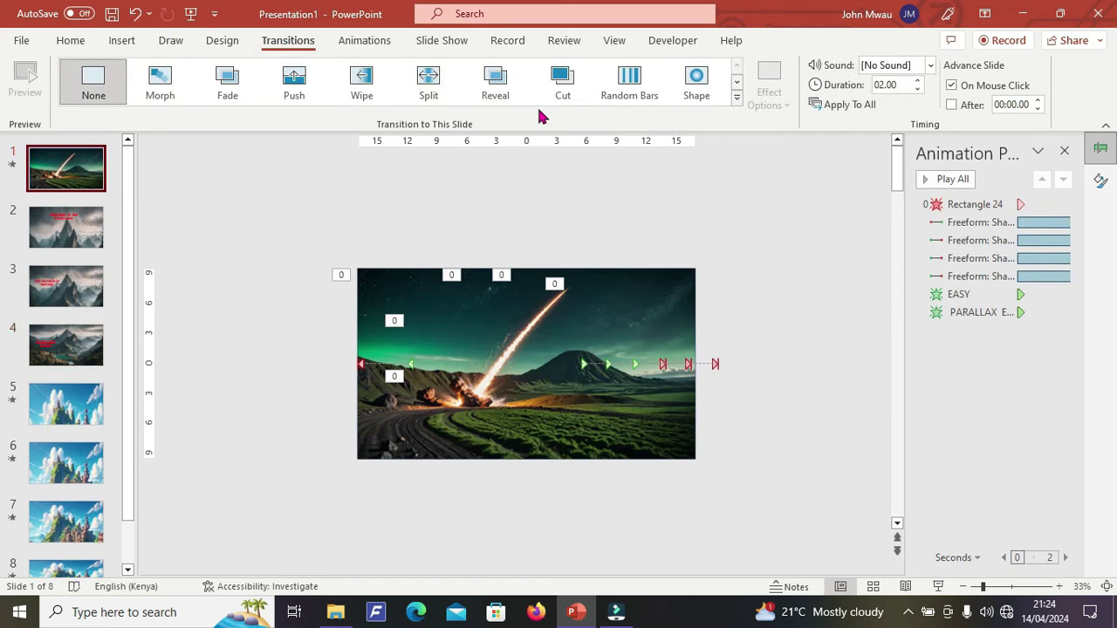
click(738, 97)
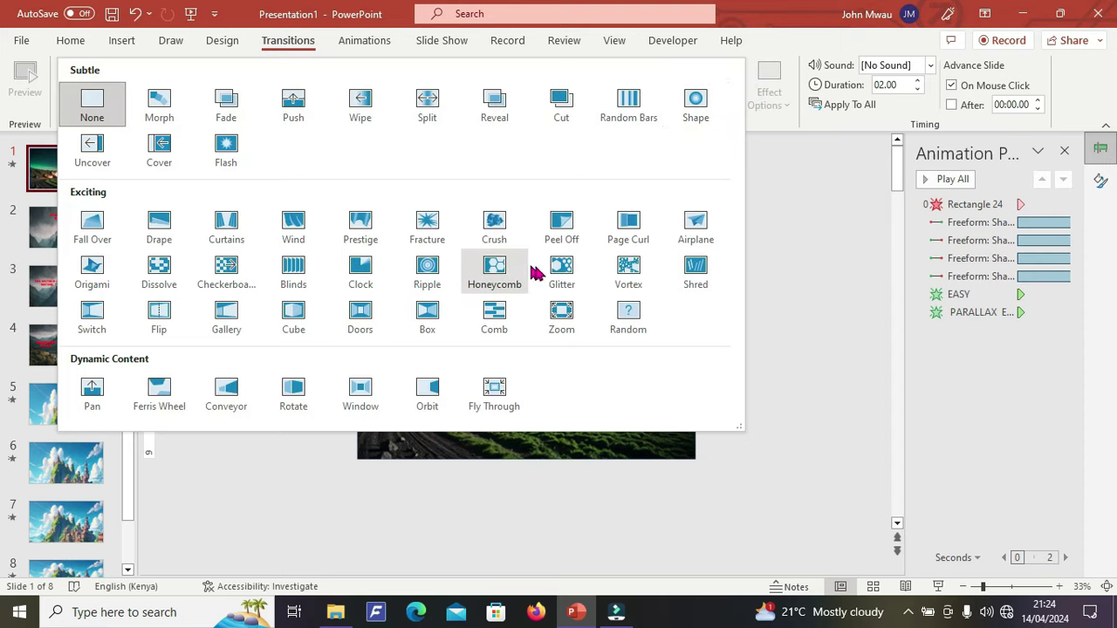
click(629, 273)
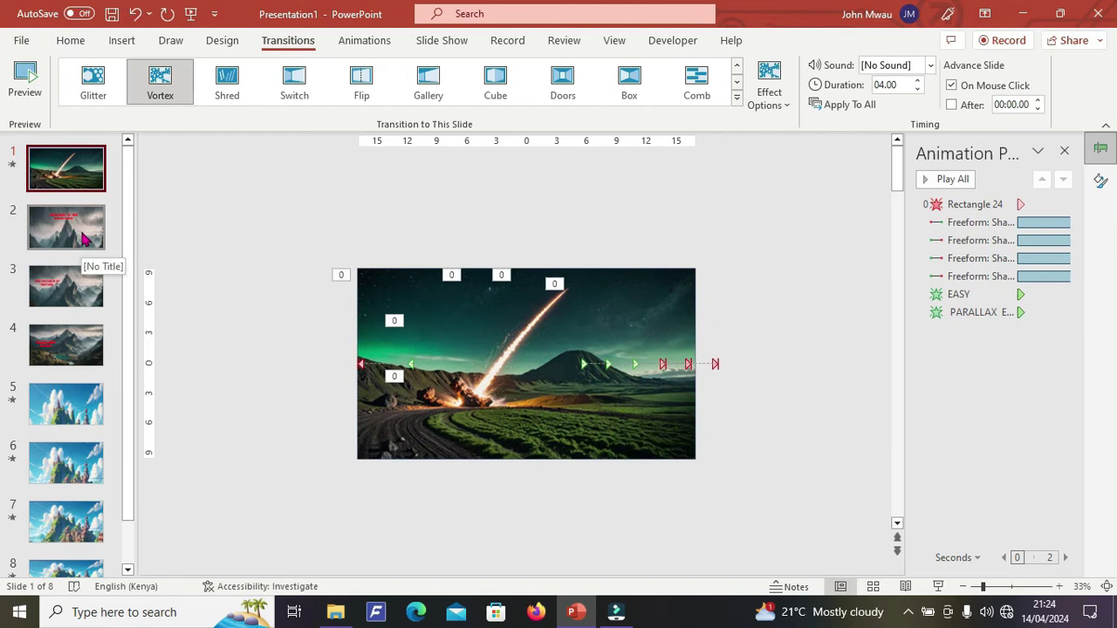
Give slide 2 a 1.6-second Box transition
click(84, 238)
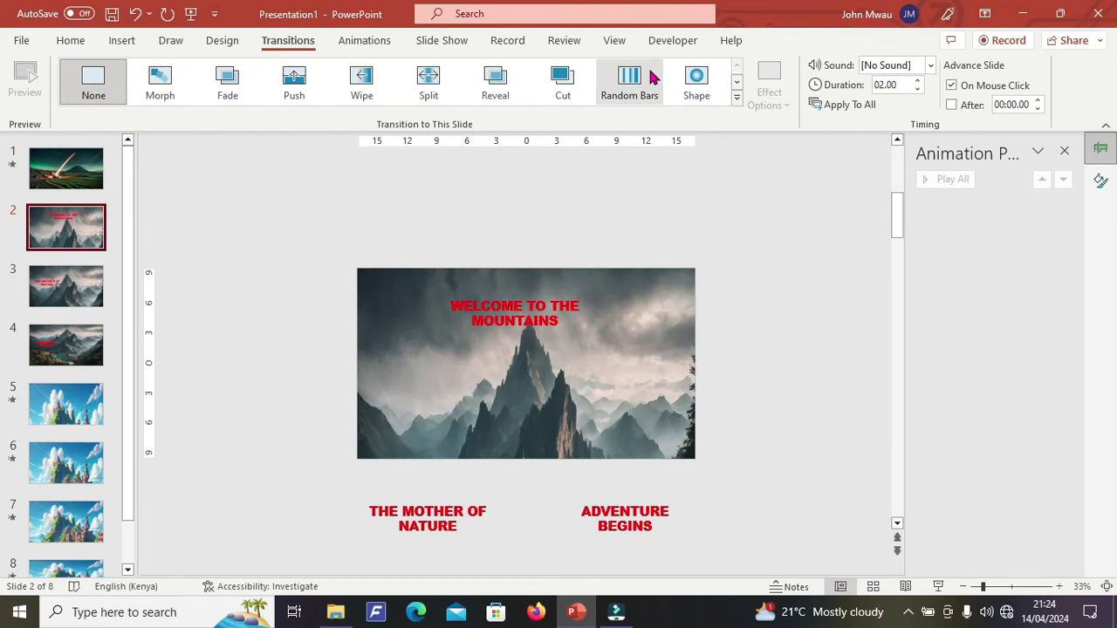
click(736, 98)
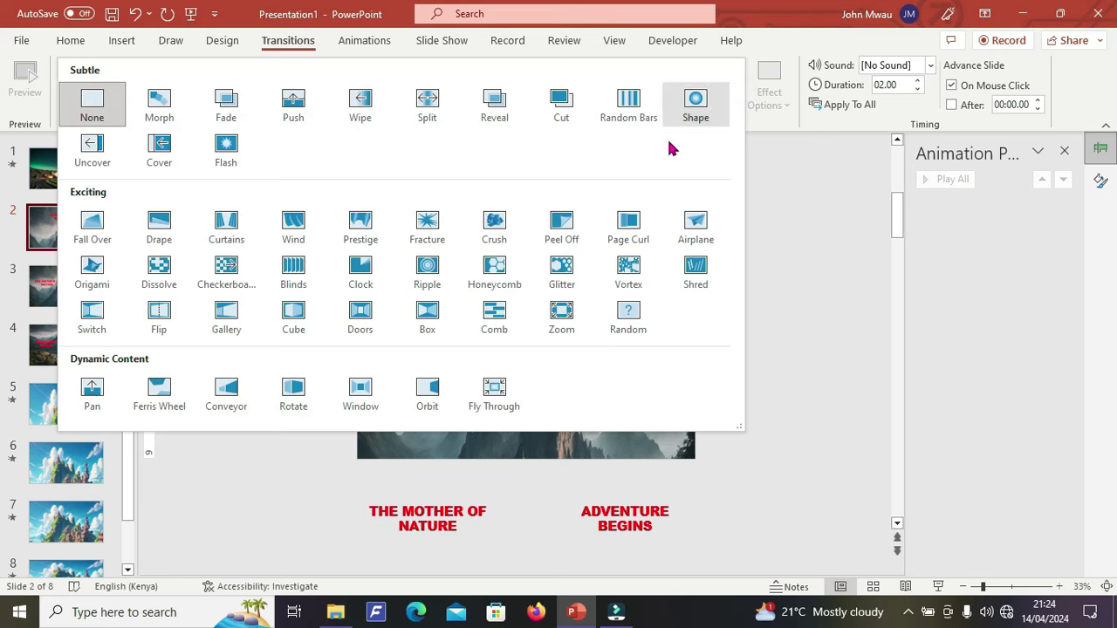
click(427, 314)
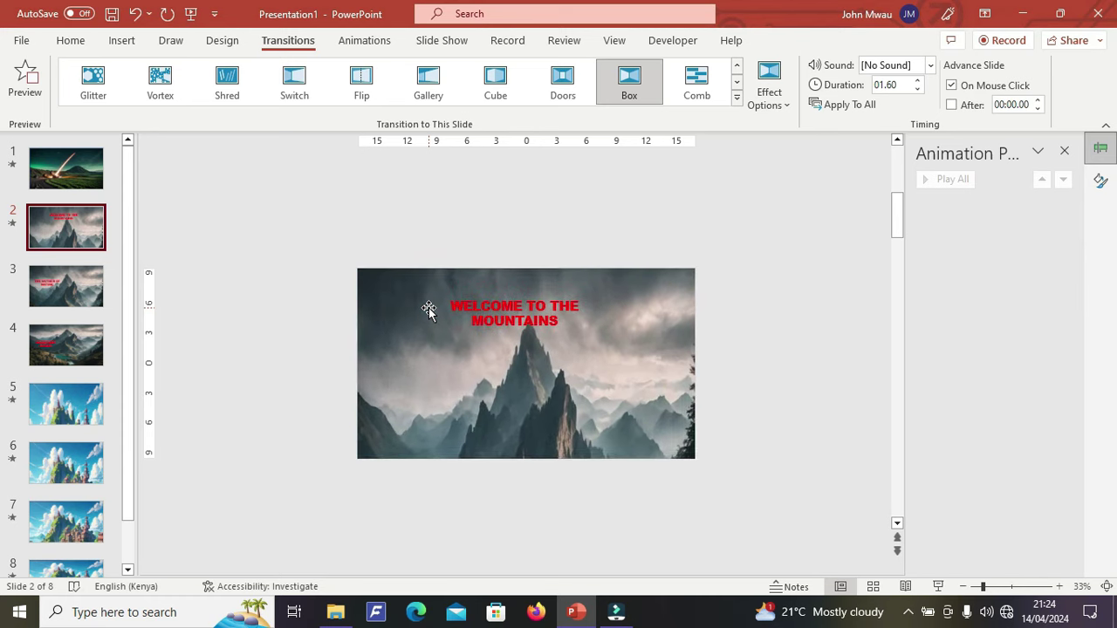
click(52, 296)
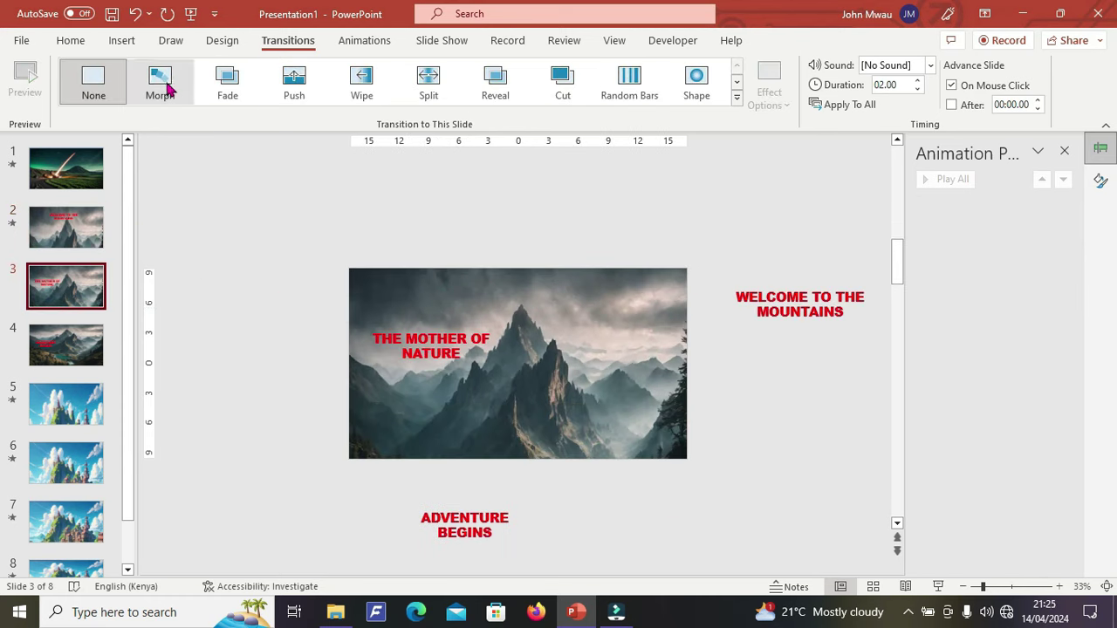
Apply the Morph transition to slides 3 and 4
click(160, 82)
click(74, 347)
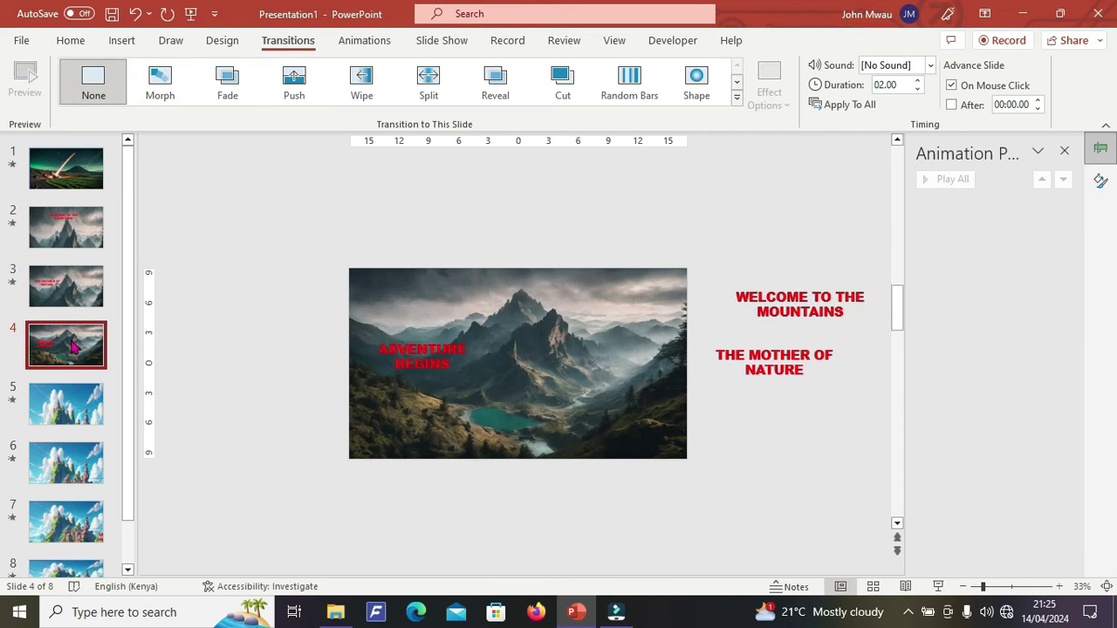
click(158, 94)
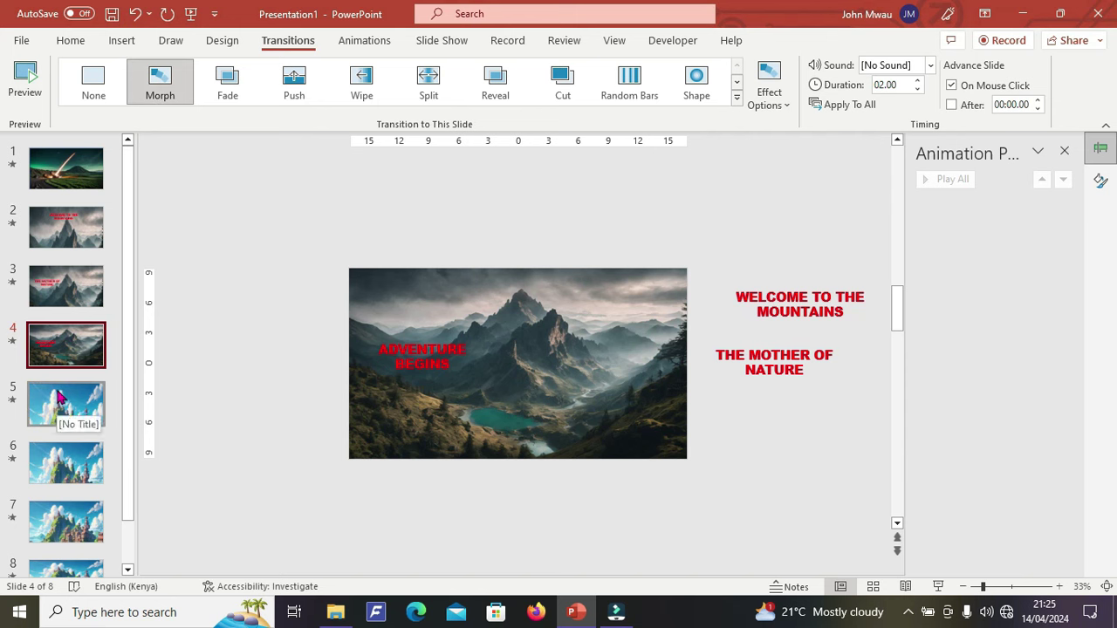
Give slide 5 the Ripple transition
click(61, 398)
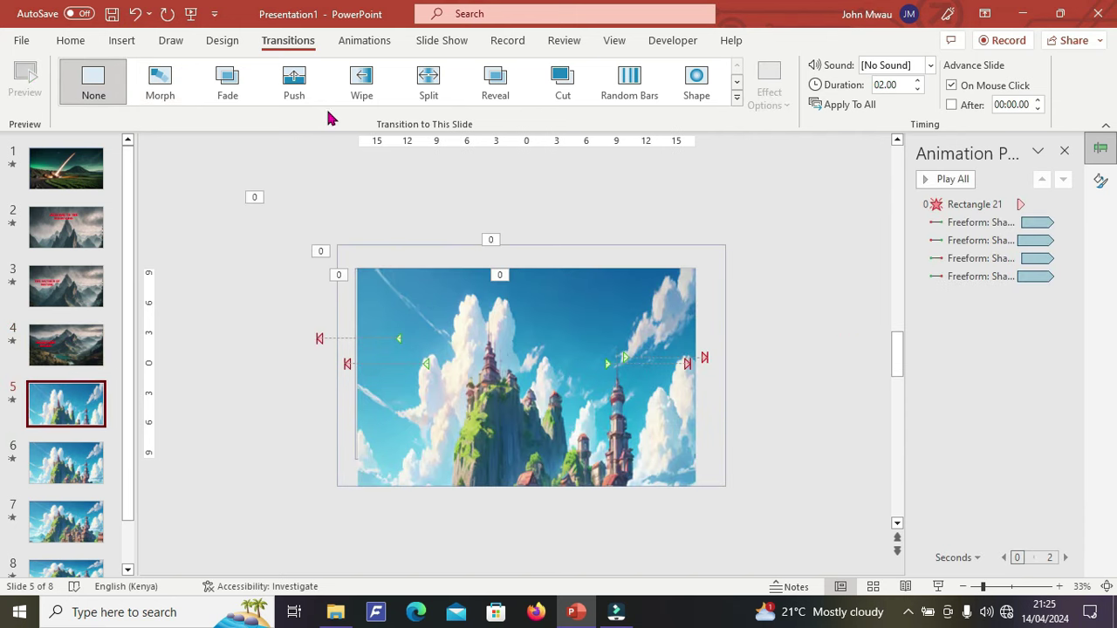
click(737, 98)
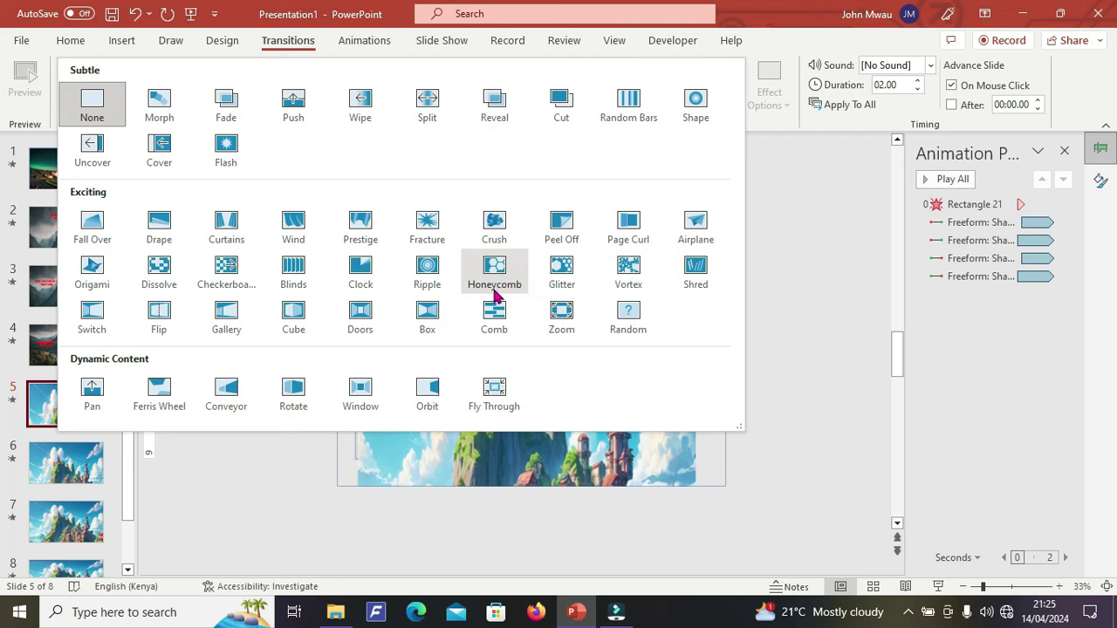
click(427, 270)
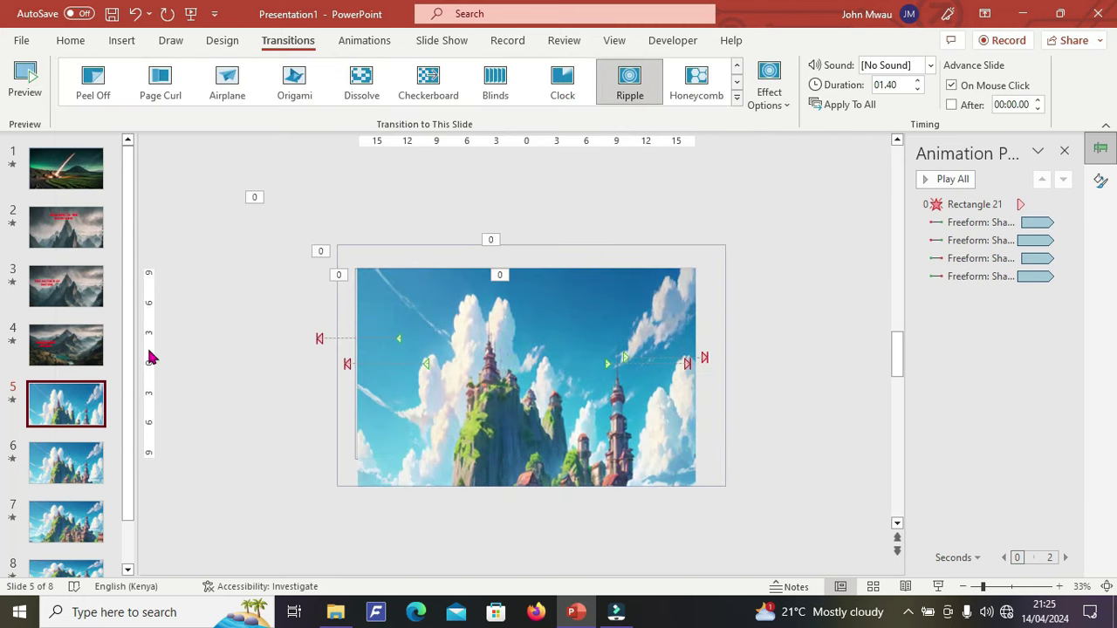
Apply the Morph transition to slides 6 and 7
click(75, 469)
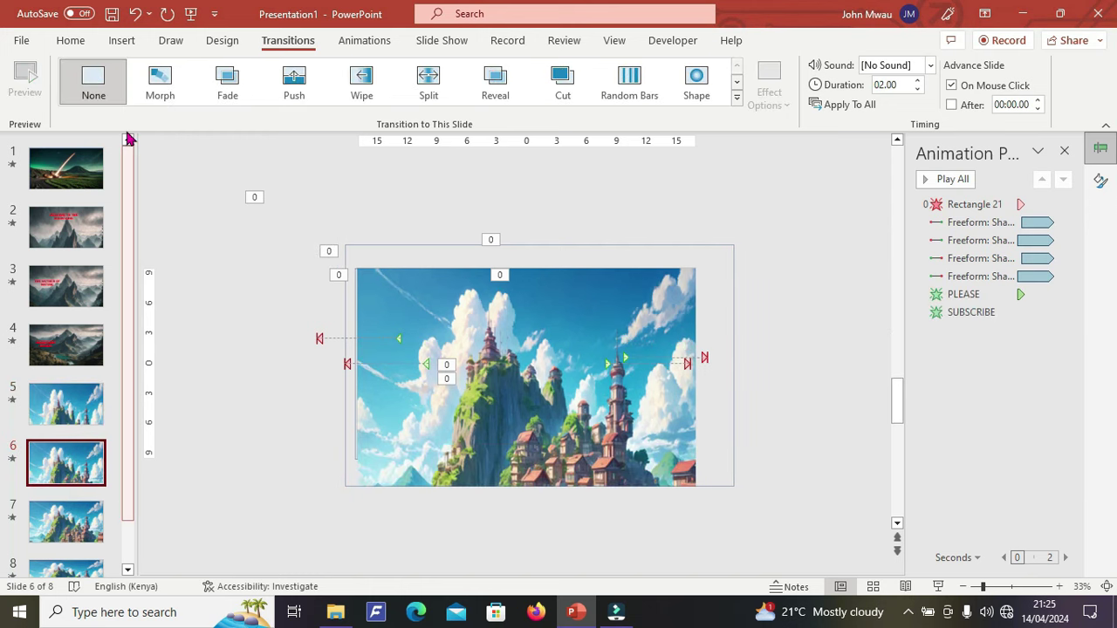
click(160, 80)
click(65, 522)
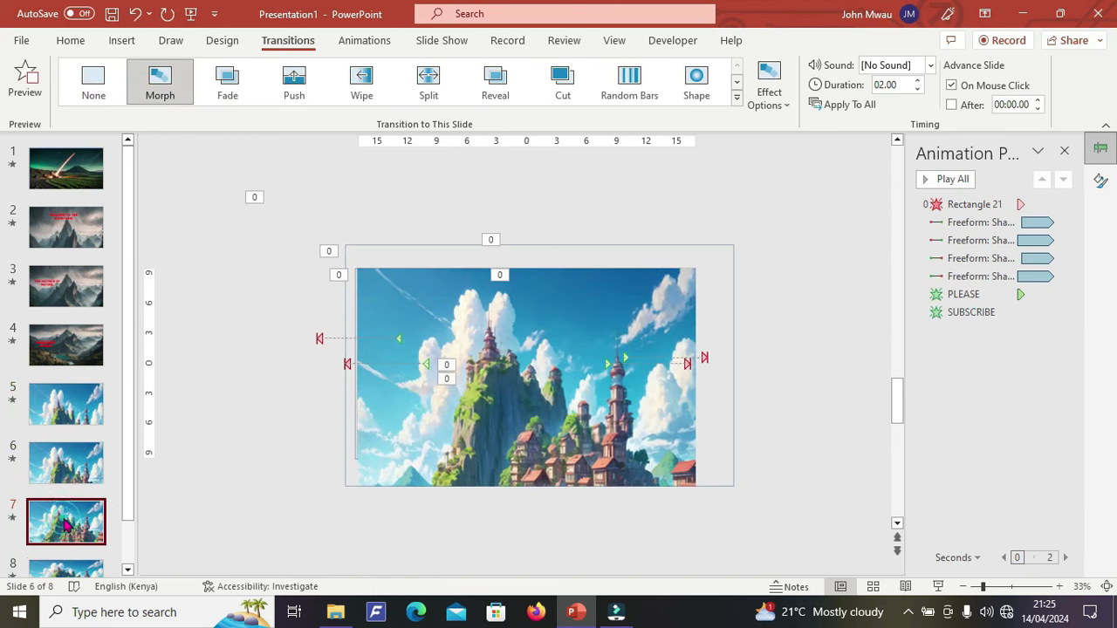
click(160, 87)
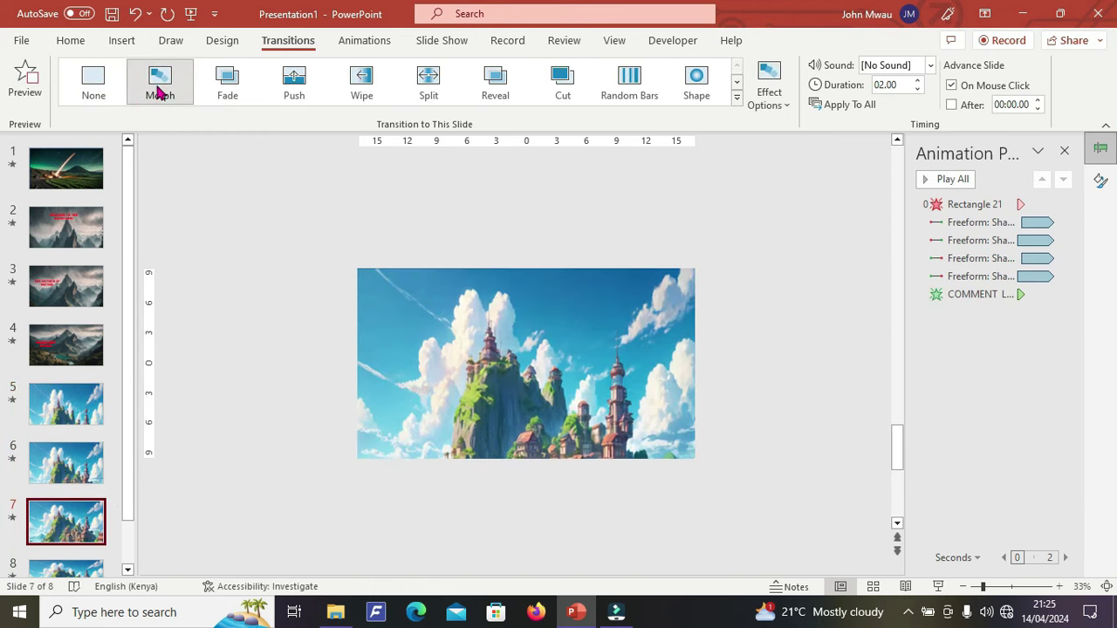
scroll(61, 495, down, 2)
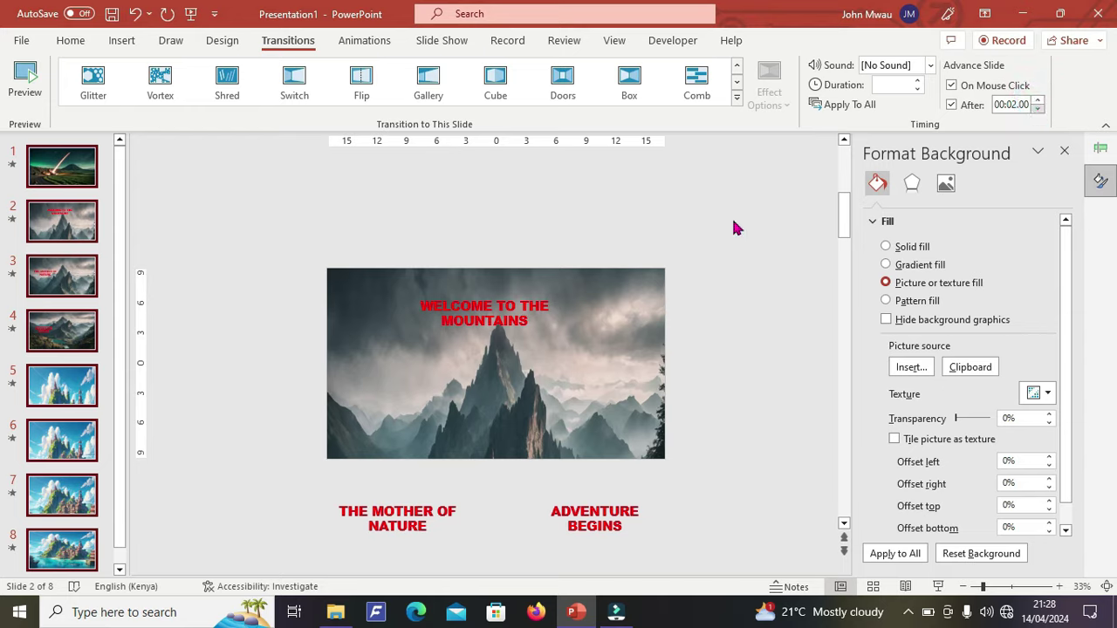
Narrow the selection to slide 2 and play the slide show from the first slide
click(211, 224)
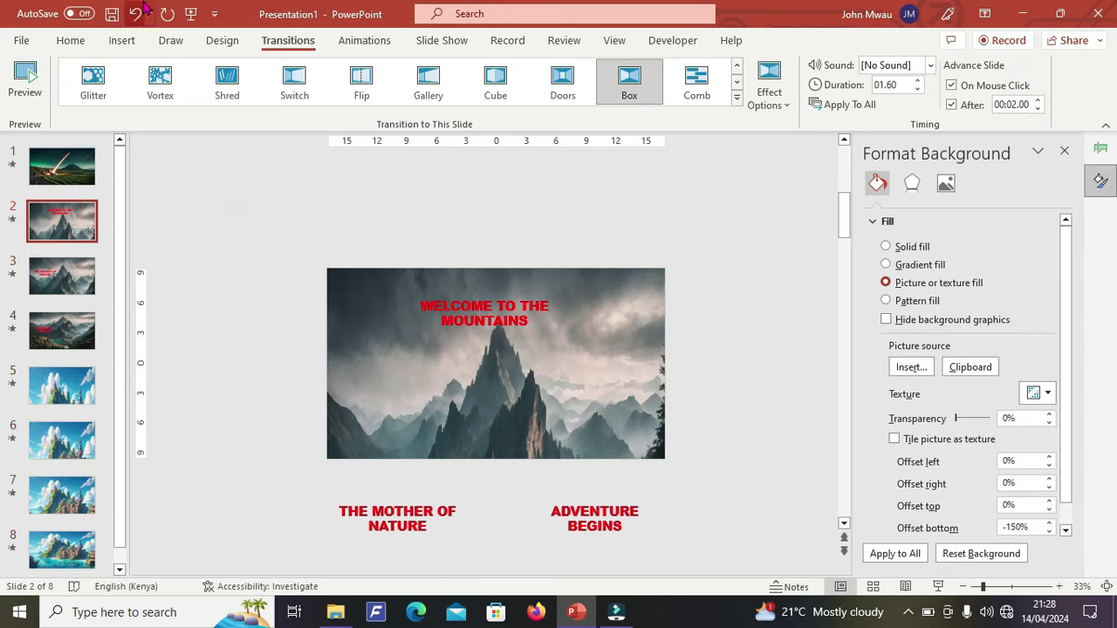
click(194, 14)
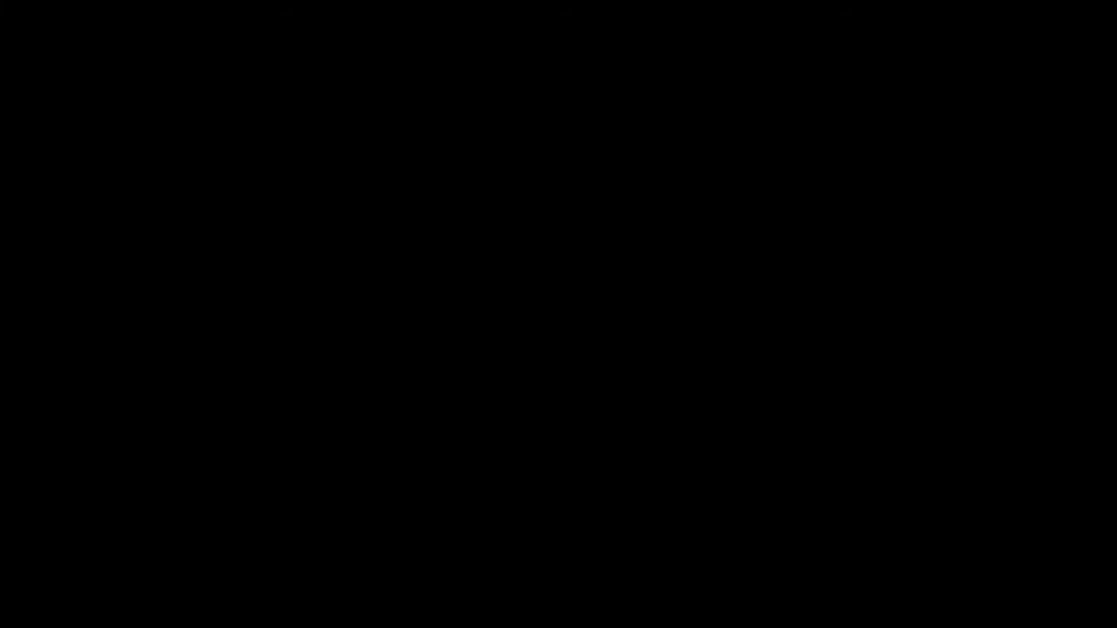